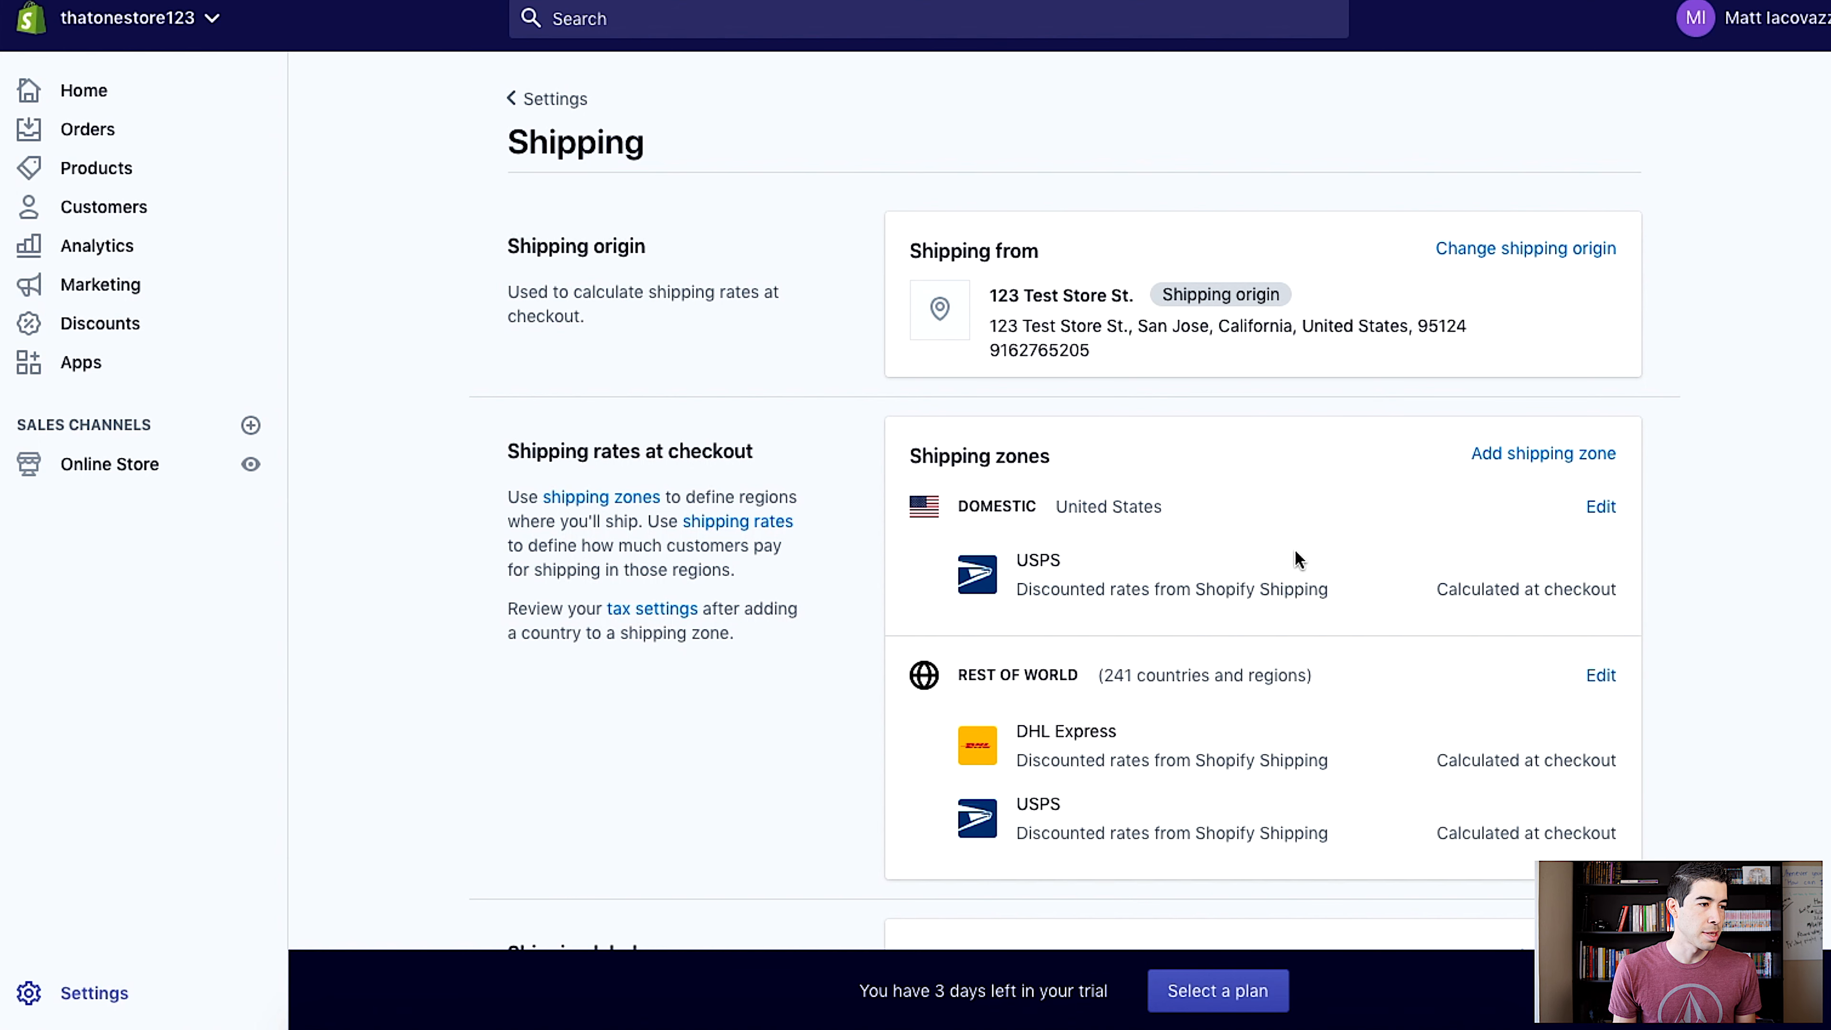
Delete the Domestic shipping zone from the store's shipping rates at checkout
{"action": "scroll", "coordinate": [1293, 559], "scroll_direction": "down", "scroll_amount": 1}
{"action": "mouse_move", "coordinate": [502, 380]}
{"action": "left_mouse_down"}
{"action": "mouse_move", "coordinate": [786, 389]}
{"action": "mouse_move", "coordinate": [504, 390]}
{"action": "mouse_move", "coordinate": [550, 384]}
{"action": "mouse_move", "coordinate": [520, 382]}
{"action": "left_mouse_up"}
{"action": "left_click", "coordinate": [1267, 339]}
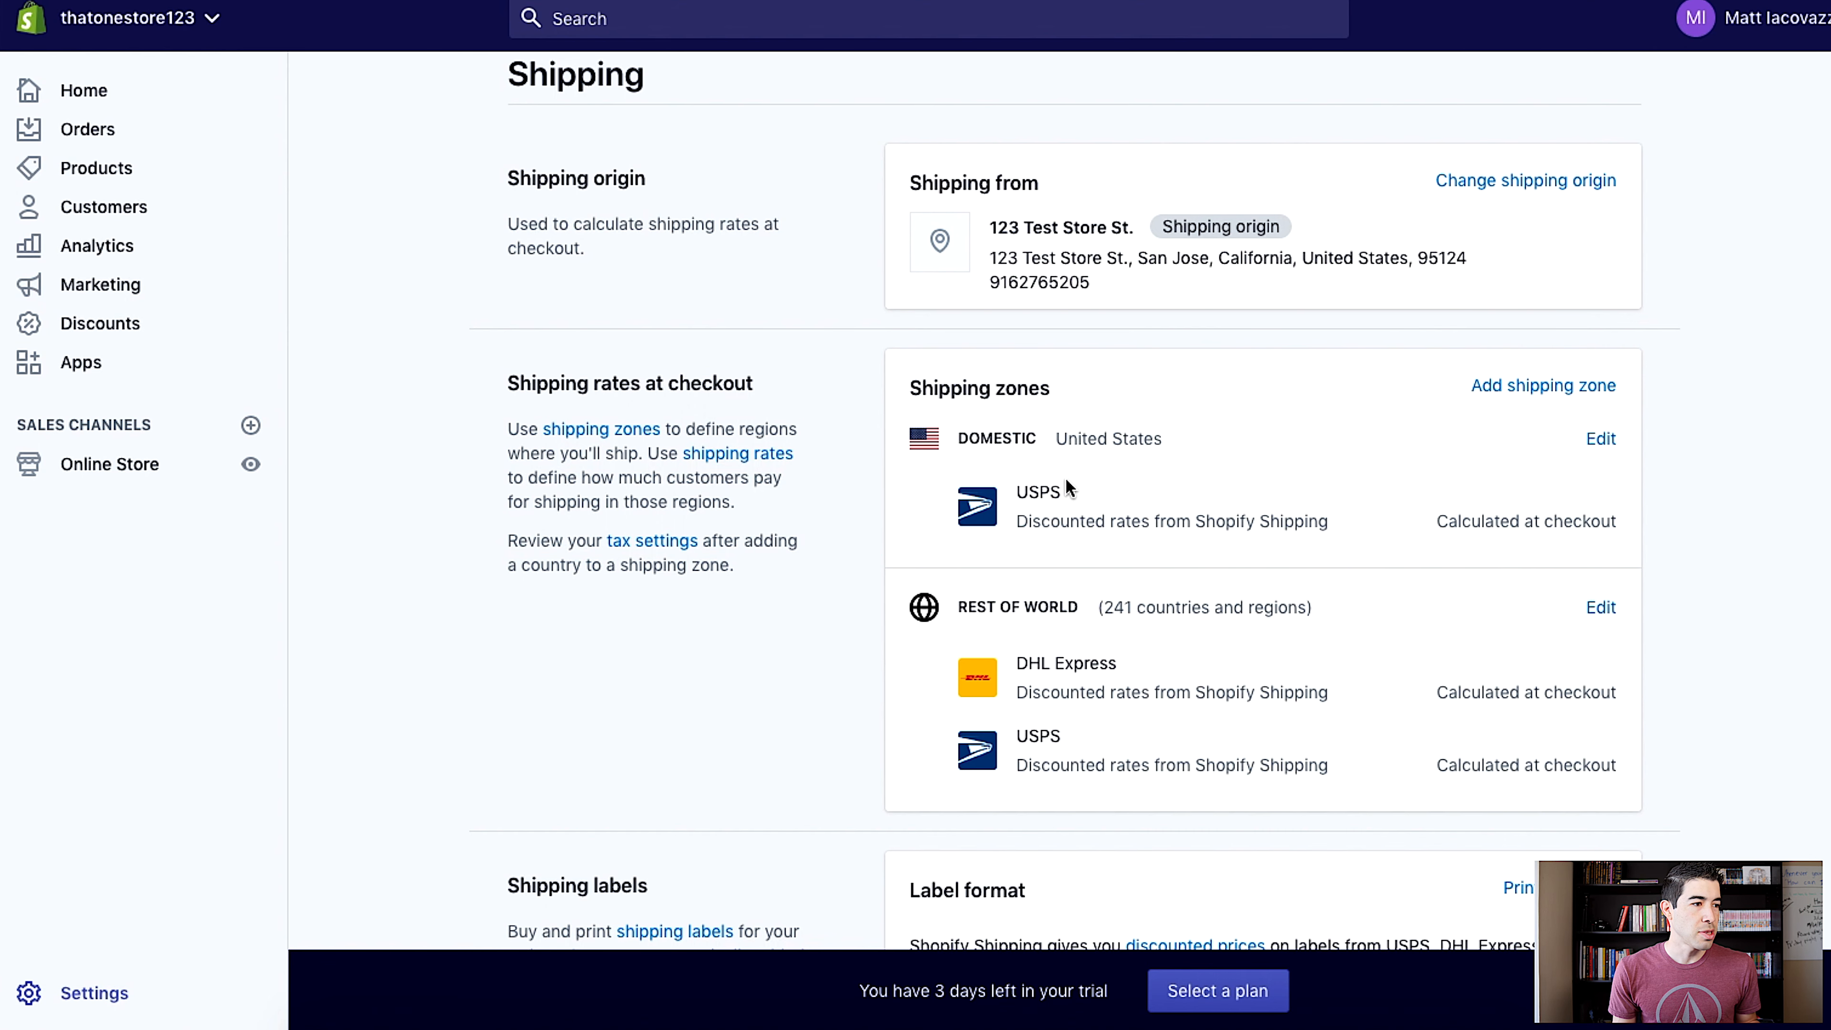
{"action": "scroll", "coordinate": [1155, 638], "scroll_direction": "down", "scroll_amount": 15}
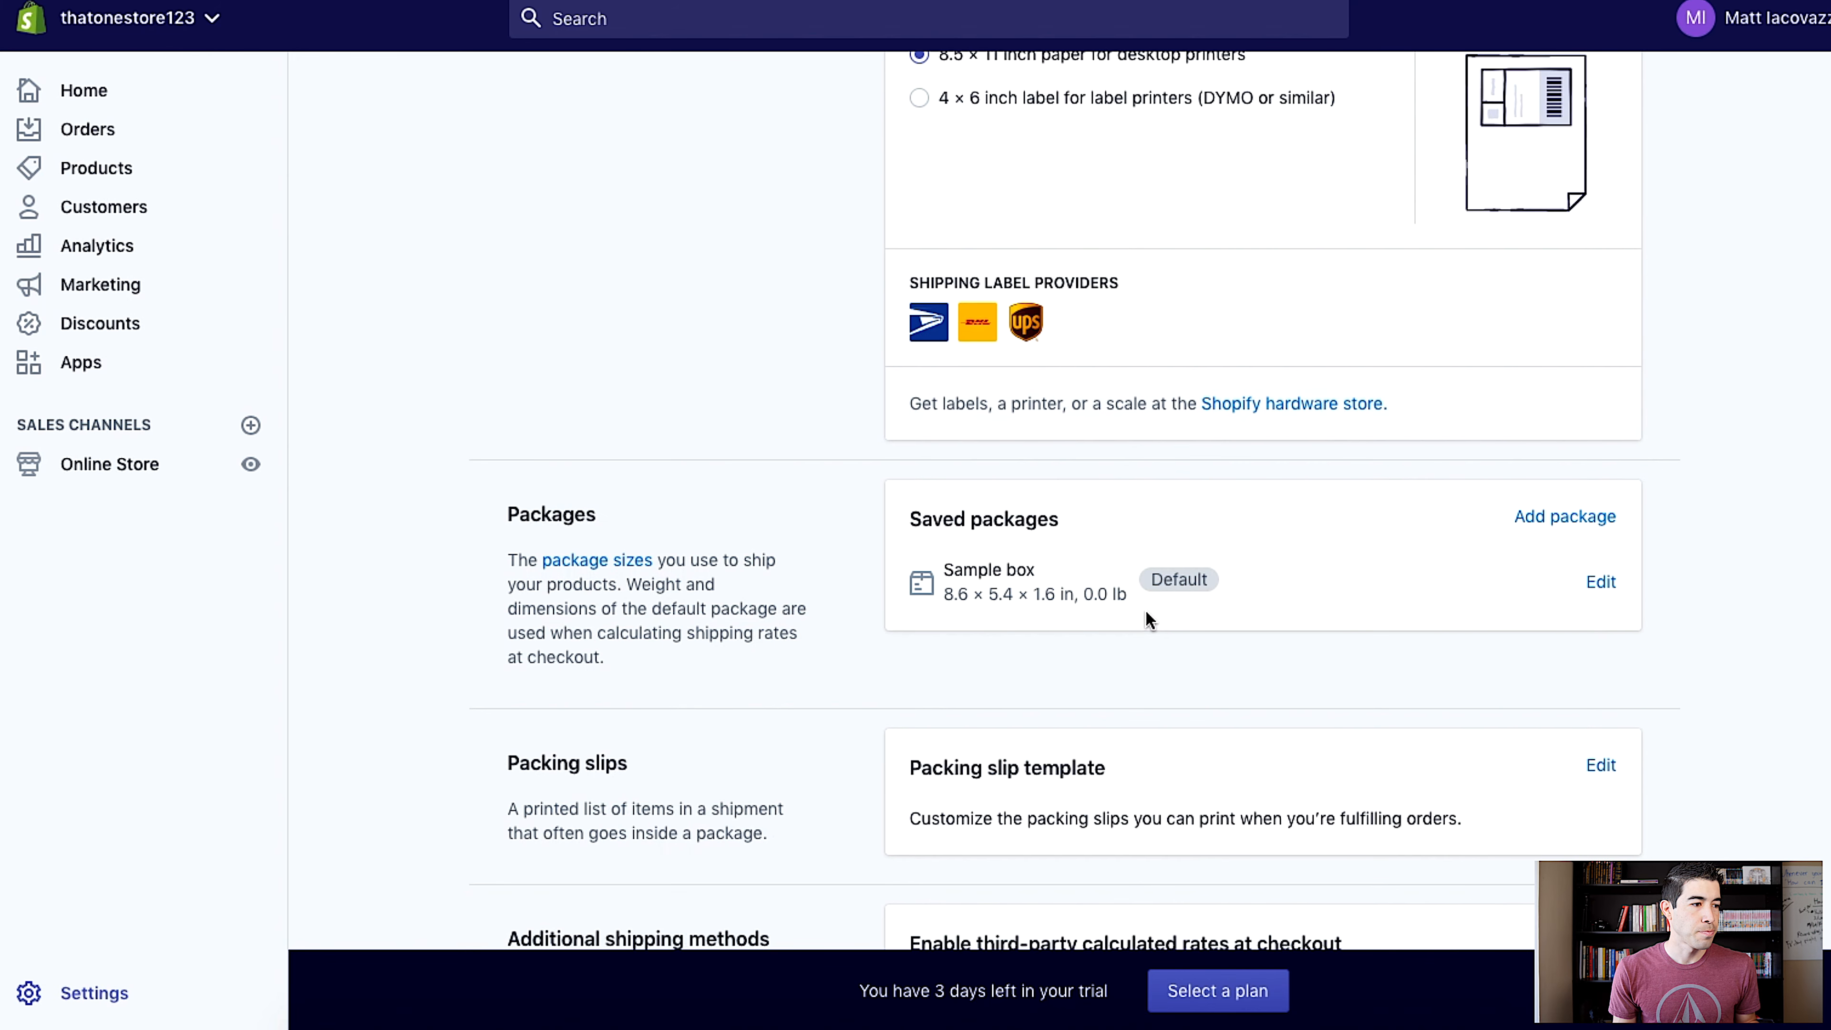
{"action": "scroll", "coordinate": [1243, 643], "scroll_direction": "up", "scroll_amount": 15}
{"action": "scroll", "coordinate": [1290, 634], "scroll_direction": "down", "scroll_amount": 3}
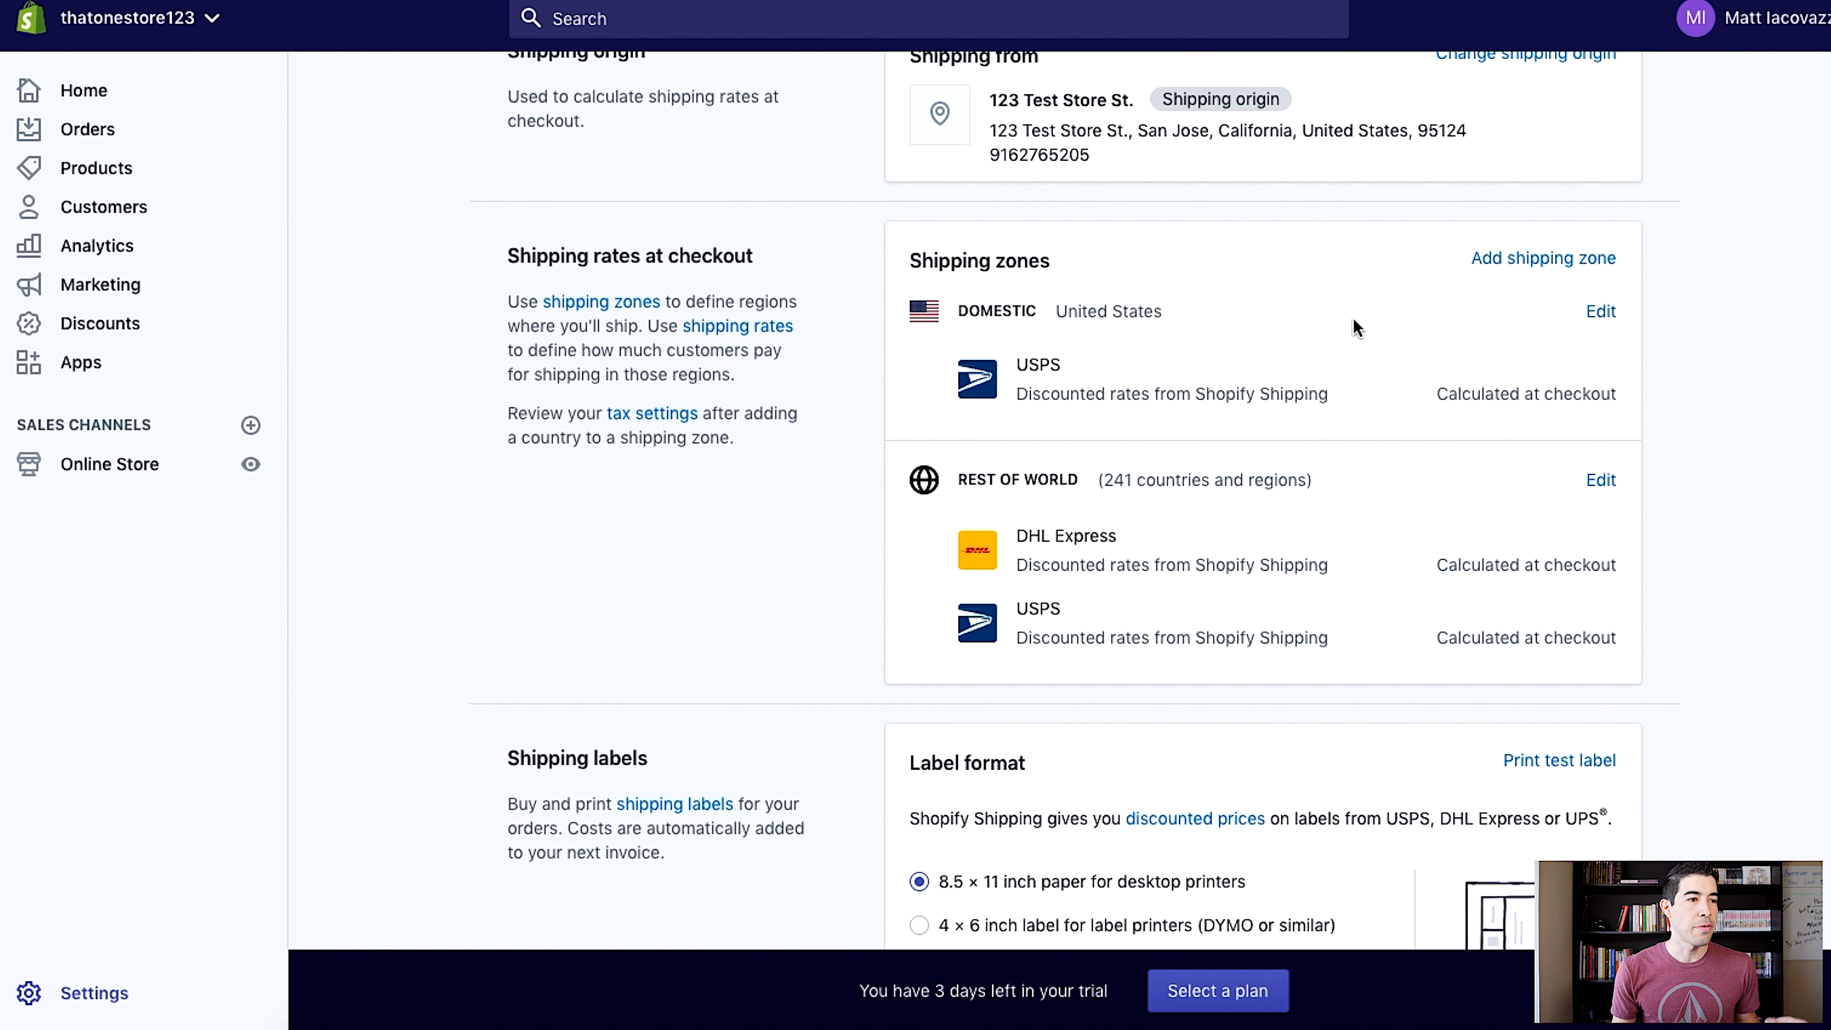
{"action": "left_click", "coordinate": [1608, 318]}
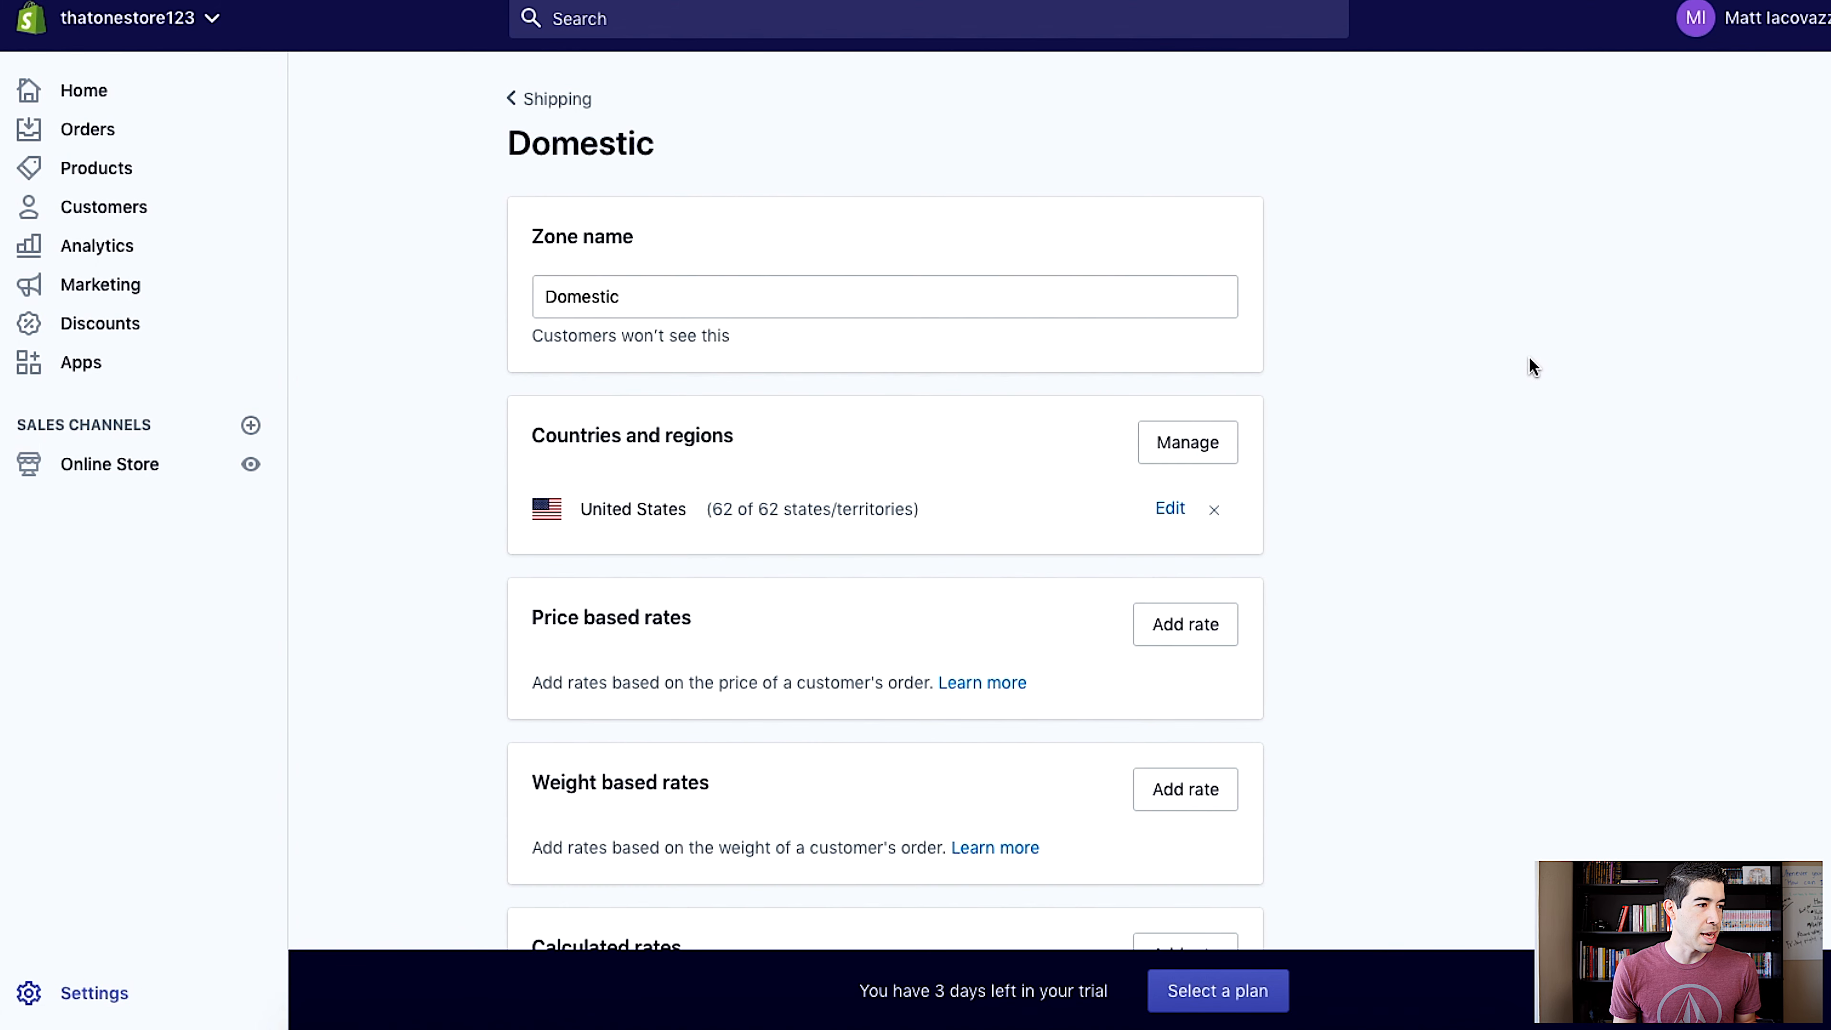
{"action": "scroll", "coordinate": [1009, 623], "scroll_direction": "down", "scroll_amount": 8}
{"action": "left_click", "coordinate": [575, 744]}
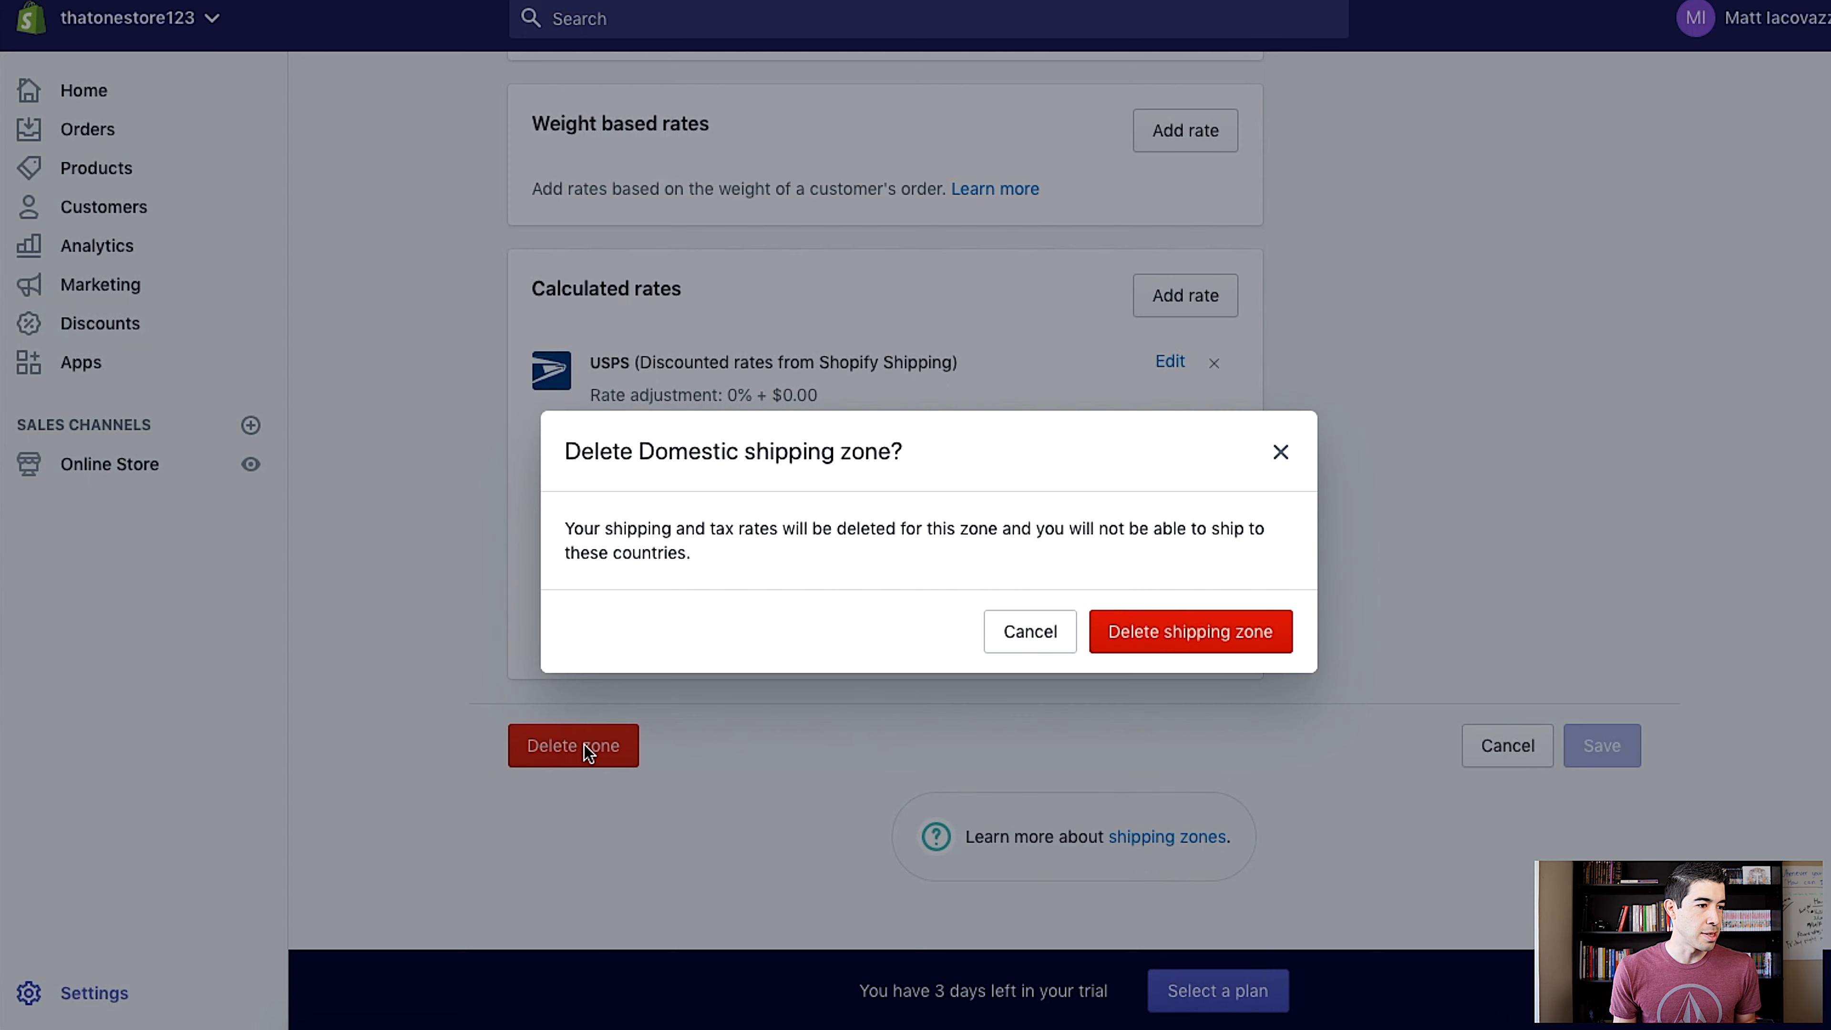
{"action": "left_click", "coordinate": [1126, 633]}
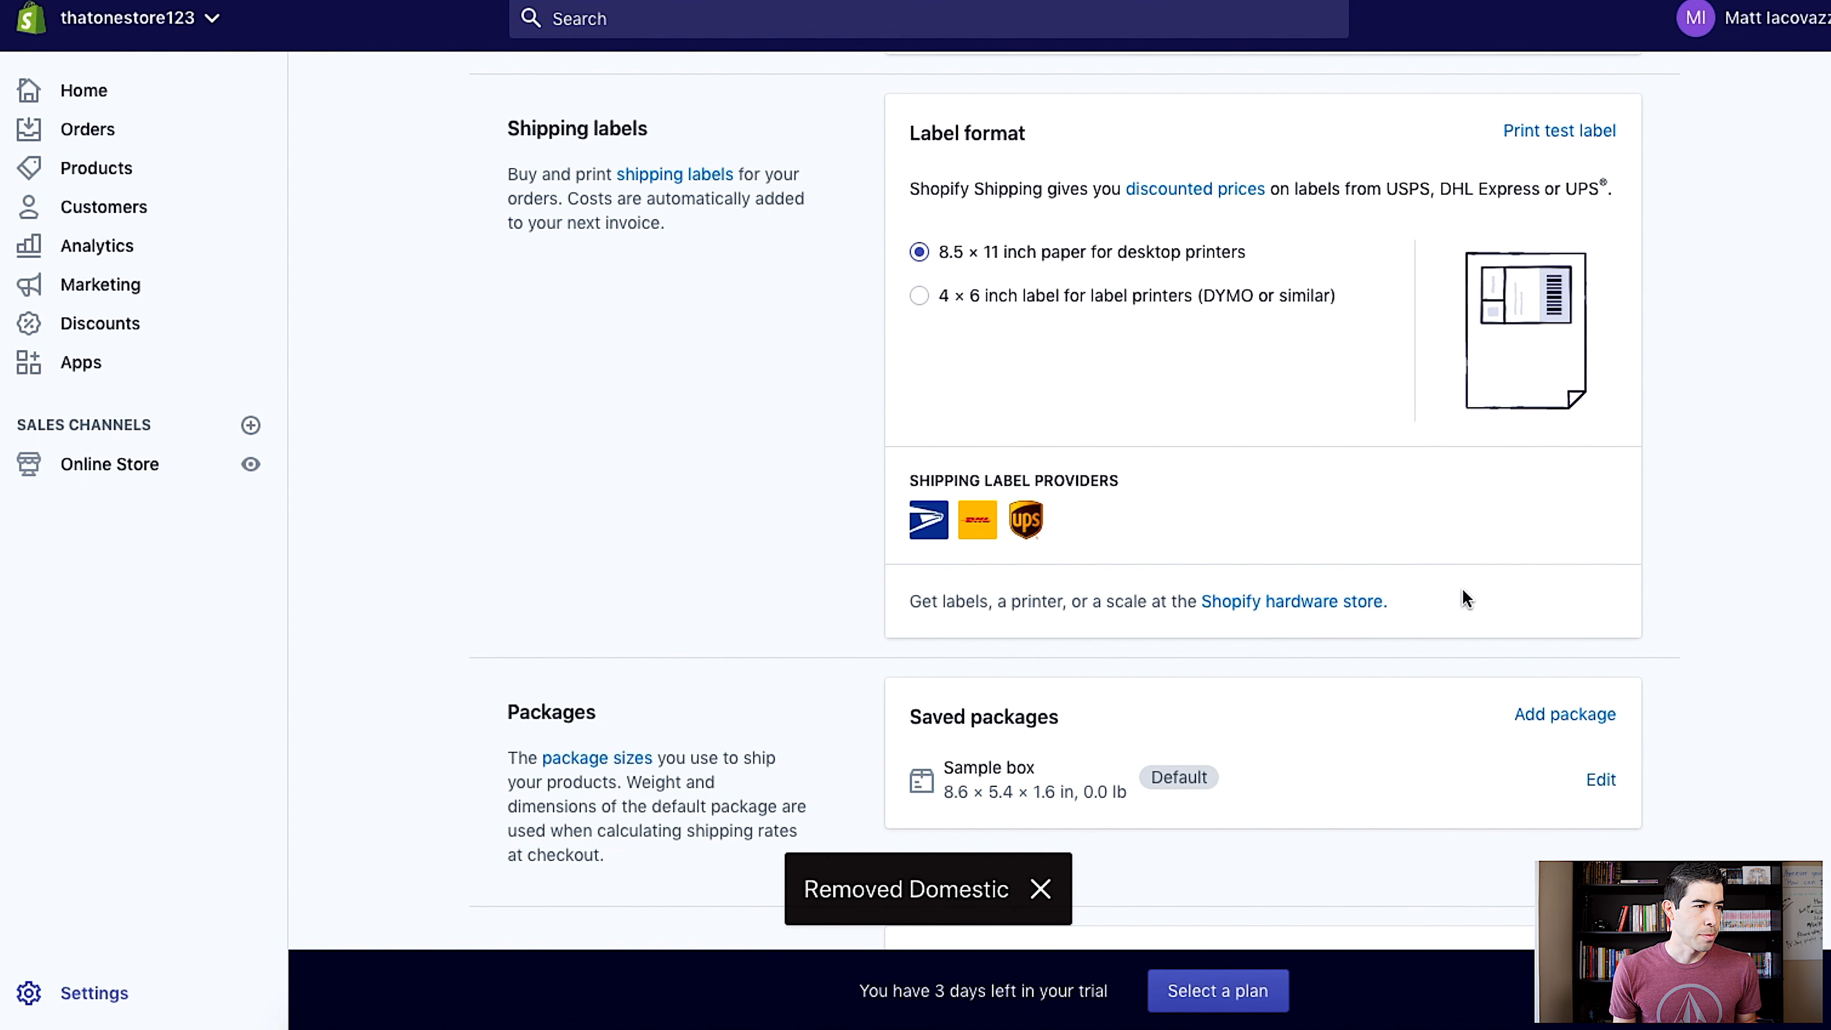
Delete the Rest of world shipping zone as well, including its DHL Express and USPS rates
{"action": "scroll", "coordinate": [1462, 589], "scroll_direction": "up", "scroll_amount": 8}
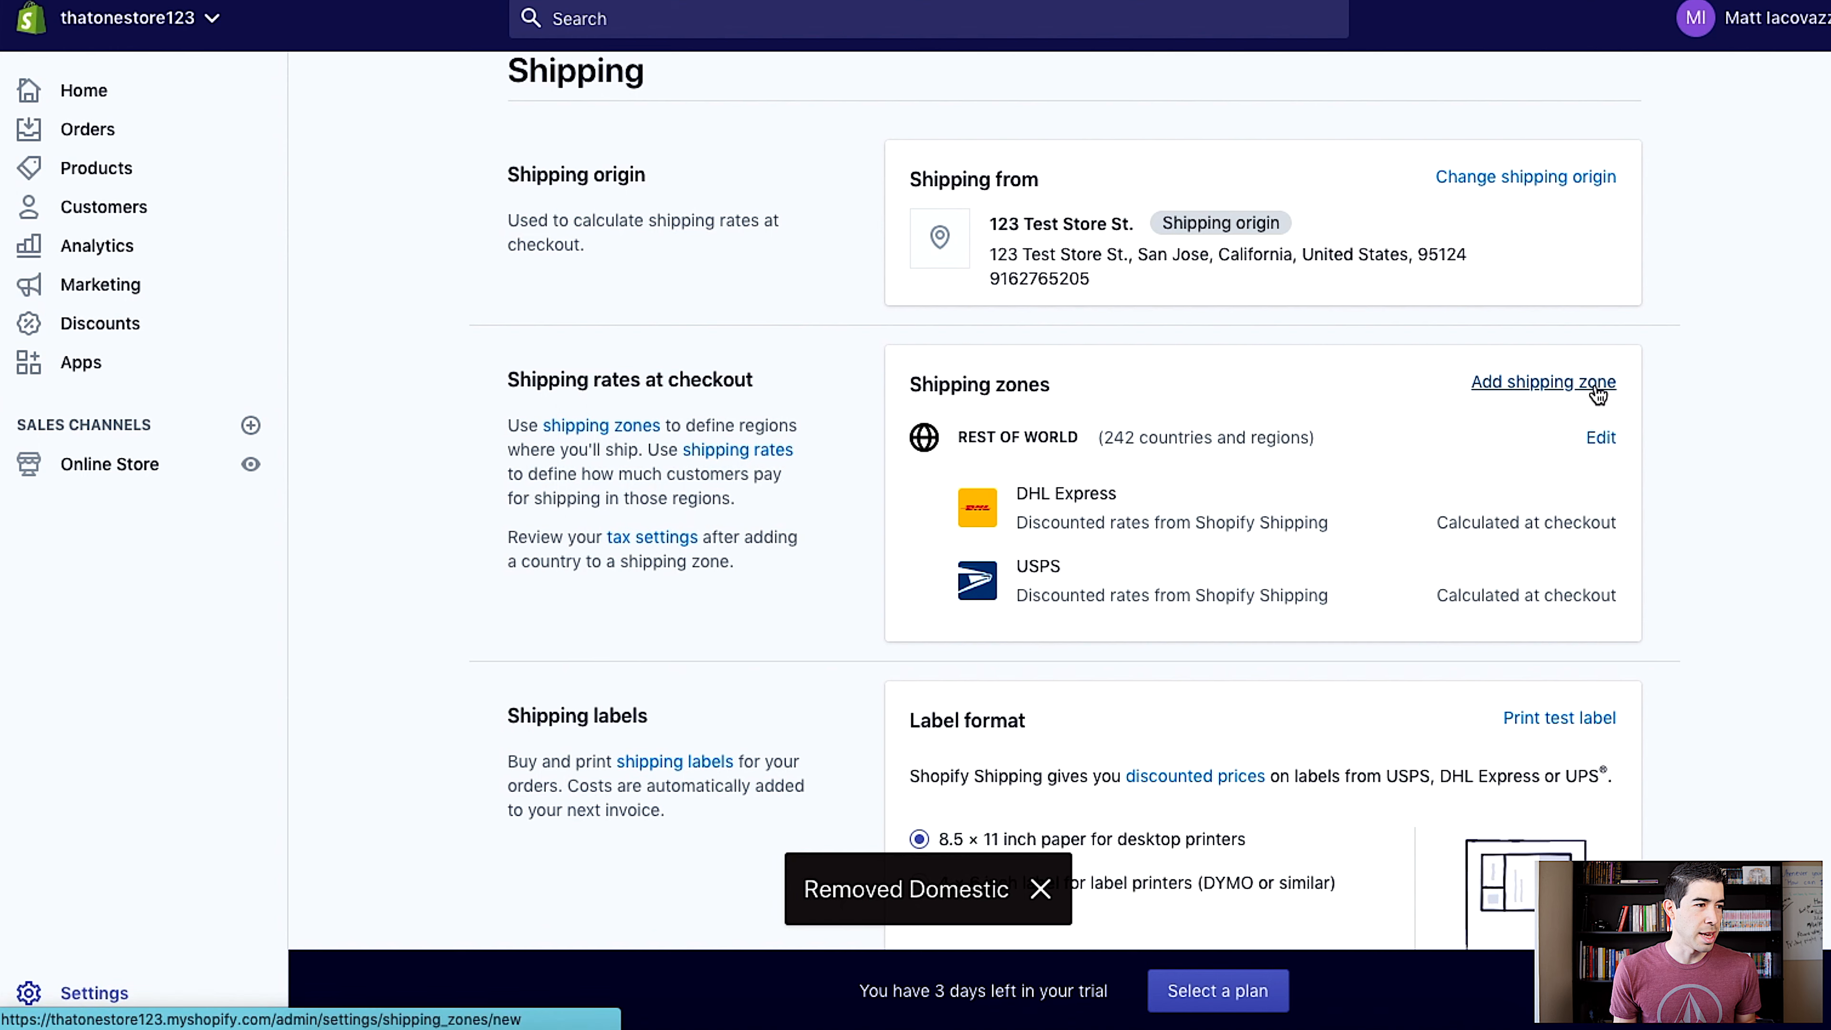
{"action": "left_click", "coordinate": [1596, 437]}
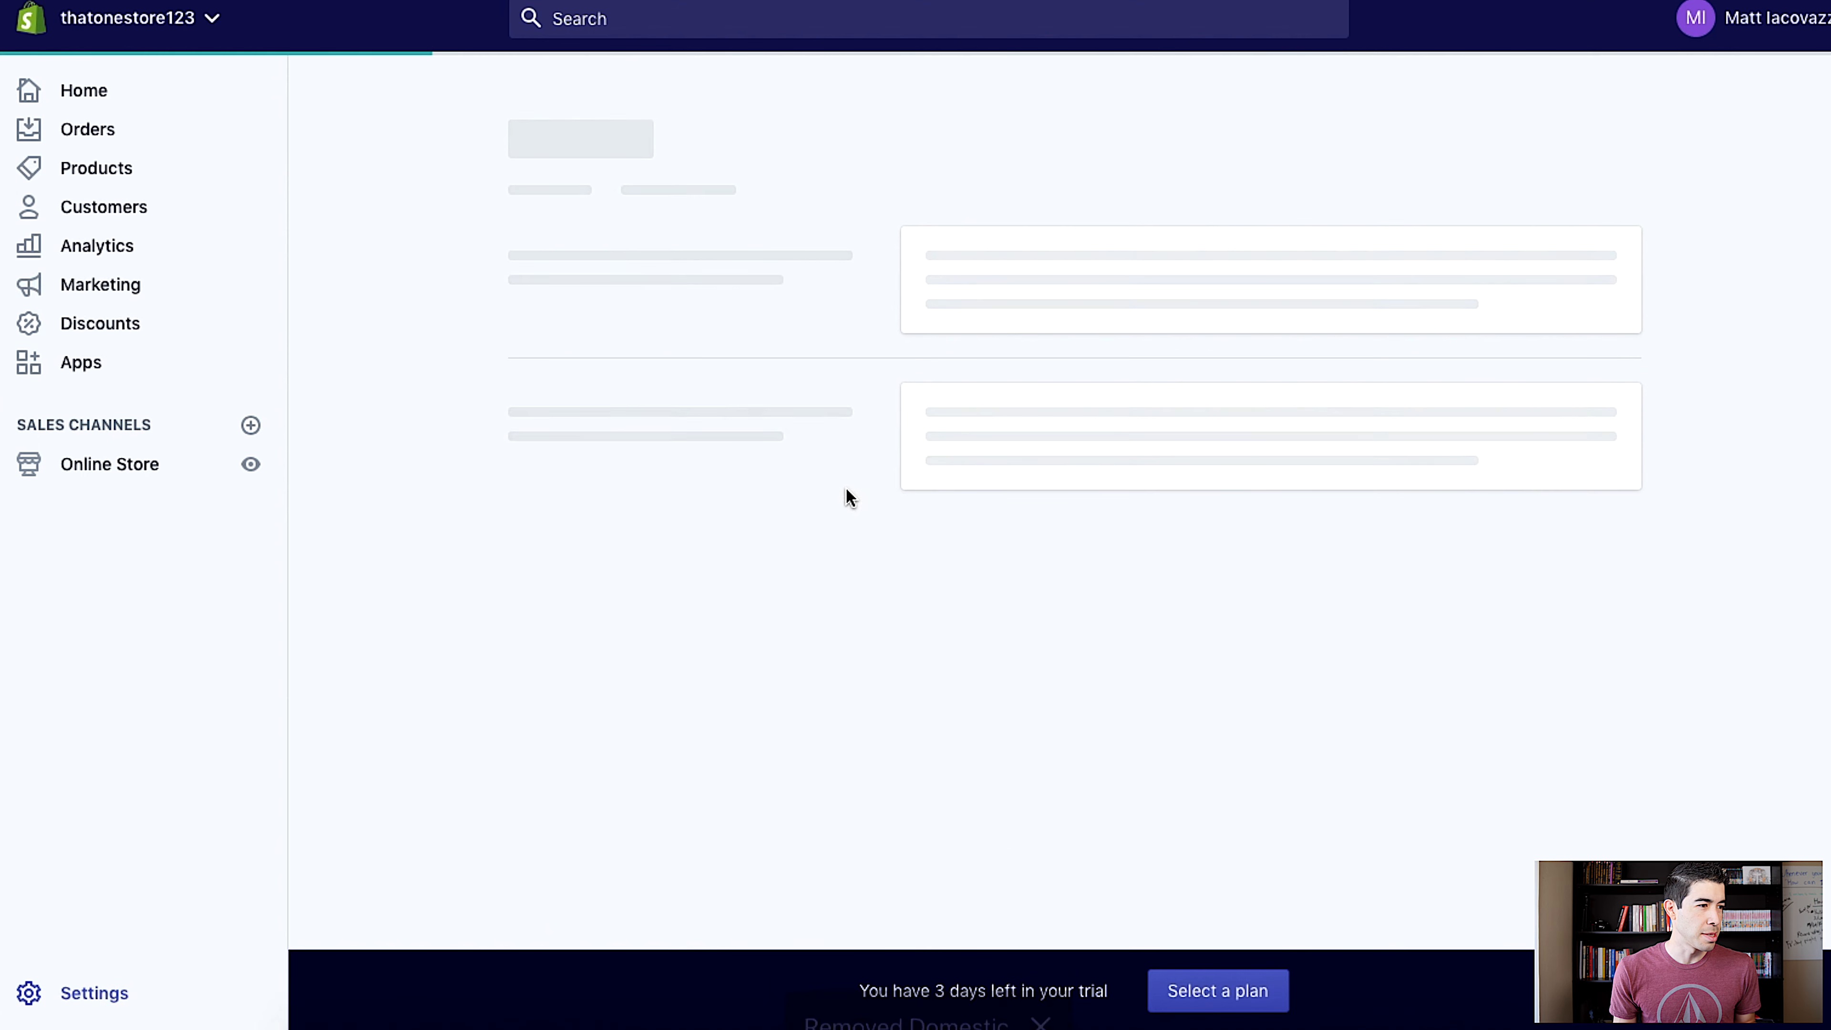
{"action": "scroll", "coordinate": [826, 609], "scroll_direction": "down", "scroll_amount": 10}
{"action": "left_click", "coordinate": [609, 747]}
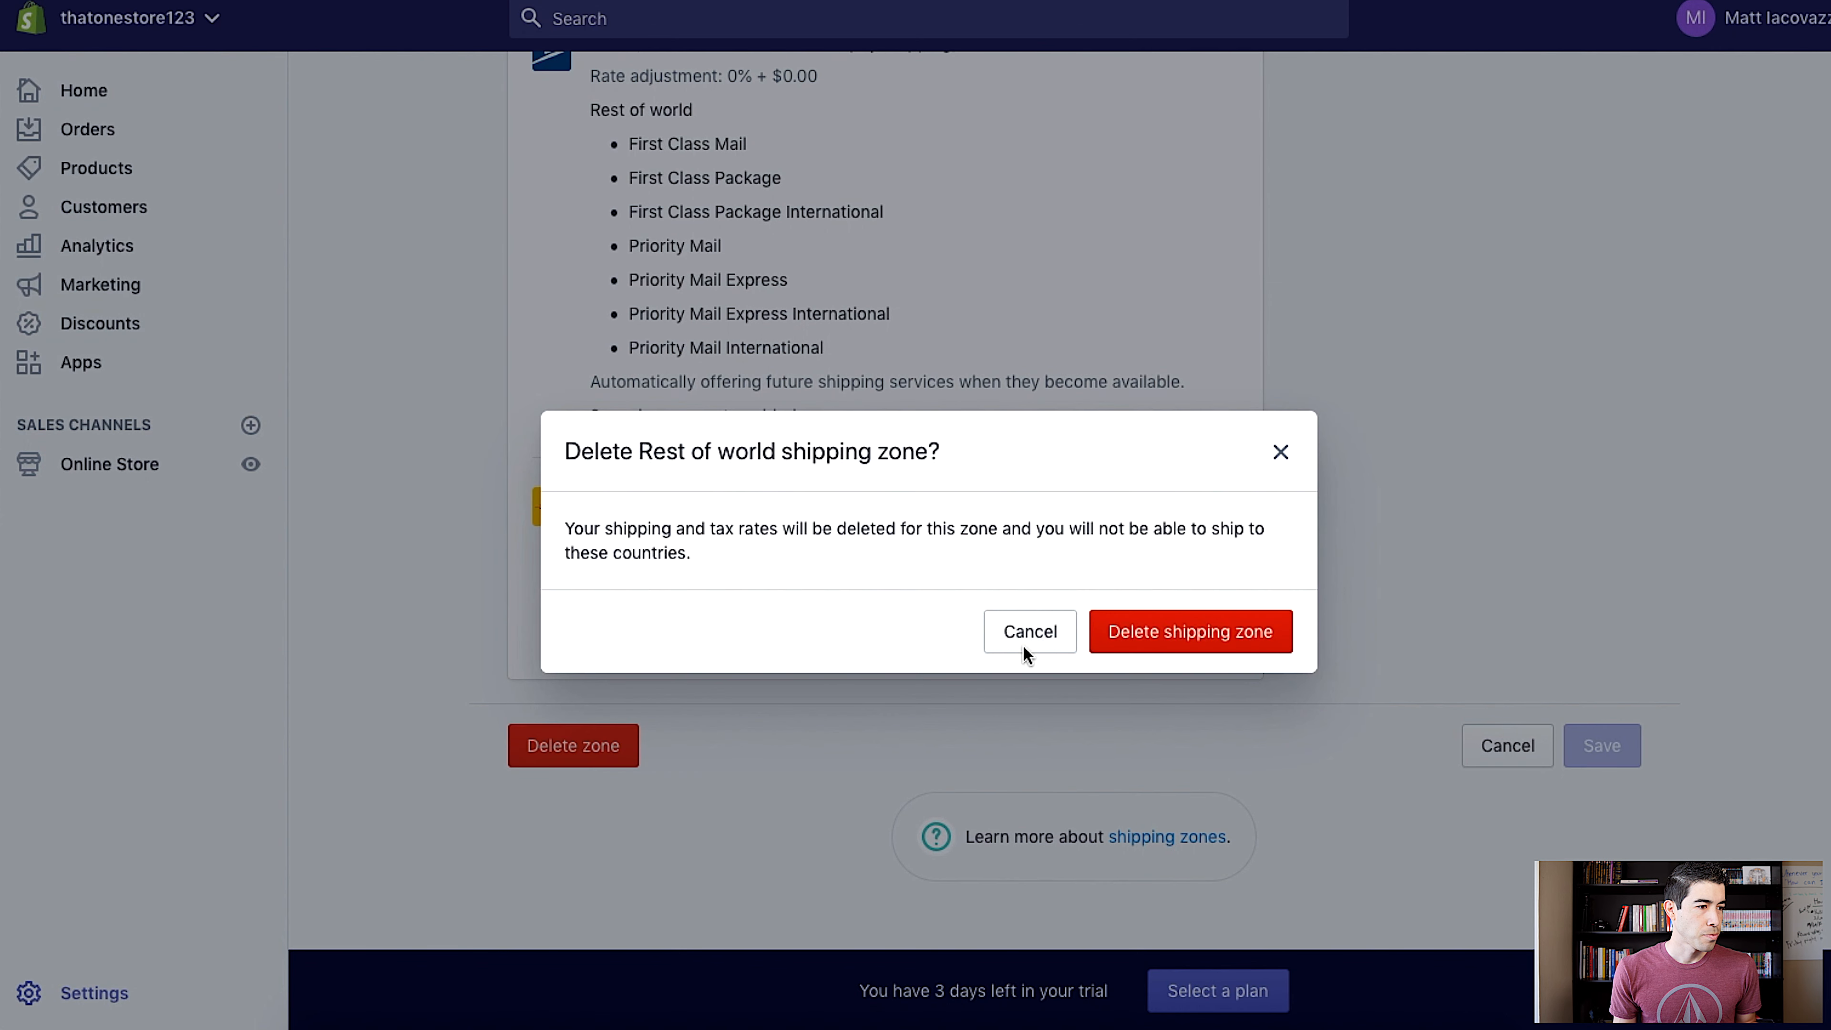
{"action": "left_click", "coordinate": [1136, 634]}
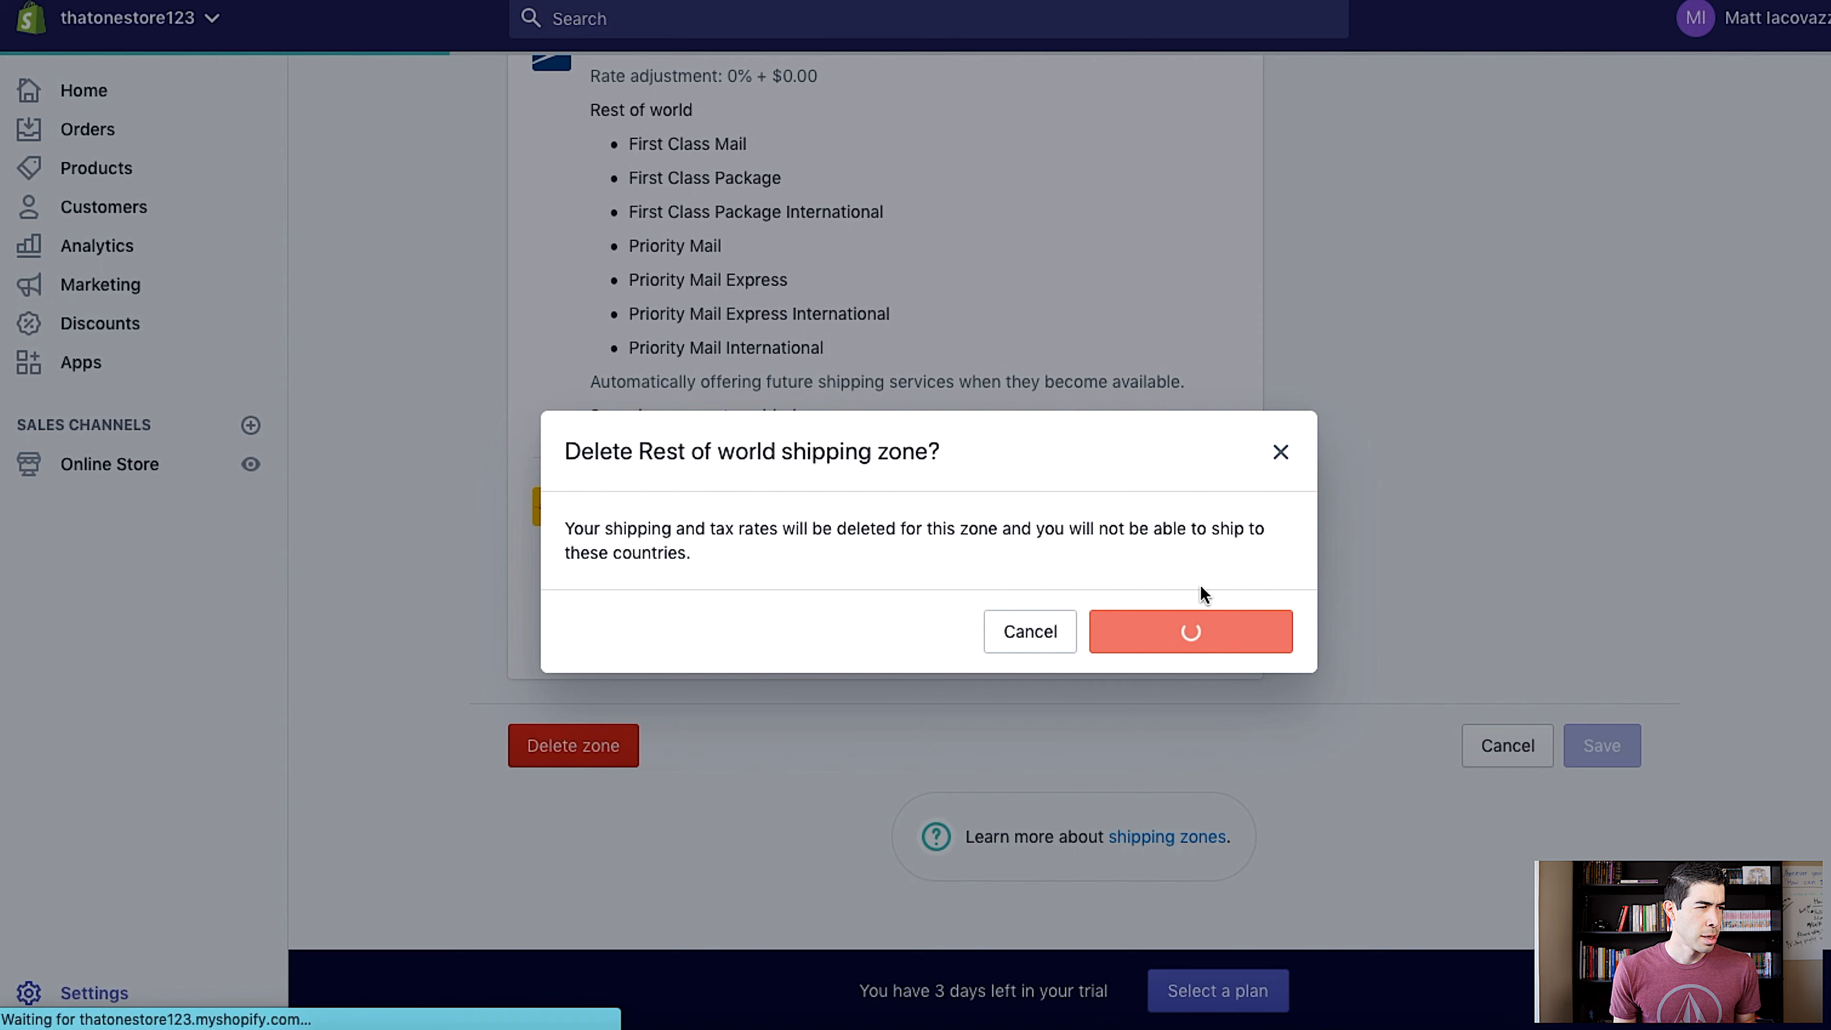
Start a new shipping zone and name it United States
{"action": "scroll", "coordinate": [1425, 583], "scroll_direction": "up", "scroll_amount": 10}
{"action": "scroll", "coordinate": [1456, 598], "scroll_direction": "up", "scroll_amount": 3}
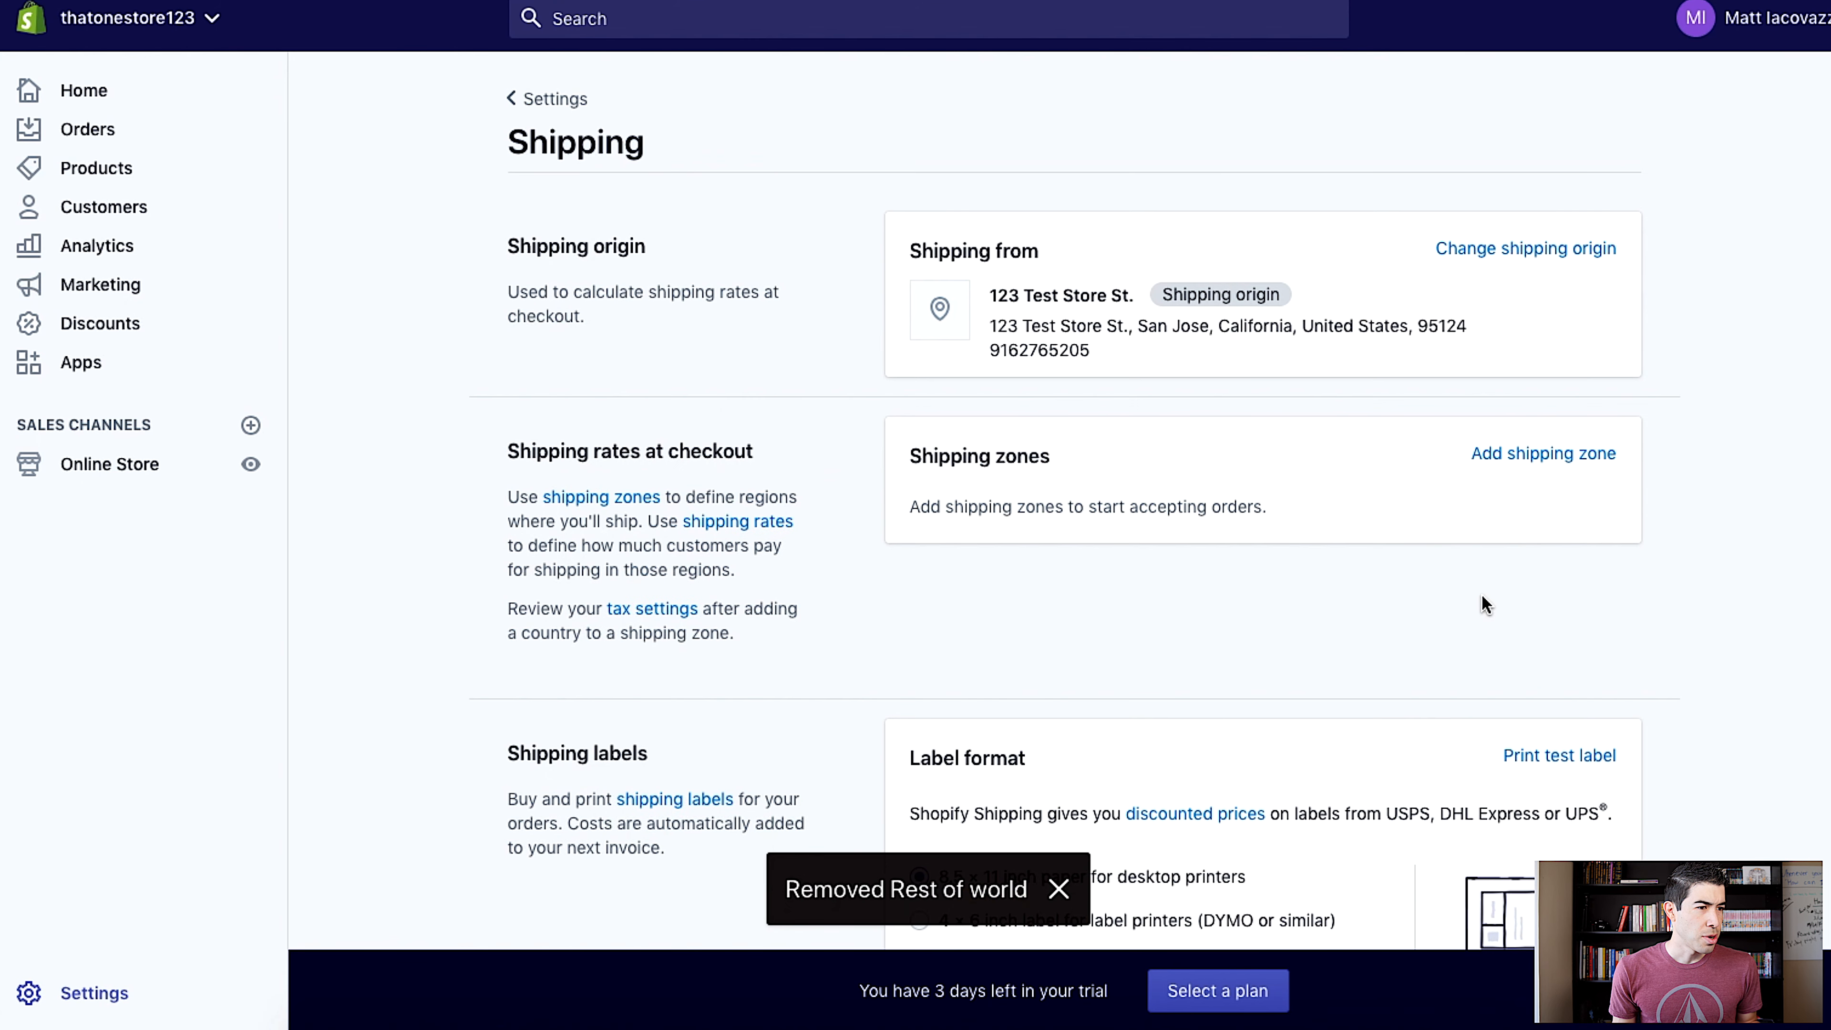
{"action": "left_click", "coordinate": [1588, 466]}
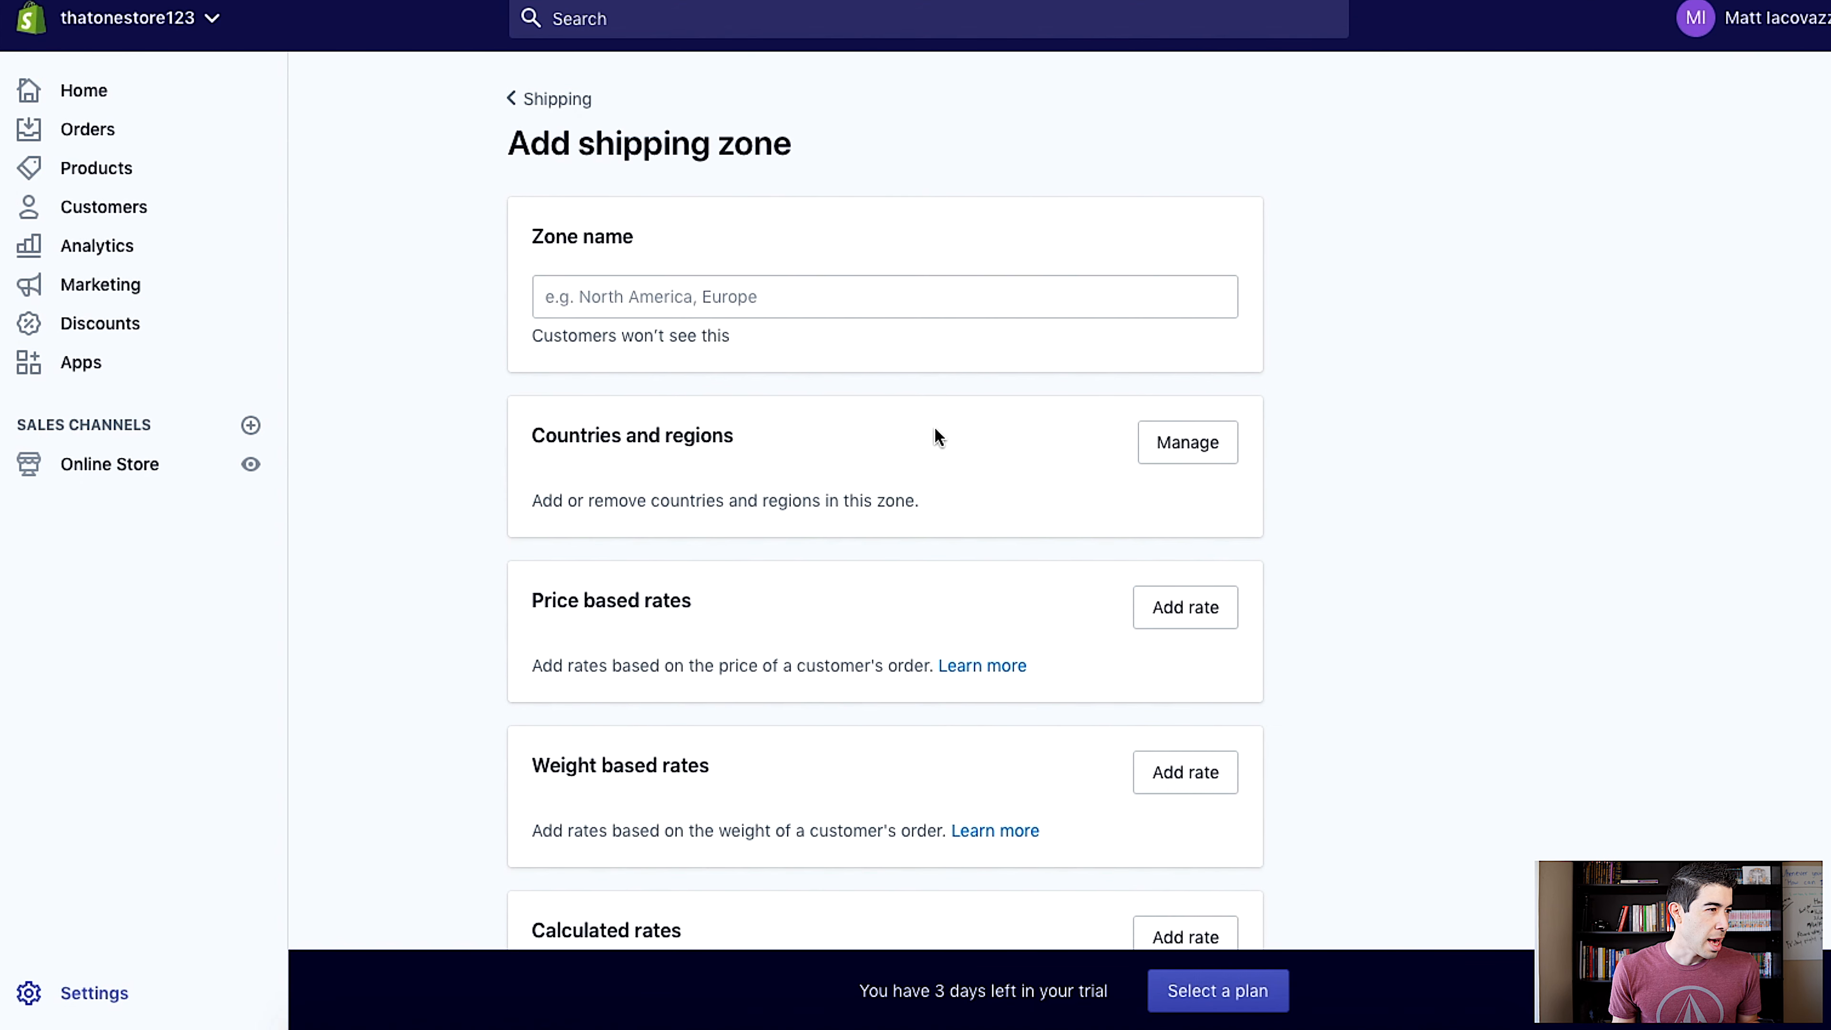
{"action": "left_click", "coordinate": [753, 294]}
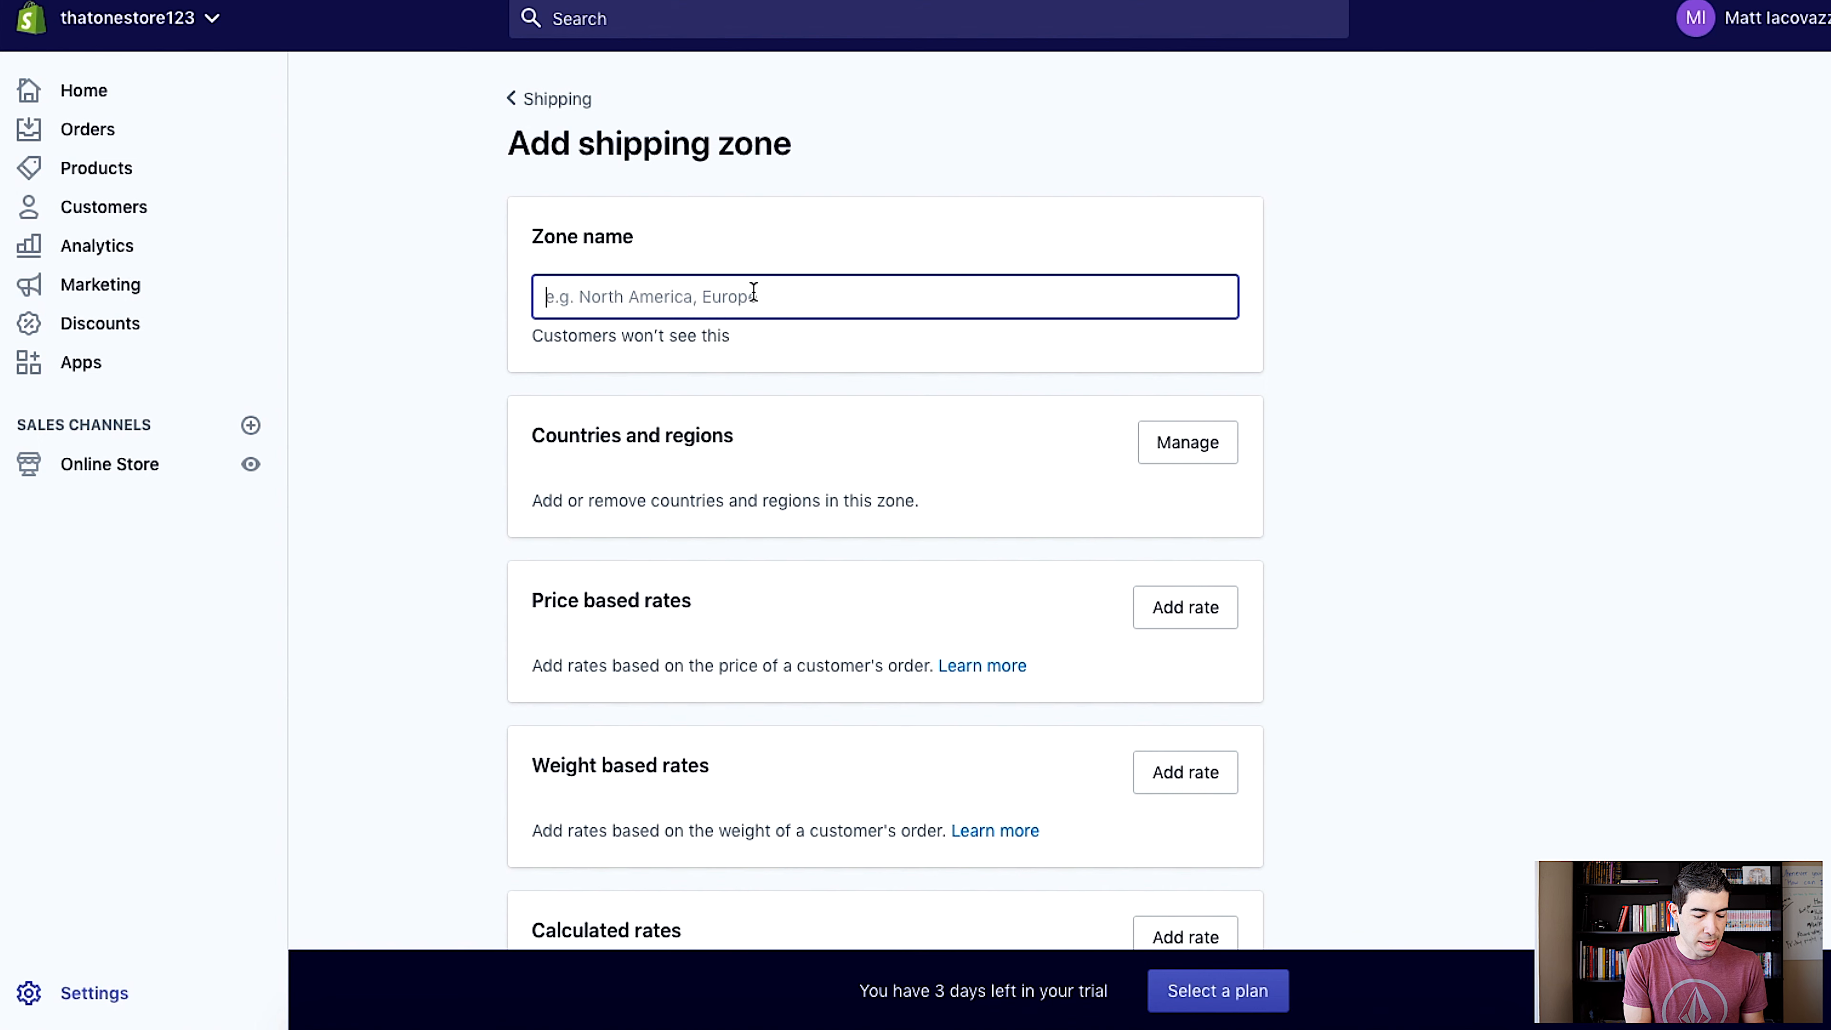
{"action": "type", "text": "United "}
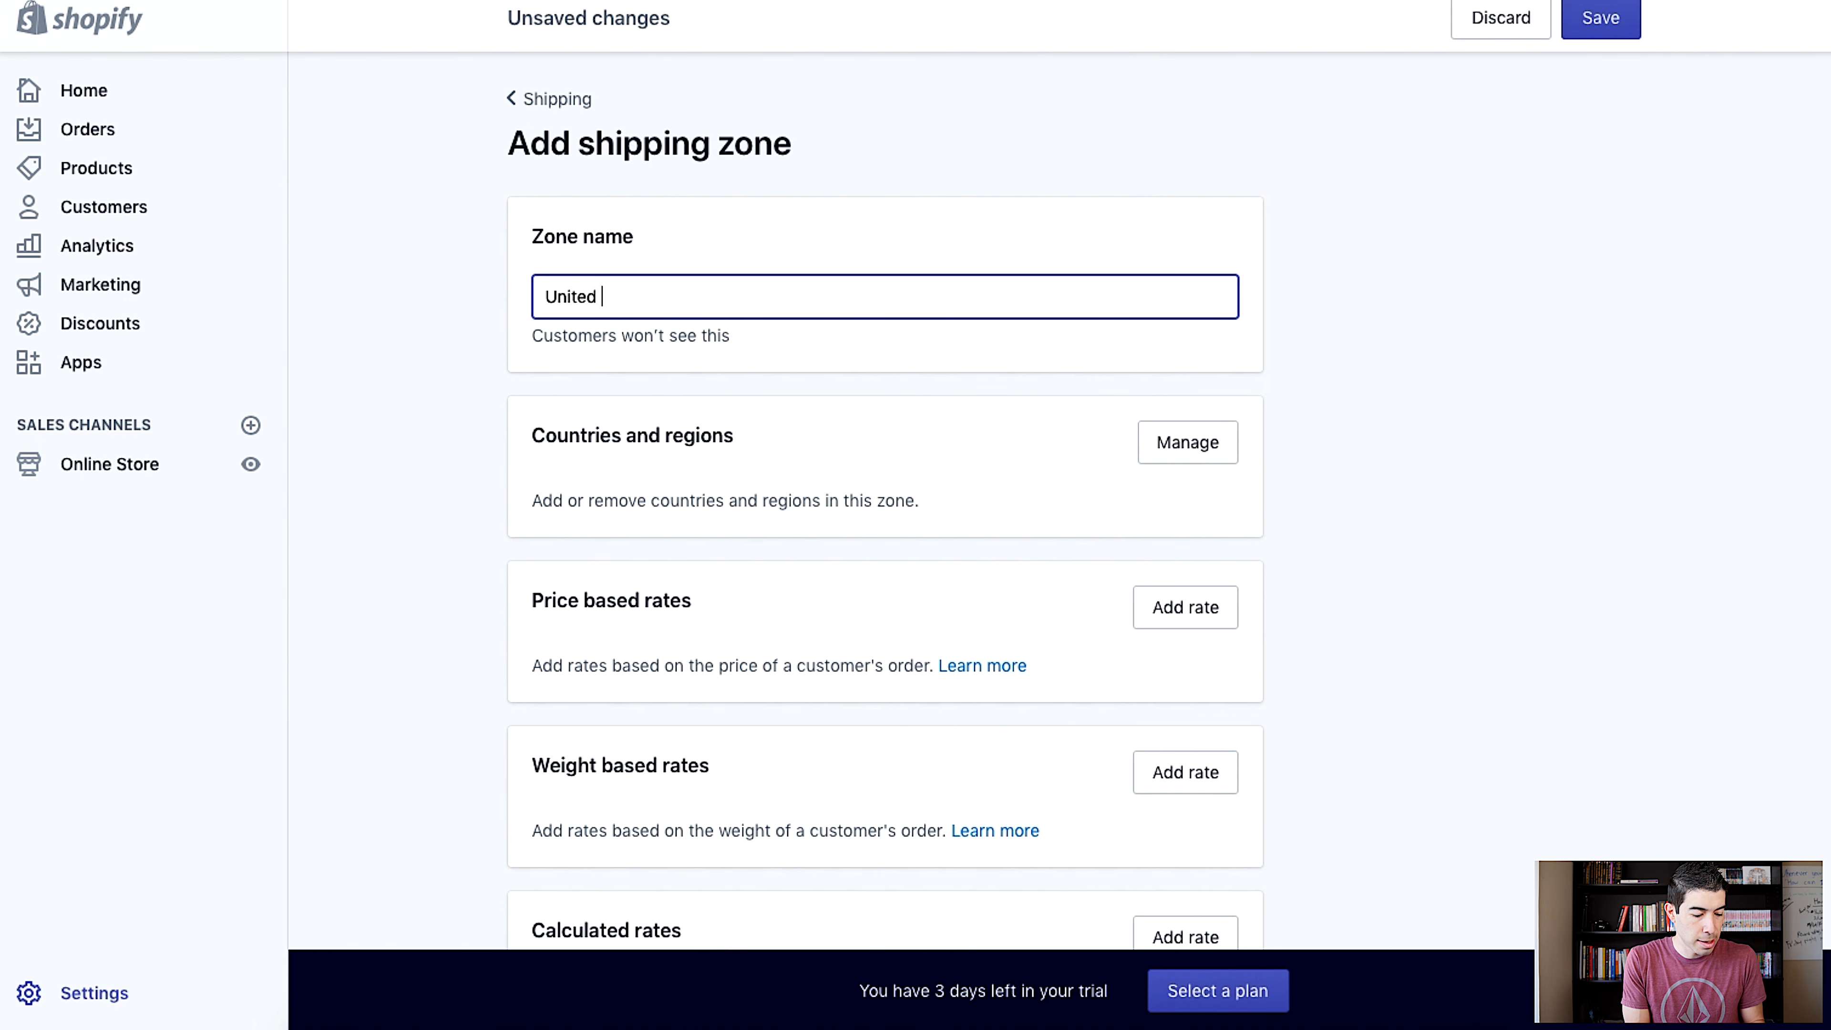
{"action": "type", "text": "States"}
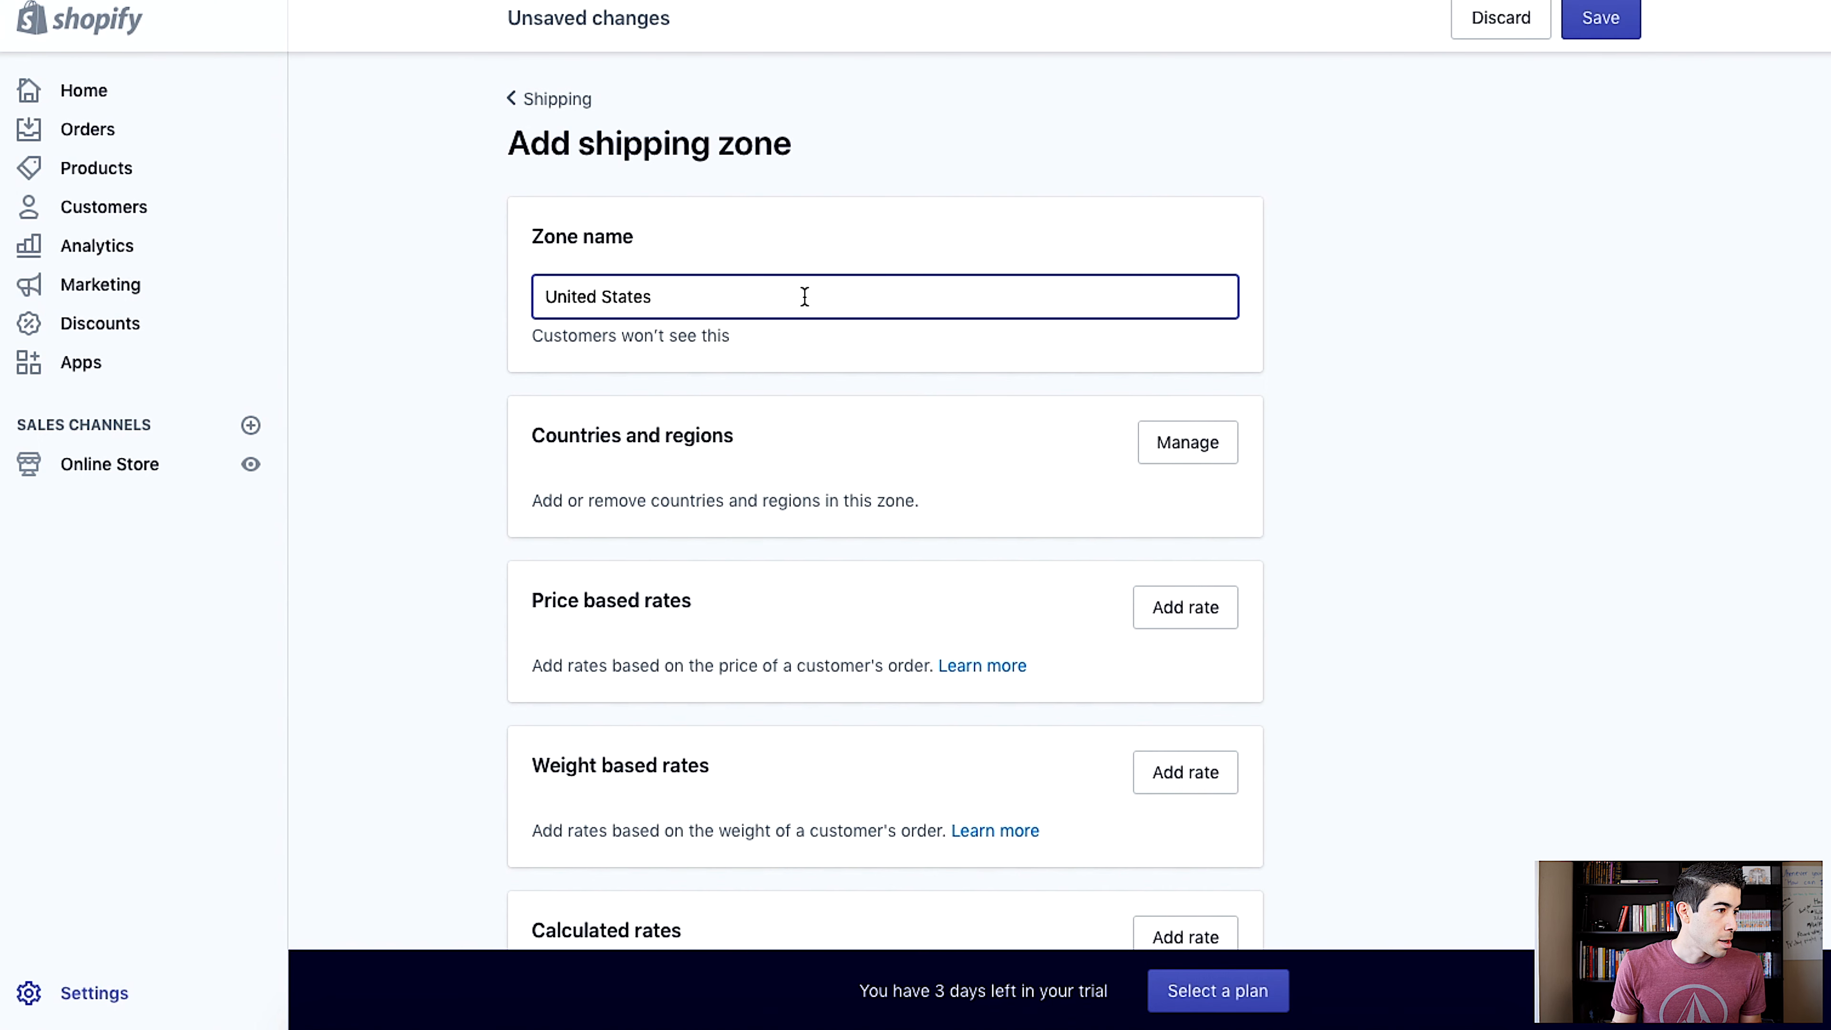
{"action": "scroll", "coordinate": [937, 462], "scroll_direction": "down", "scroll_amount": 2}
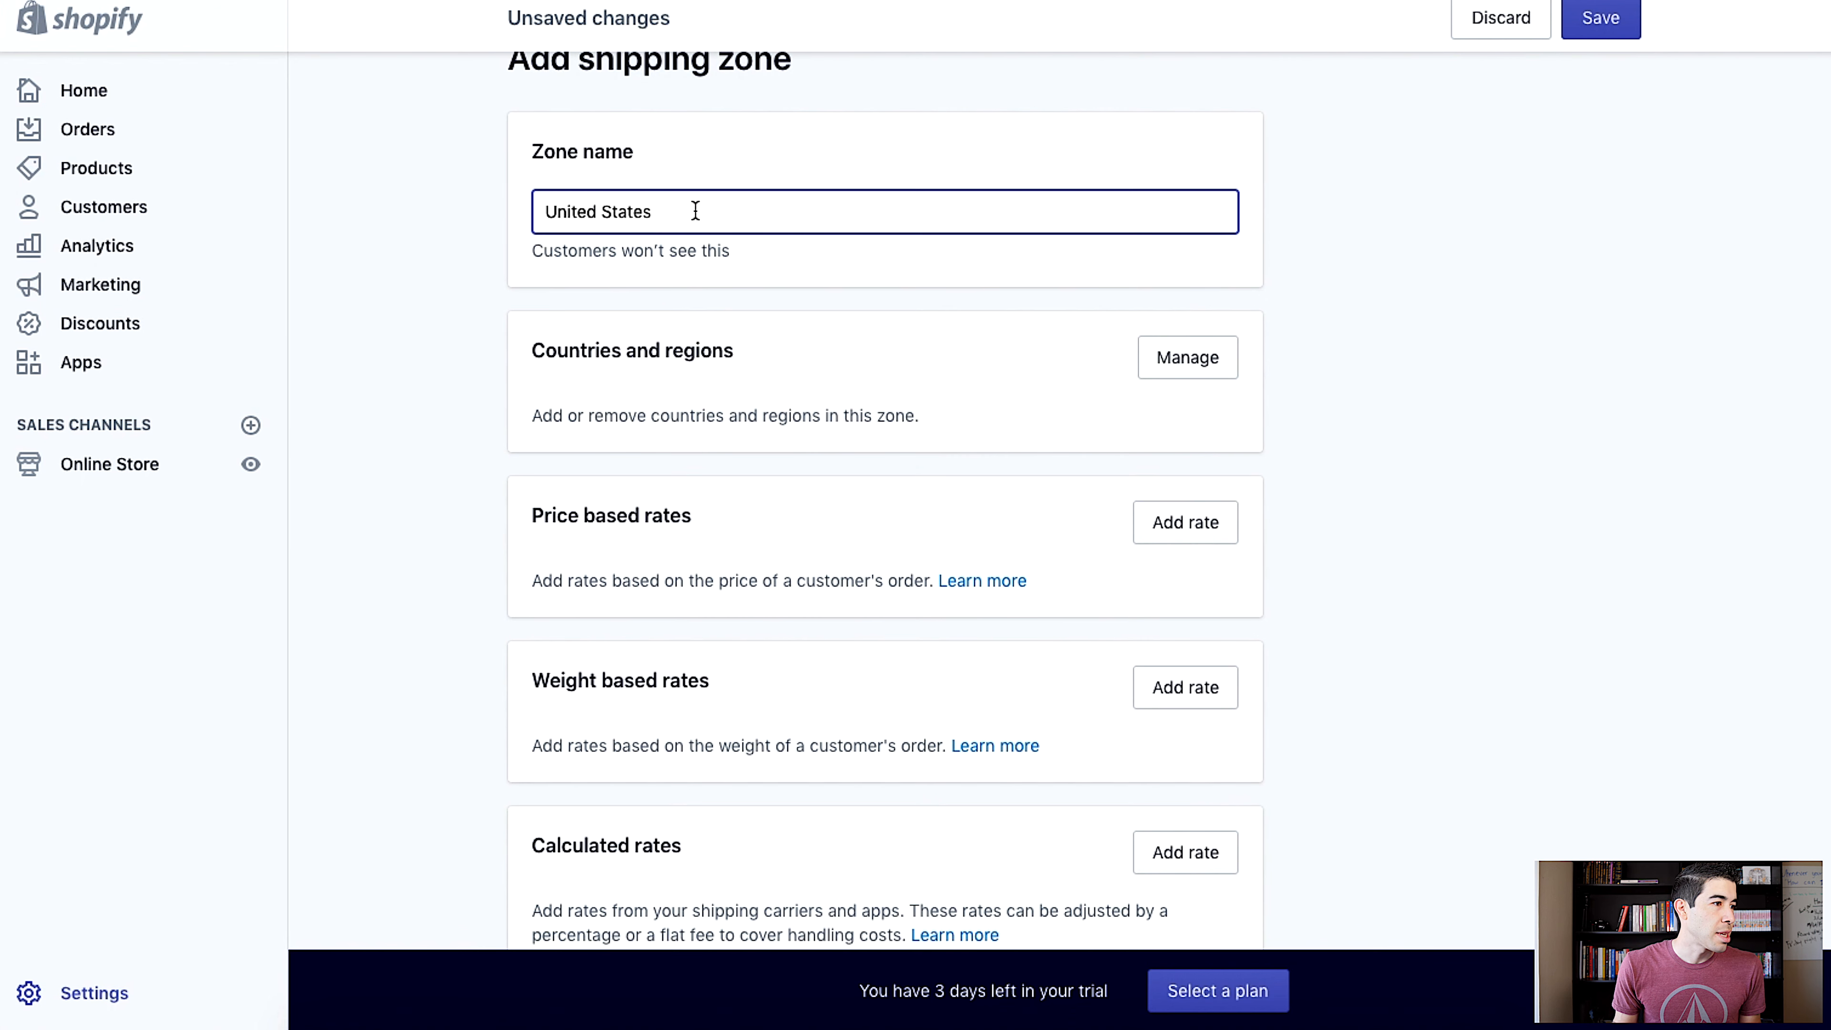
{"action": "left_click_drag", "start_coordinate": [648, 212], "coordinate": [492, 227]}
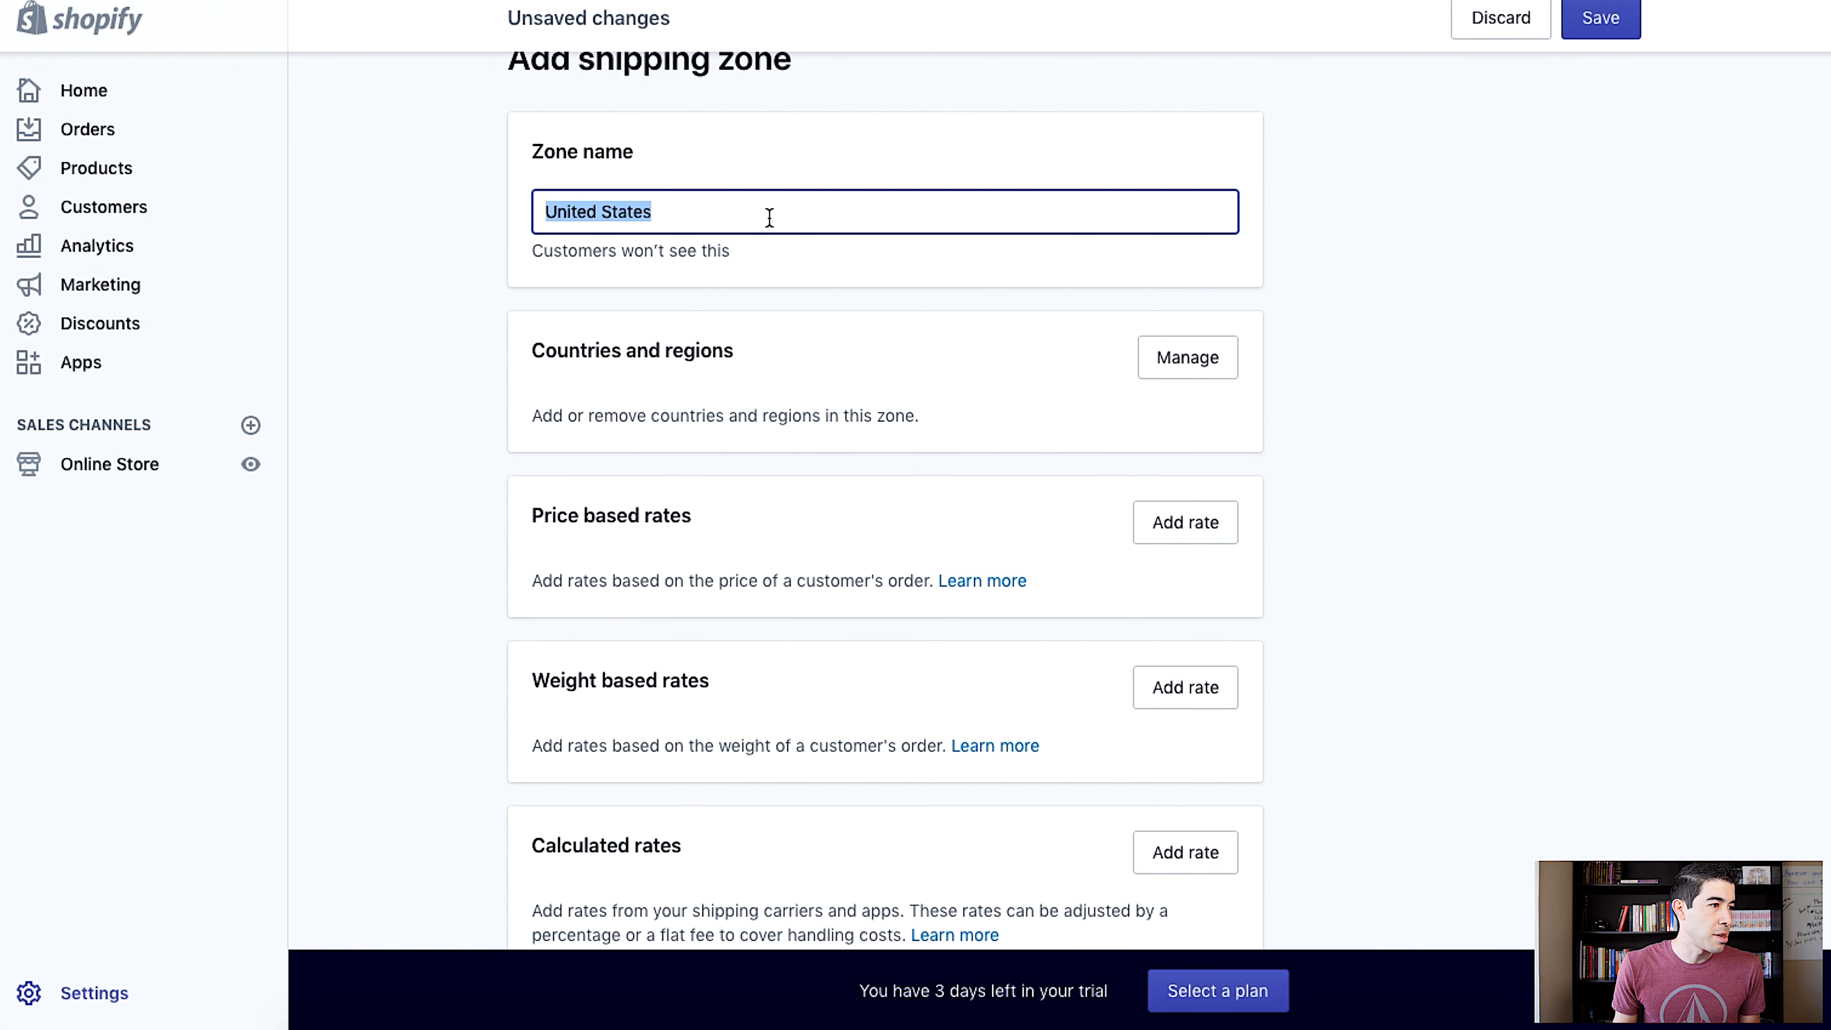
{"action": "left_click", "coordinate": [684, 208]}
Find the United States in the countries and regions and include it in the new zone
{"action": "scroll", "coordinate": [903, 334], "scroll_direction": "down", "scroll_amount": 1}
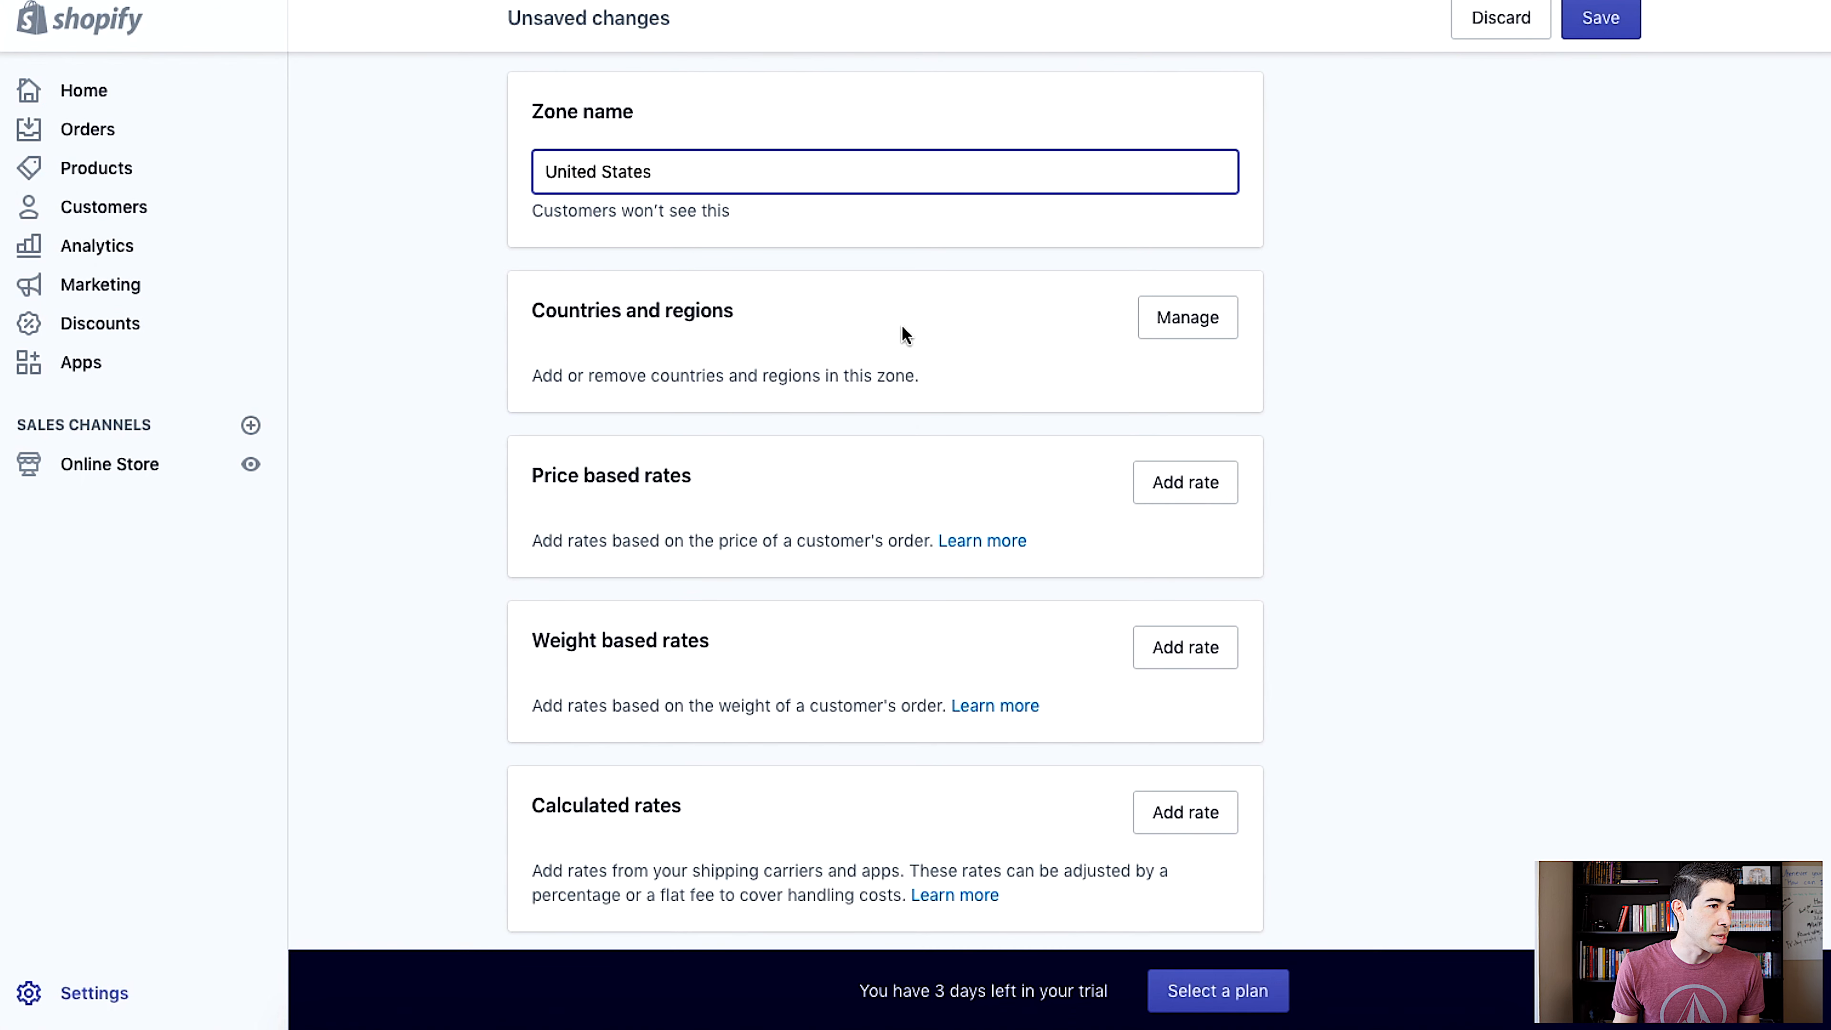
{"action": "left_click", "coordinate": [1222, 328]}
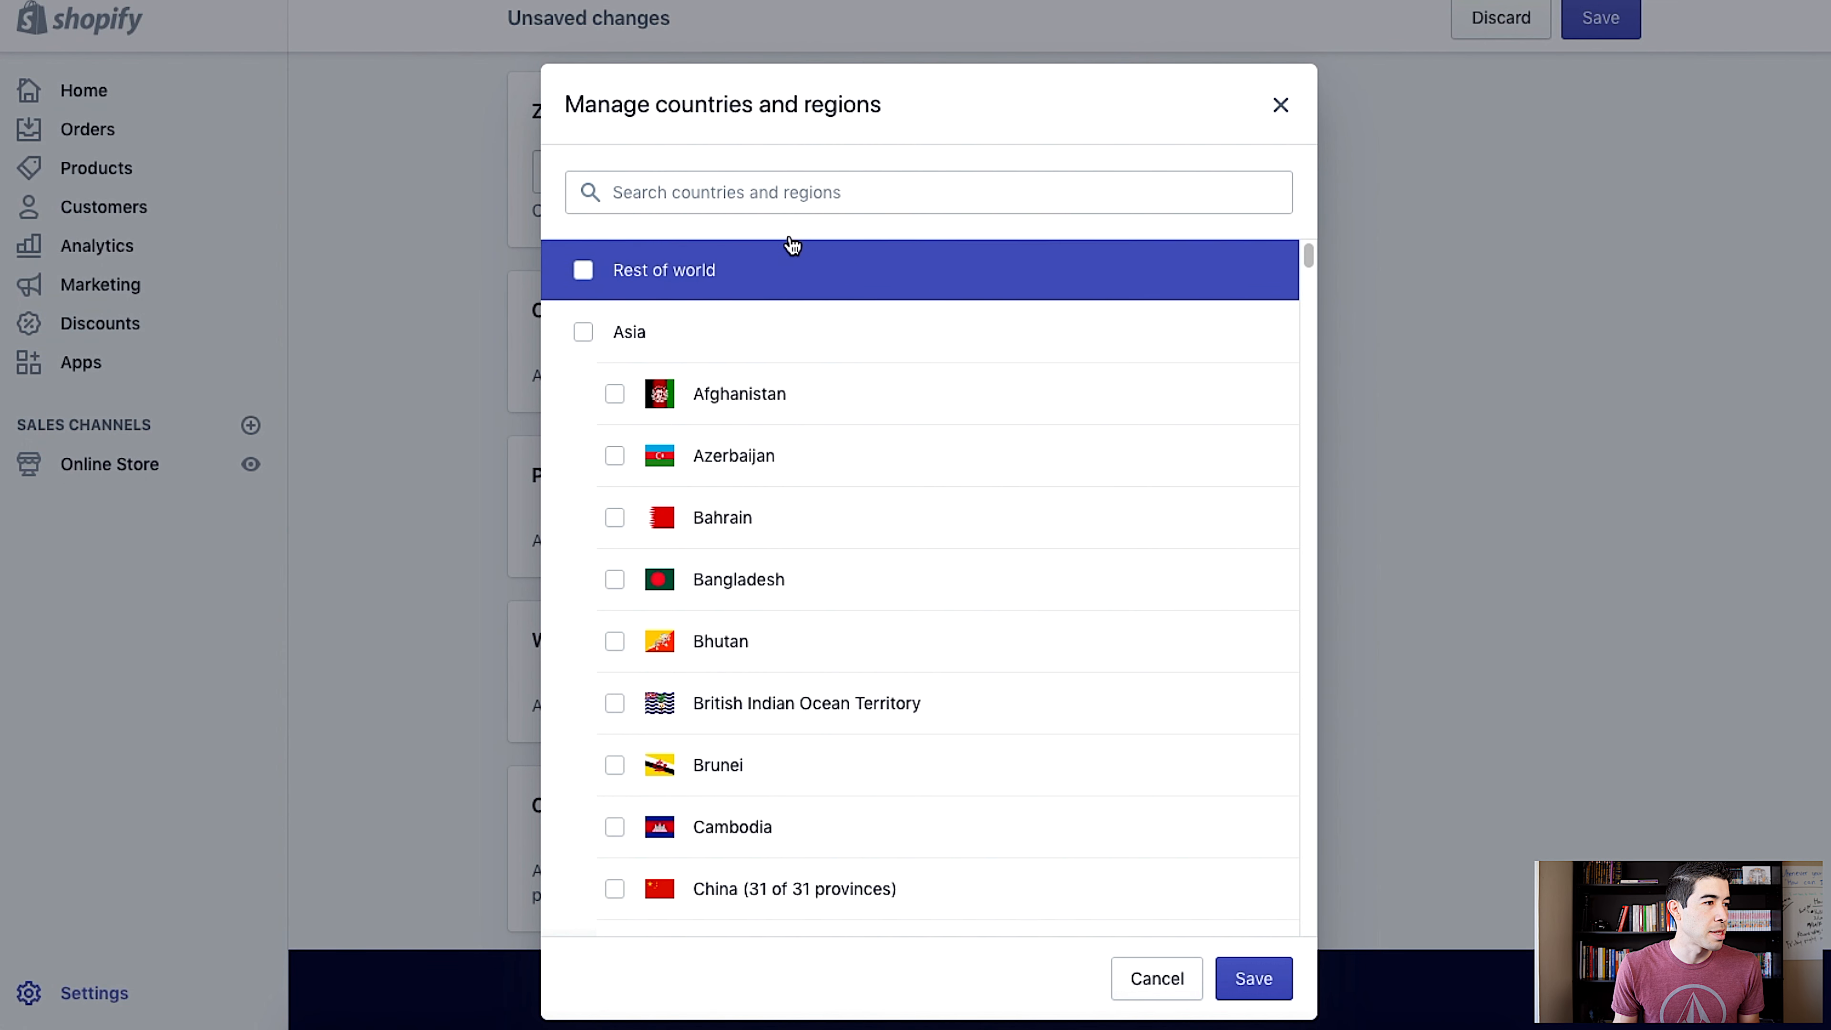
{"action": "left_click", "coordinate": [764, 188]}
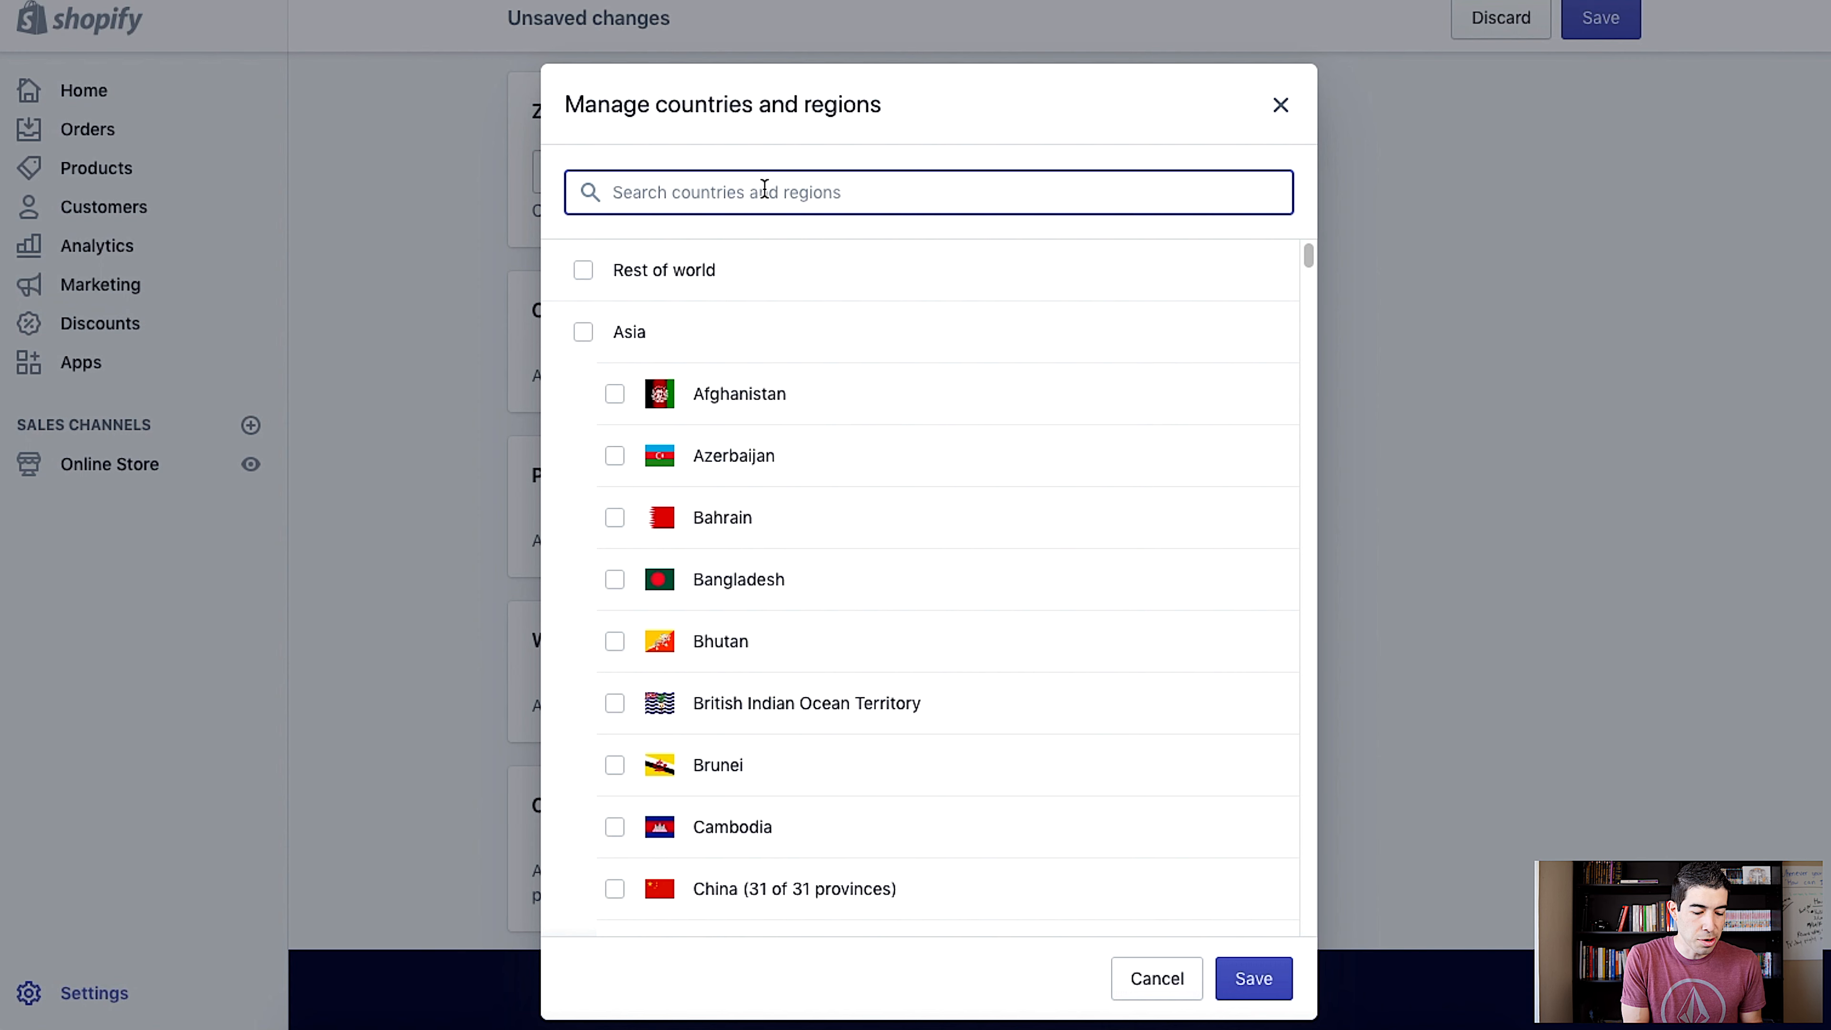
{"action": "type", "text": "United"}
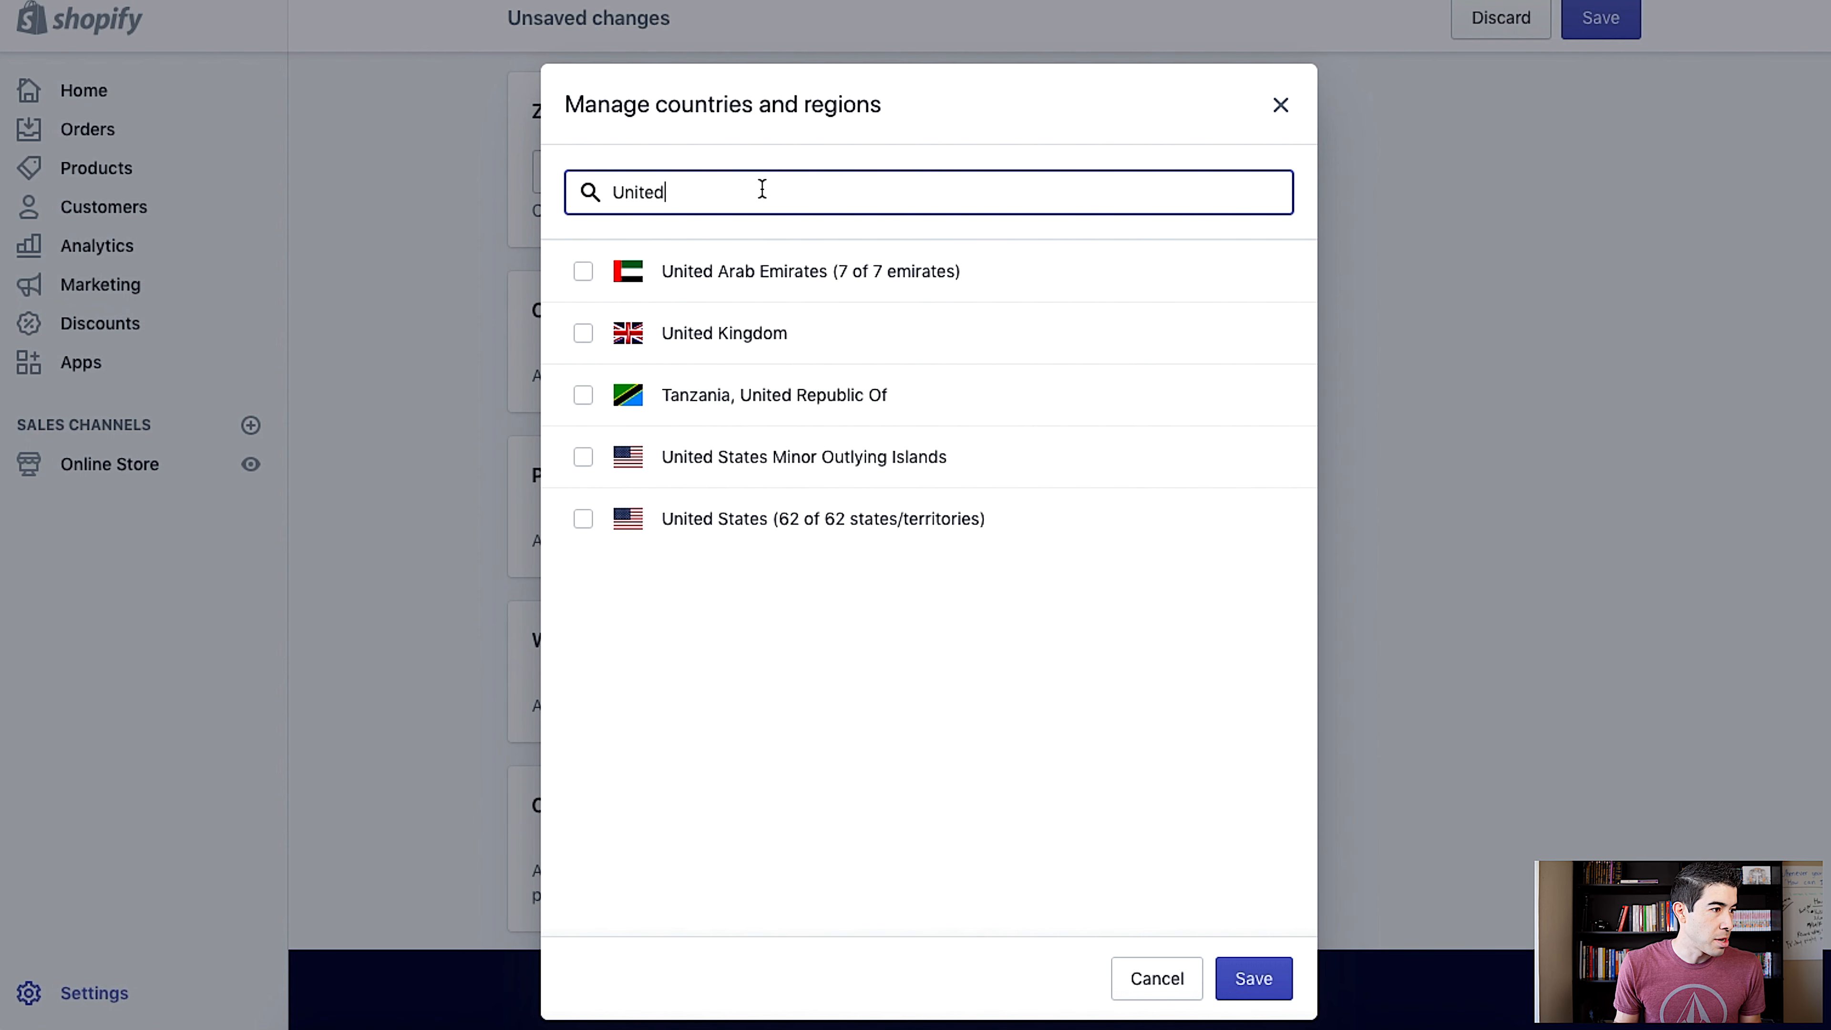
{"action": "left_click", "coordinate": [583, 518]}
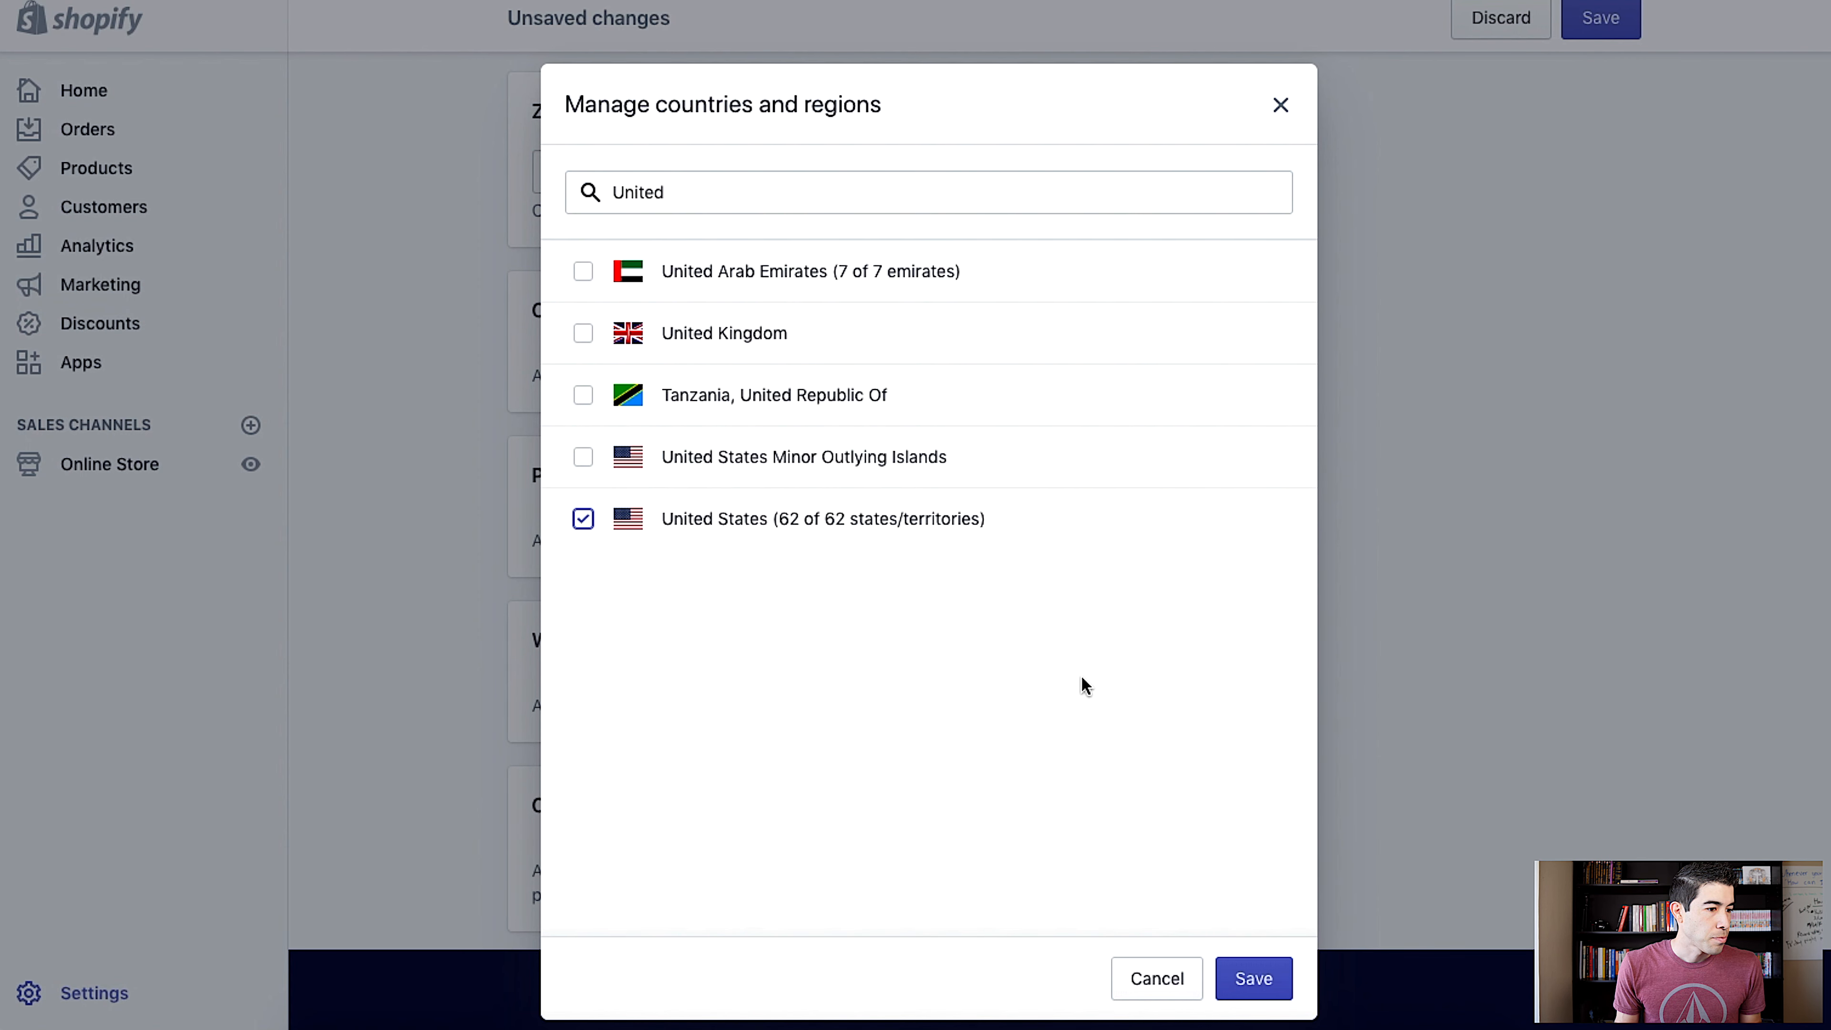
{"action": "left_click", "coordinate": [1249, 987]}
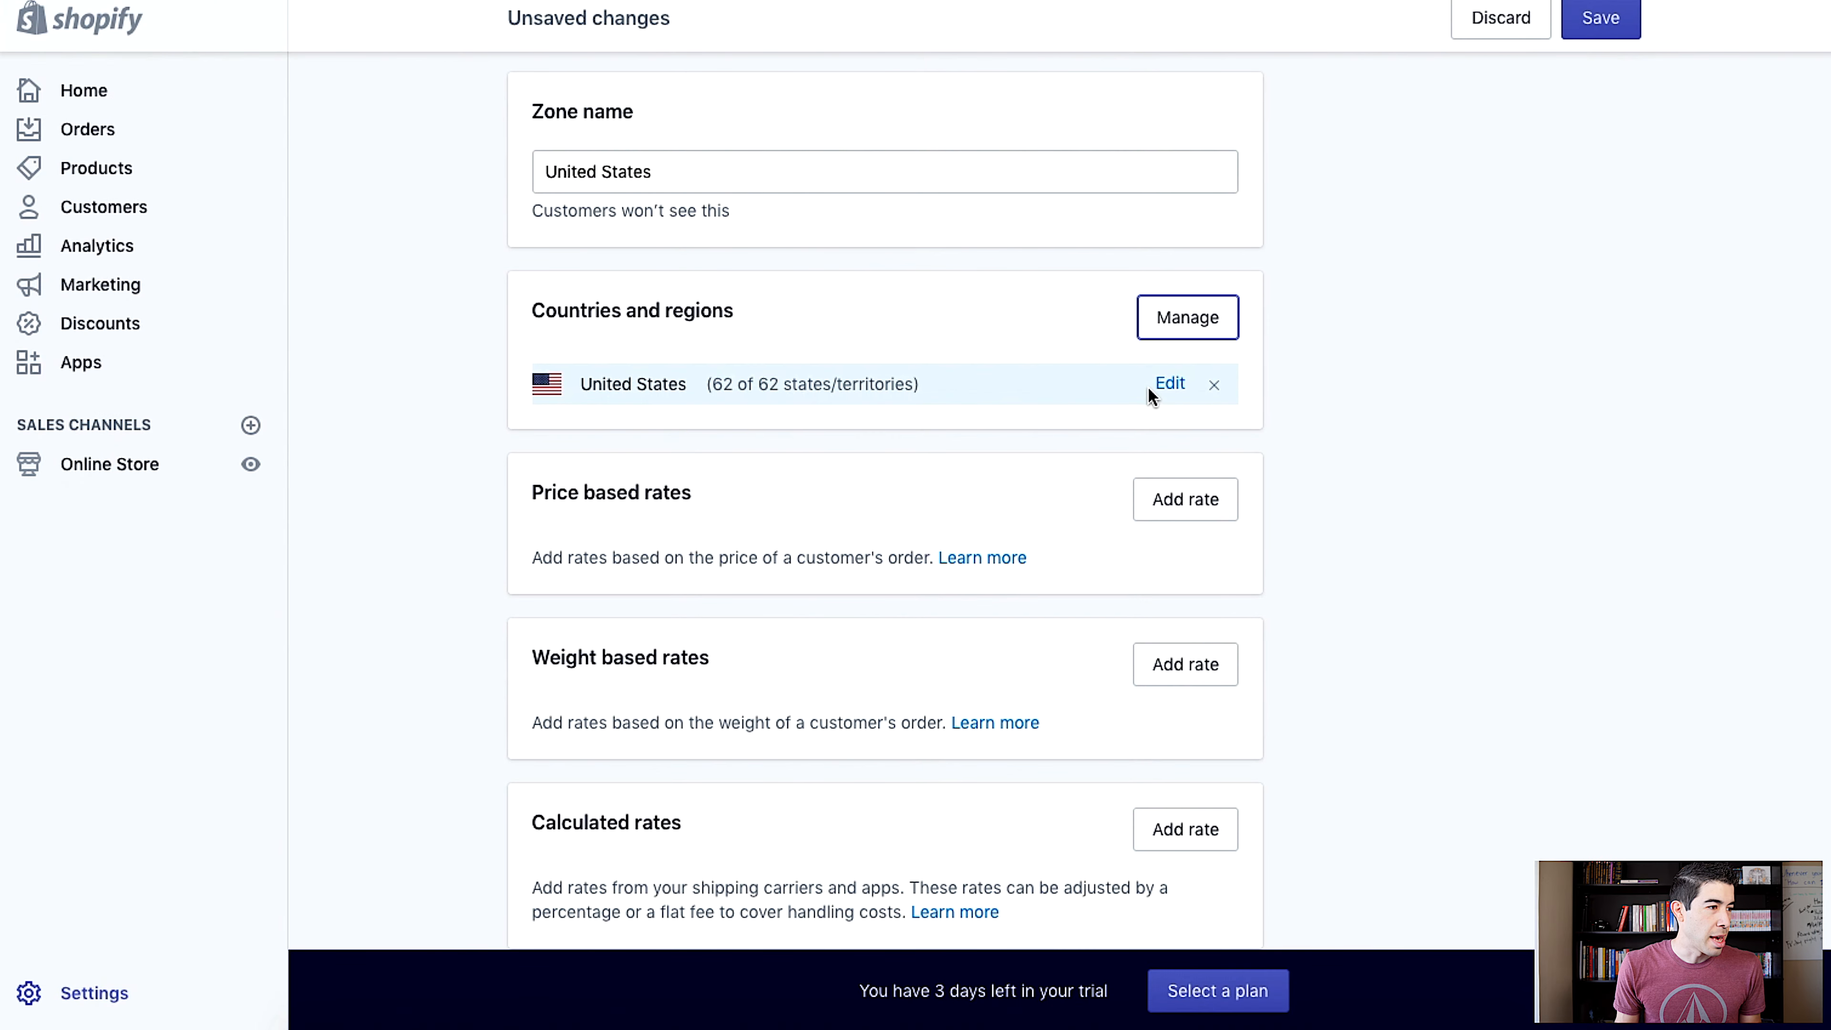
Edit the zone's United States coverage to exclude outlying territories, including the Northern Mariana Islands
{"action": "left_click", "coordinate": [1169, 384]}
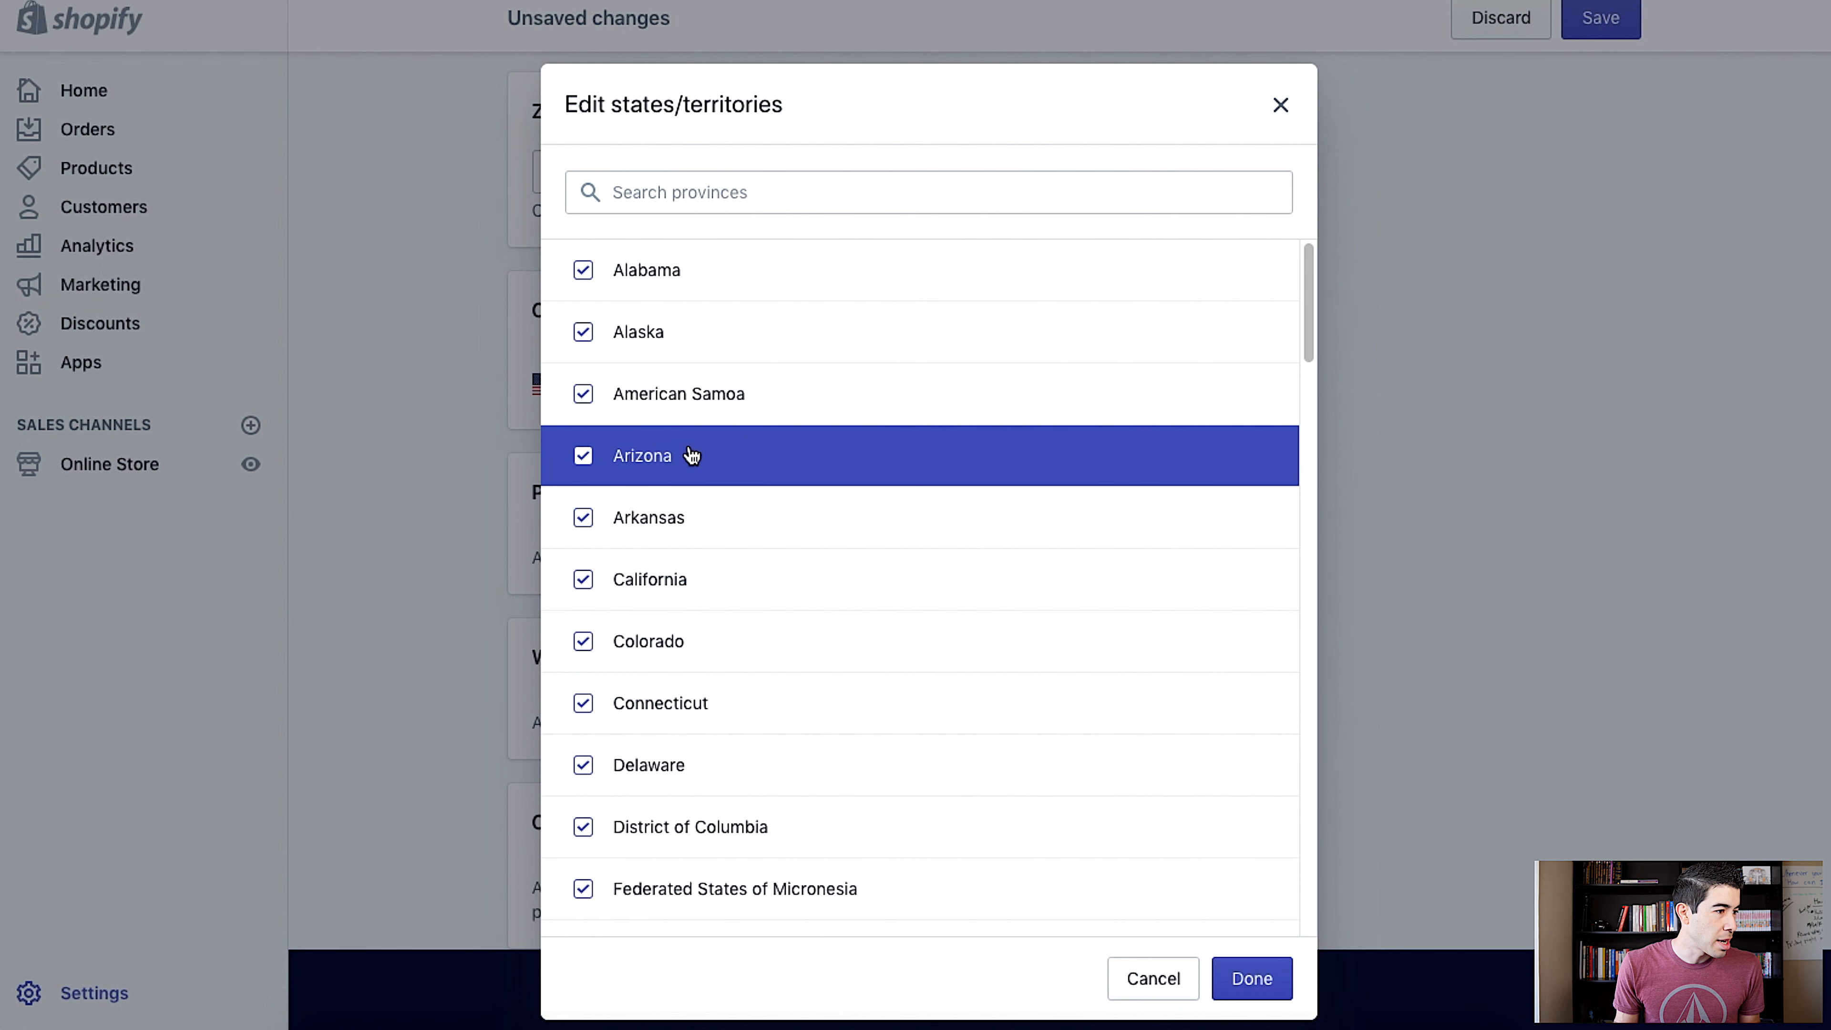
{"action": "scroll", "coordinate": [836, 562], "scroll_direction": "down", "scroll_amount": 2}
{"action": "scroll", "coordinate": [776, 600], "scroll_direction": "down", "scroll_amount": 1}
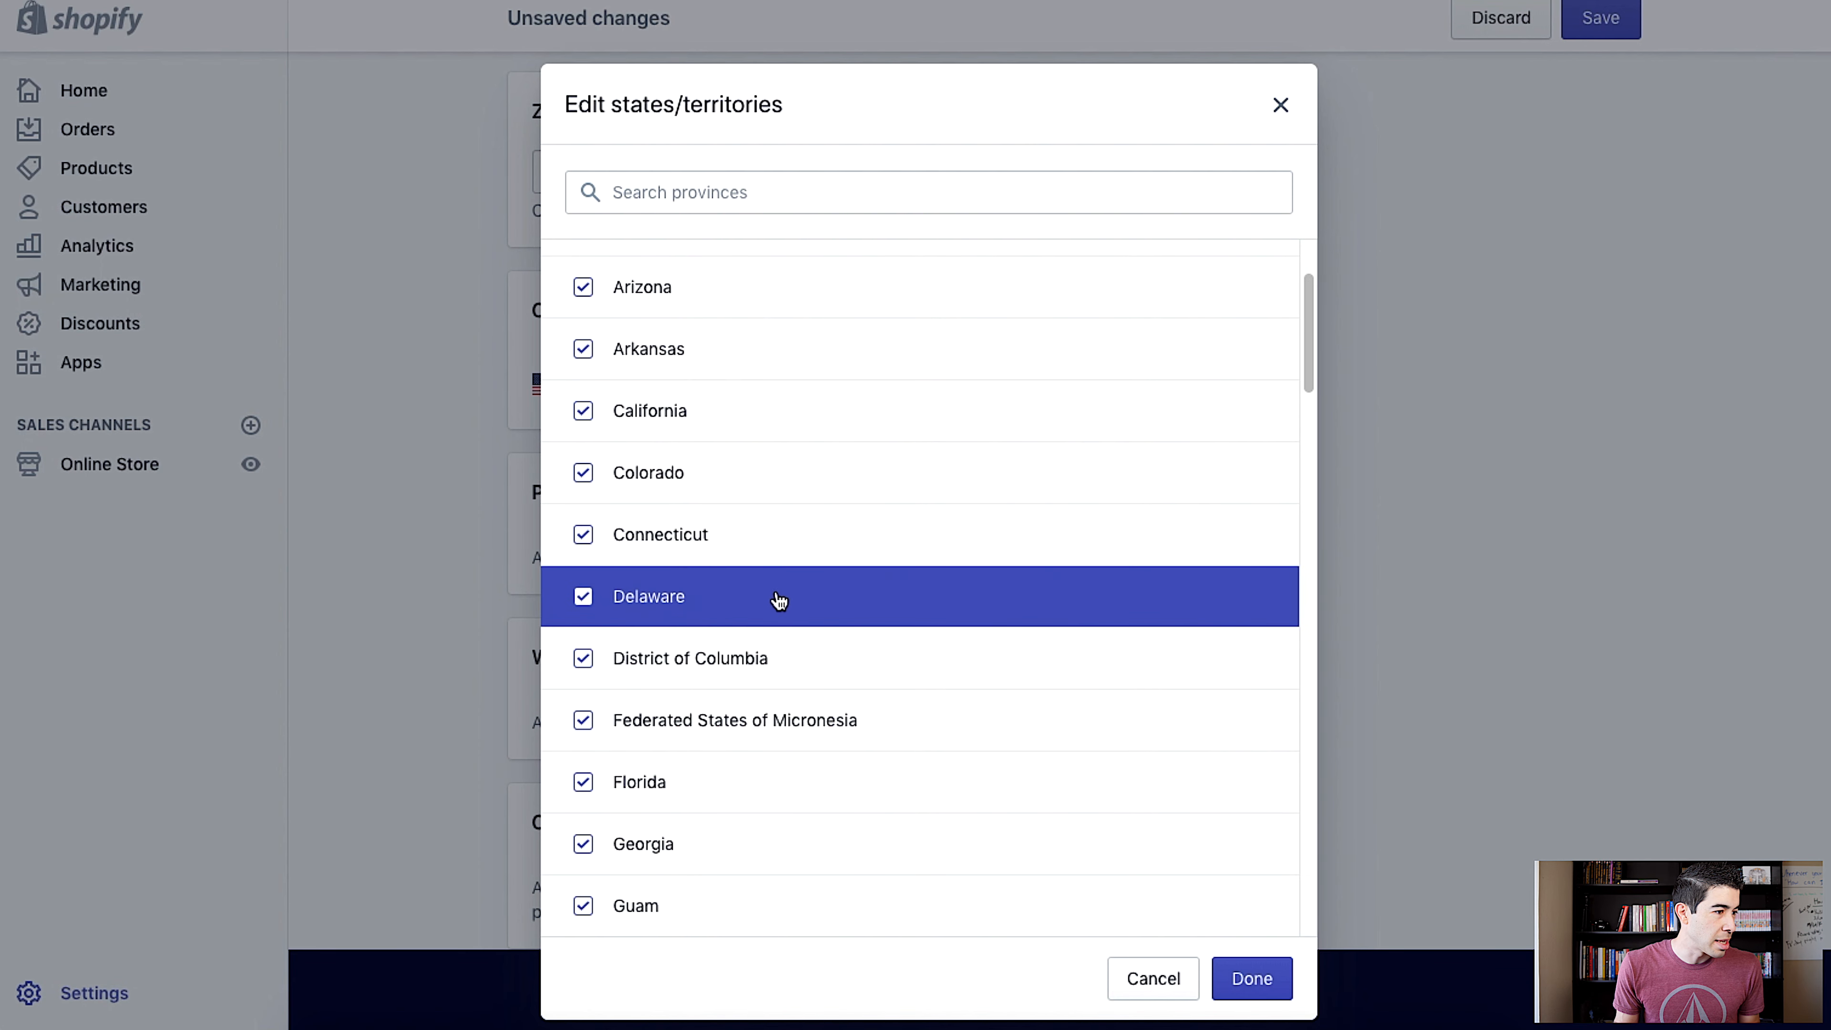
{"action": "scroll", "coordinate": [801, 613], "scroll_direction": "down", "scroll_amount": 3}
{"action": "scroll", "coordinate": [807, 639], "scroll_direction": "down", "scroll_amount": 6}
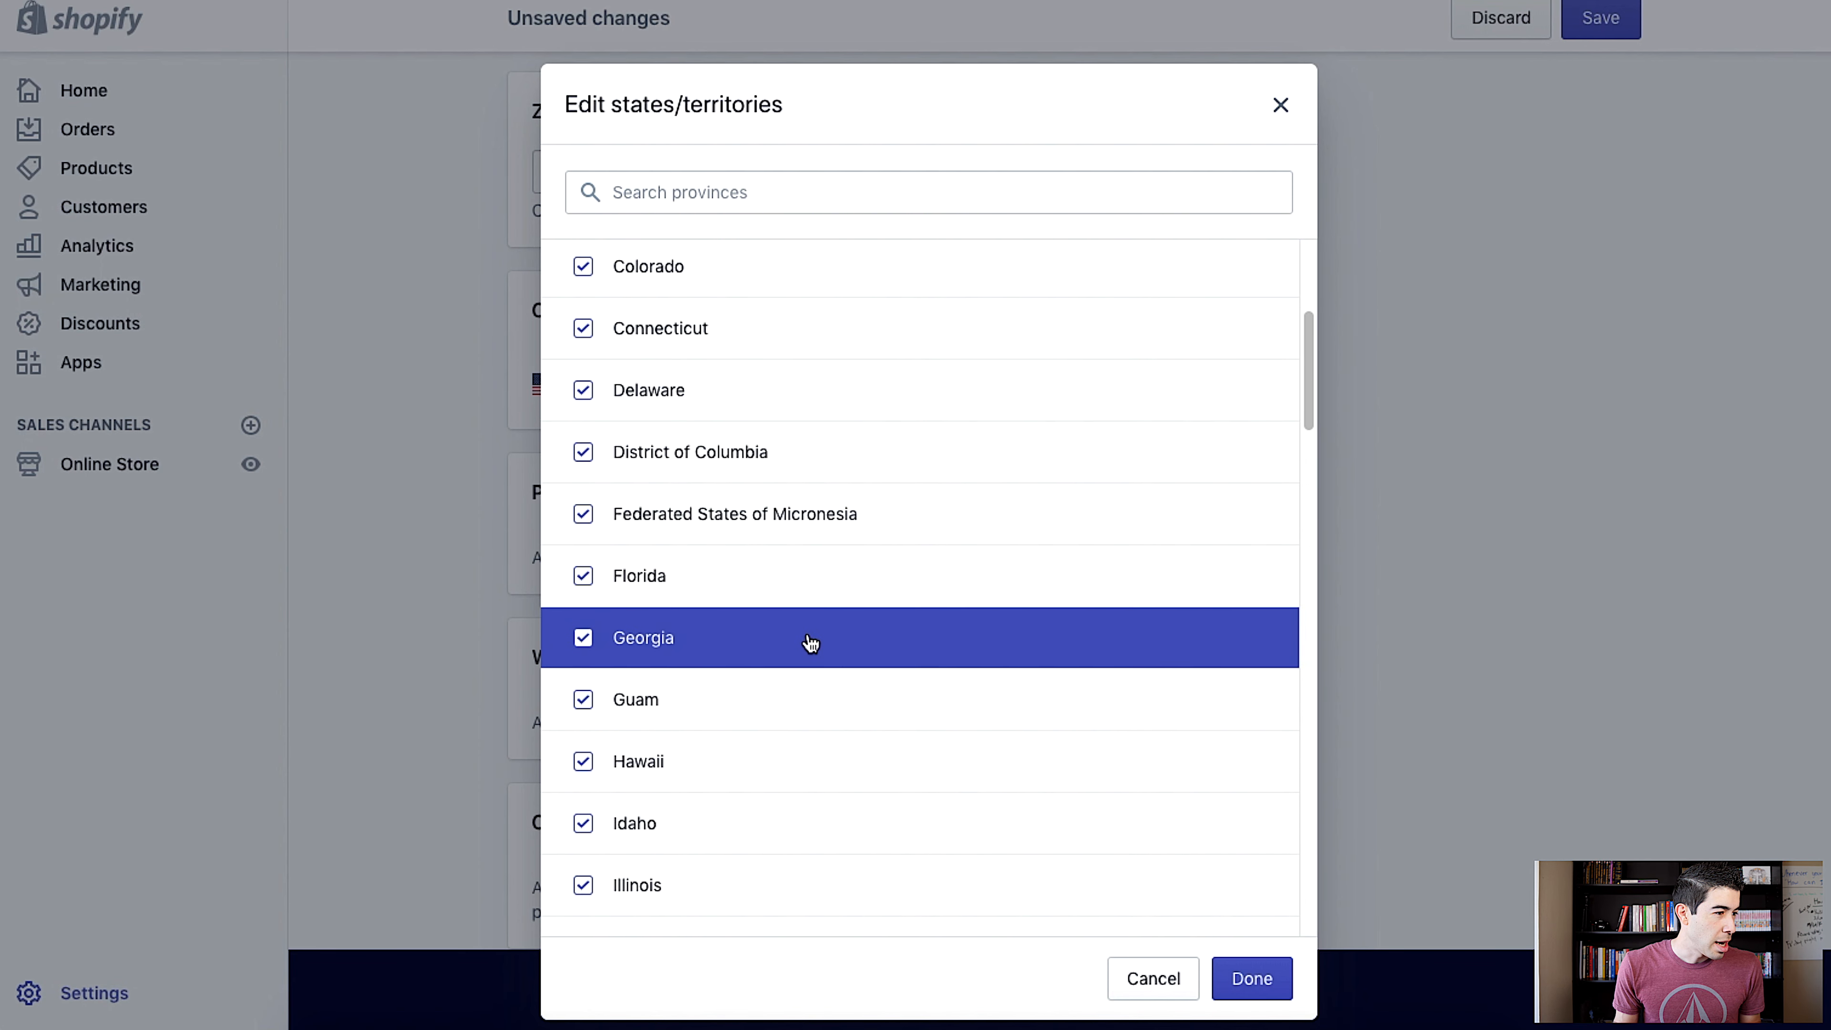
{"action": "left_click", "coordinate": [584, 360]}
{"action": "scroll", "coordinate": [750, 505], "scroll_direction": "down", "scroll_amount": 1}
{"action": "scroll", "coordinate": [753, 516], "scroll_direction": "down", "scroll_amount": 16}
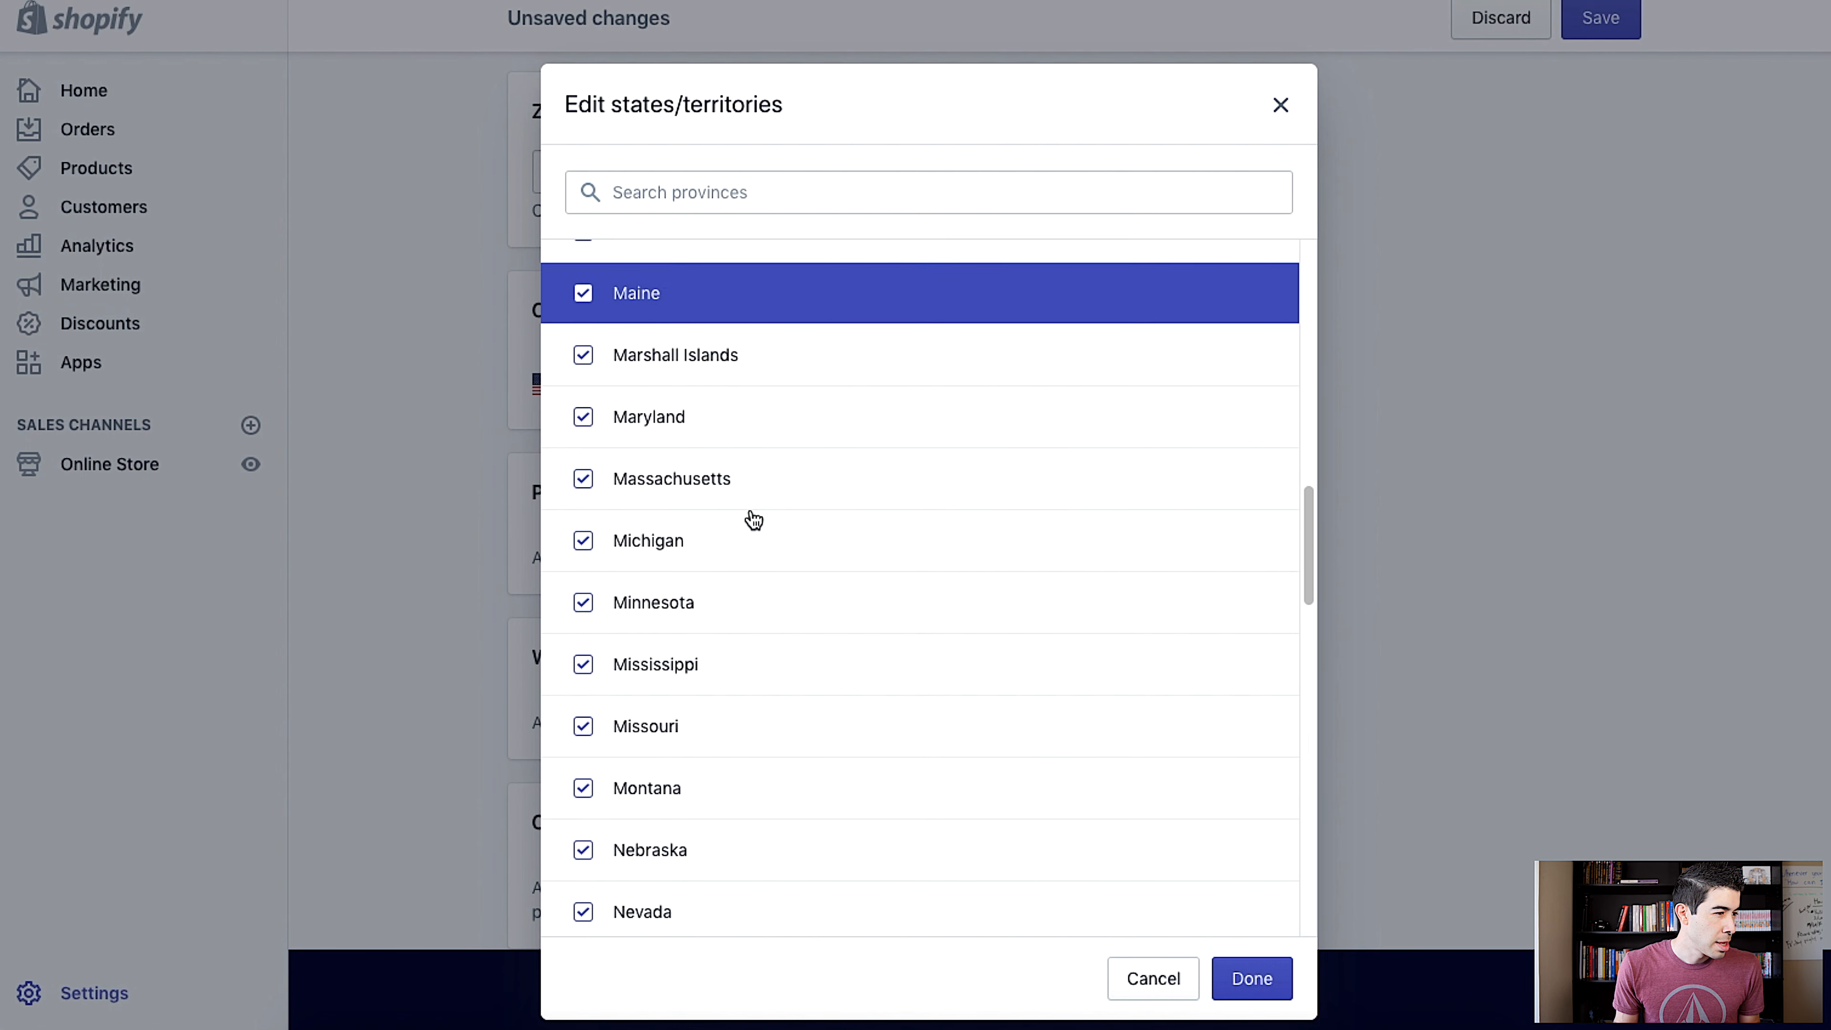
{"action": "scroll", "coordinate": [749, 530], "scroll_direction": "down", "scroll_amount": 6}
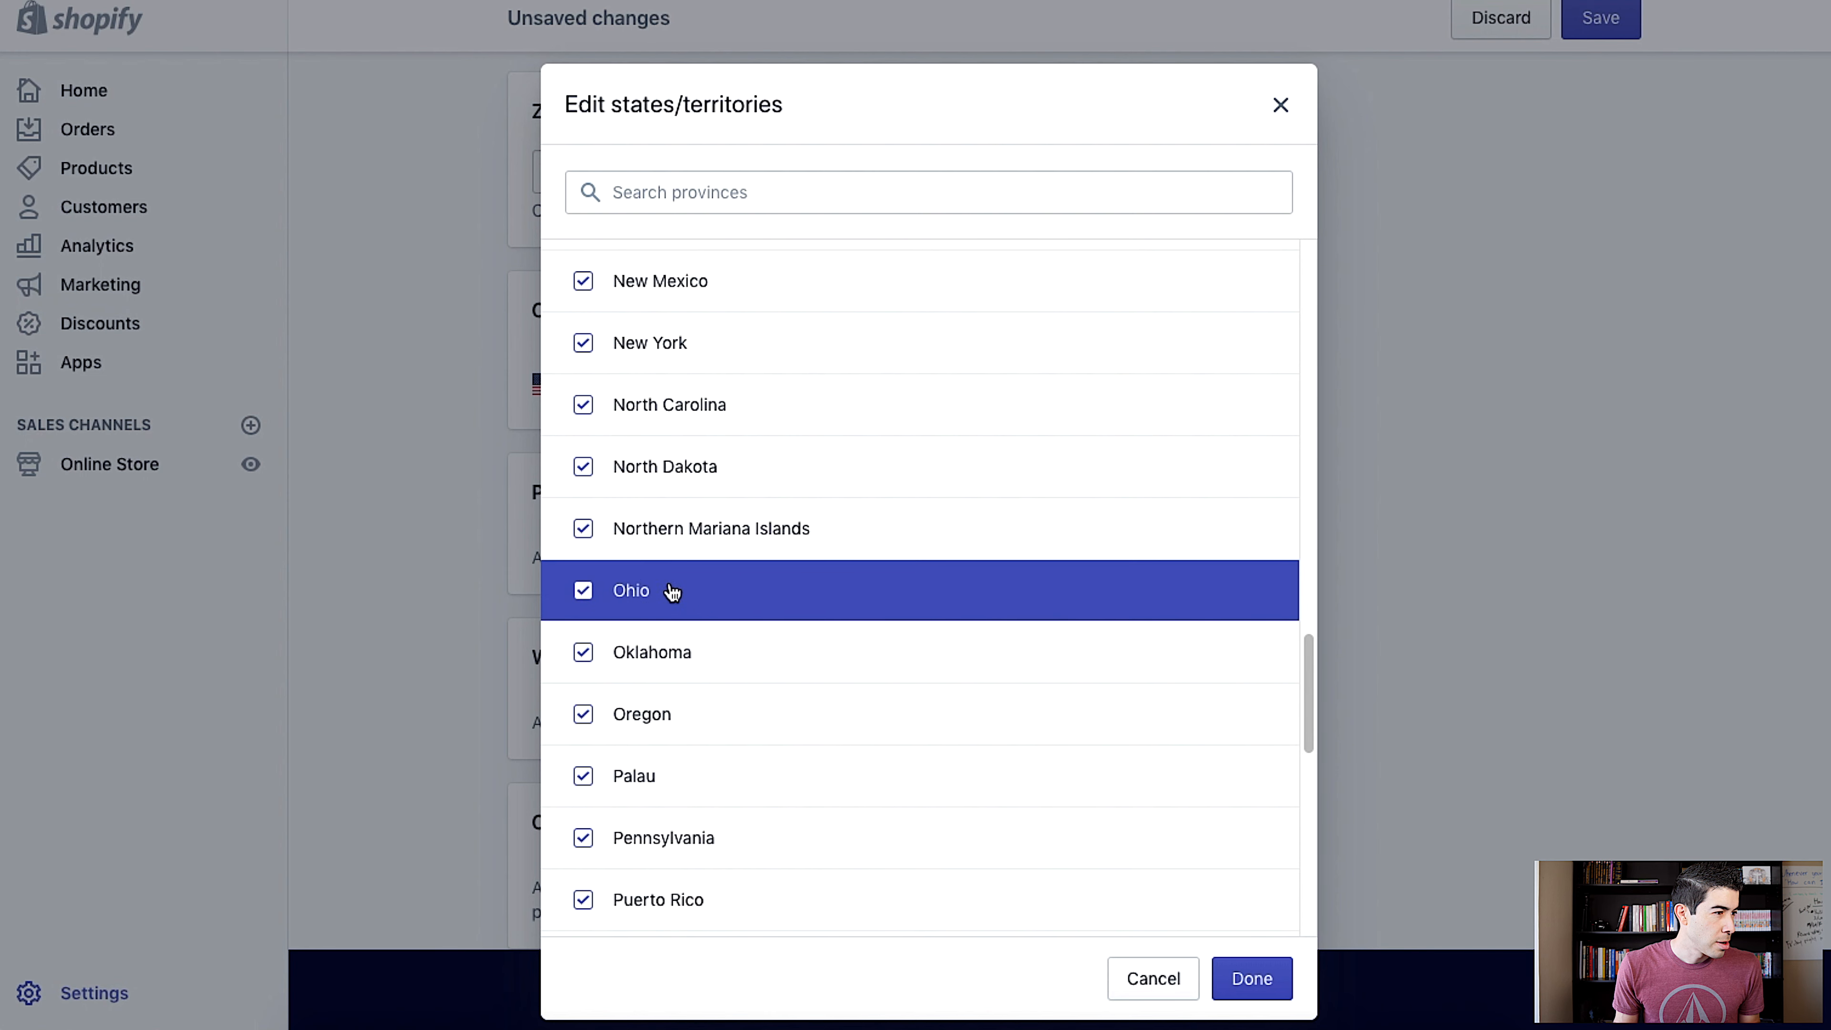
{"action": "left_click", "coordinate": [581, 533]}
{"action": "scroll", "coordinate": [787, 602], "scroll_direction": "down", "scroll_amount": 2}
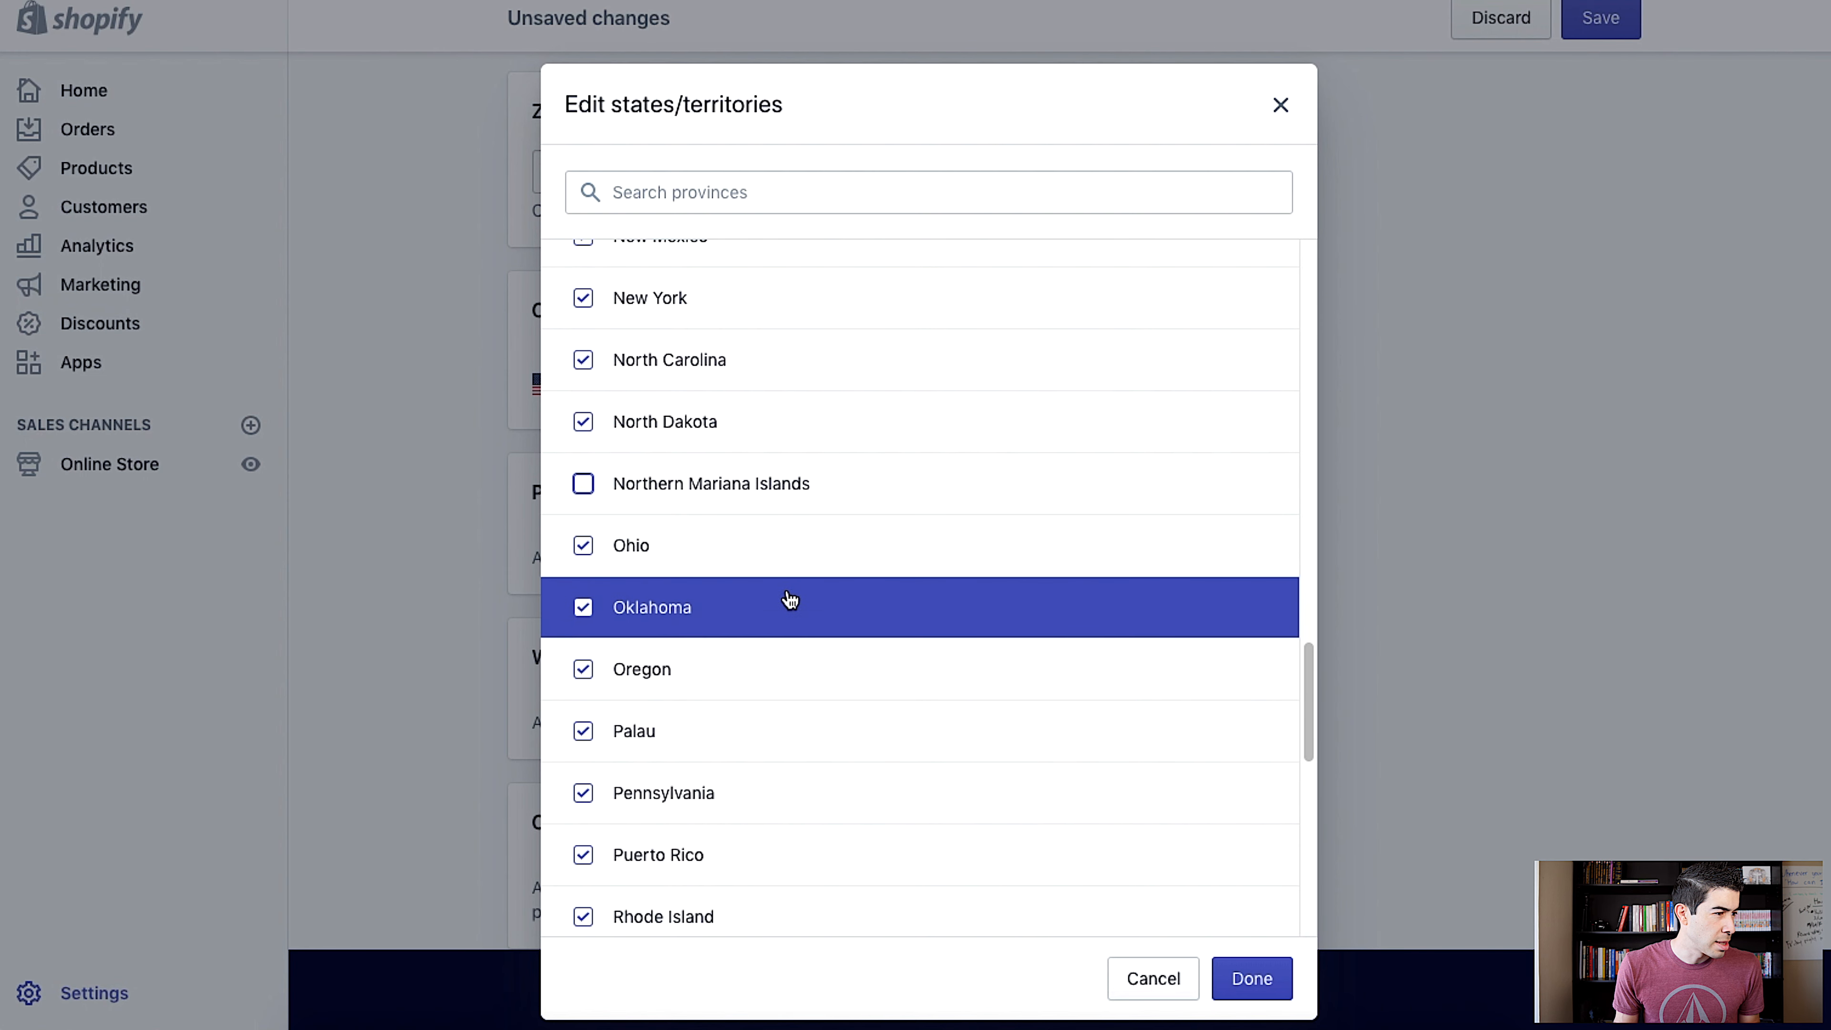
Exclude further outlying territories, including the Virgin Islands, and apply the selection of states and territories
{"action": "left_click", "coordinate": [584, 654]}
{"action": "scroll", "coordinate": [877, 661], "scroll_direction": "down", "scroll_amount": 1}
{"action": "left_click", "coordinate": [584, 721]}
{"action": "scroll", "coordinate": [829, 701], "scroll_direction": "down", "scroll_amount": 3}
{"action": "scroll", "coordinate": [790, 699], "scroll_direction": "down", "scroll_amount": 4}
{"action": "scroll", "coordinate": [797, 717], "scroll_direction": "down", "scroll_amount": 2}
{"action": "scroll", "coordinate": [807, 736], "scroll_direction": "down", "scroll_amount": 1}
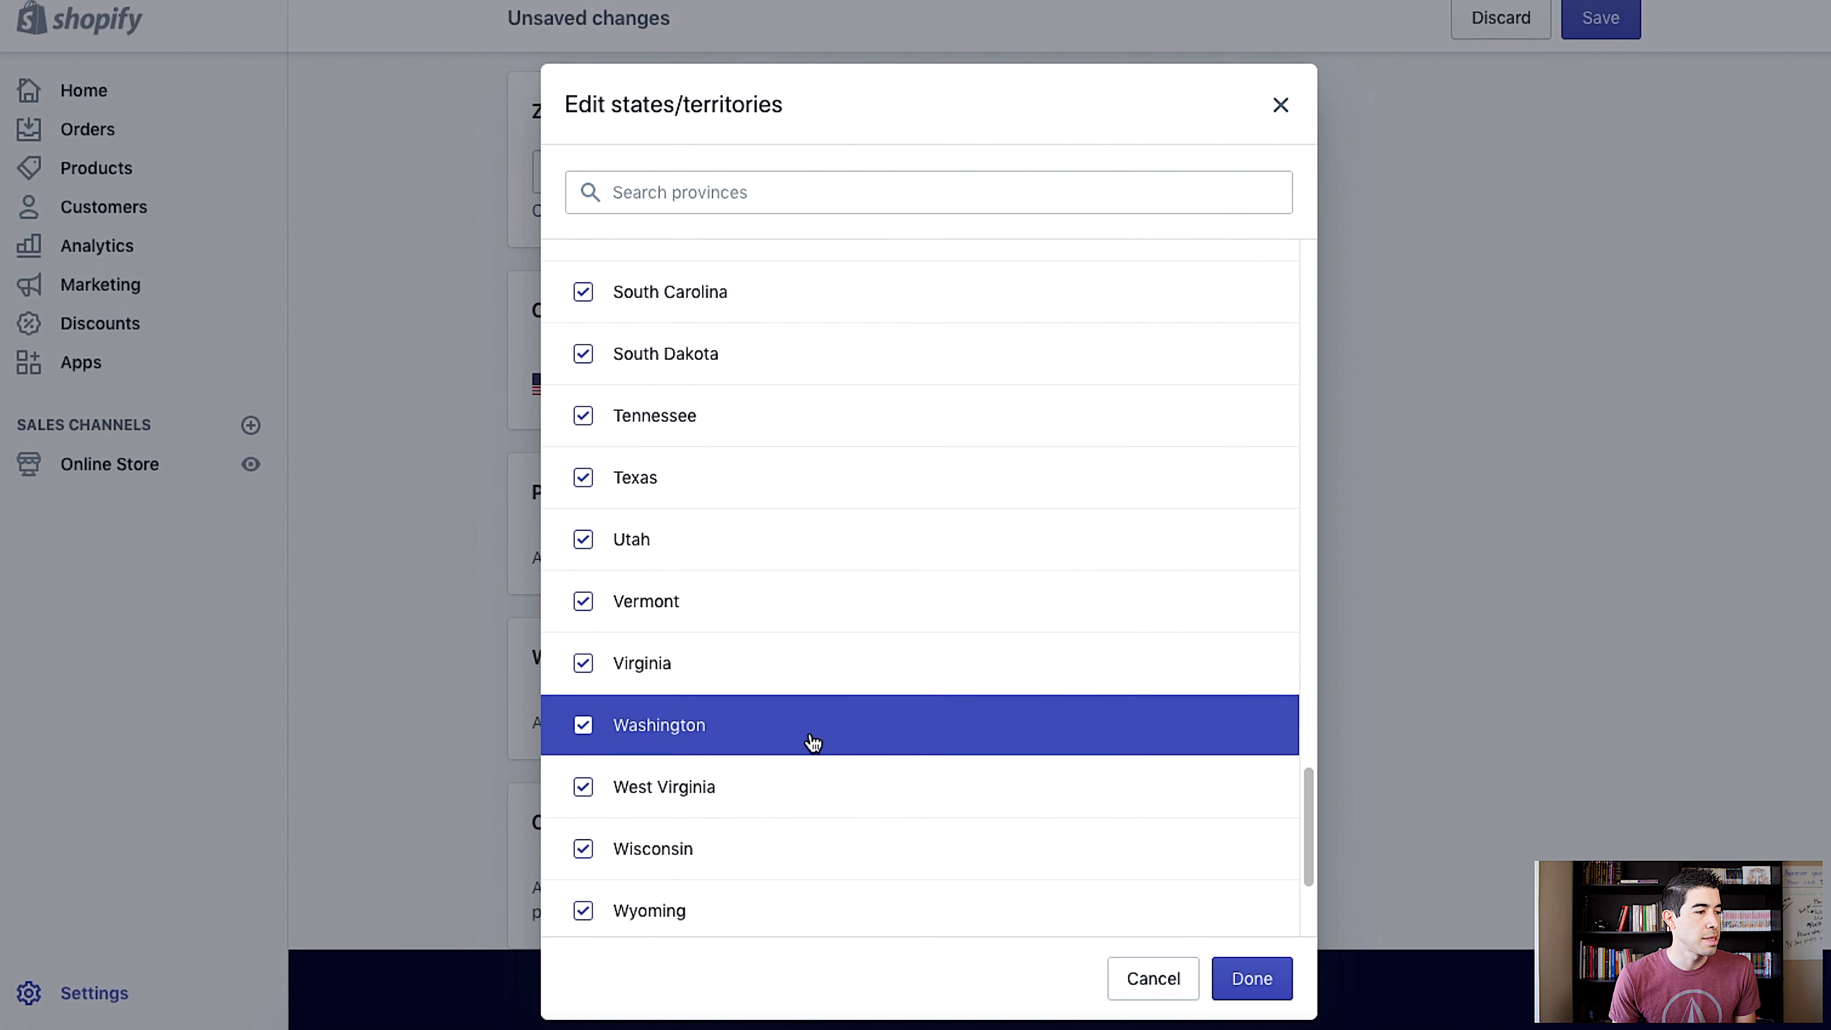
{"action": "scroll", "coordinate": [812, 741], "scroll_direction": "down", "scroll_amount": 4}
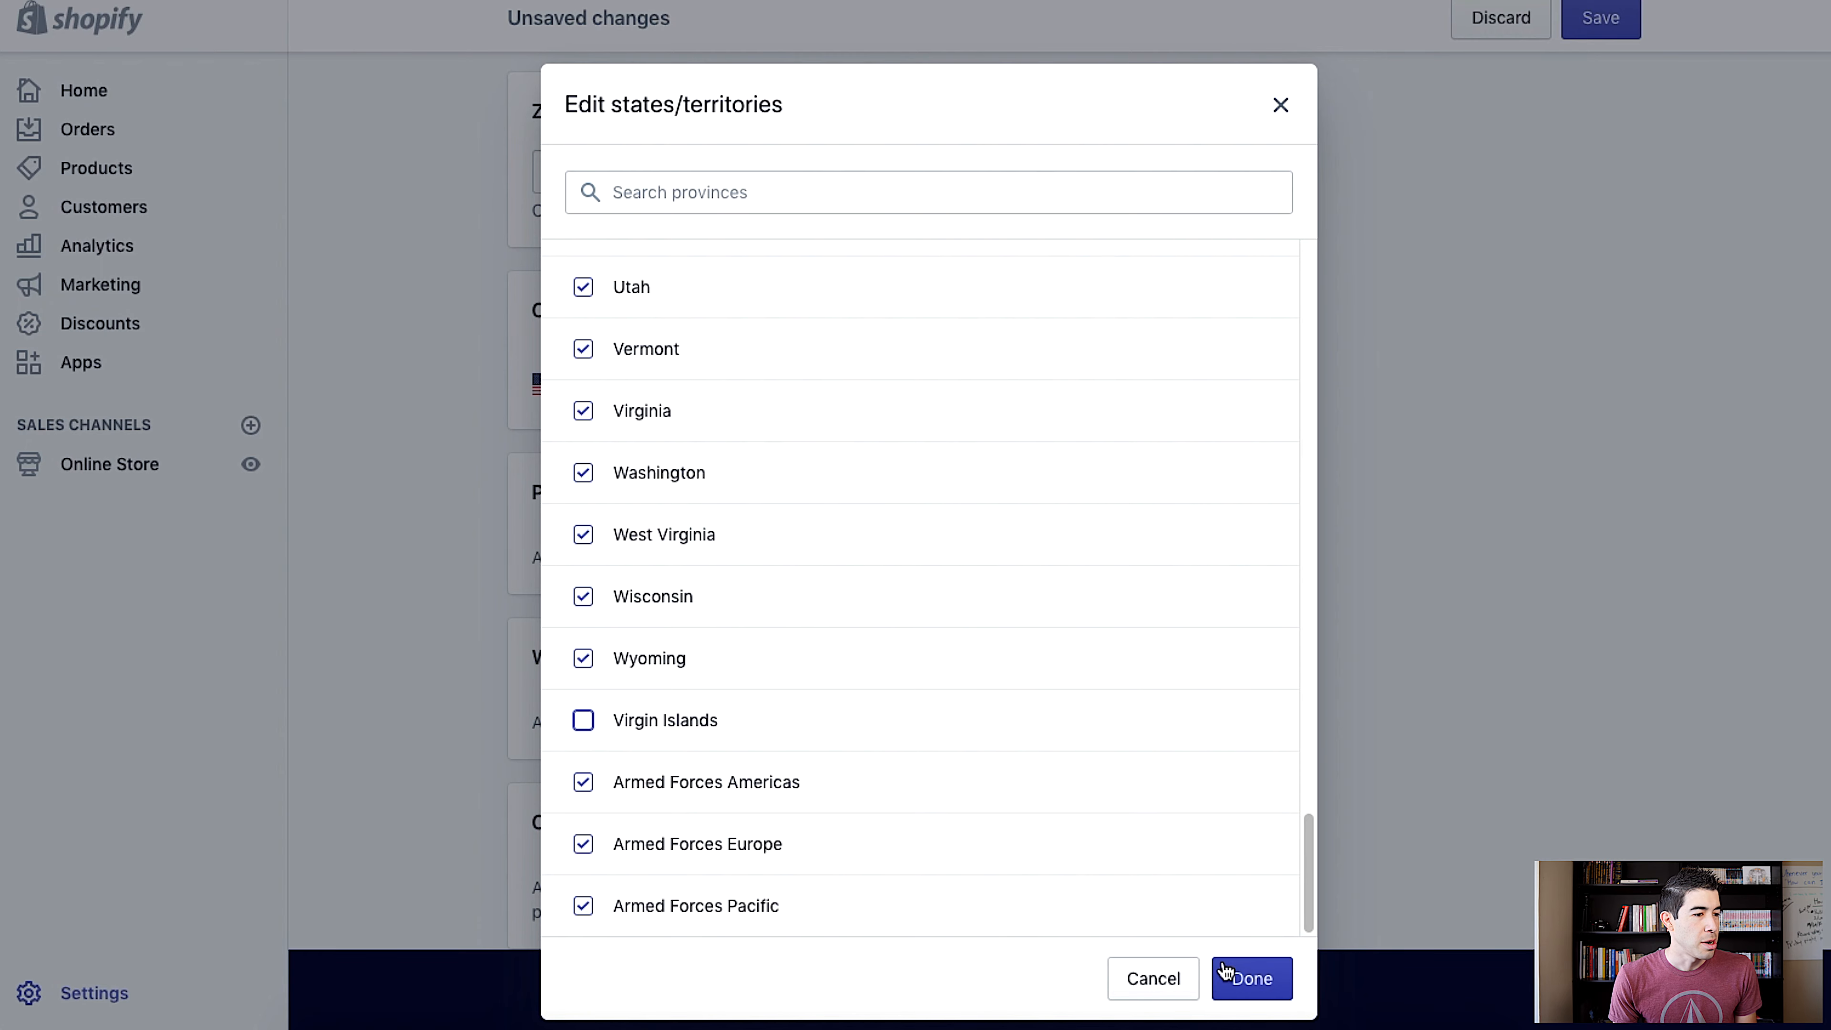
{"action": "left_click", "coordinate": [1225, 977]}
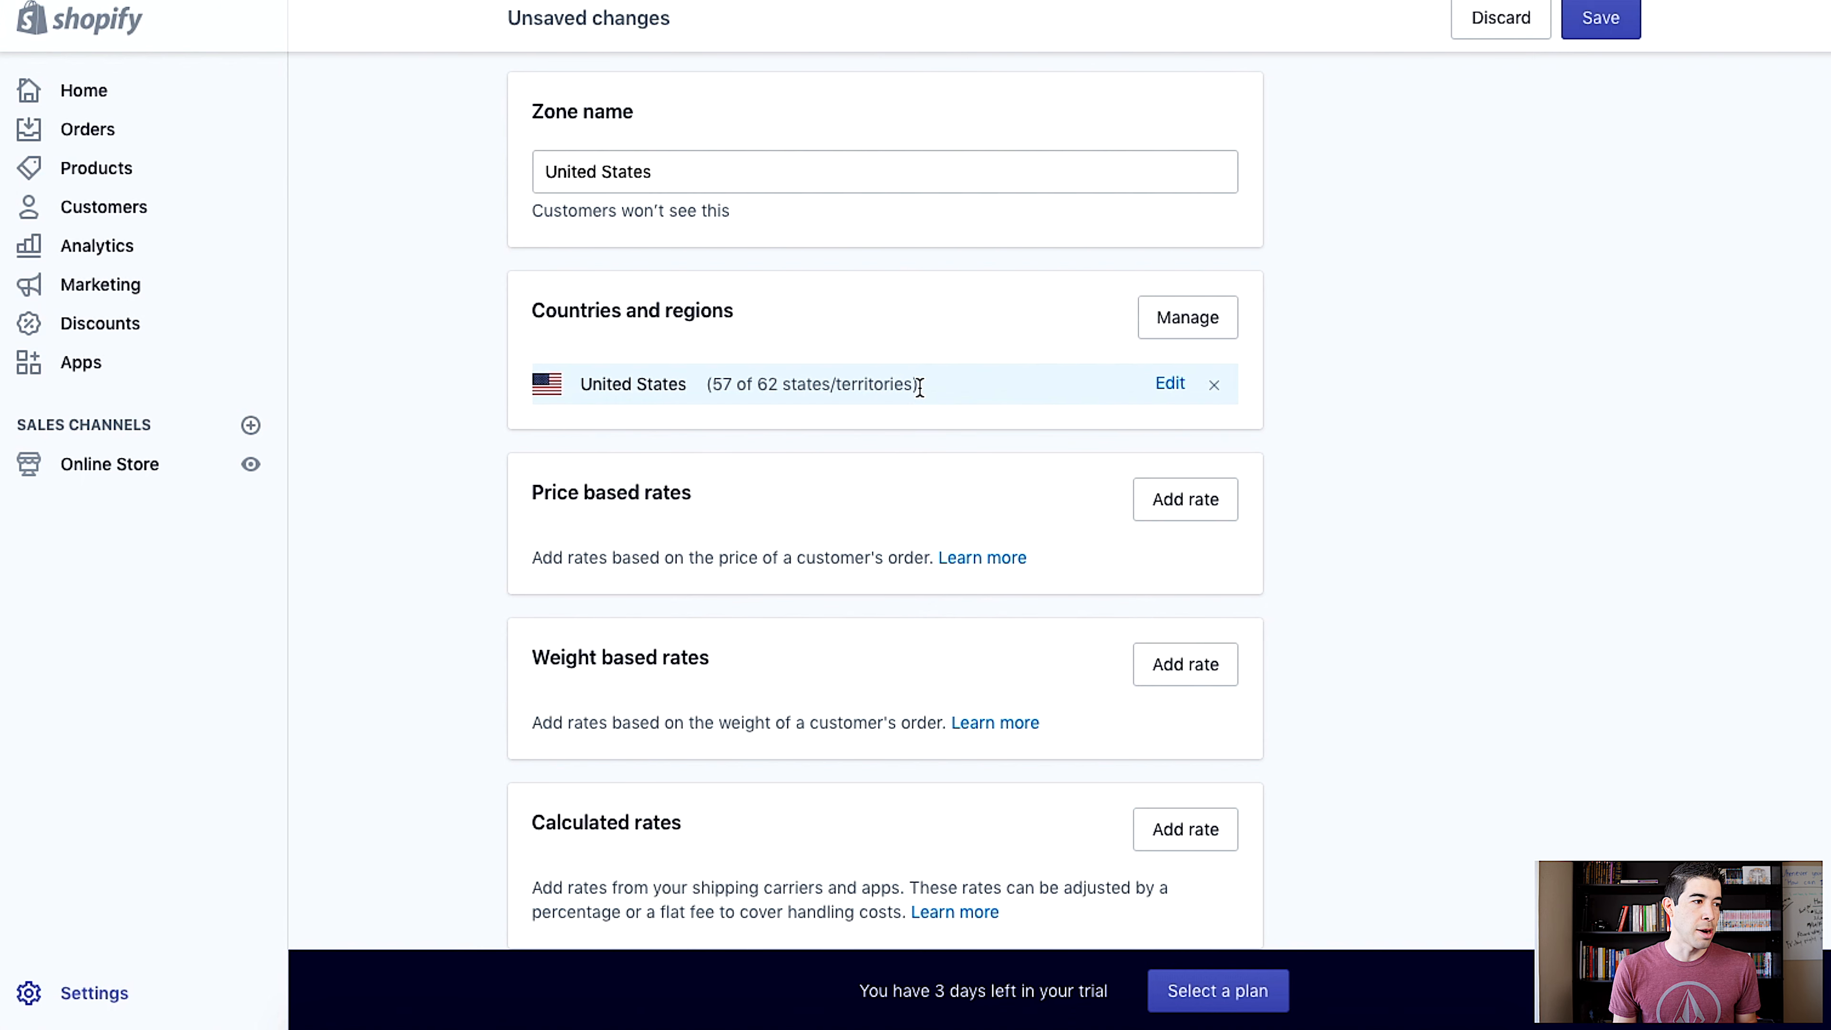
Start a new price based rate for the zone and name it "FREE Standard Shipping (For Orders Over $75) (U.S. Only)"
{"action": "scroll", "coordinate": [915, 311], "scroll_direction": "down", "scroll_amount": 1}
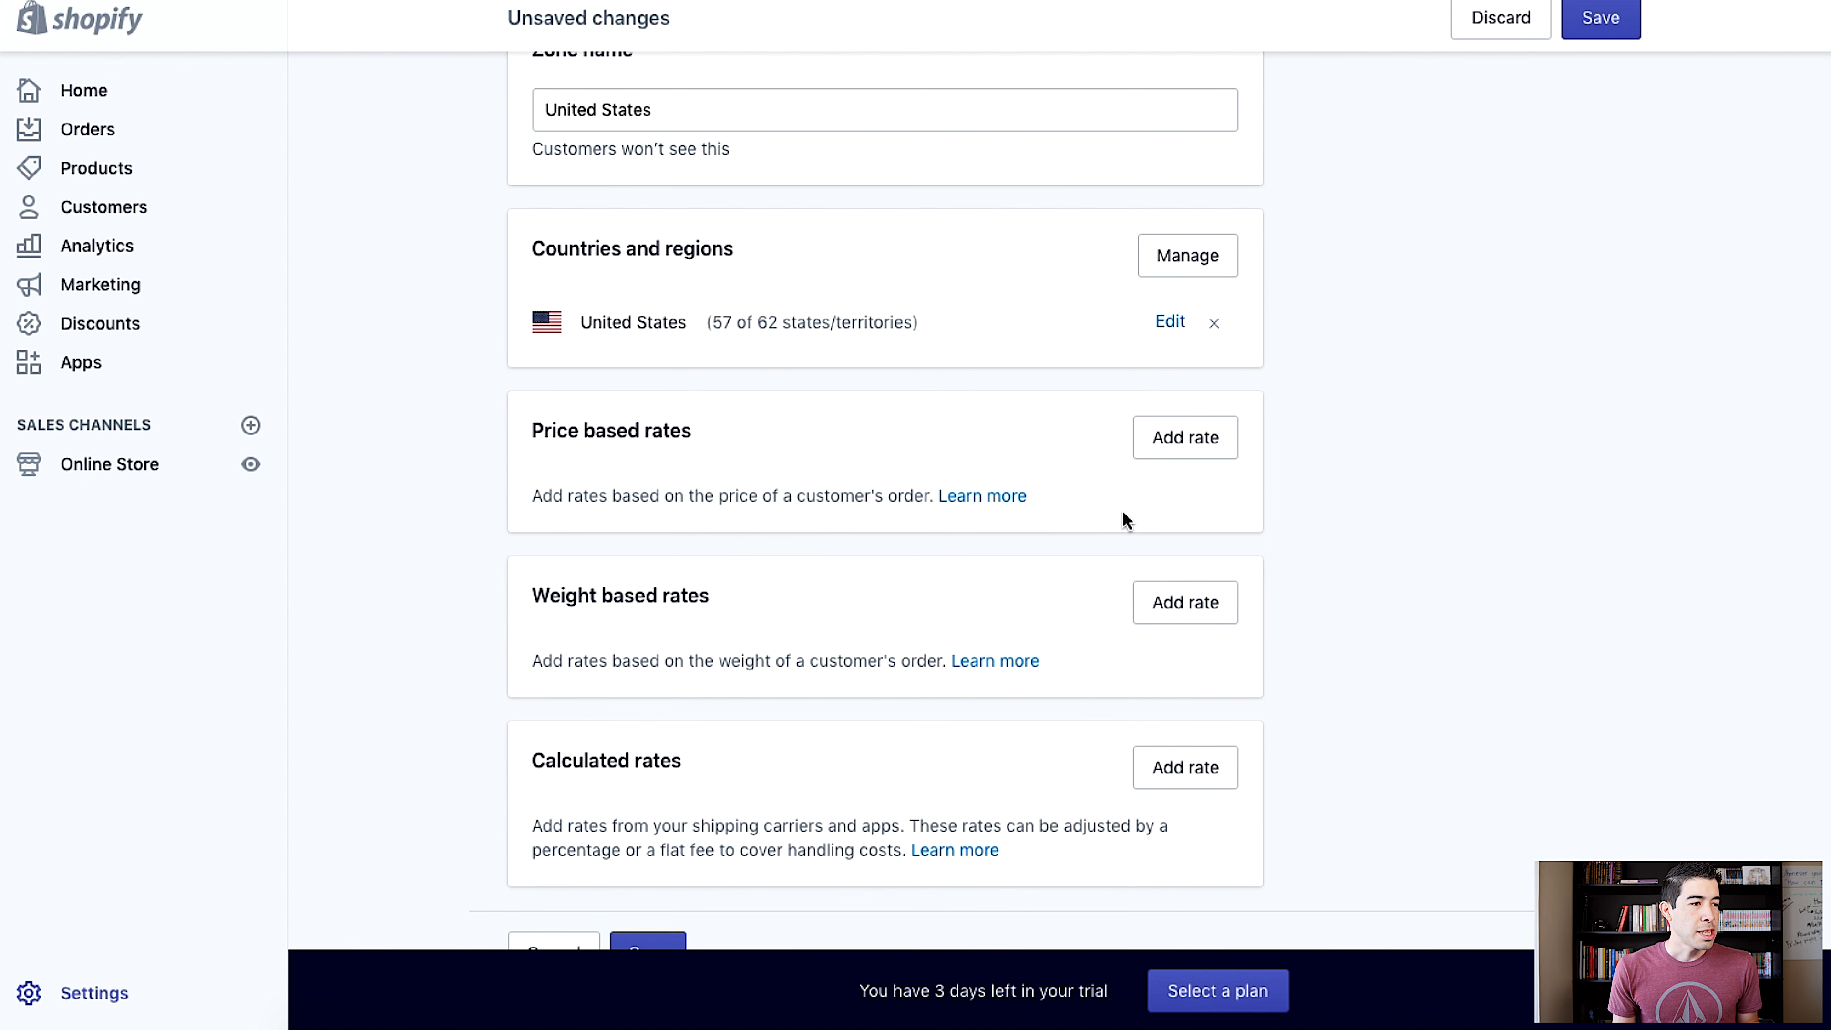
{"action": "scroll", "coordinate": [878, 469], "scroll_direction": "down", "scroll_amount": 1}
{"action": "scroll", "coordinate": [879, 563], "scroll_direction": "up", "scroll_amount": 1}
{"action": "scroll", "coordinate": [865, 576], "scroll_direction": "down", "scroll_amount": 1}
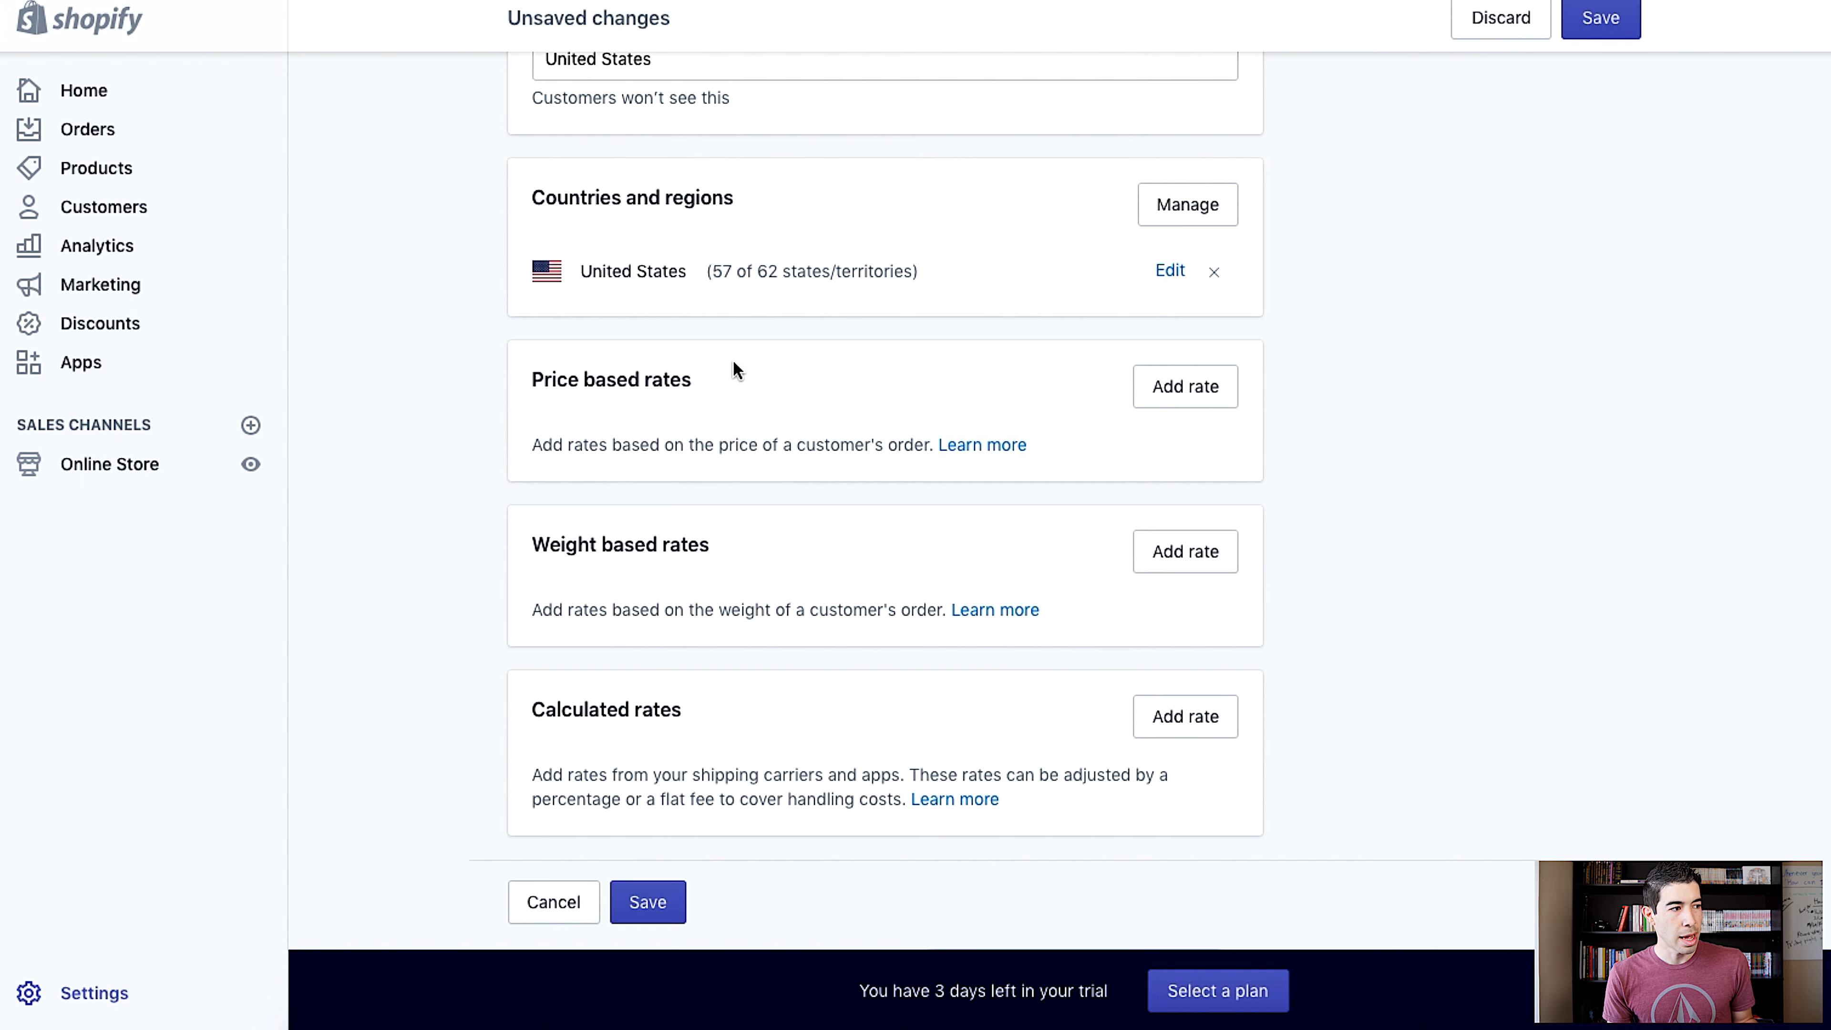
{"action": "left_click", "coordinate": [1182, 389]}
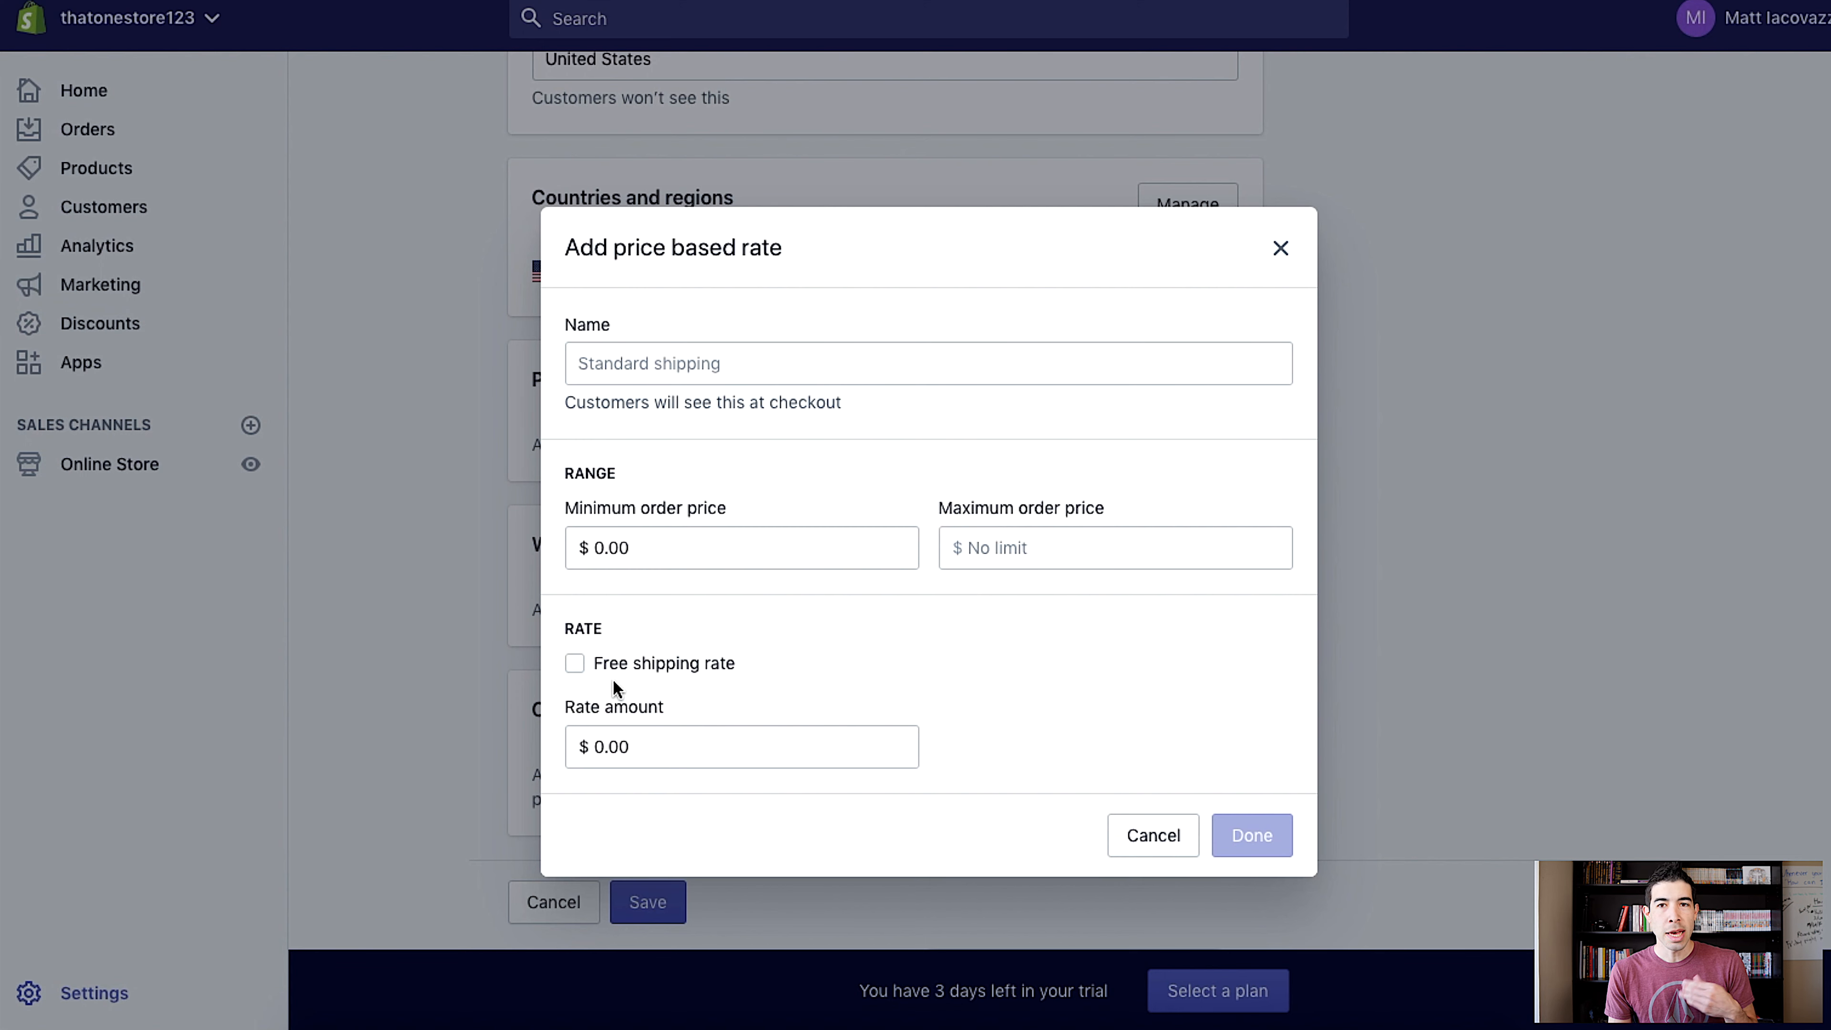
{"action": "left_click", "coordinate": [660, 365]}
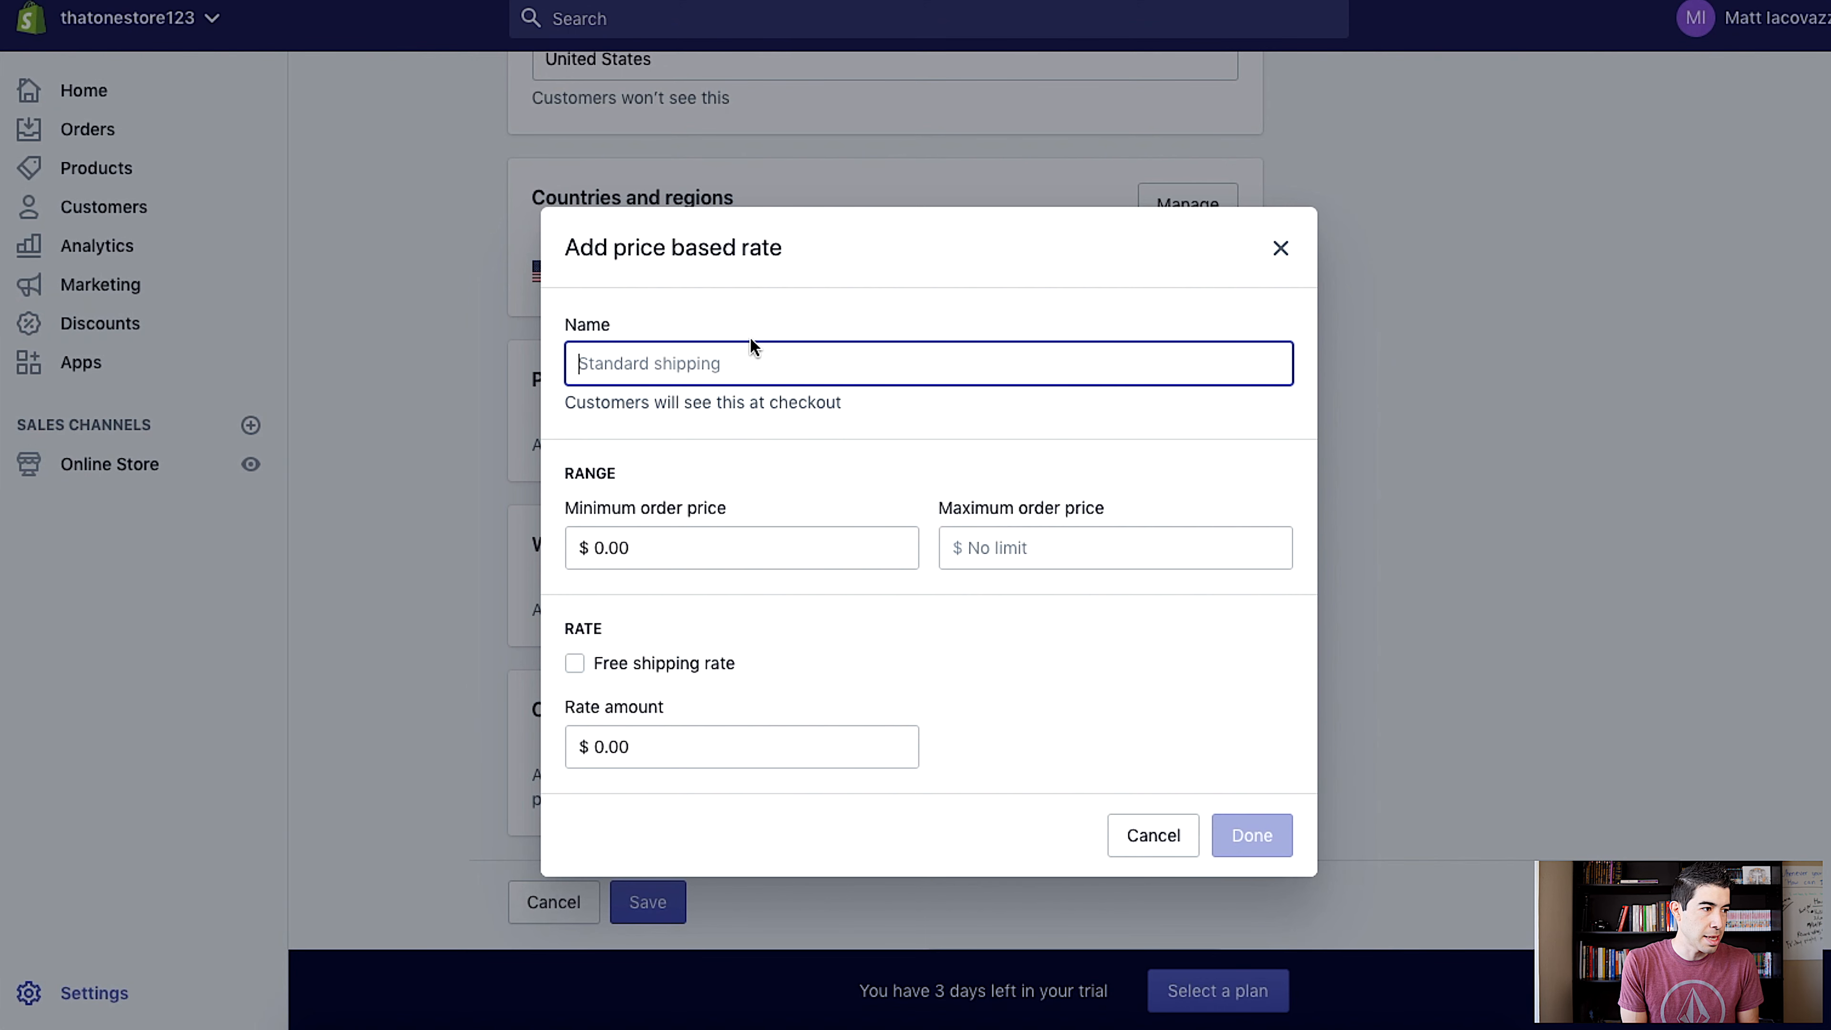
{"action": "type", "text": "FREE "}
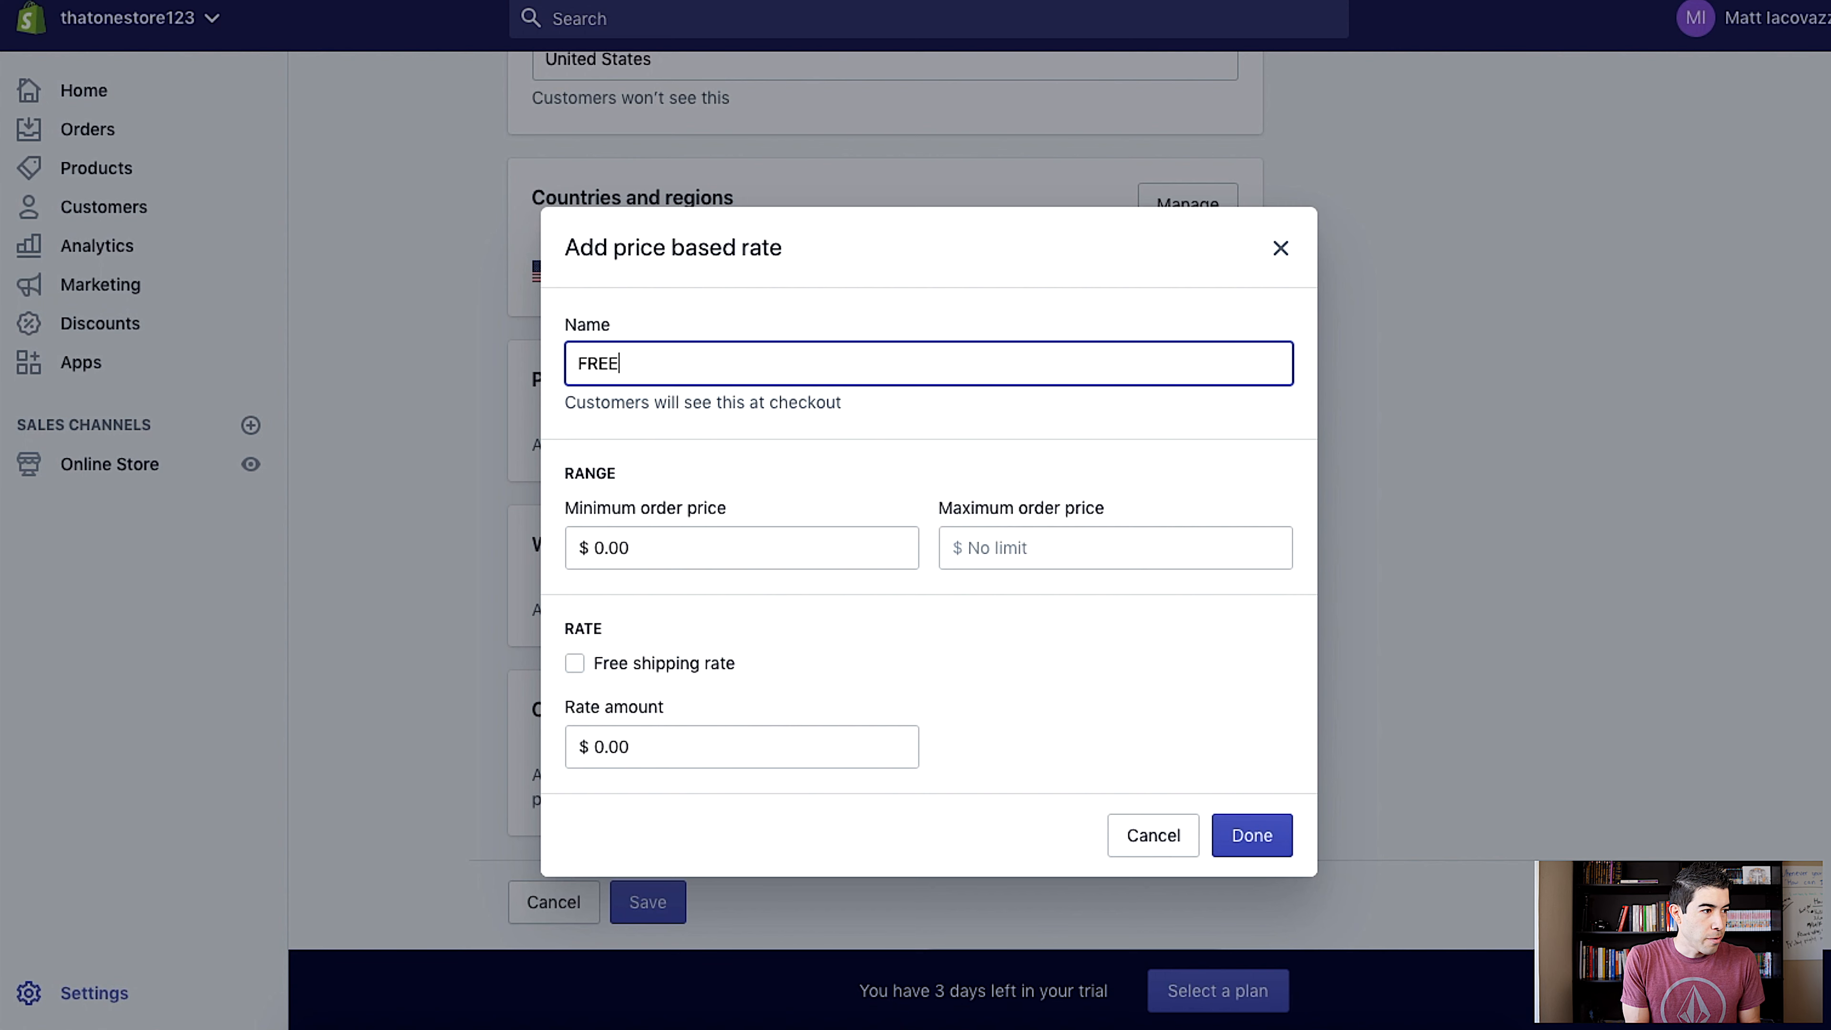
{"action": "type", "text": "Sta"}
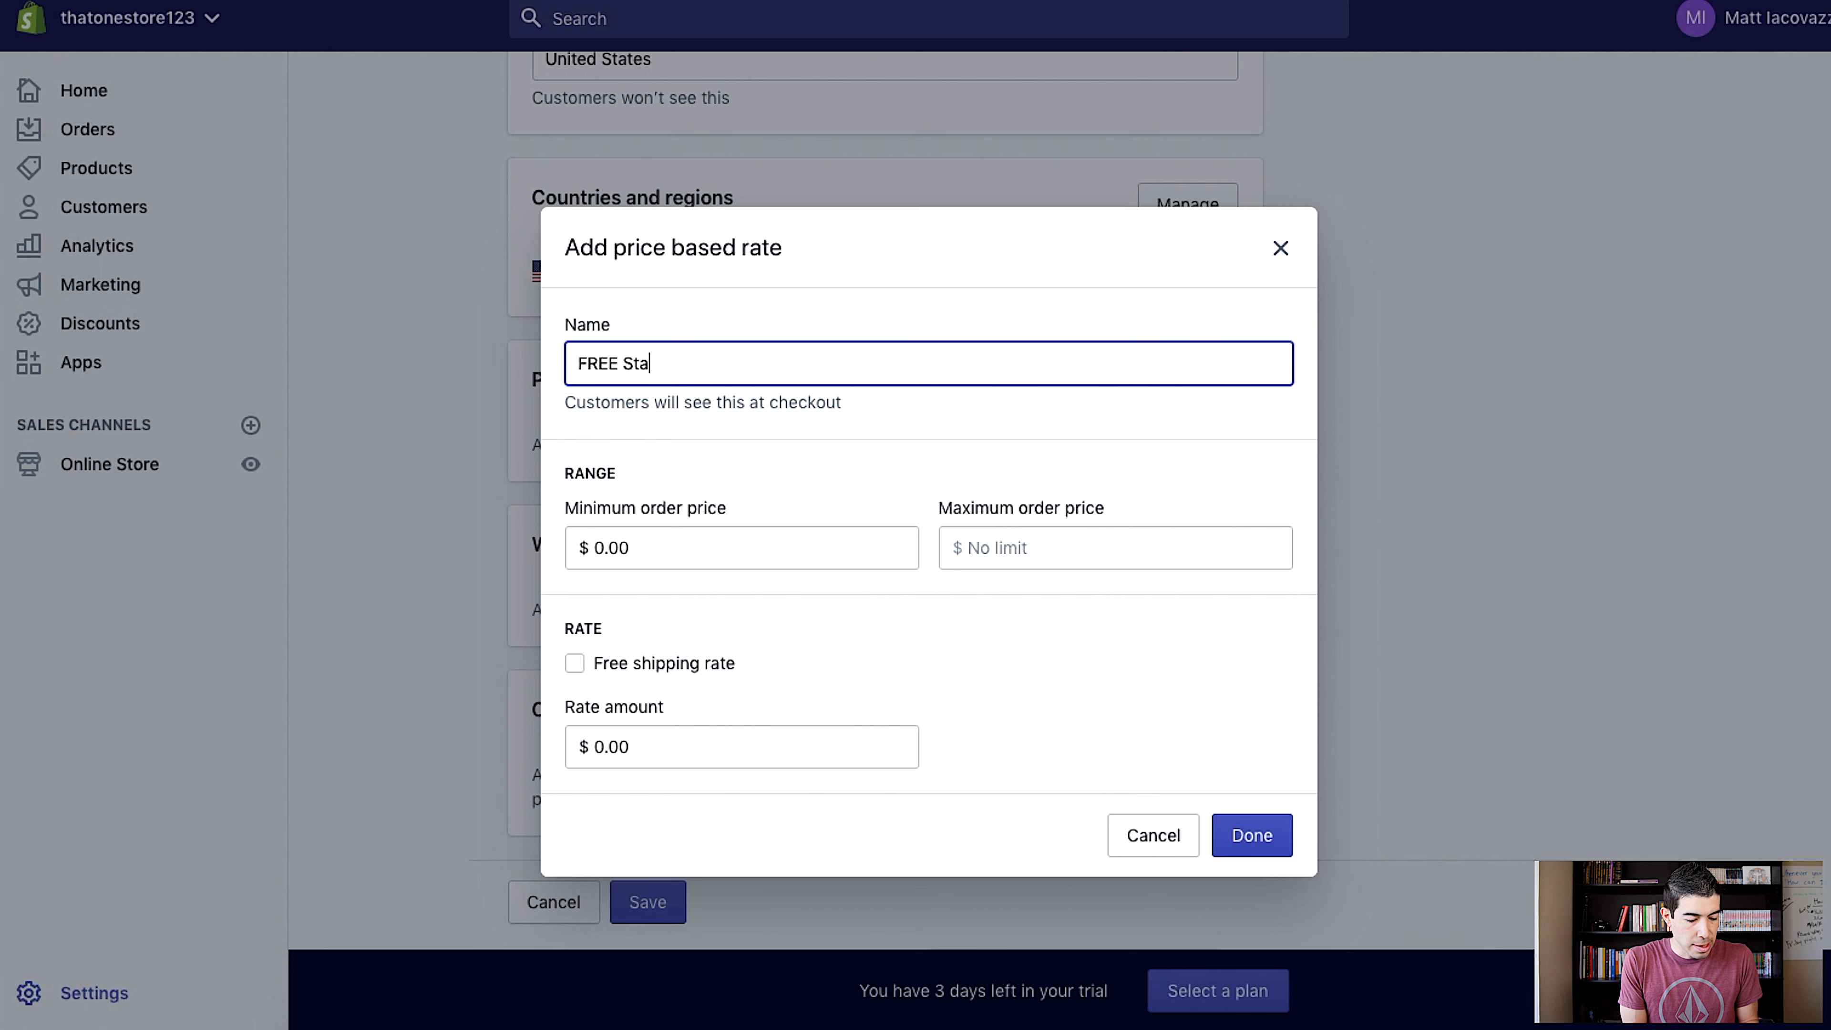
{"action": "type", "text": "ndard S"}
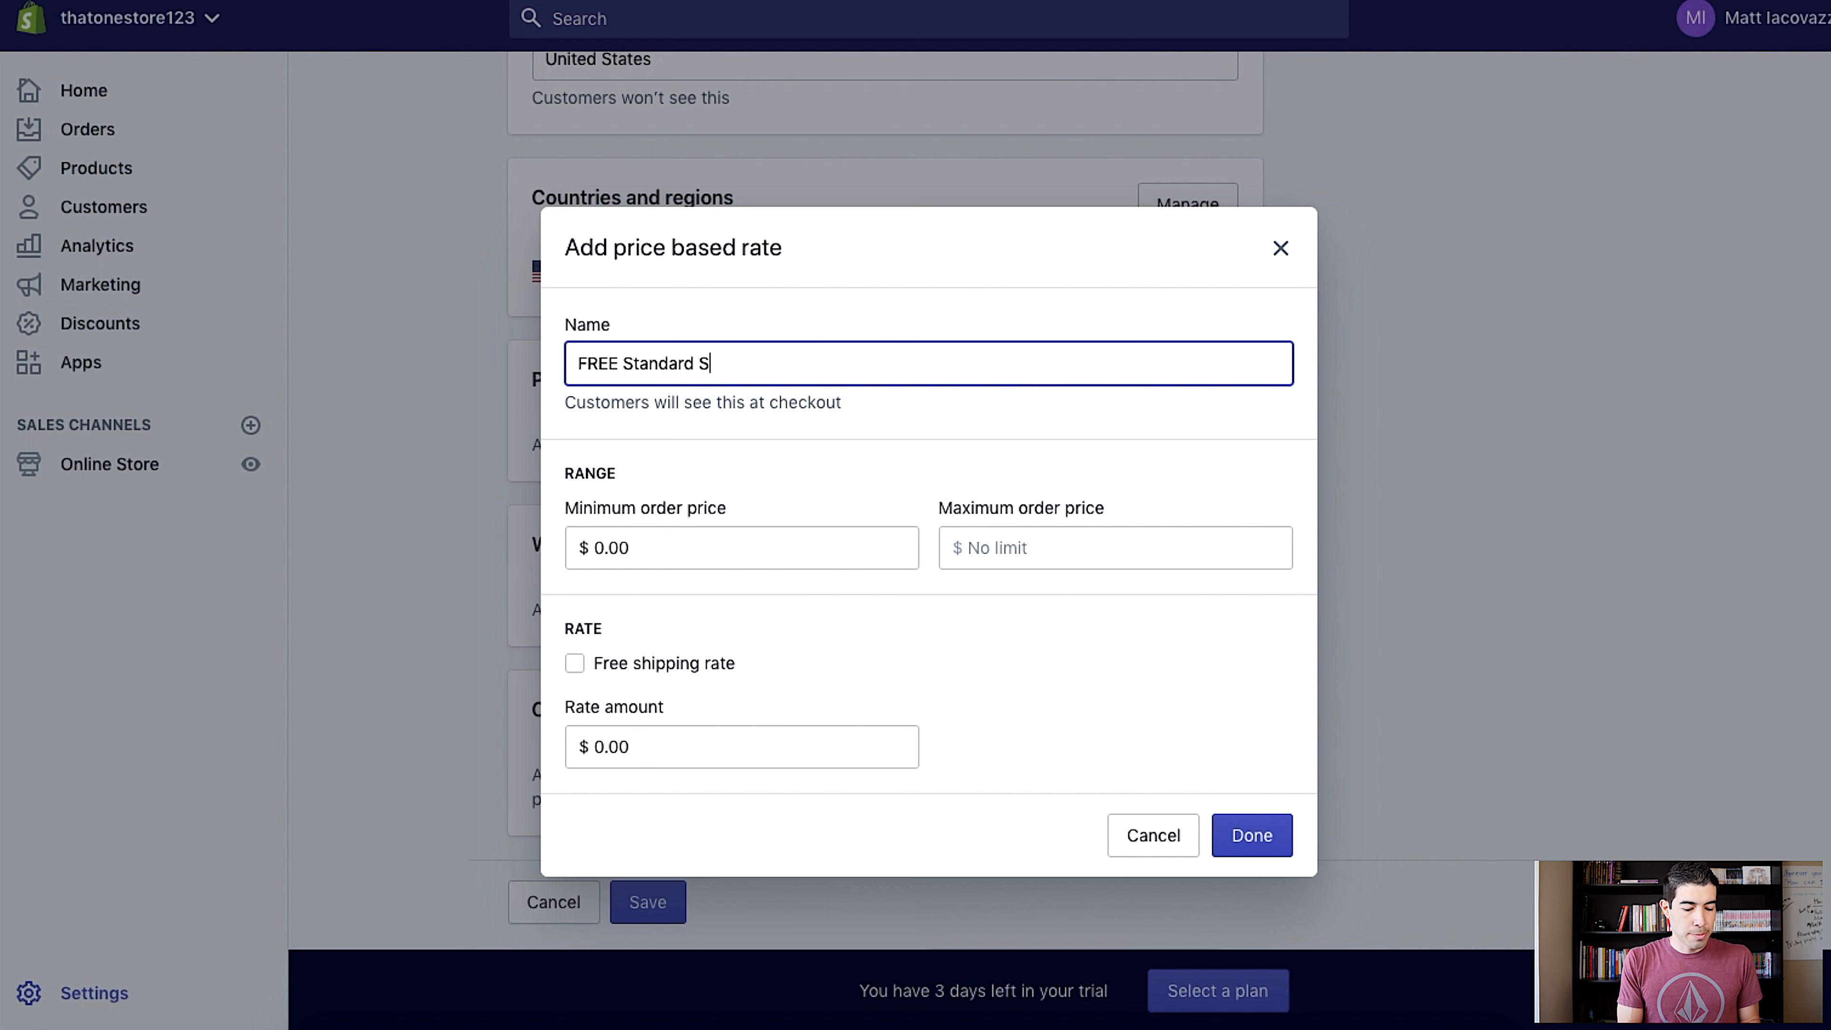
{"action": "type", "text": "hipping"}
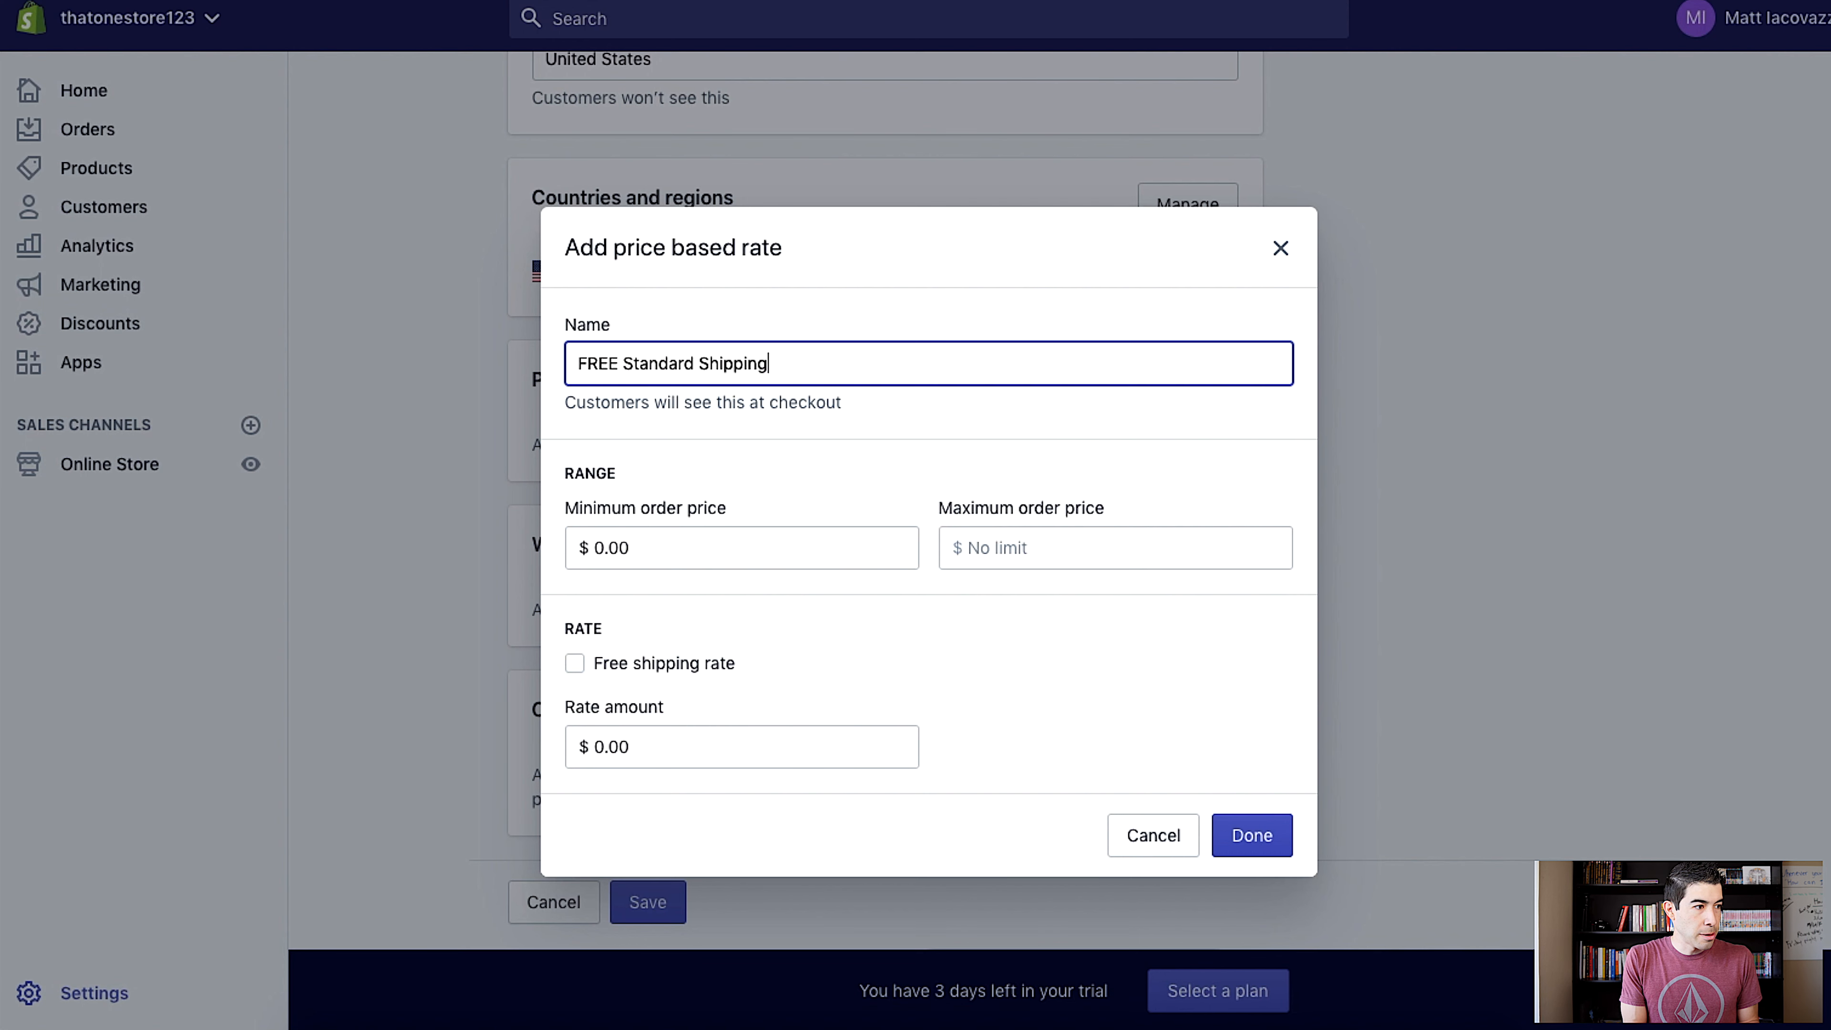
{"action": "type", "text": " (For Orders "}
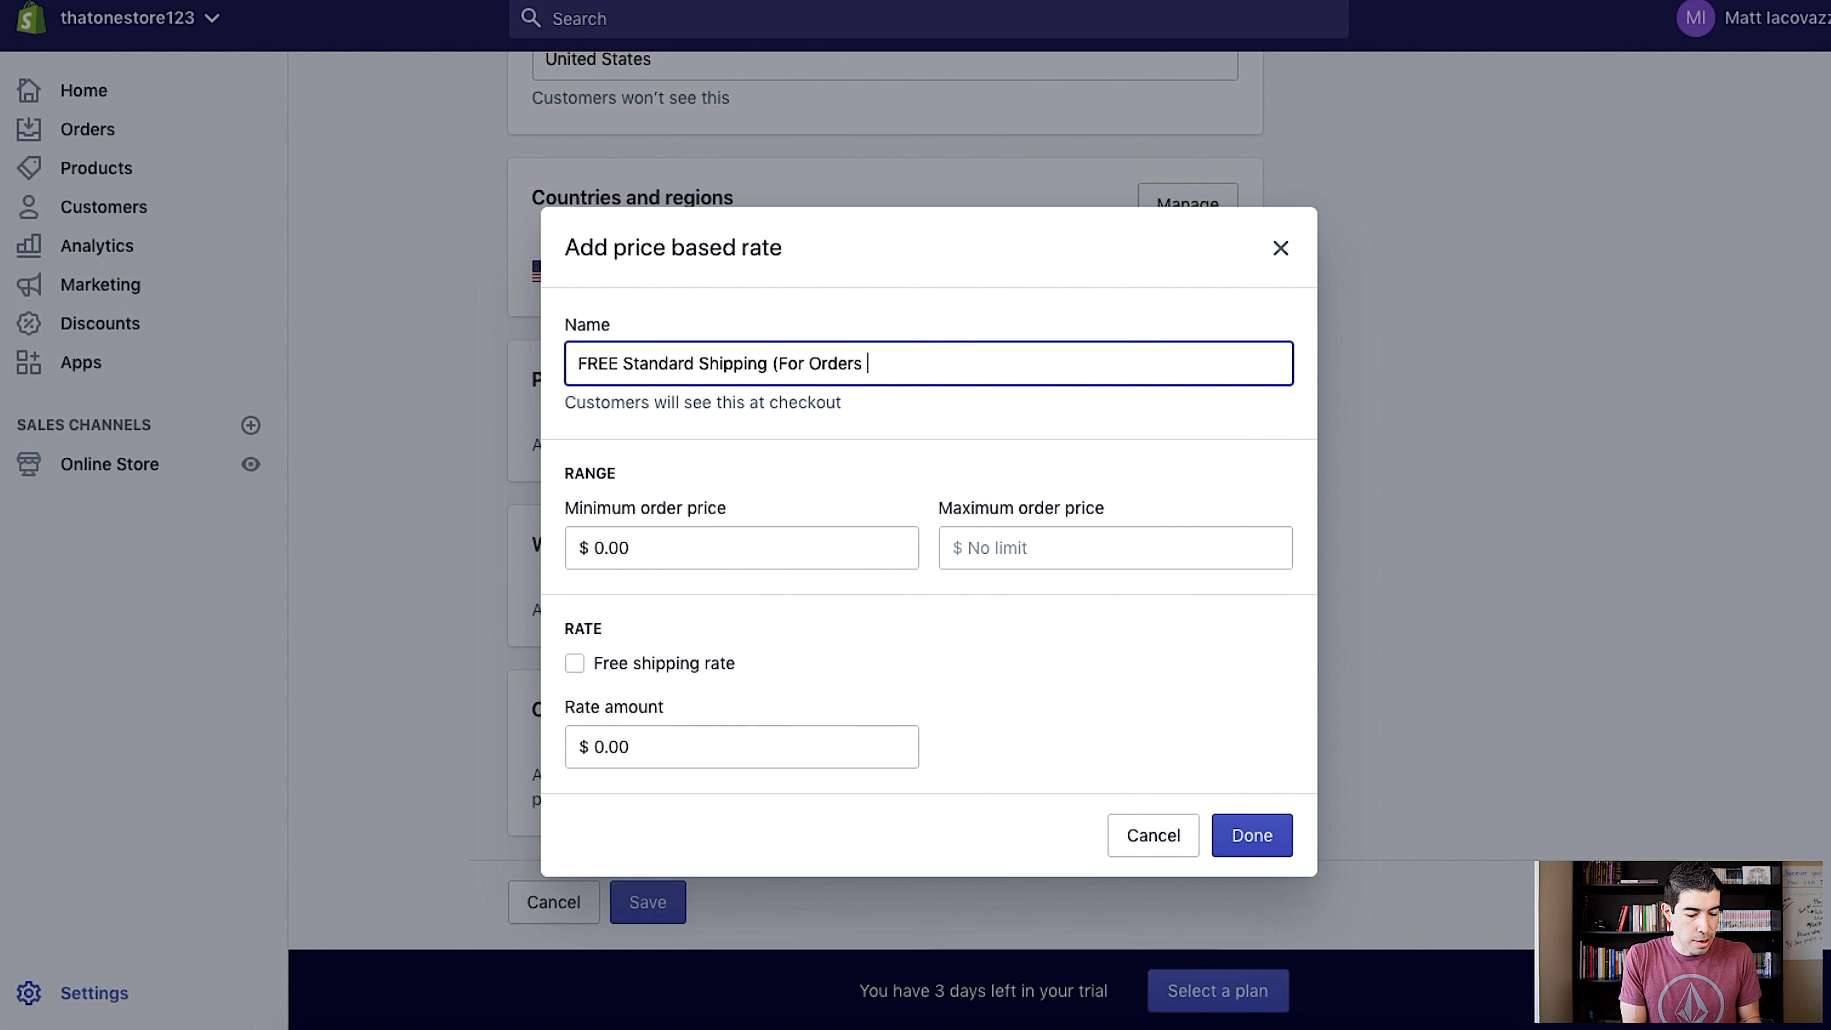
{"action": "type", "text": "Over "}
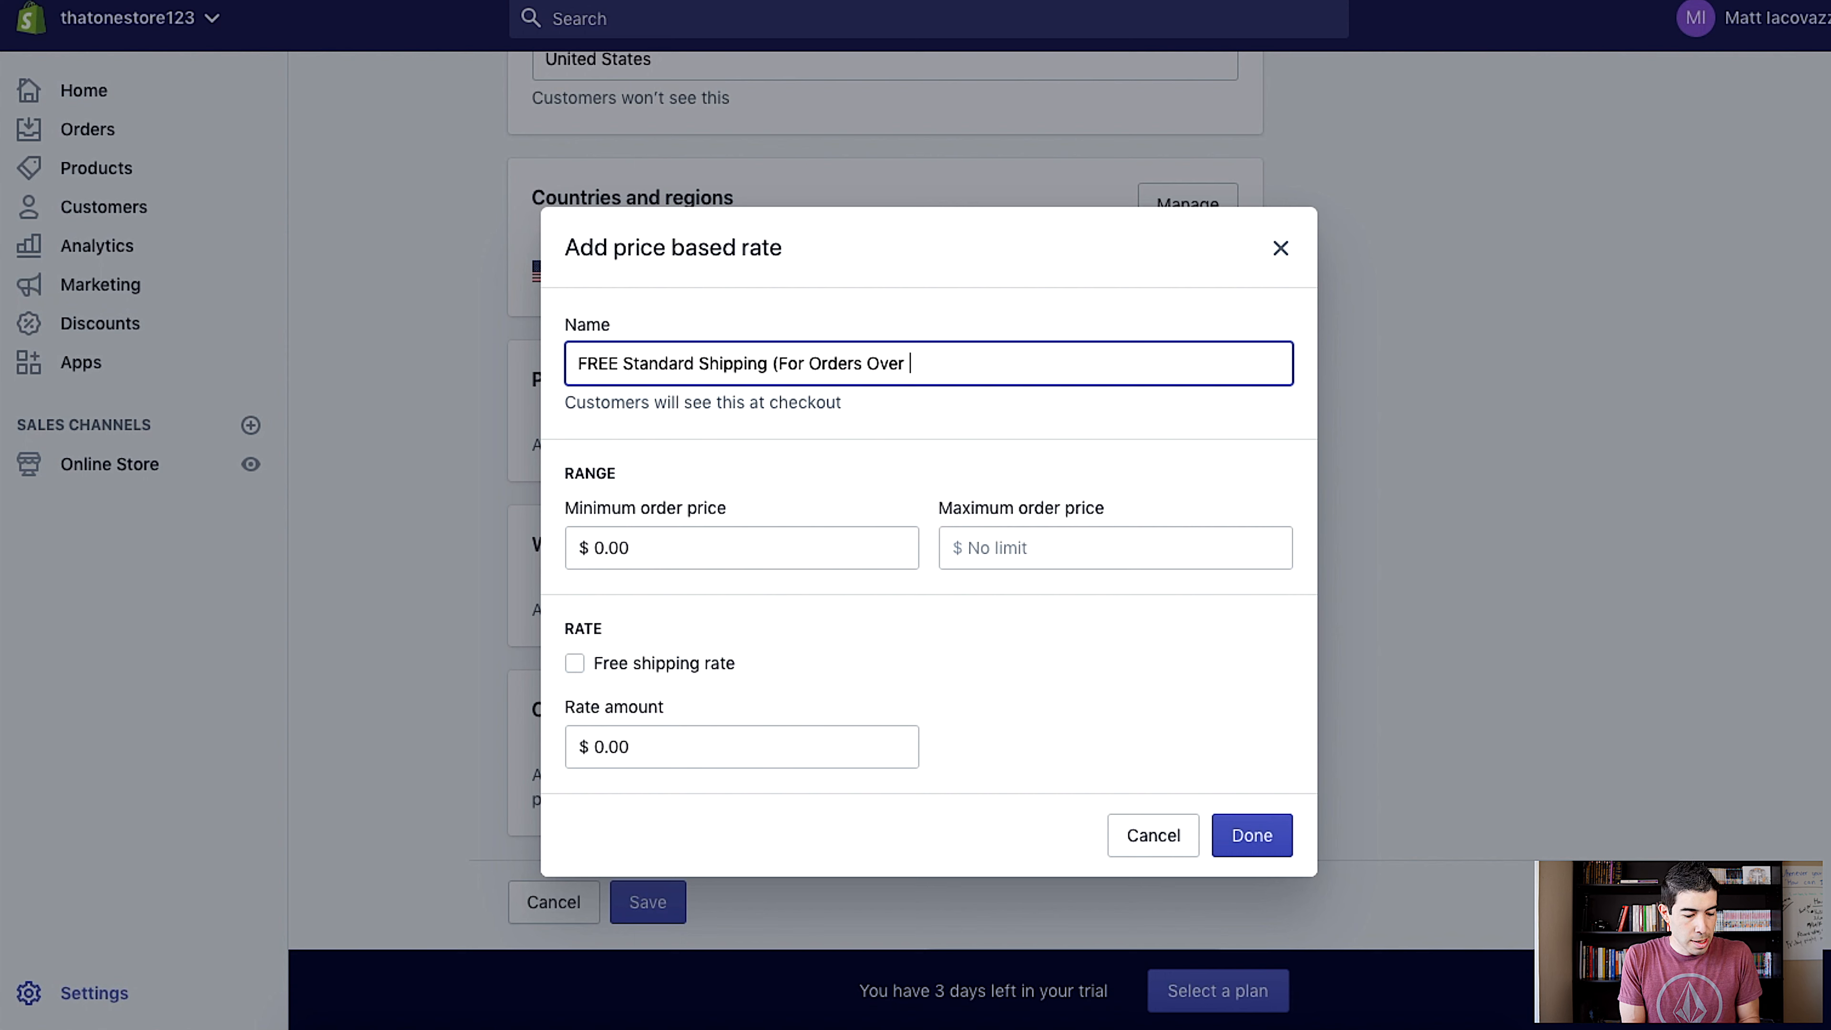
{"action": "type", "text": "$7"}
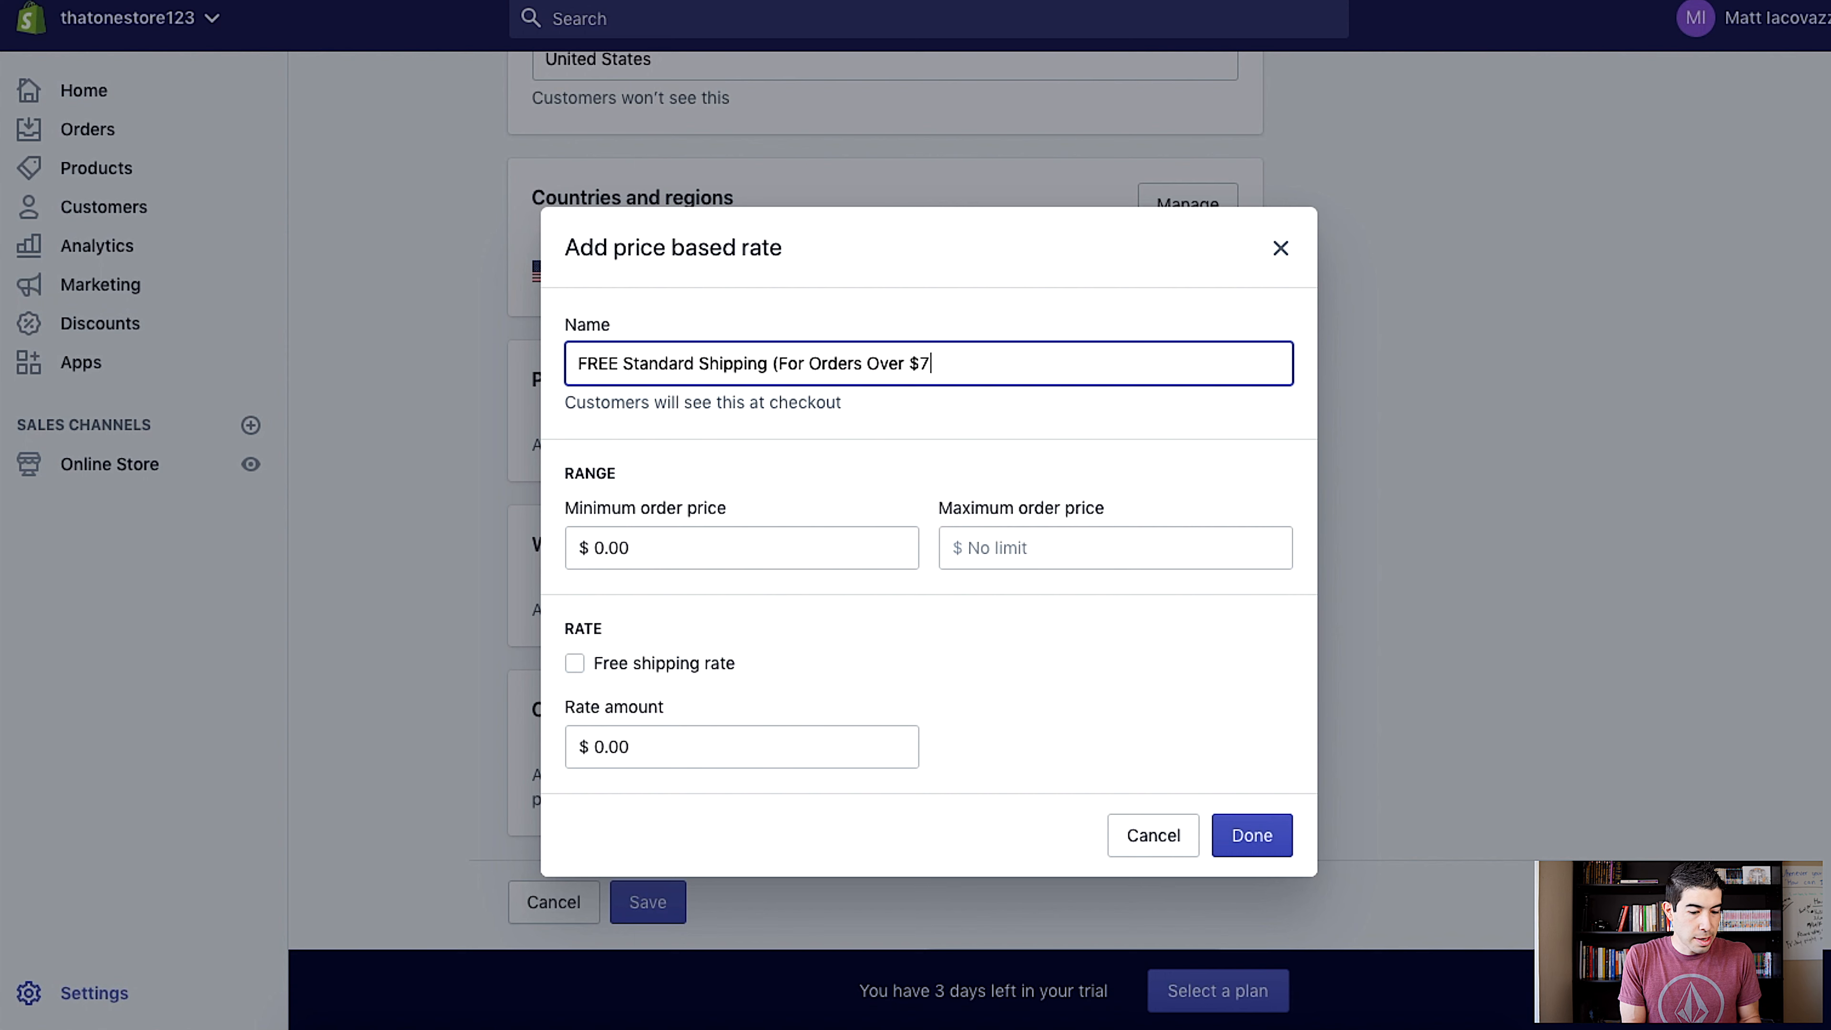
{"action": "type", "text": "5)"}
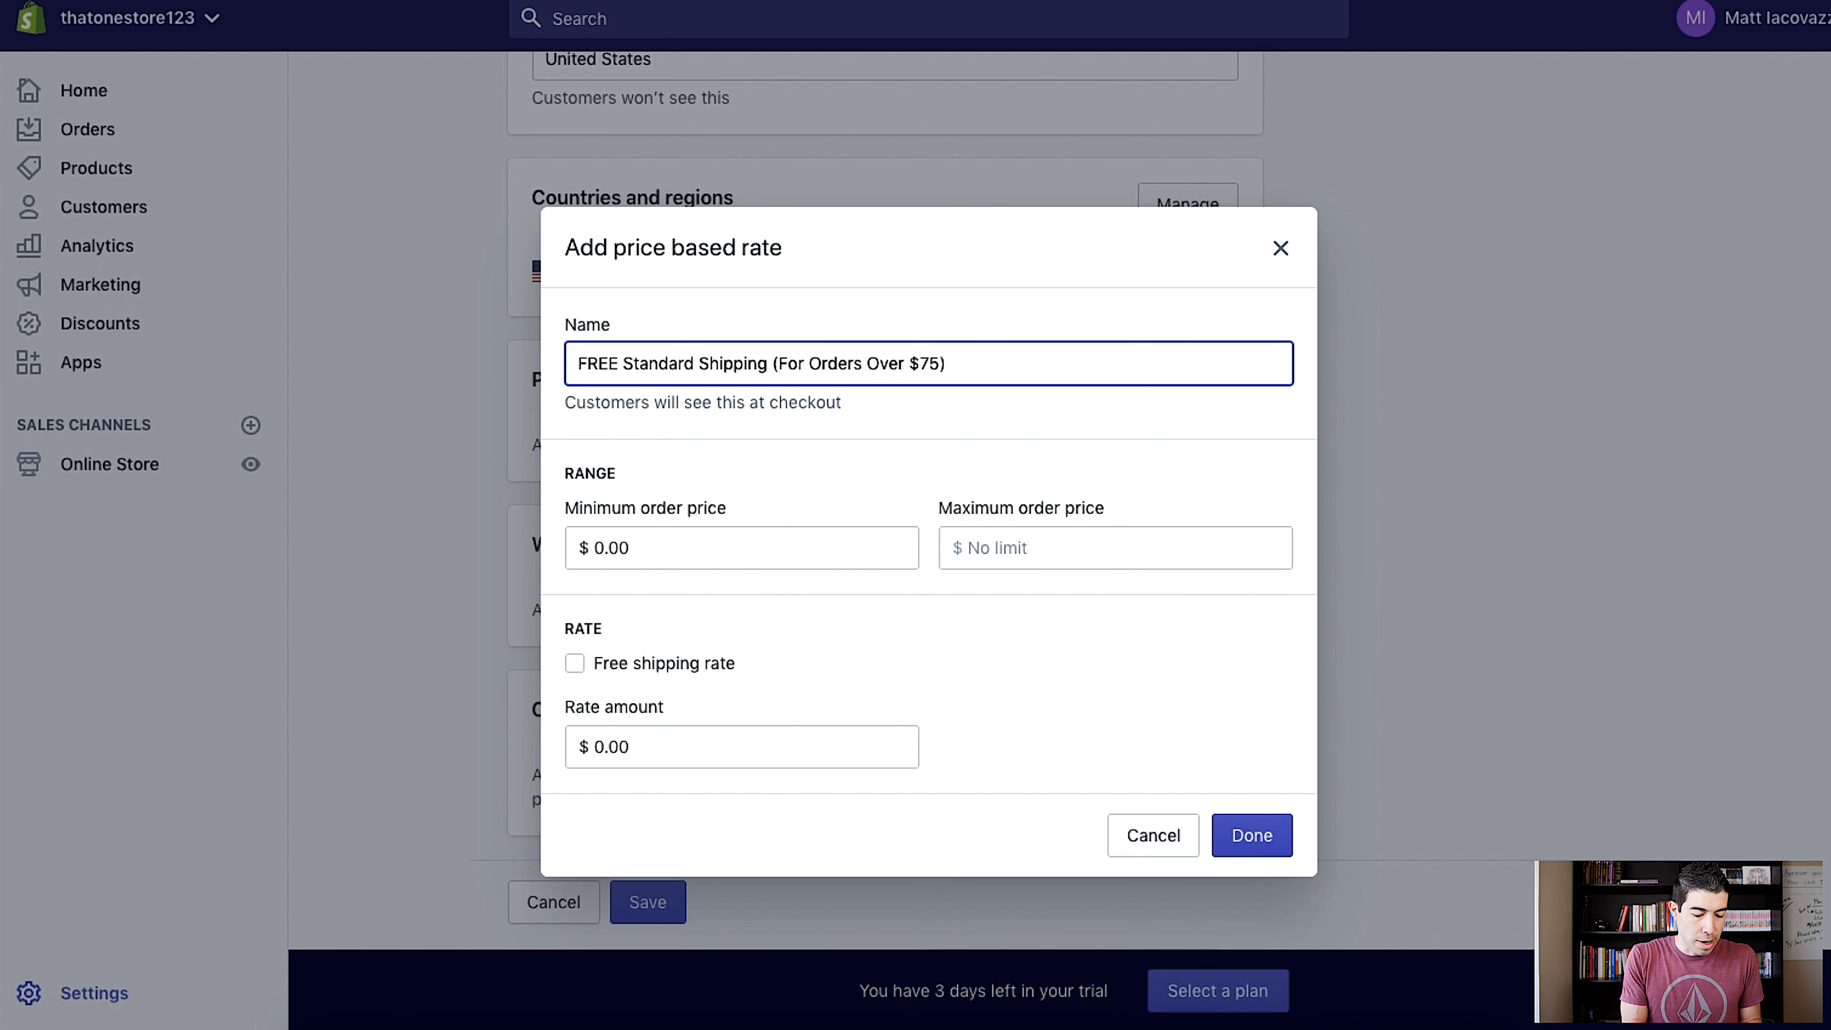
{"action": "type", "text": " (U.s>"}
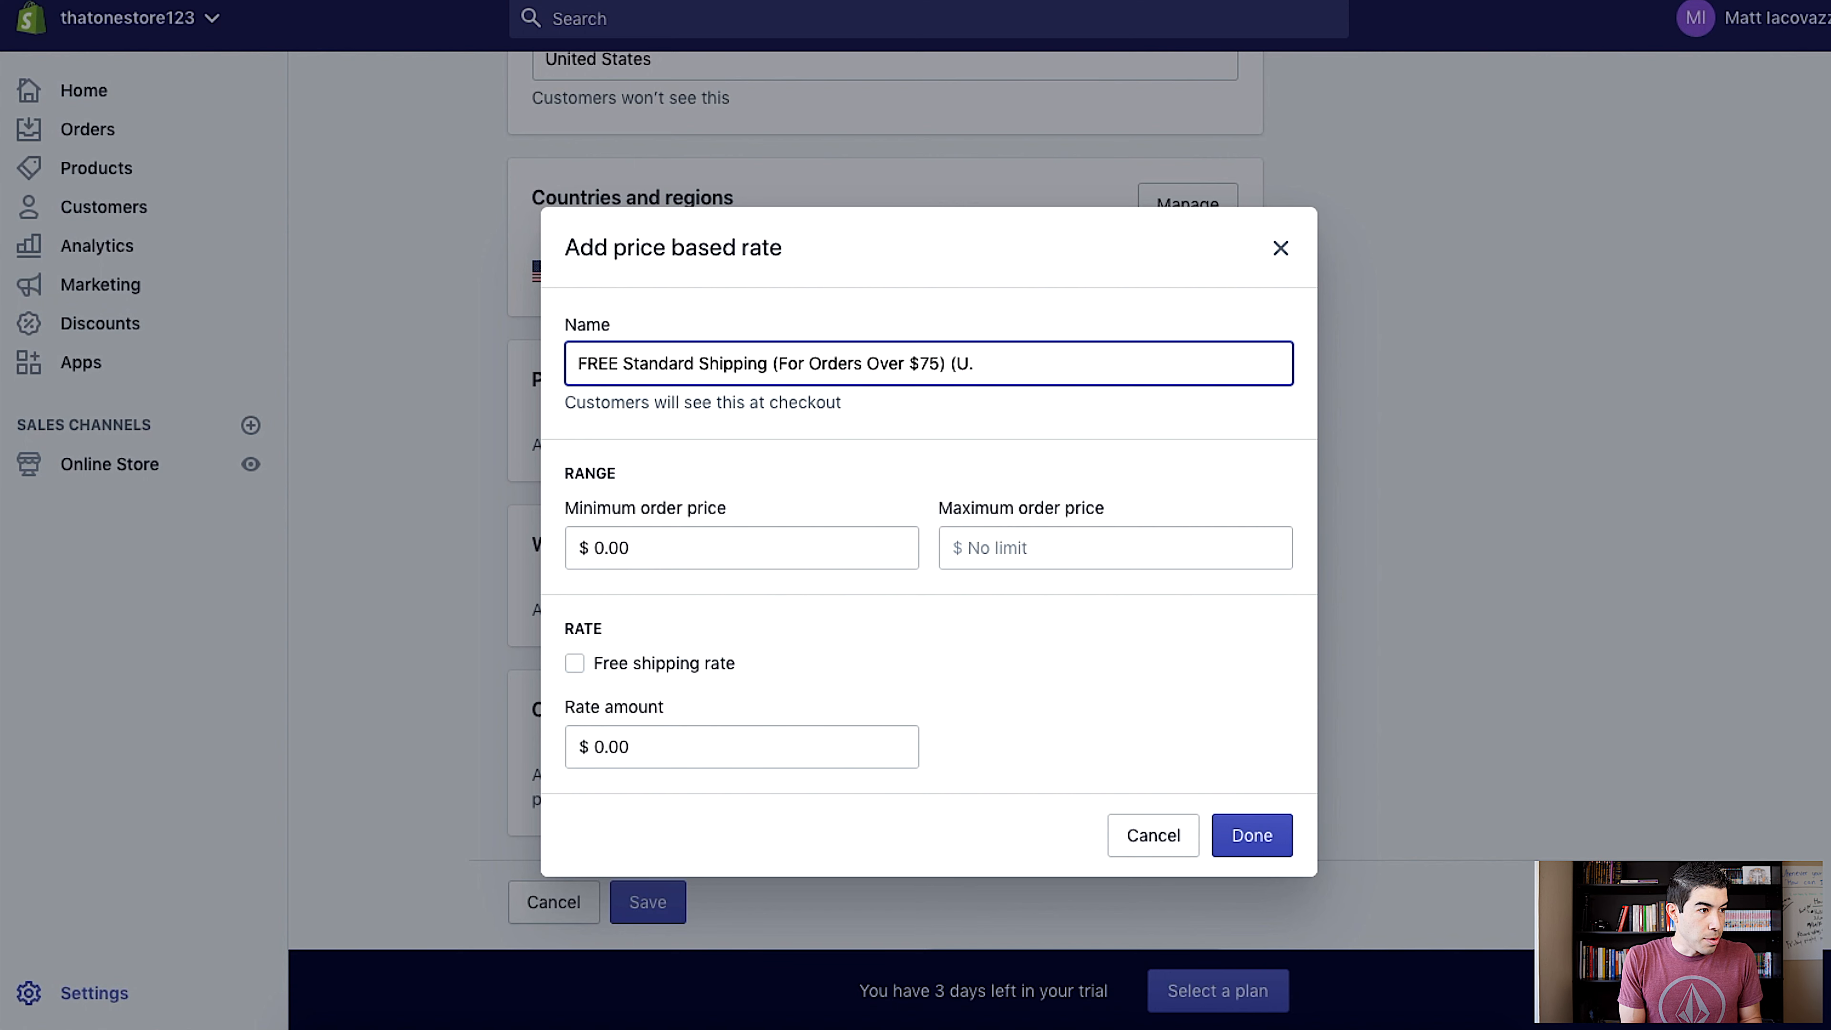
{"action": "key", "text": "BackSpace"}
{"action": "key", "text": "BackSpace"}
{"action": "type", "text": "S.)"}
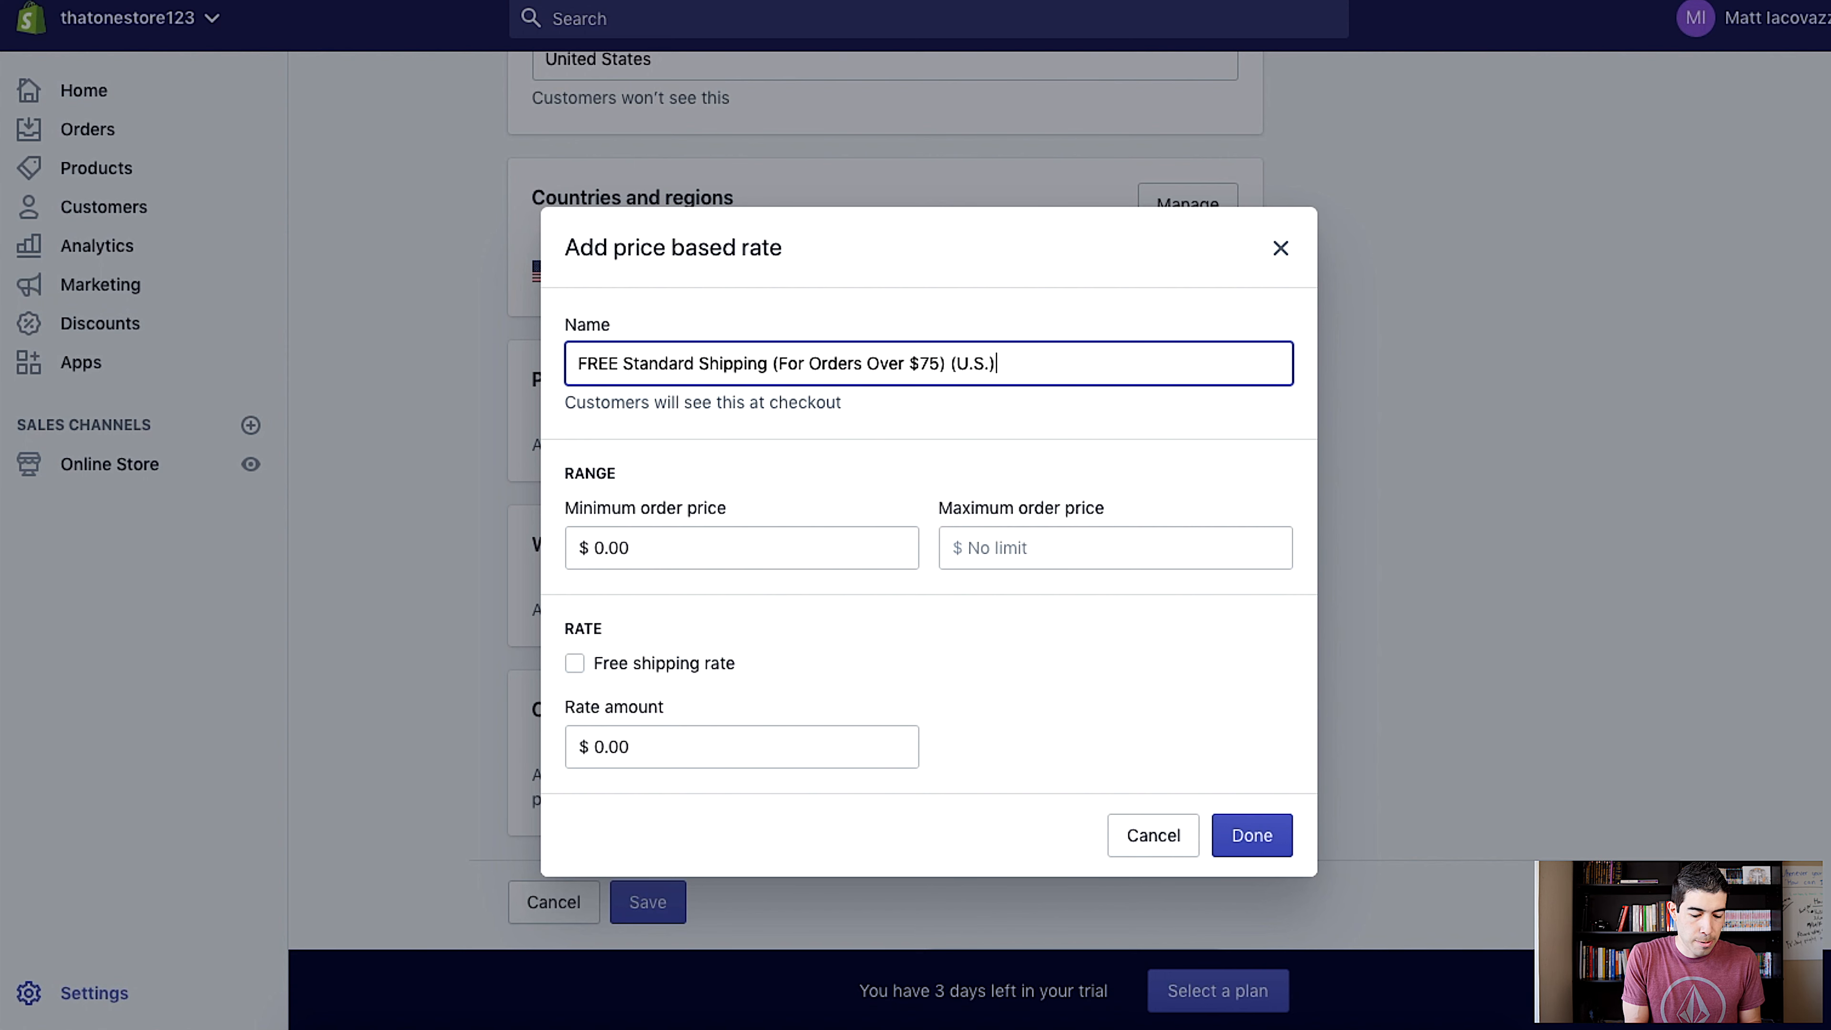
{"action": "key", "text": "BackSpace"}
{"action": "type", "text": "Only)"}
Replace the parentheses around the order condition with a dash so the name reads "FREE Standard Shipping - For Orders Over $75 (U.S. Only)"
{"action": "left_click", "coordinate": [777, 365]}
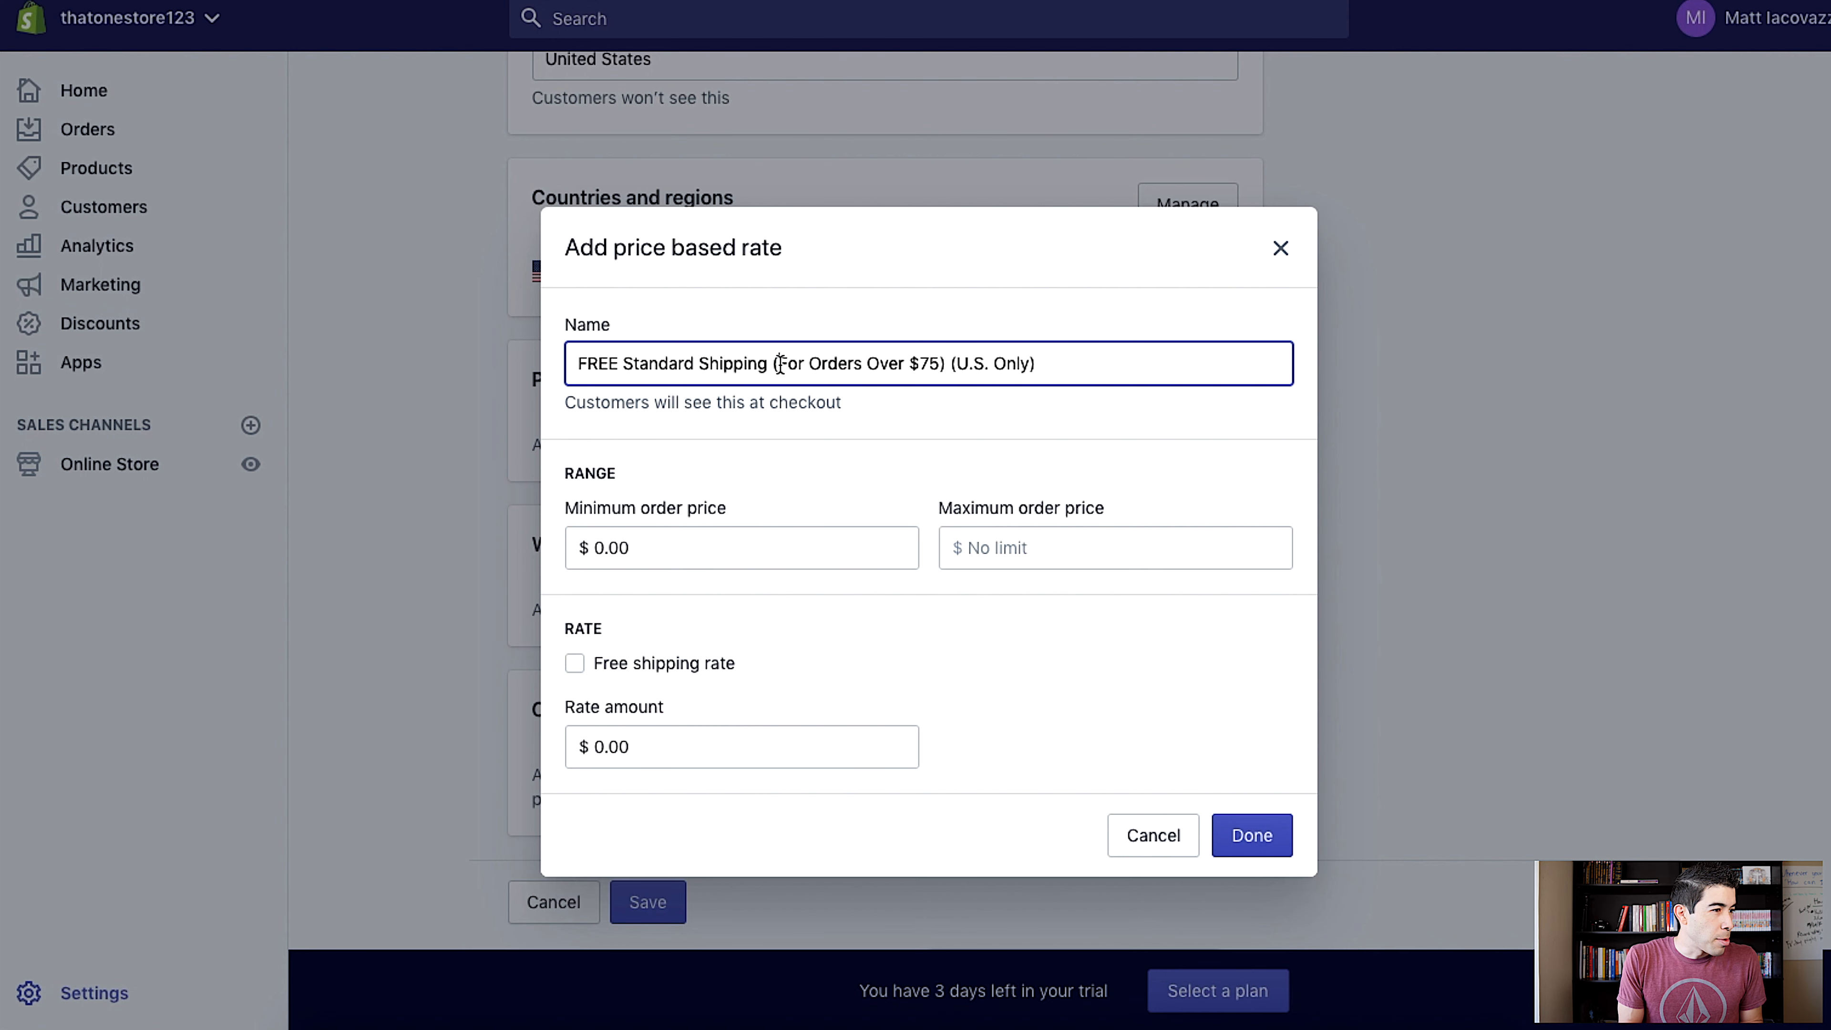
{"action": "key", "text": "BackSpace"}
{"action": "key", "text": "BackSpace"}
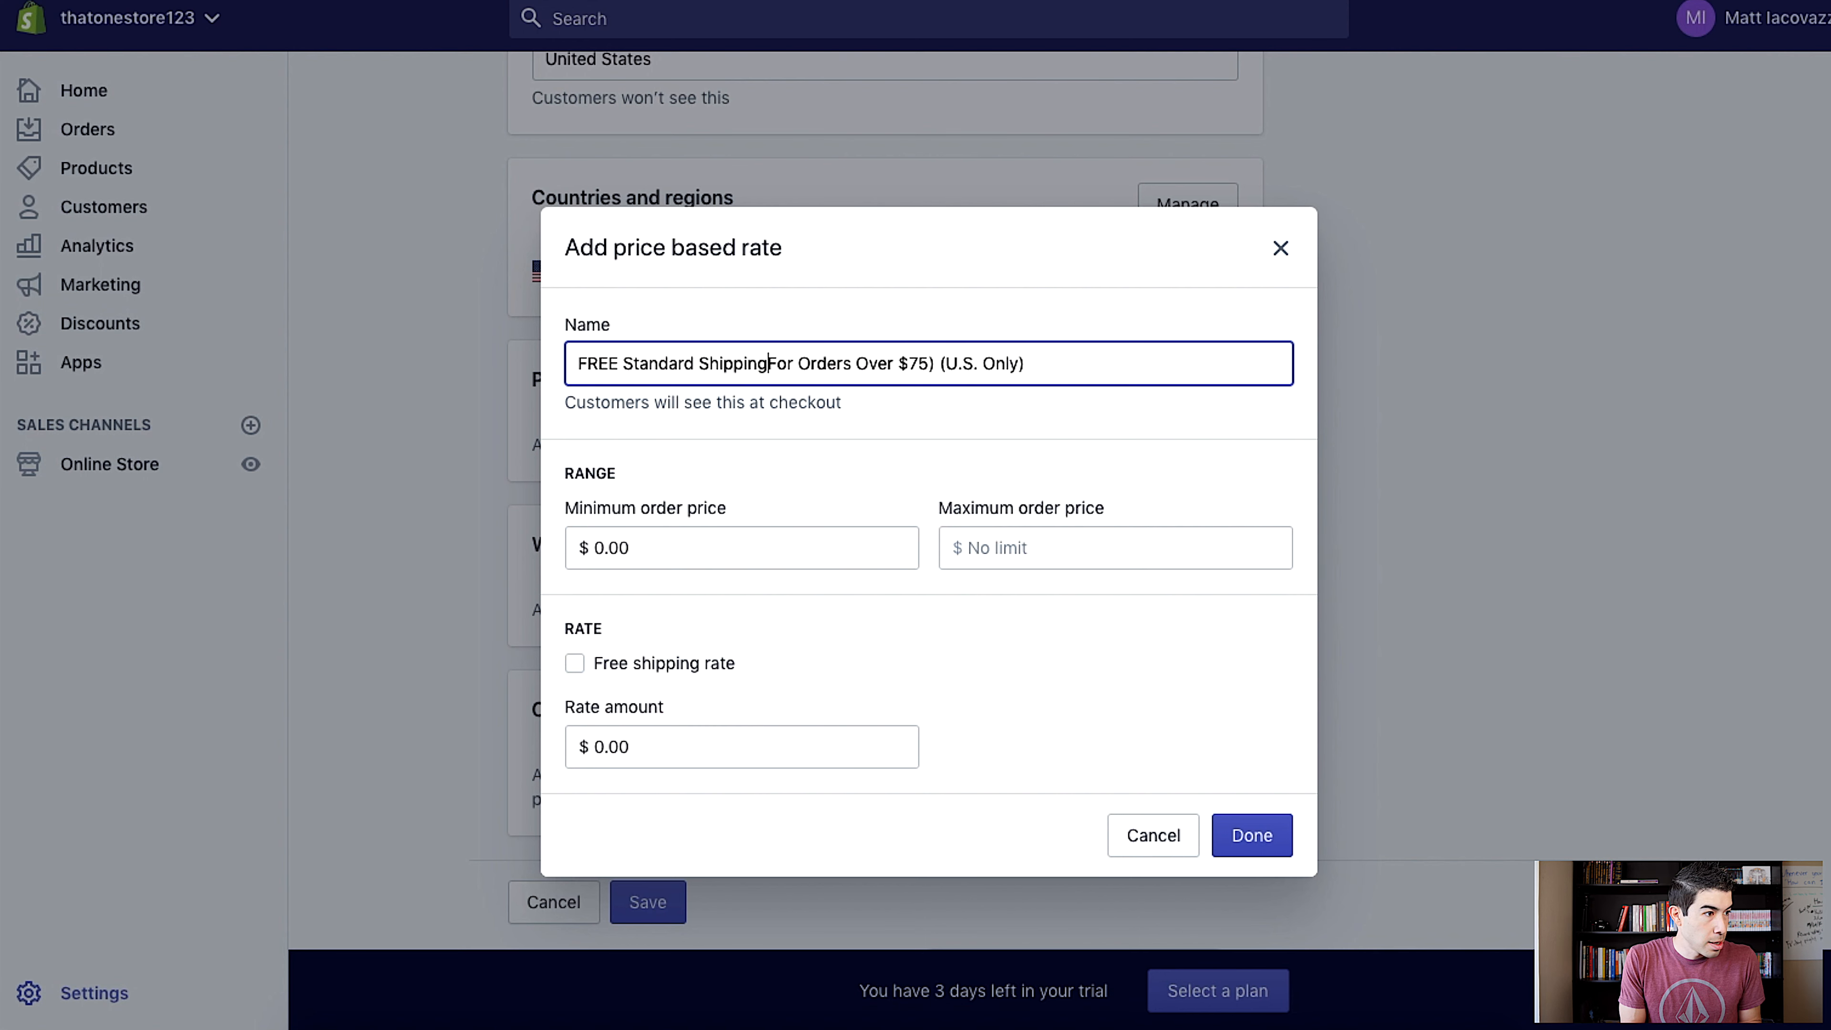
{"action": "type", "text": "-"}
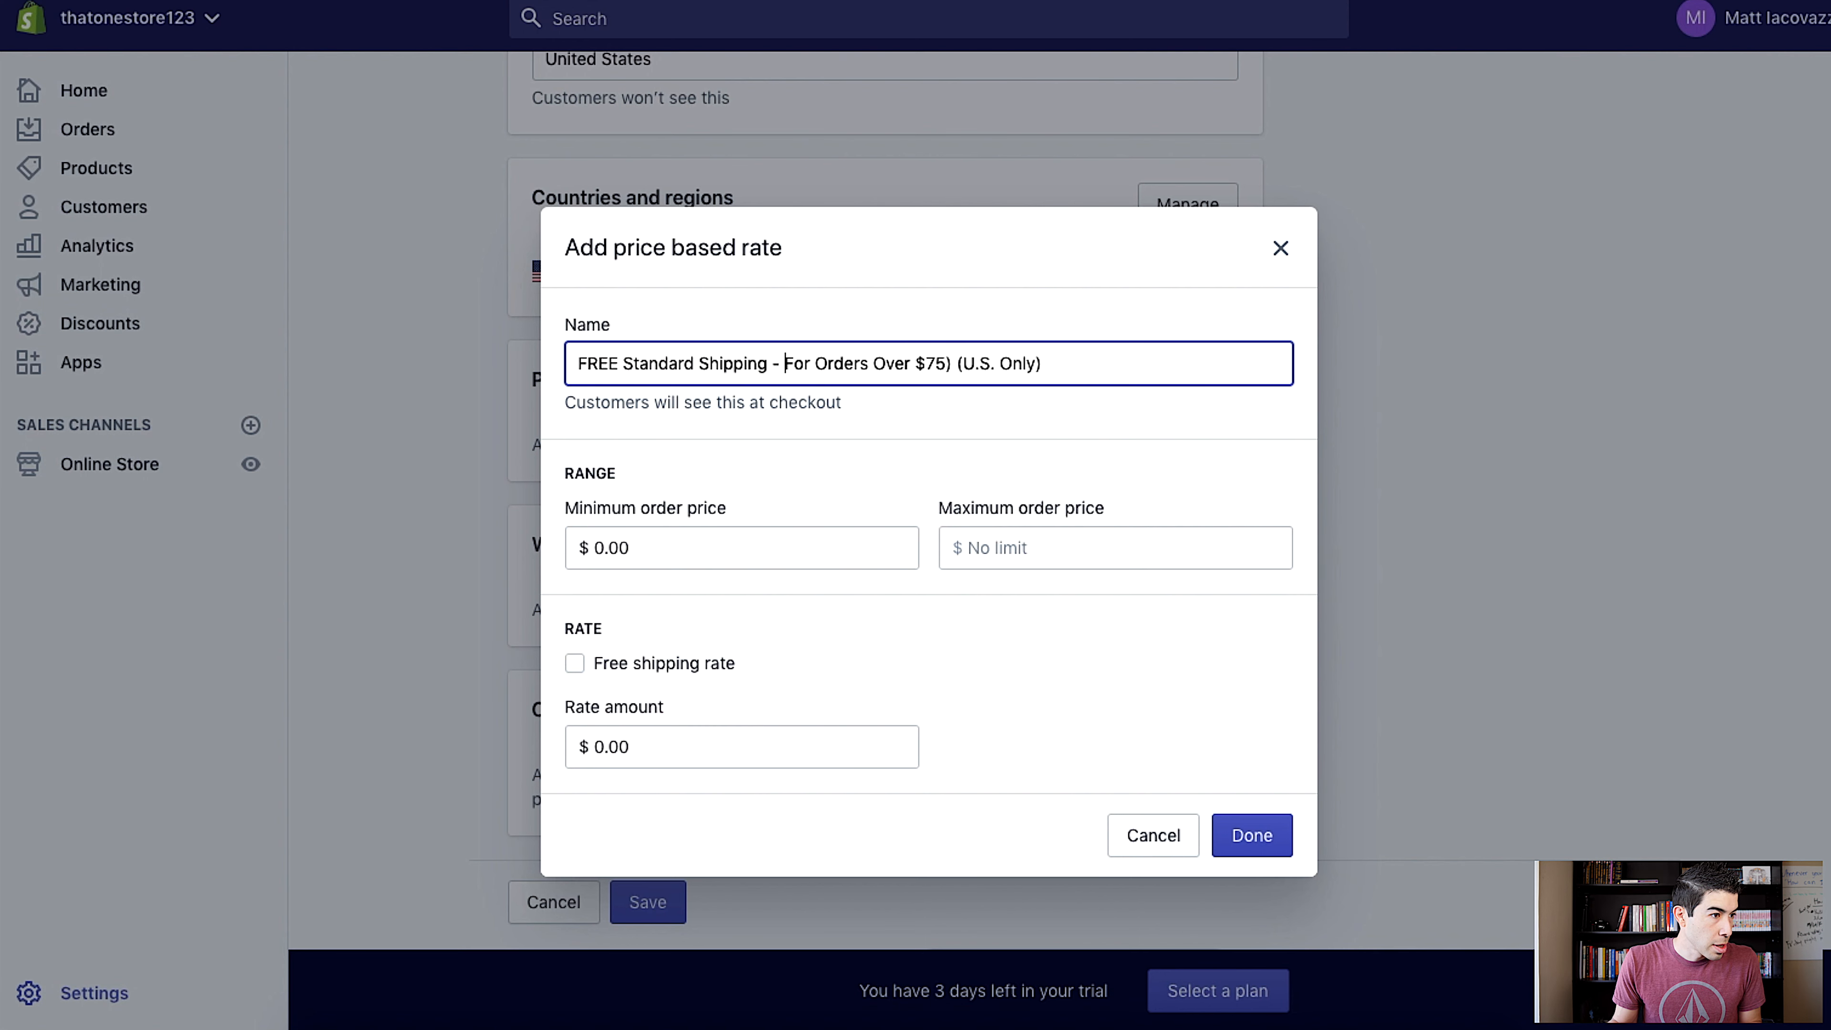
{"action": "left_click", "coordinate": [955, 362]}
{"action": "key", "text": "BackSpace"}
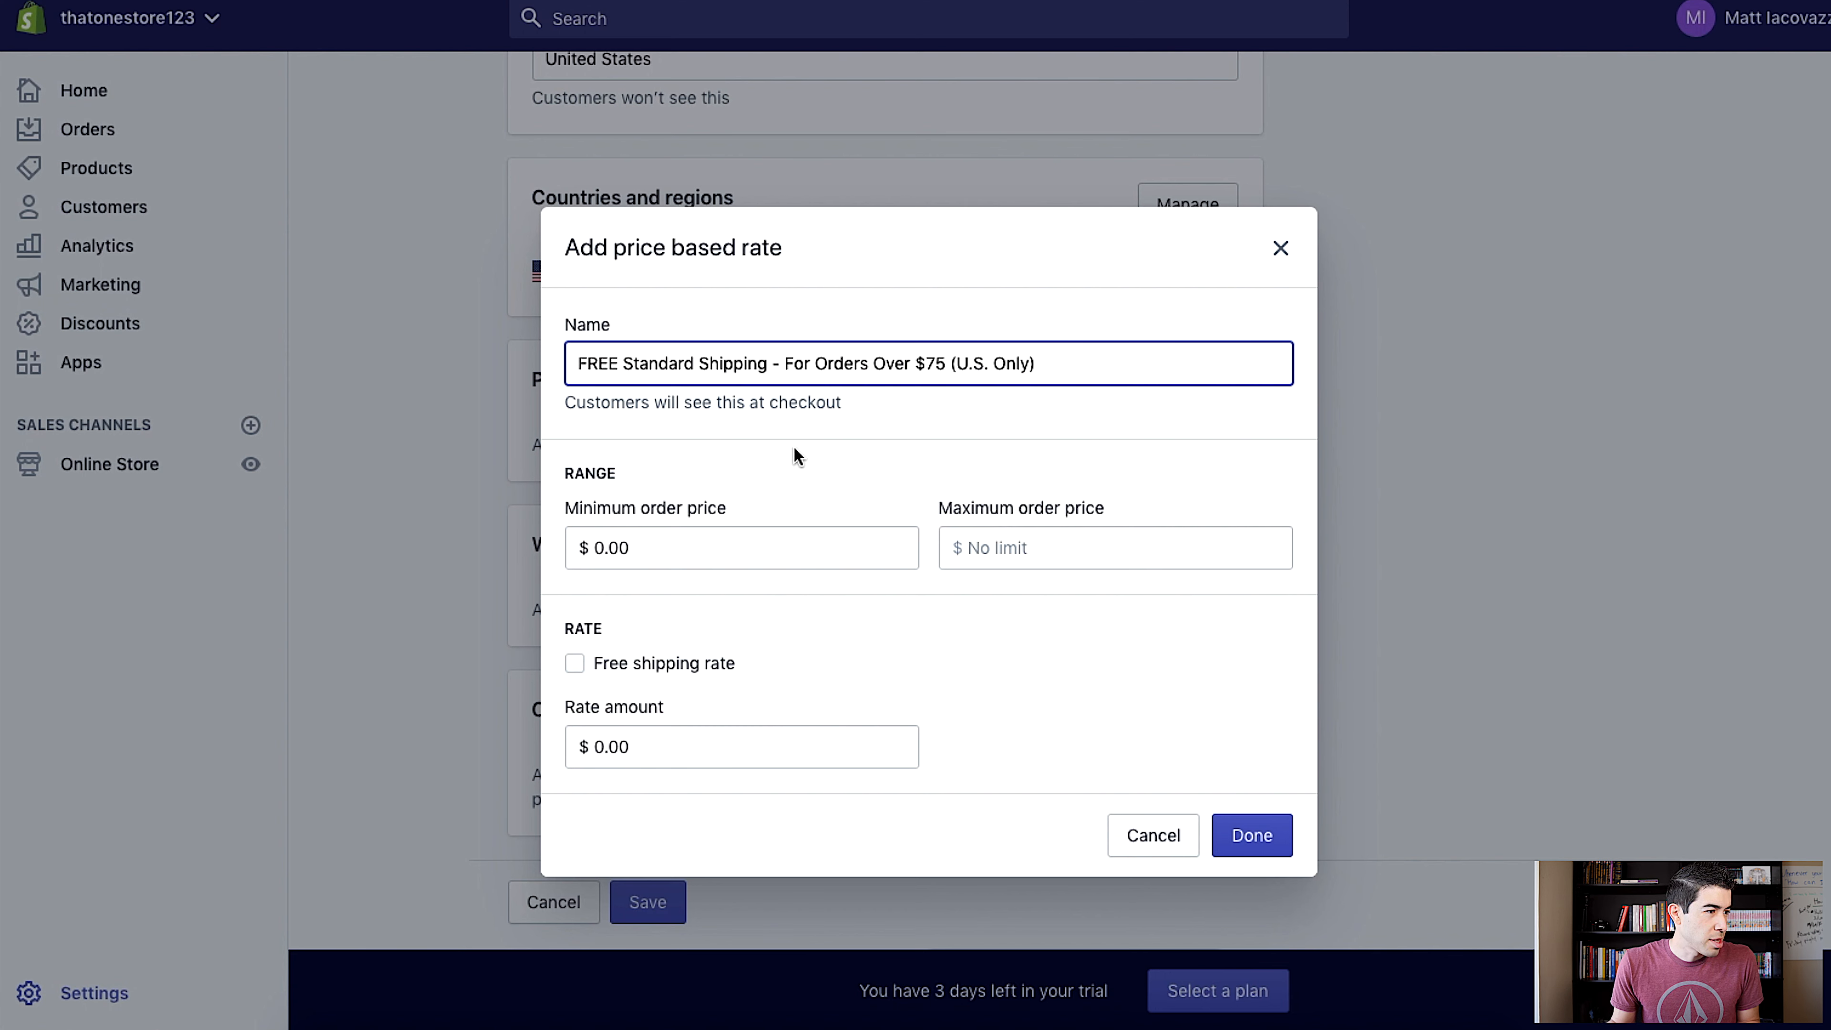
Set the rate's minimum order price to $75, make it a free shipping rate, and add it to the zone
{"action": "left_click_drag", "start_coordinate": [771, 546], "coordinate": [530, 555]}
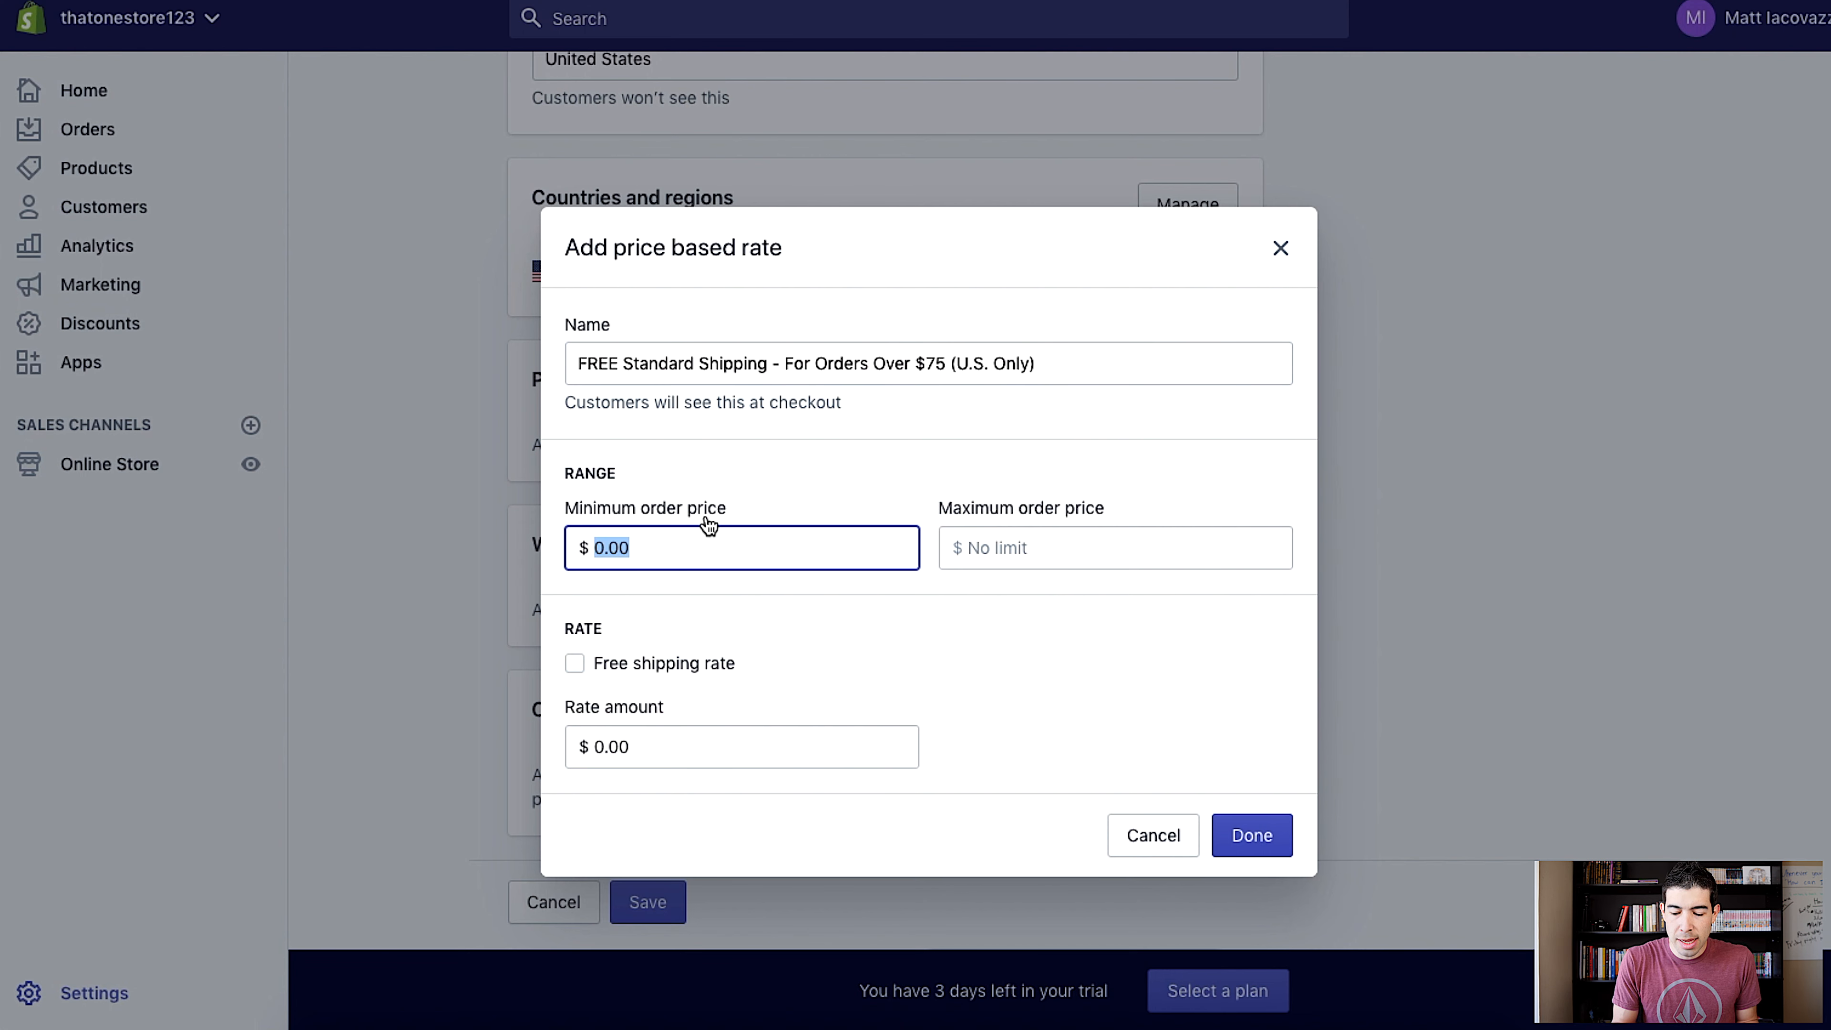
{"action": "type", "text": "75"}
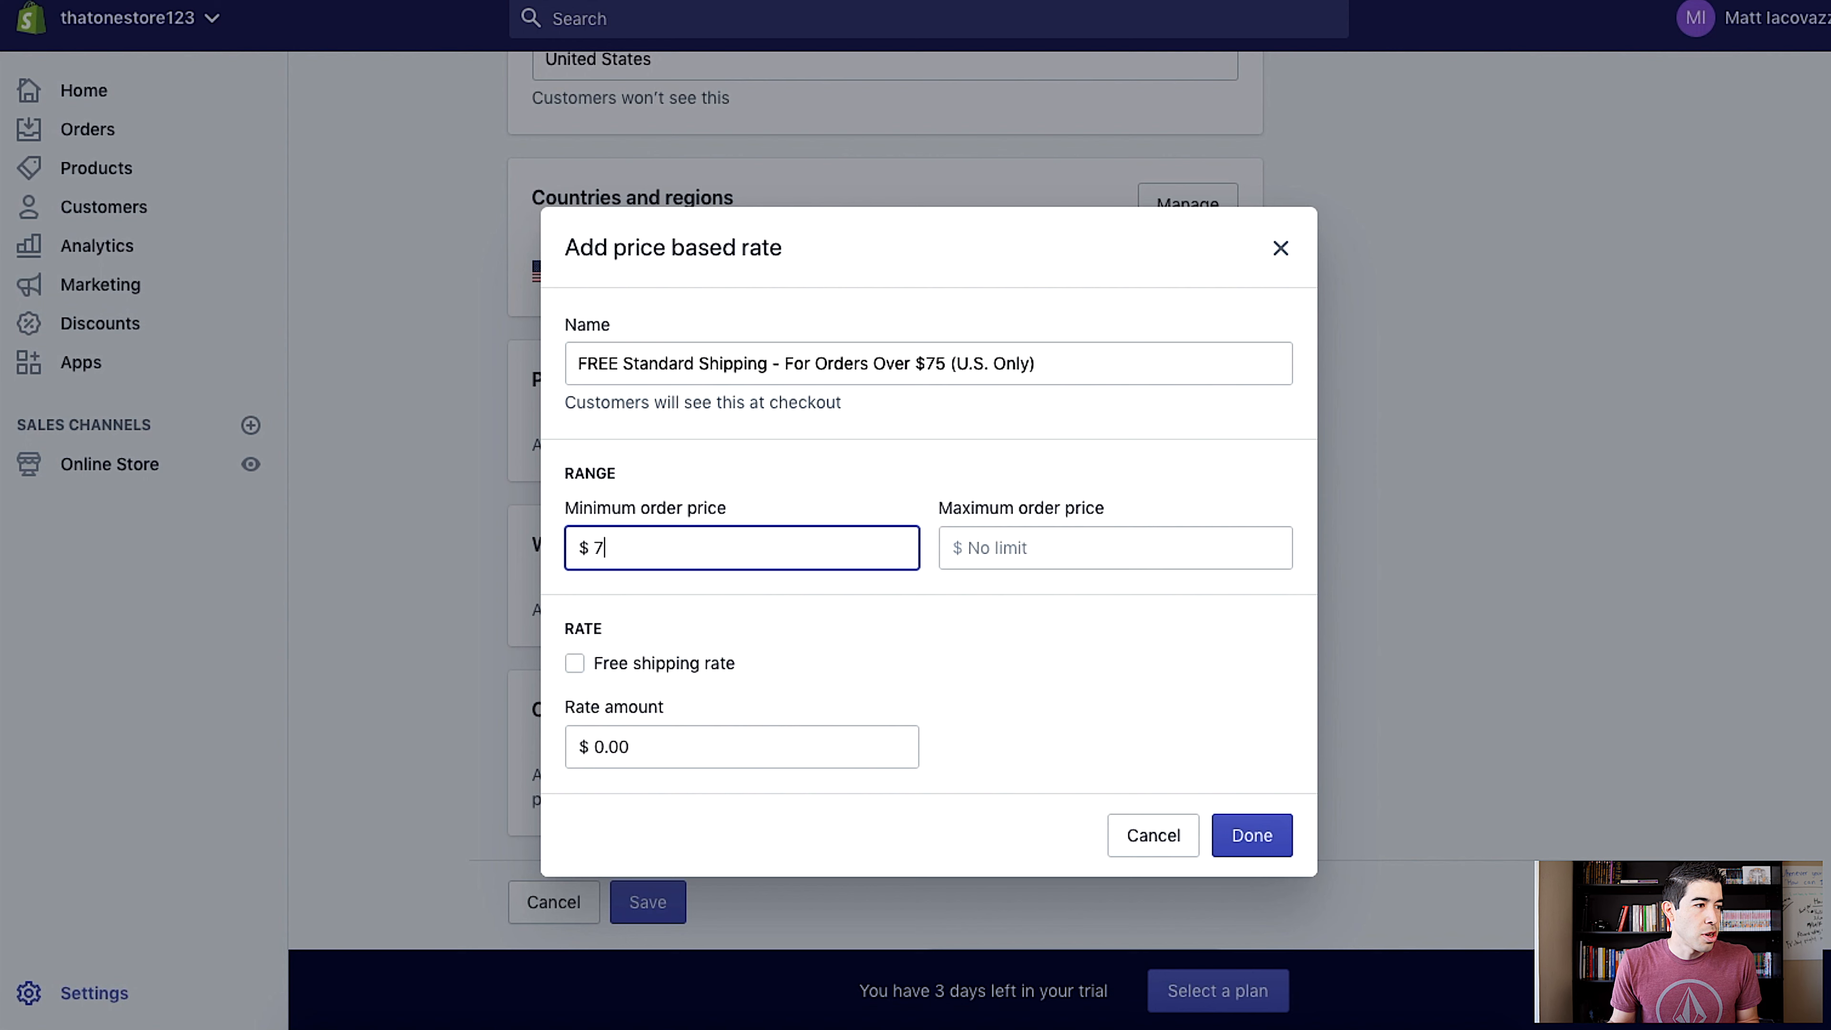
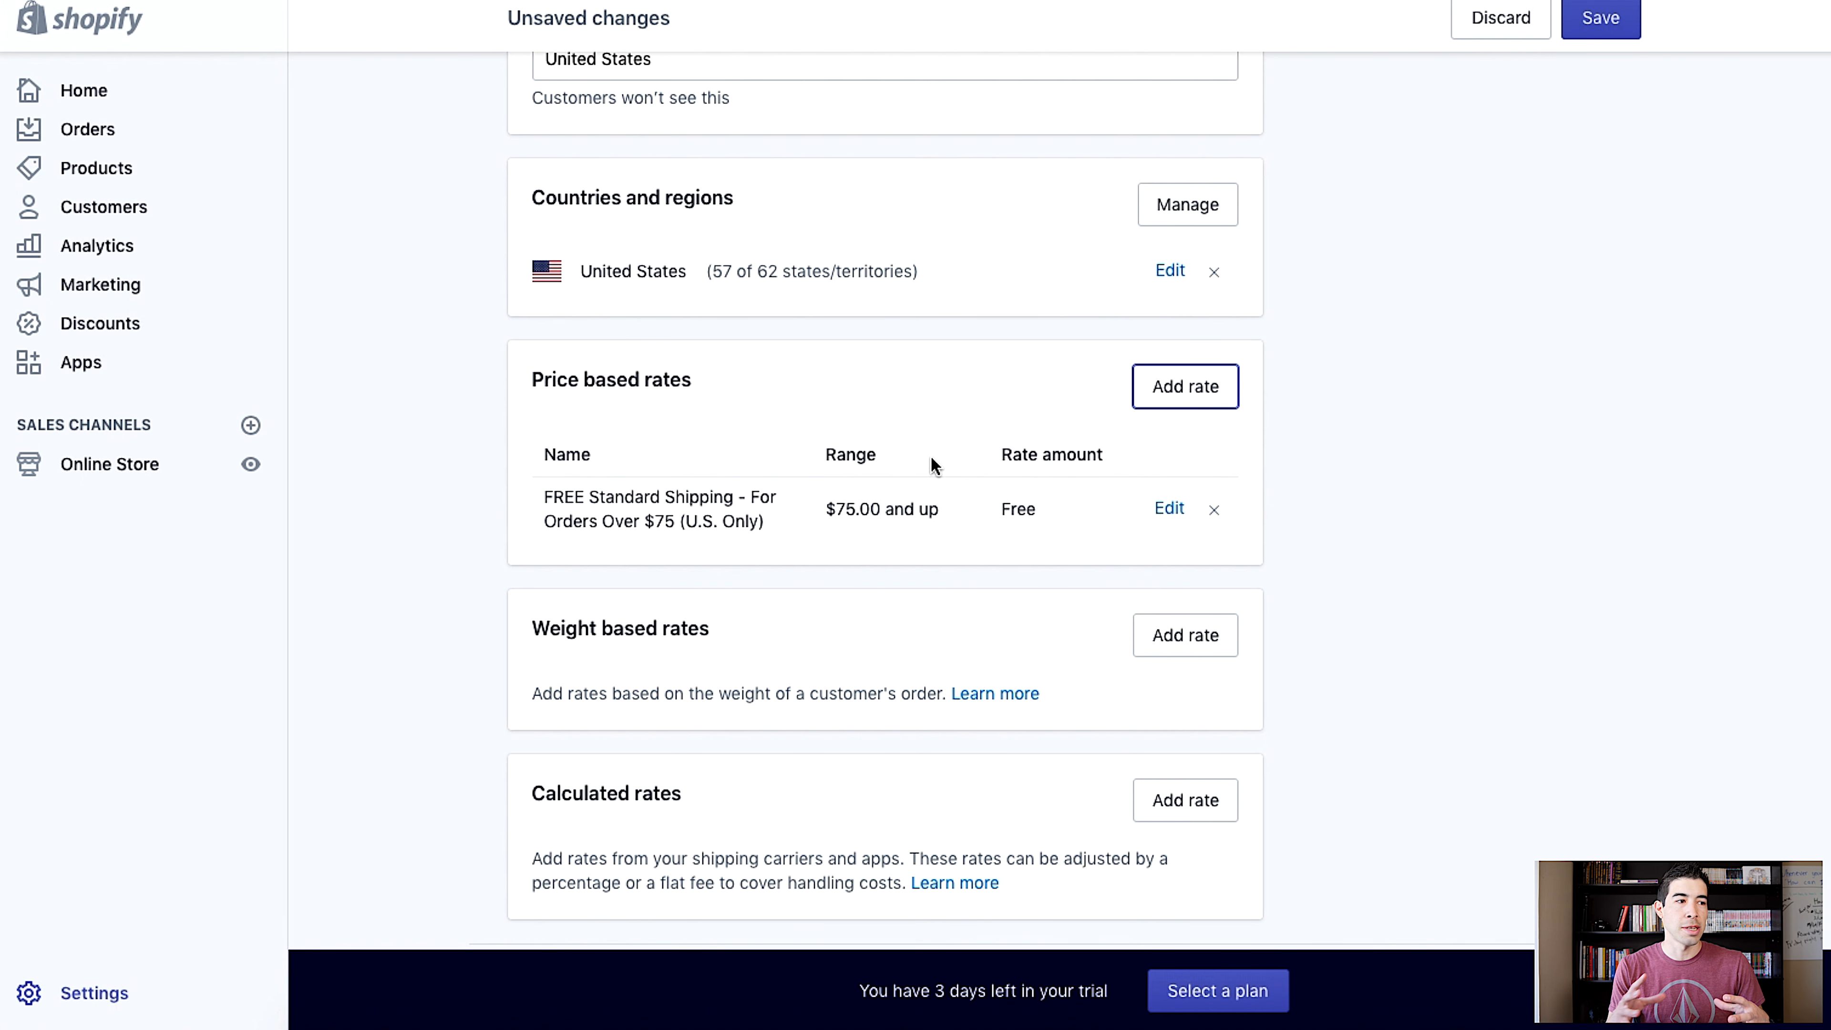
Start a second price based rate and name it "Standard Shipping (U.S. Only)"
{"action": "left_click", "coordinate": [1187, 398]}
{"action": "left_click", "coordinate": [672, 358]}
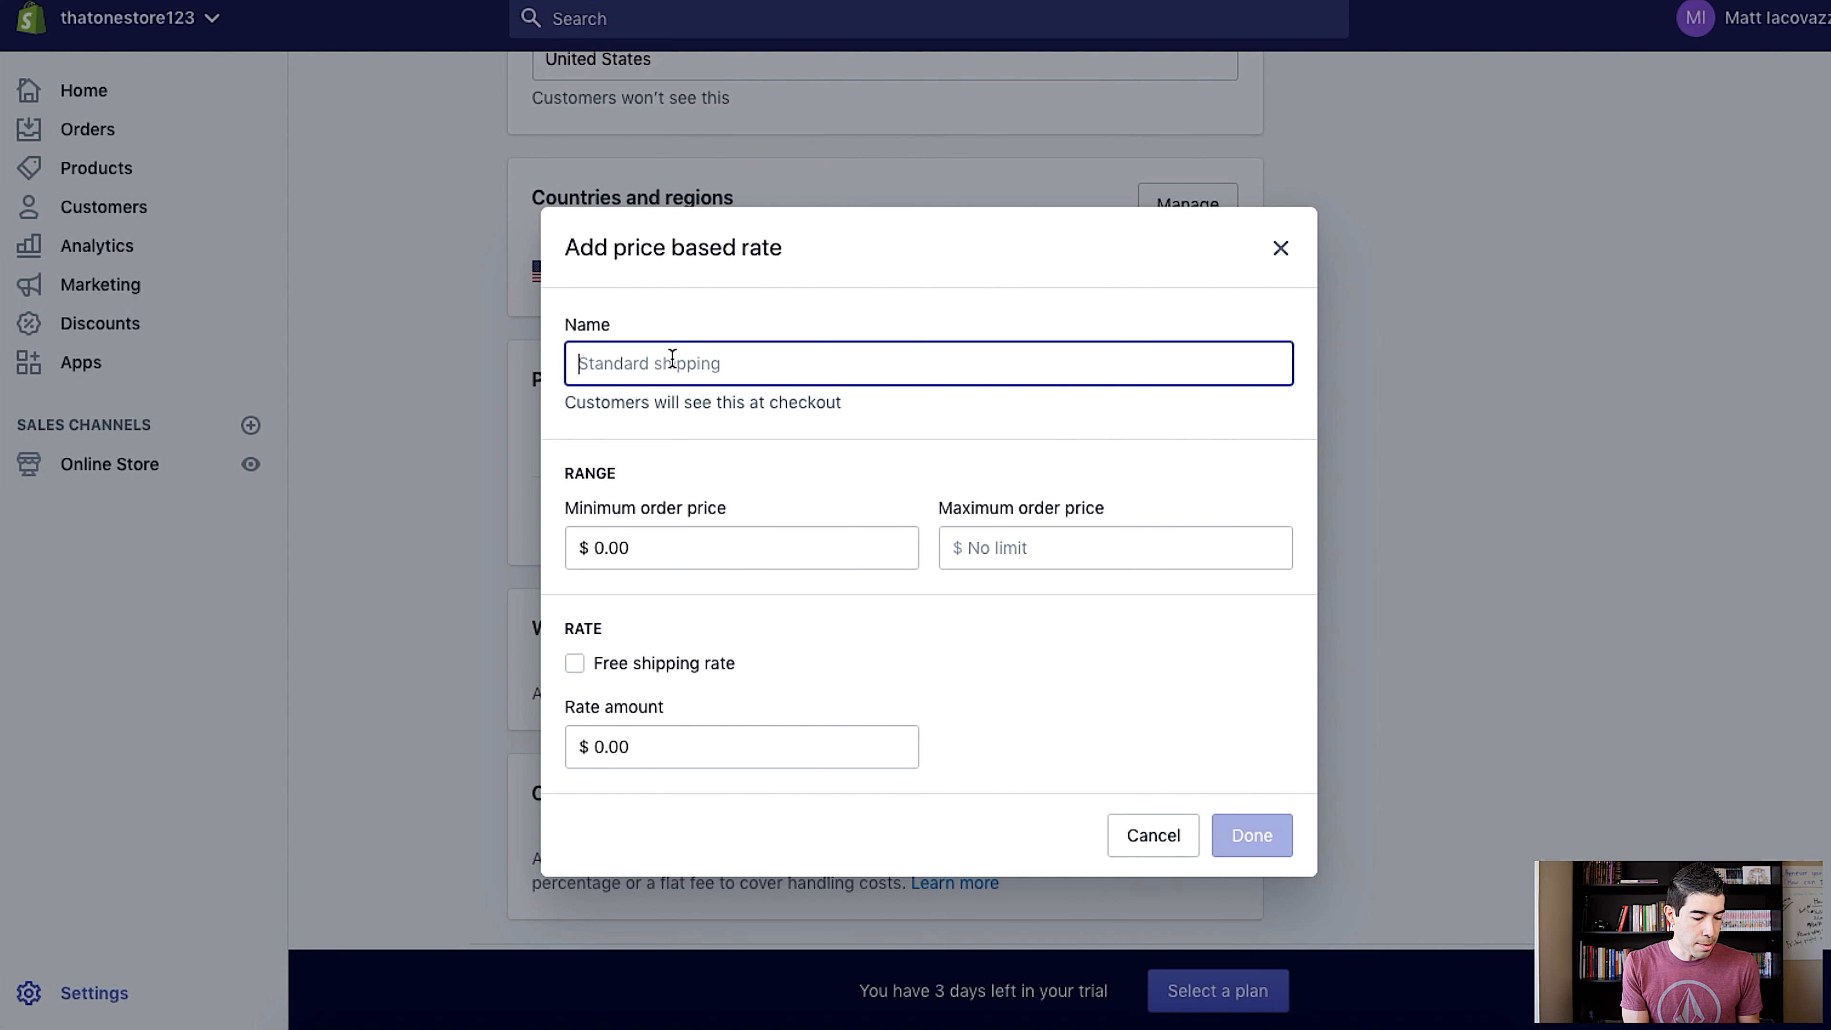
{"action": "type", "text": "Stan"}
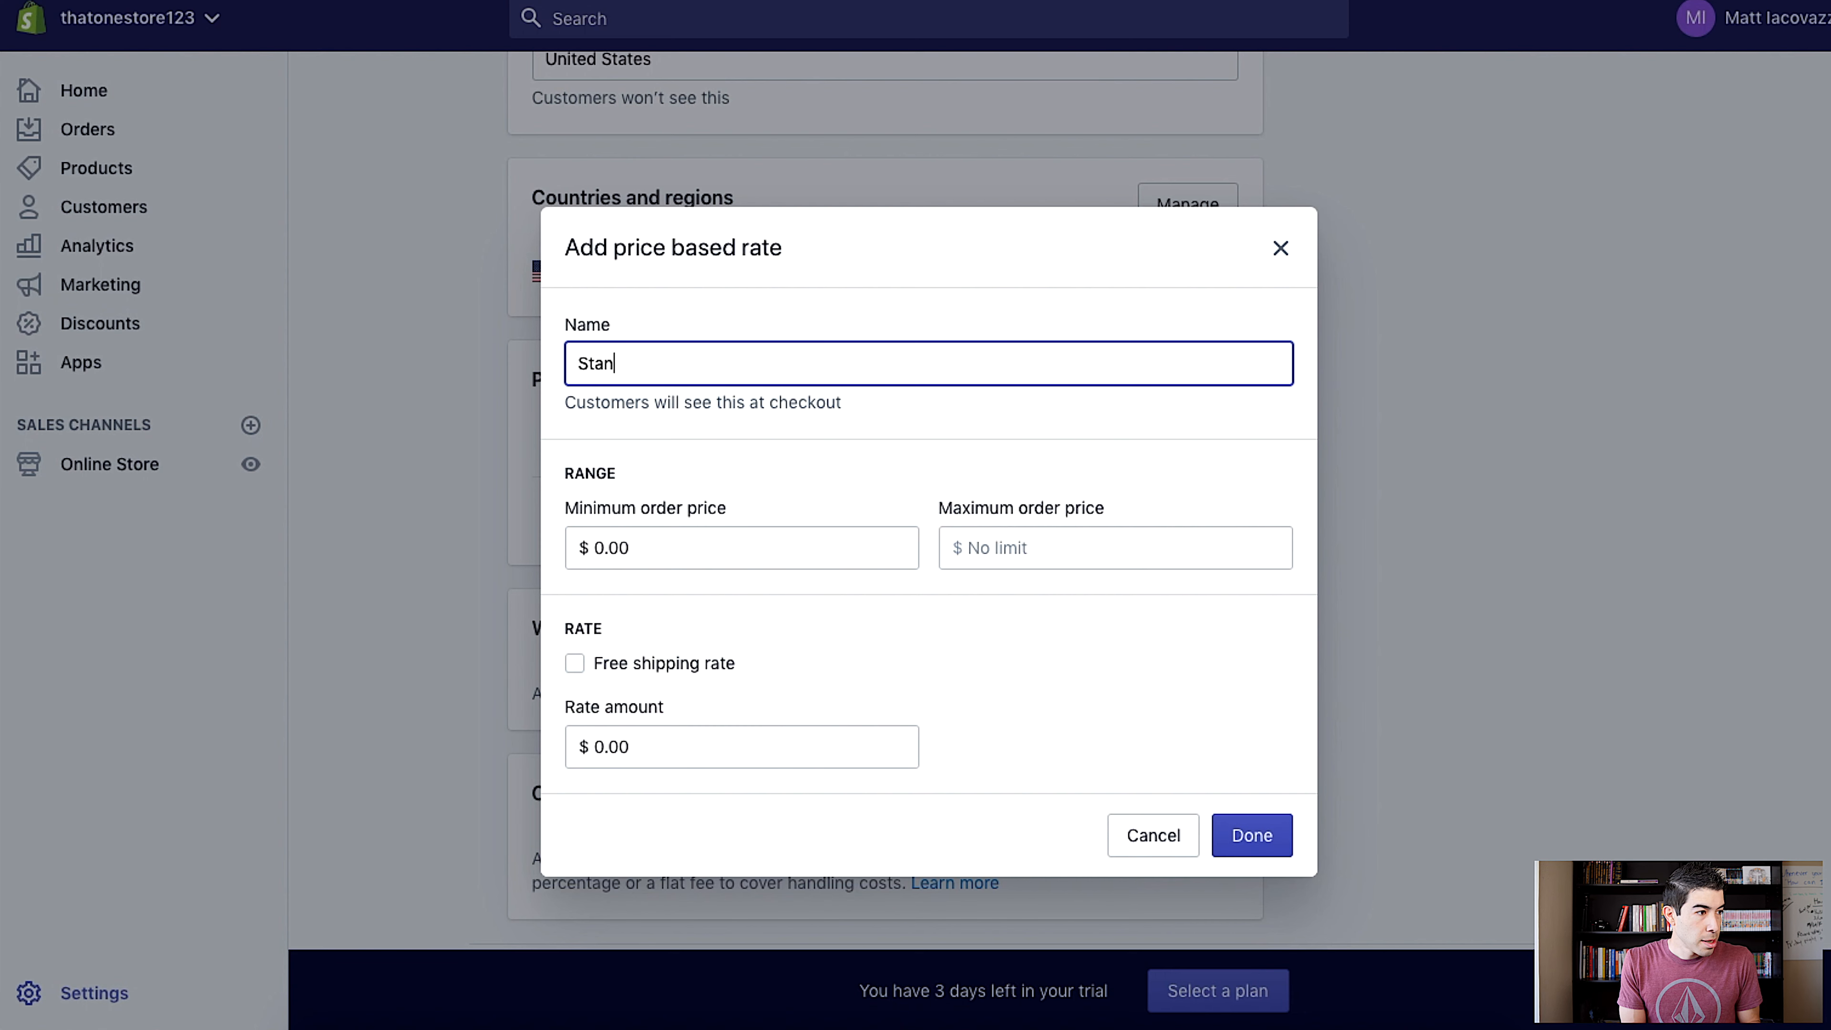
{"action": "type", "text": "dard"}
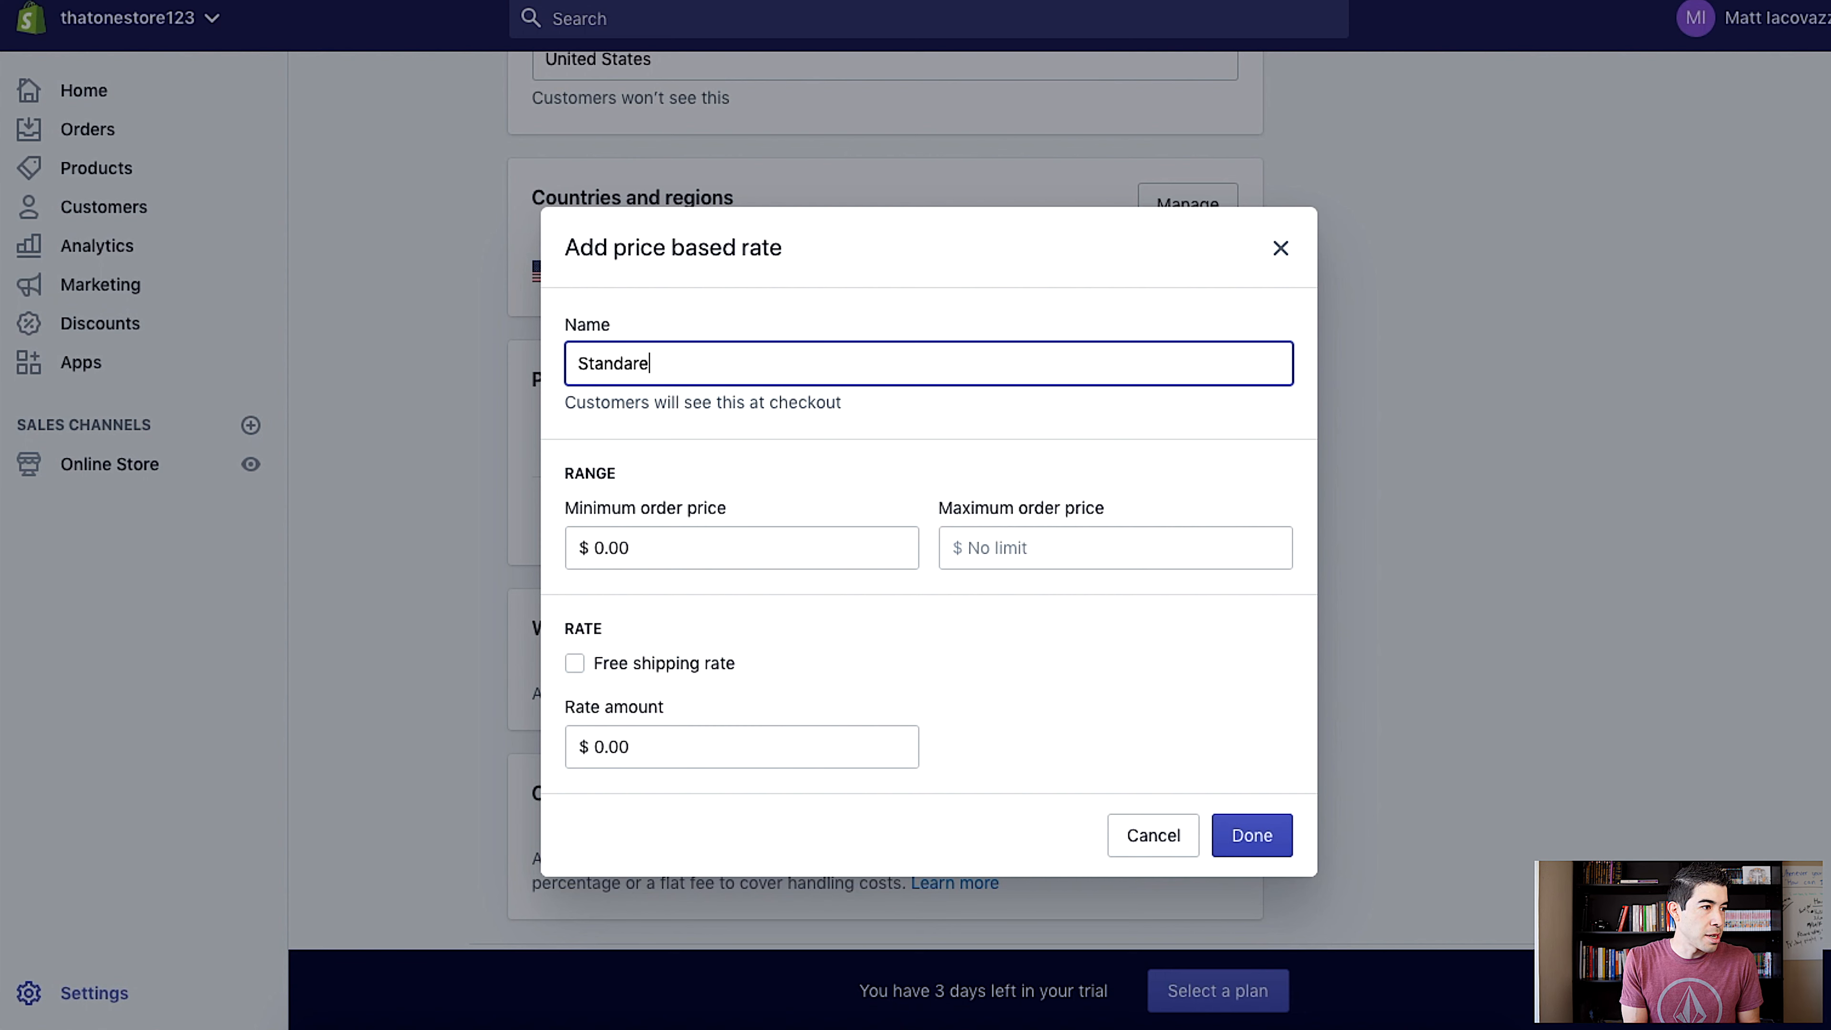
{"action": "type", "text": " Shipping U.S."}
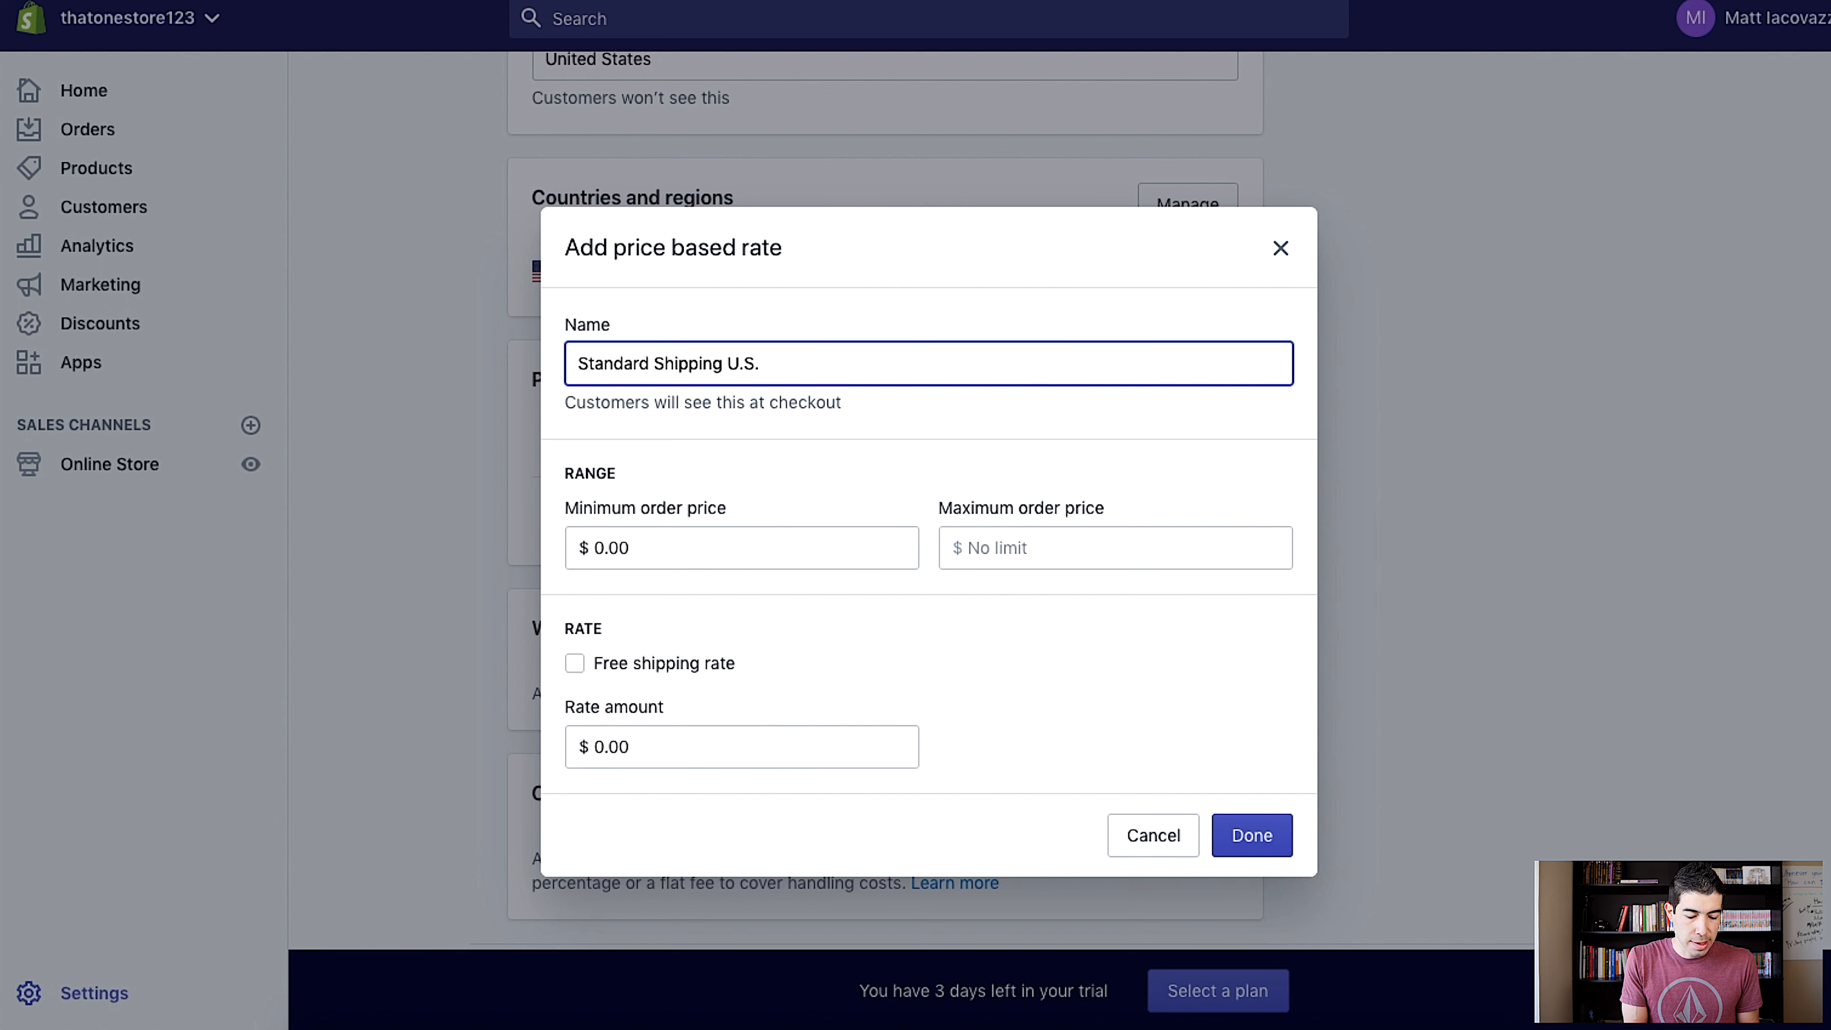
{"action": "type", "text": " Only"}
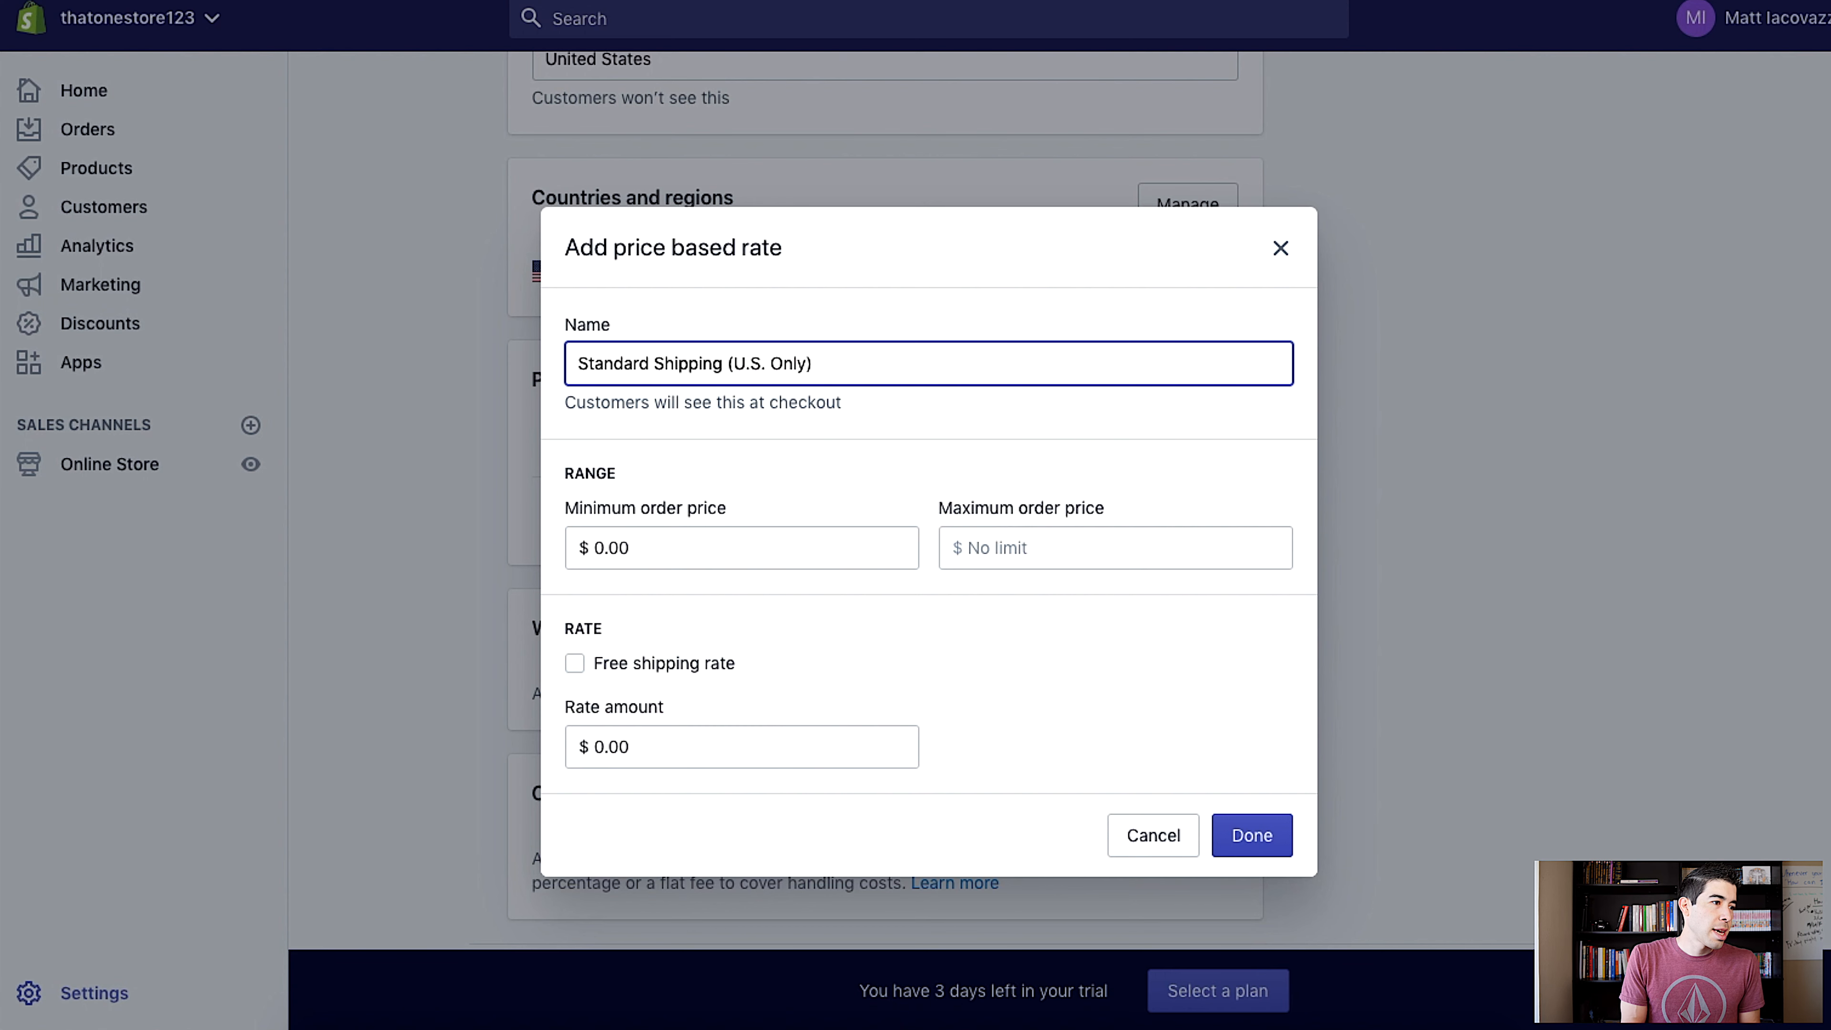
Insert the delivery time into the second rate's name so it reads "Standard Shipping | 10-20 business days (U.S. Only)"
{"action": "type", "text": "|"}
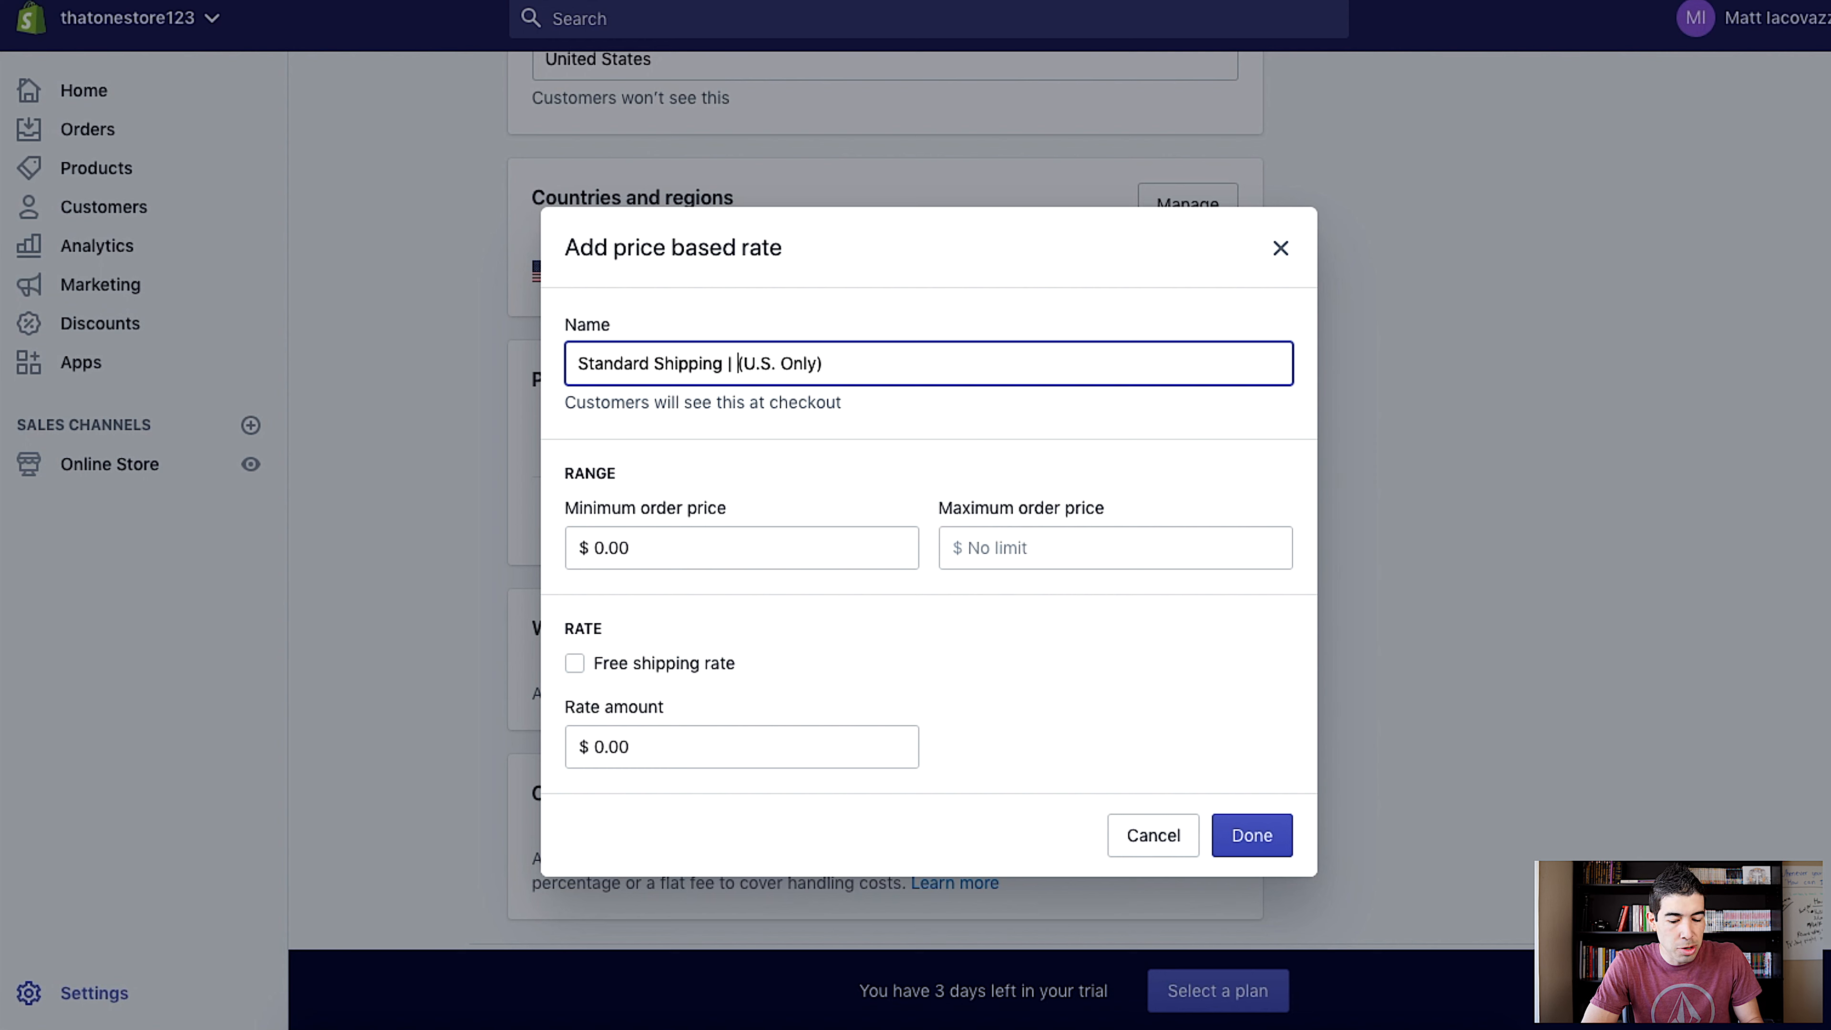
{"action": "type", "text": "10-20"}
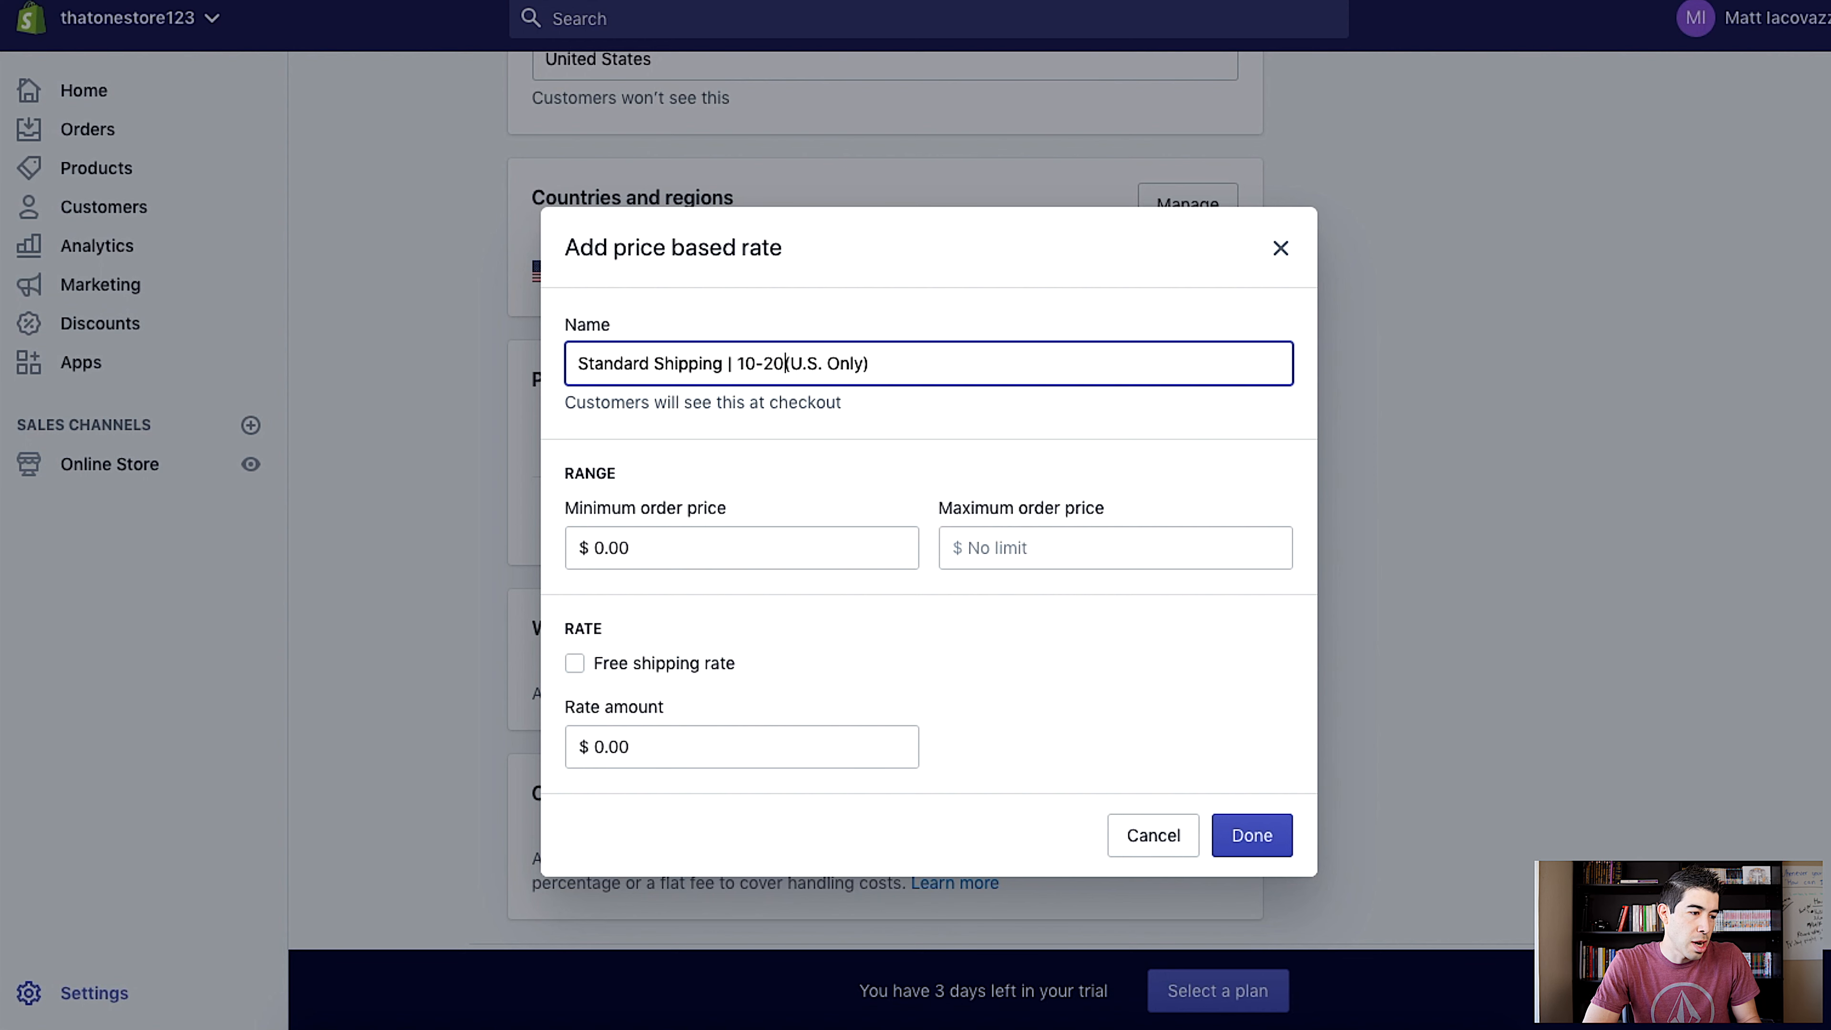
{"action": "type", "text": " da"}
{"action": "key", "text": "BackSpace"}
{"action": "key", "text": "BackSpace"}
{"action": "type", "text": "business days"}
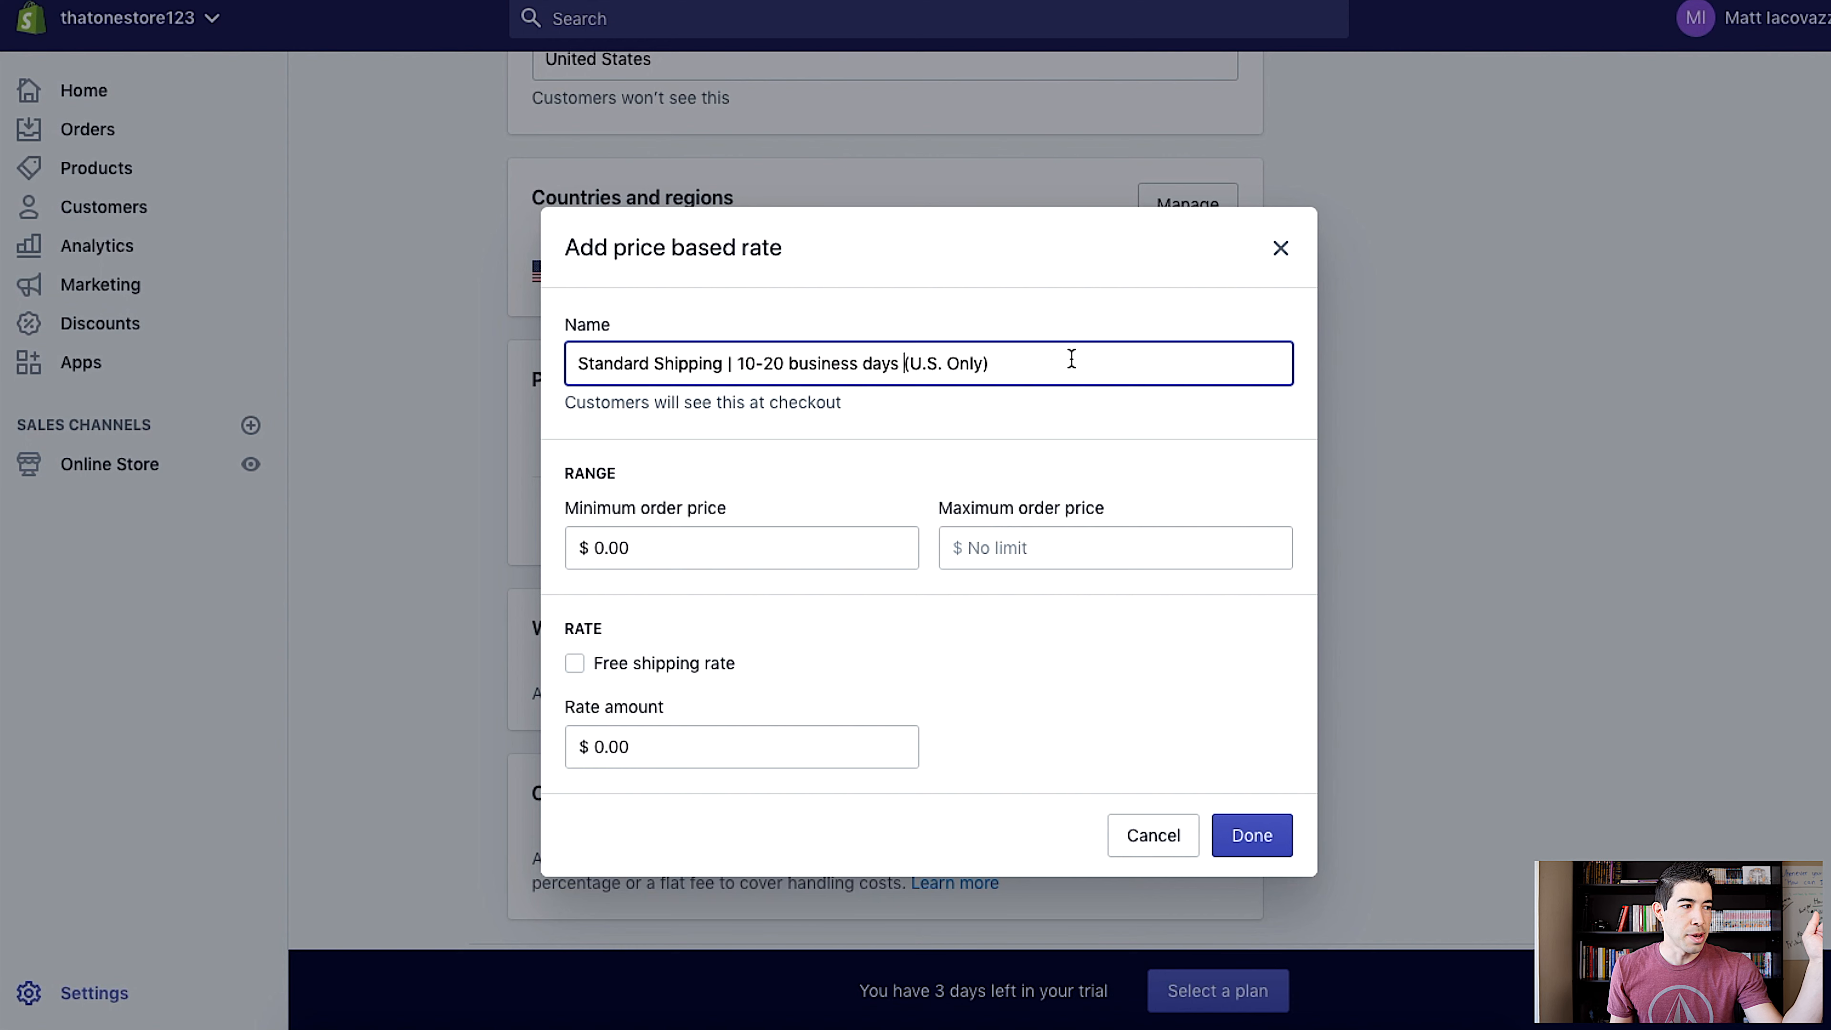
Set the standard rate's maximum order price to $75 and its rate amount to $7.95, and add it to the zone
{"action": "left_click", "coordinate": [1023, 548]}
{"action": "type", "text": "75"}
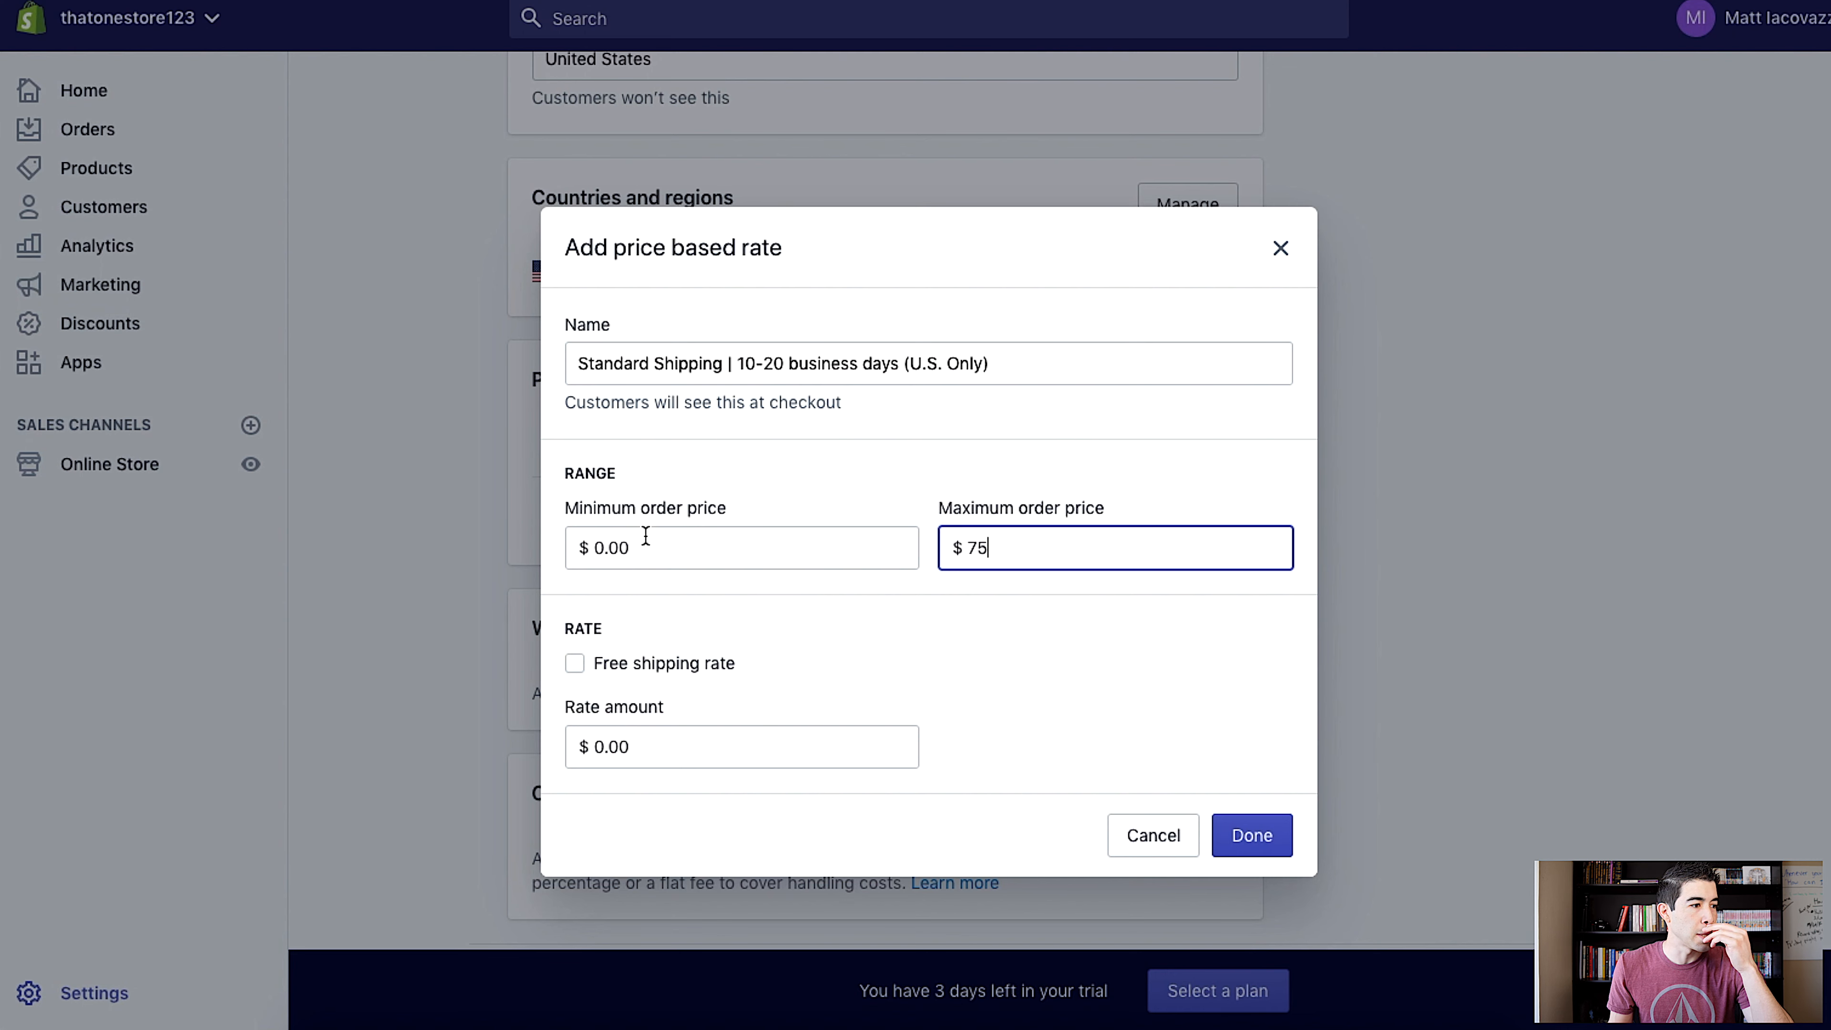
{"action": "left_click", "coordinate": [690, 746]}
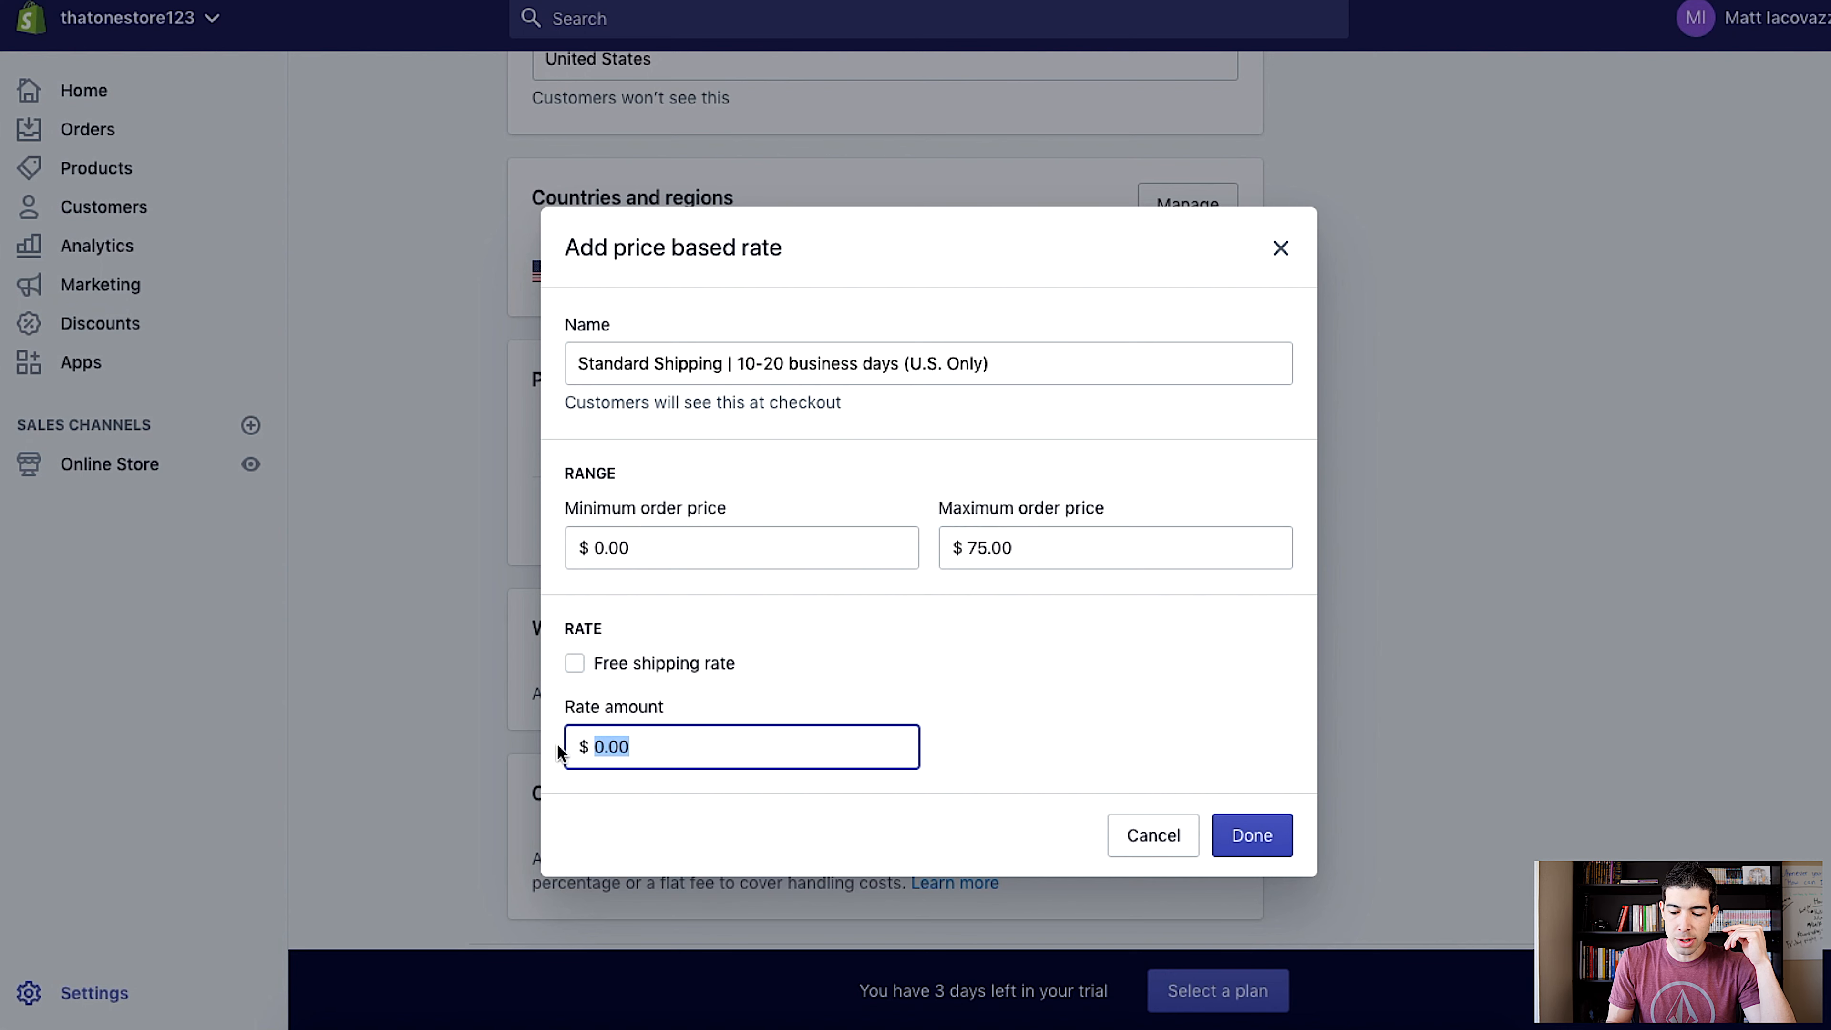
{"action": "type", "text": "7.95"}
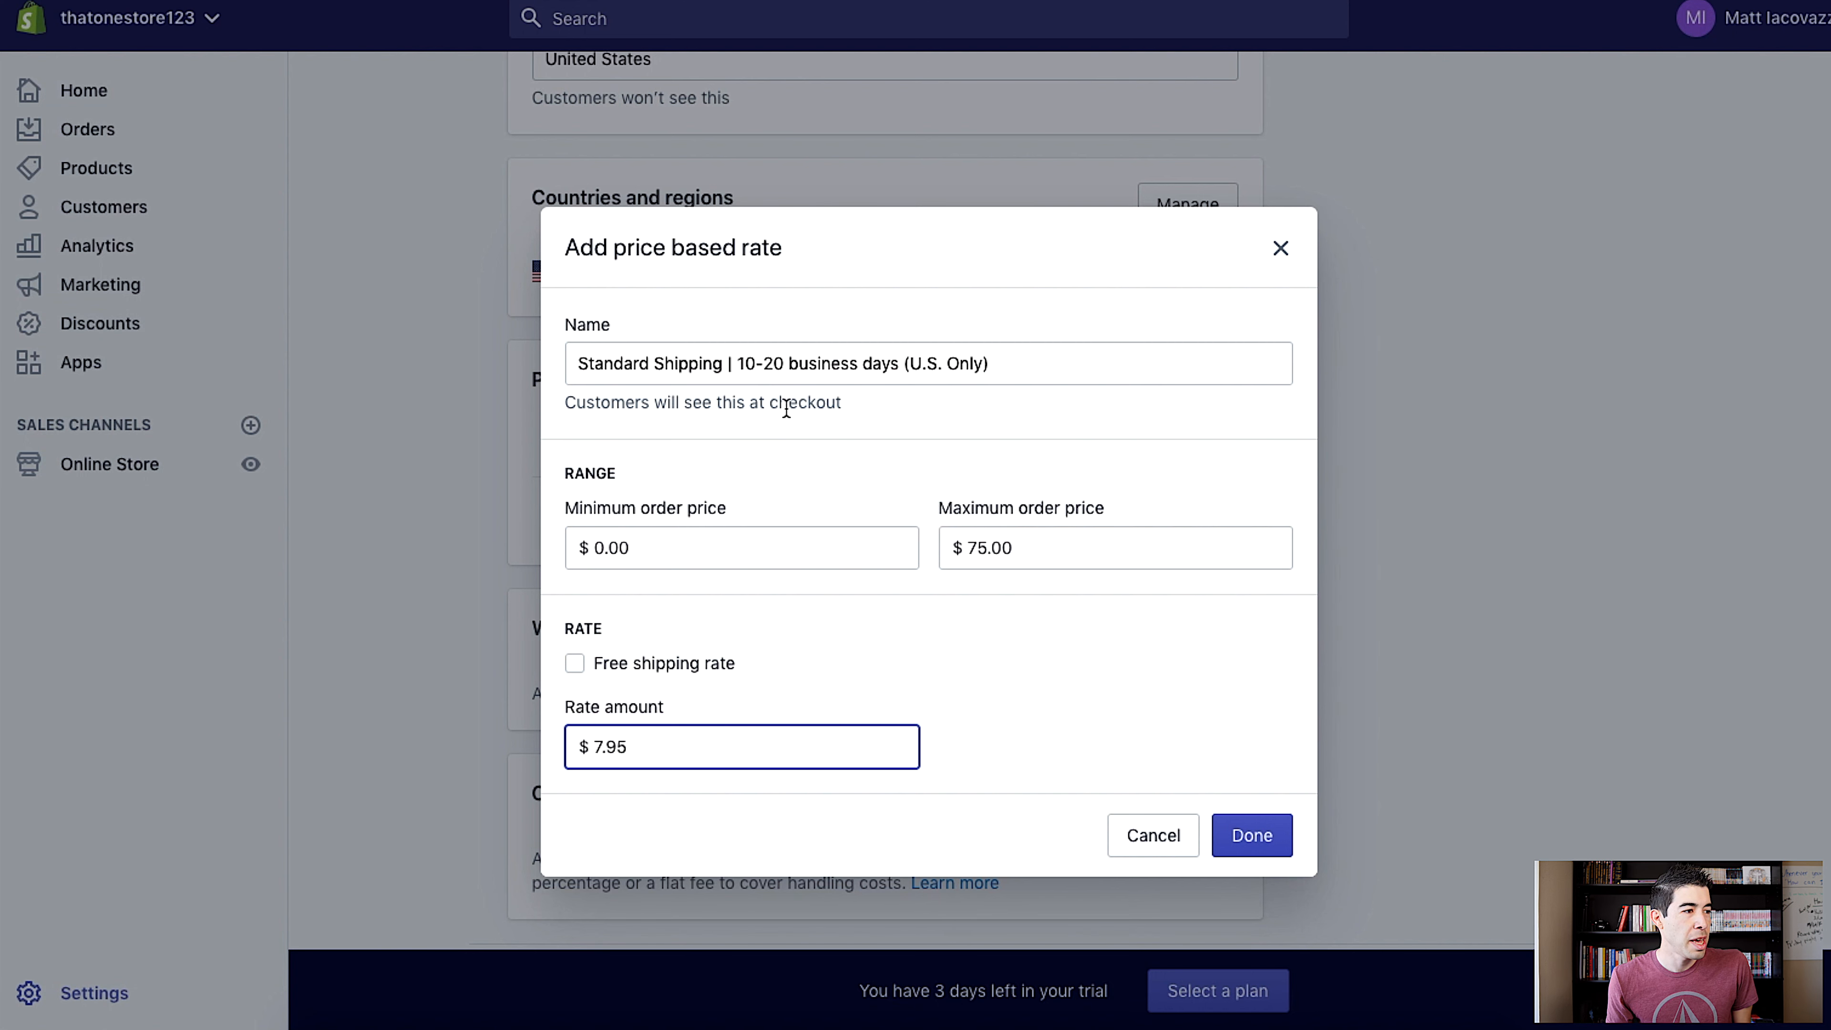
{"action": "left_click_drag", "start_coordinate": [737, 363], "coordinate": [905, 360]}
{"action": "left_click", "coordinate": [1070, 358]}
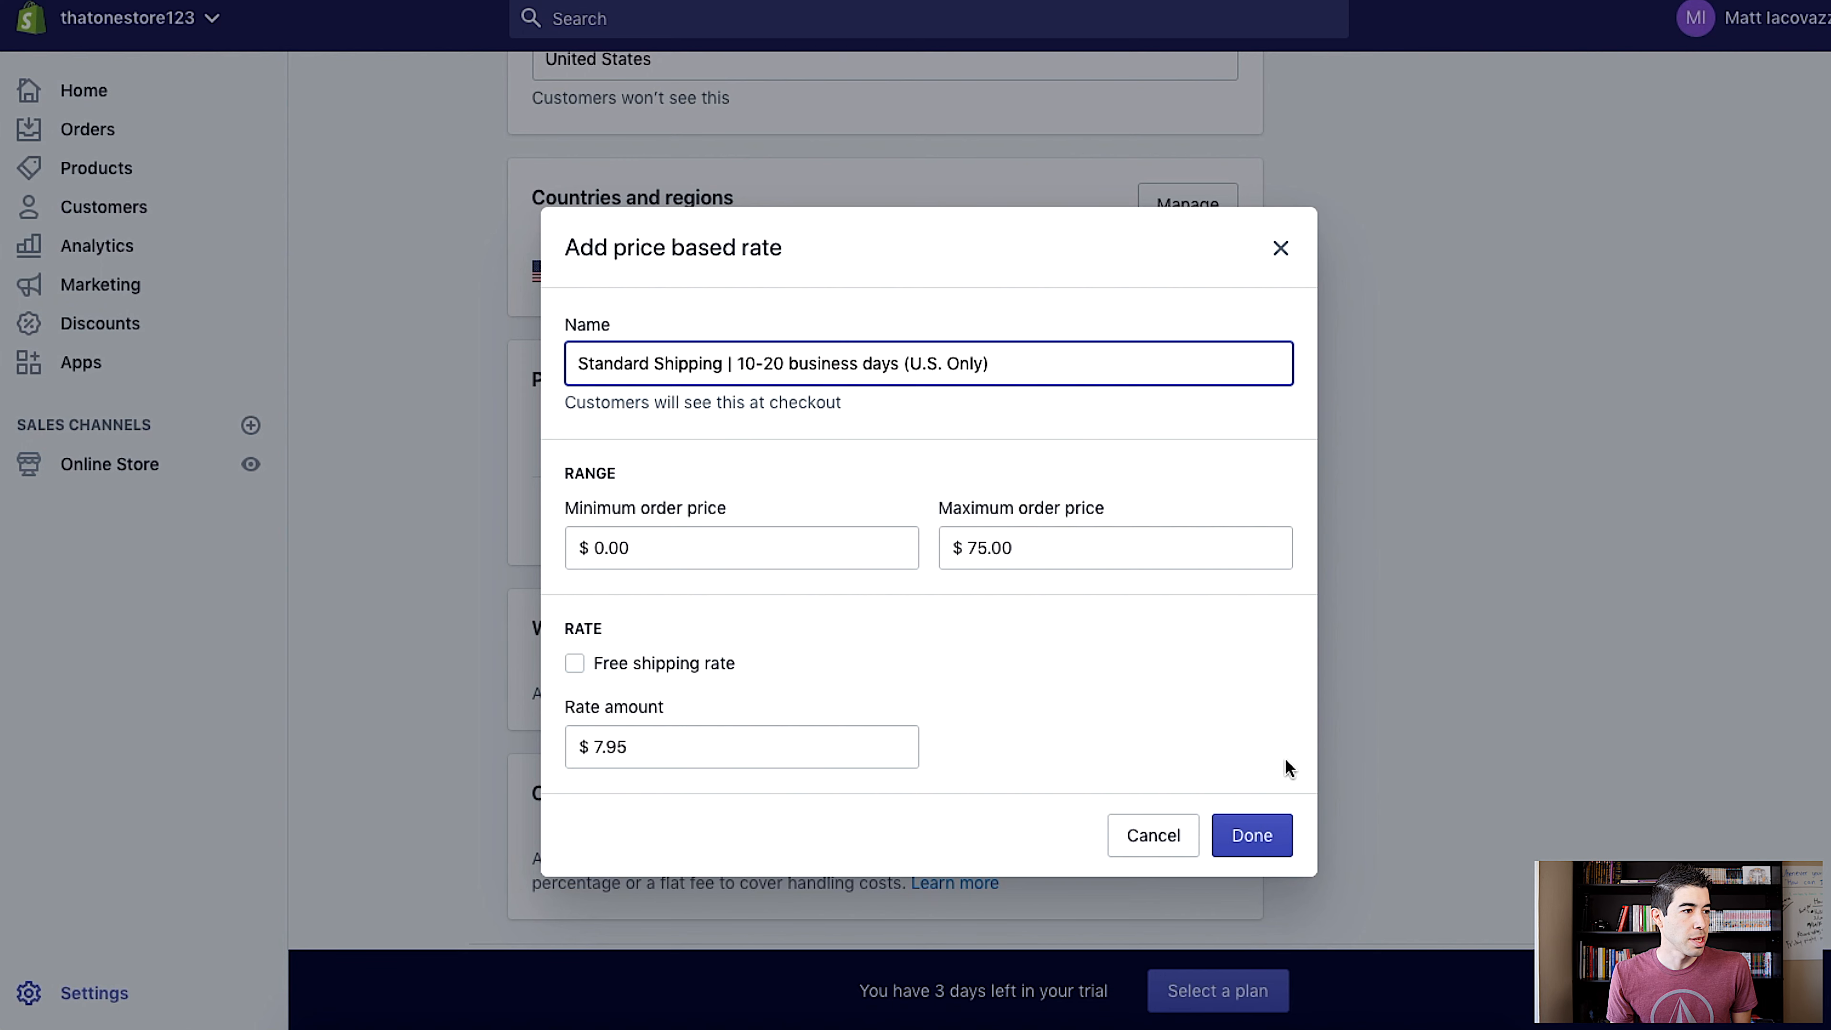
{"action": "left_click", "coordinate": [1254, 845]}
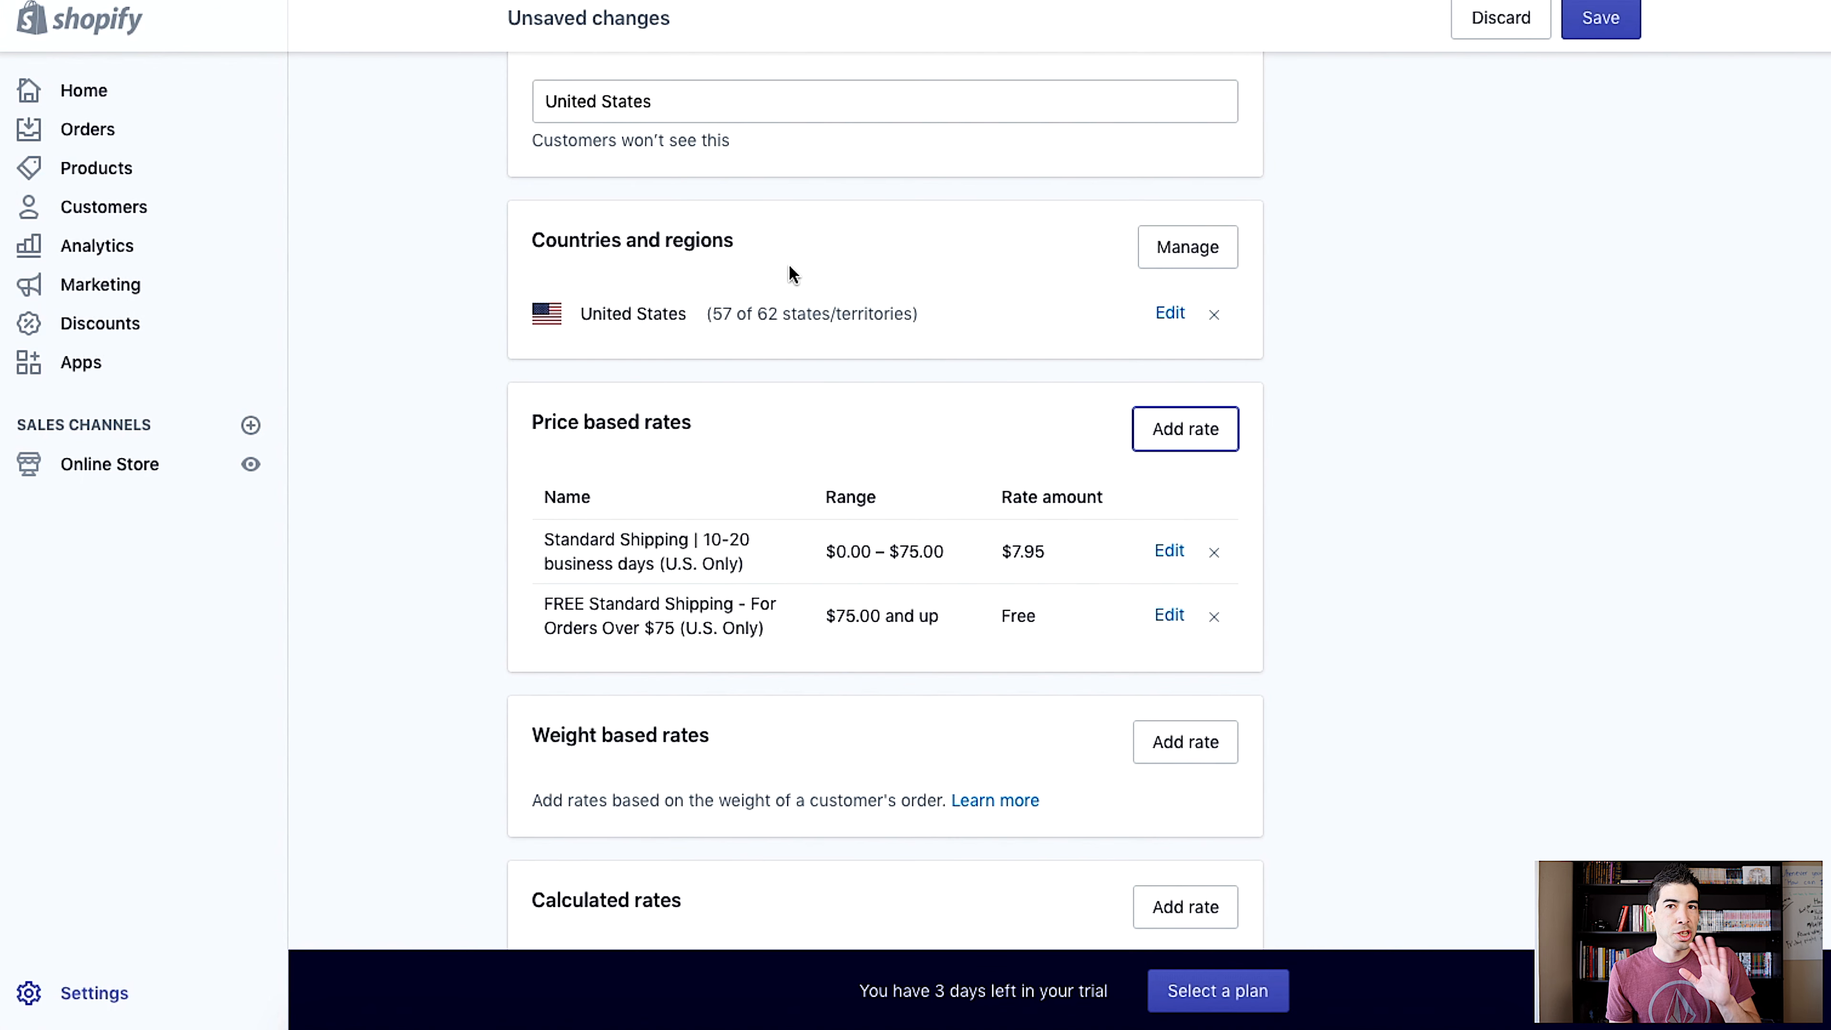
{"action": "scroll", "coordinate": [788, 267], "scroll_direction": "up", "scroll_amount": 1}
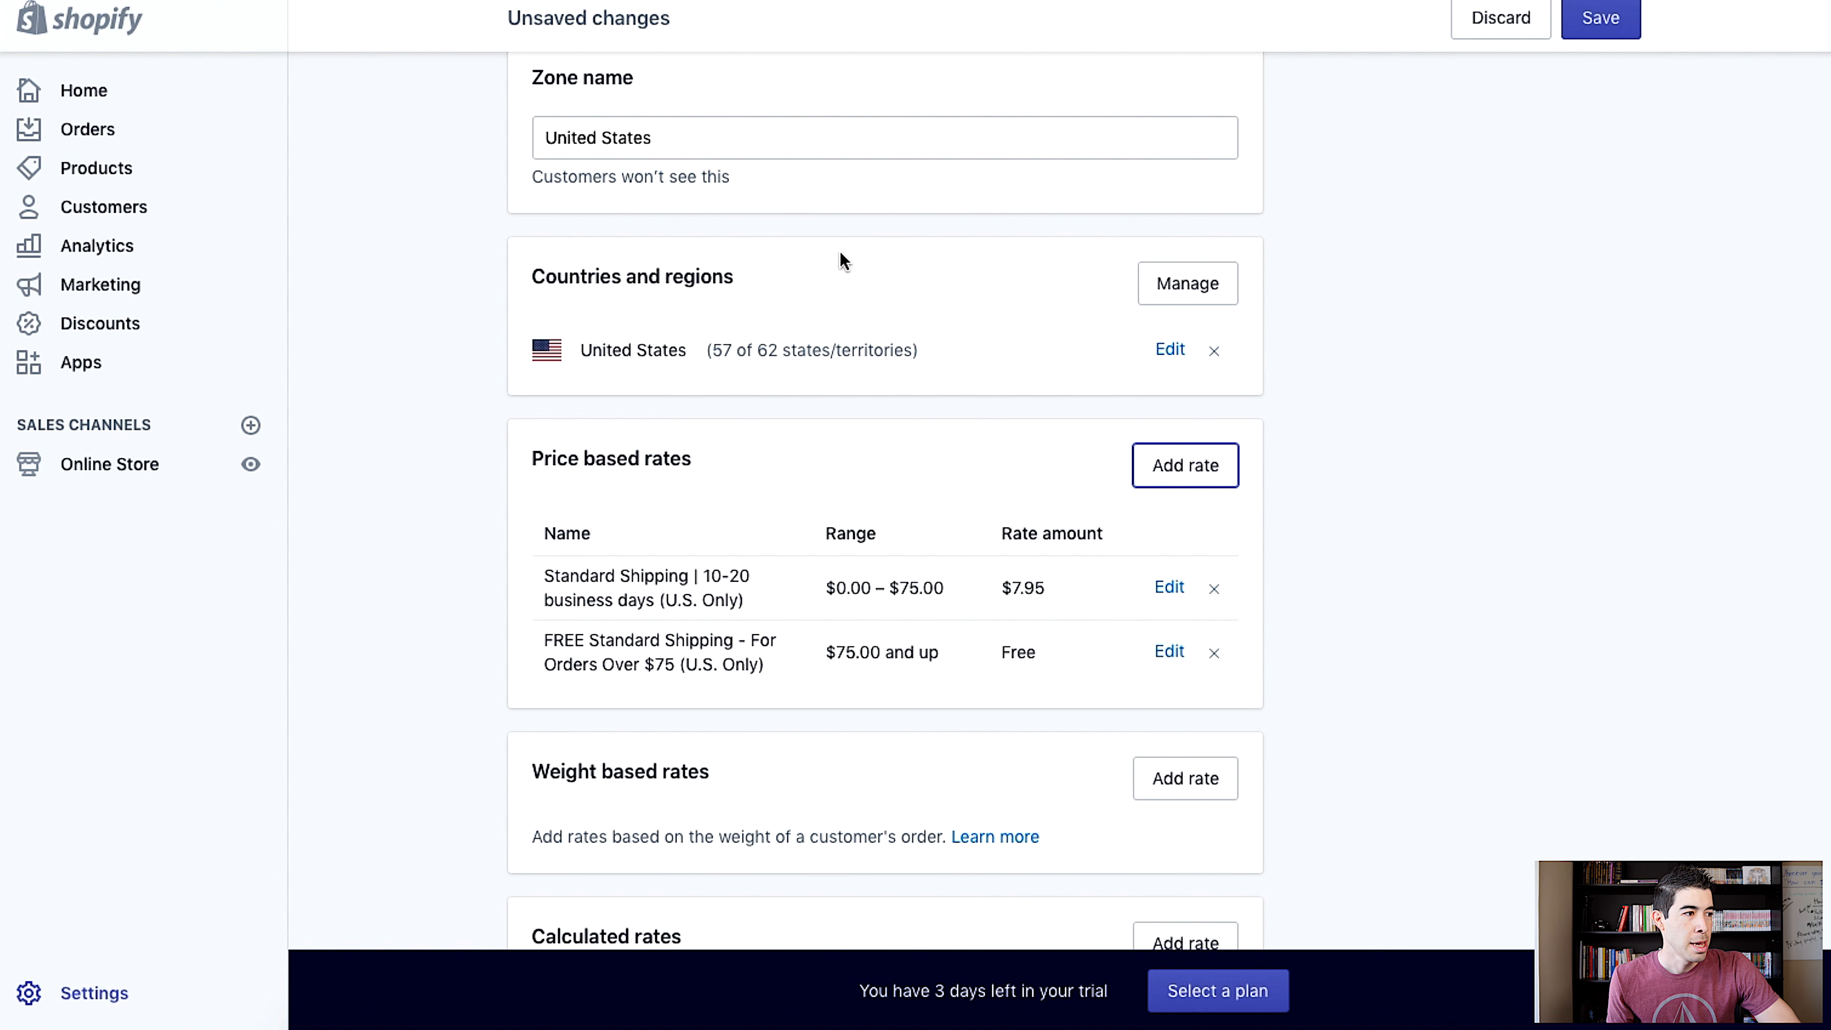
Remove the maximum order price from the "Standard Shipping | 10-20 business days (U.S. Only)" rate and apply the change
{"action": "scroll", "coordinate": [870, 294], "scroll_direction": "up", "scroll_amount": 1}
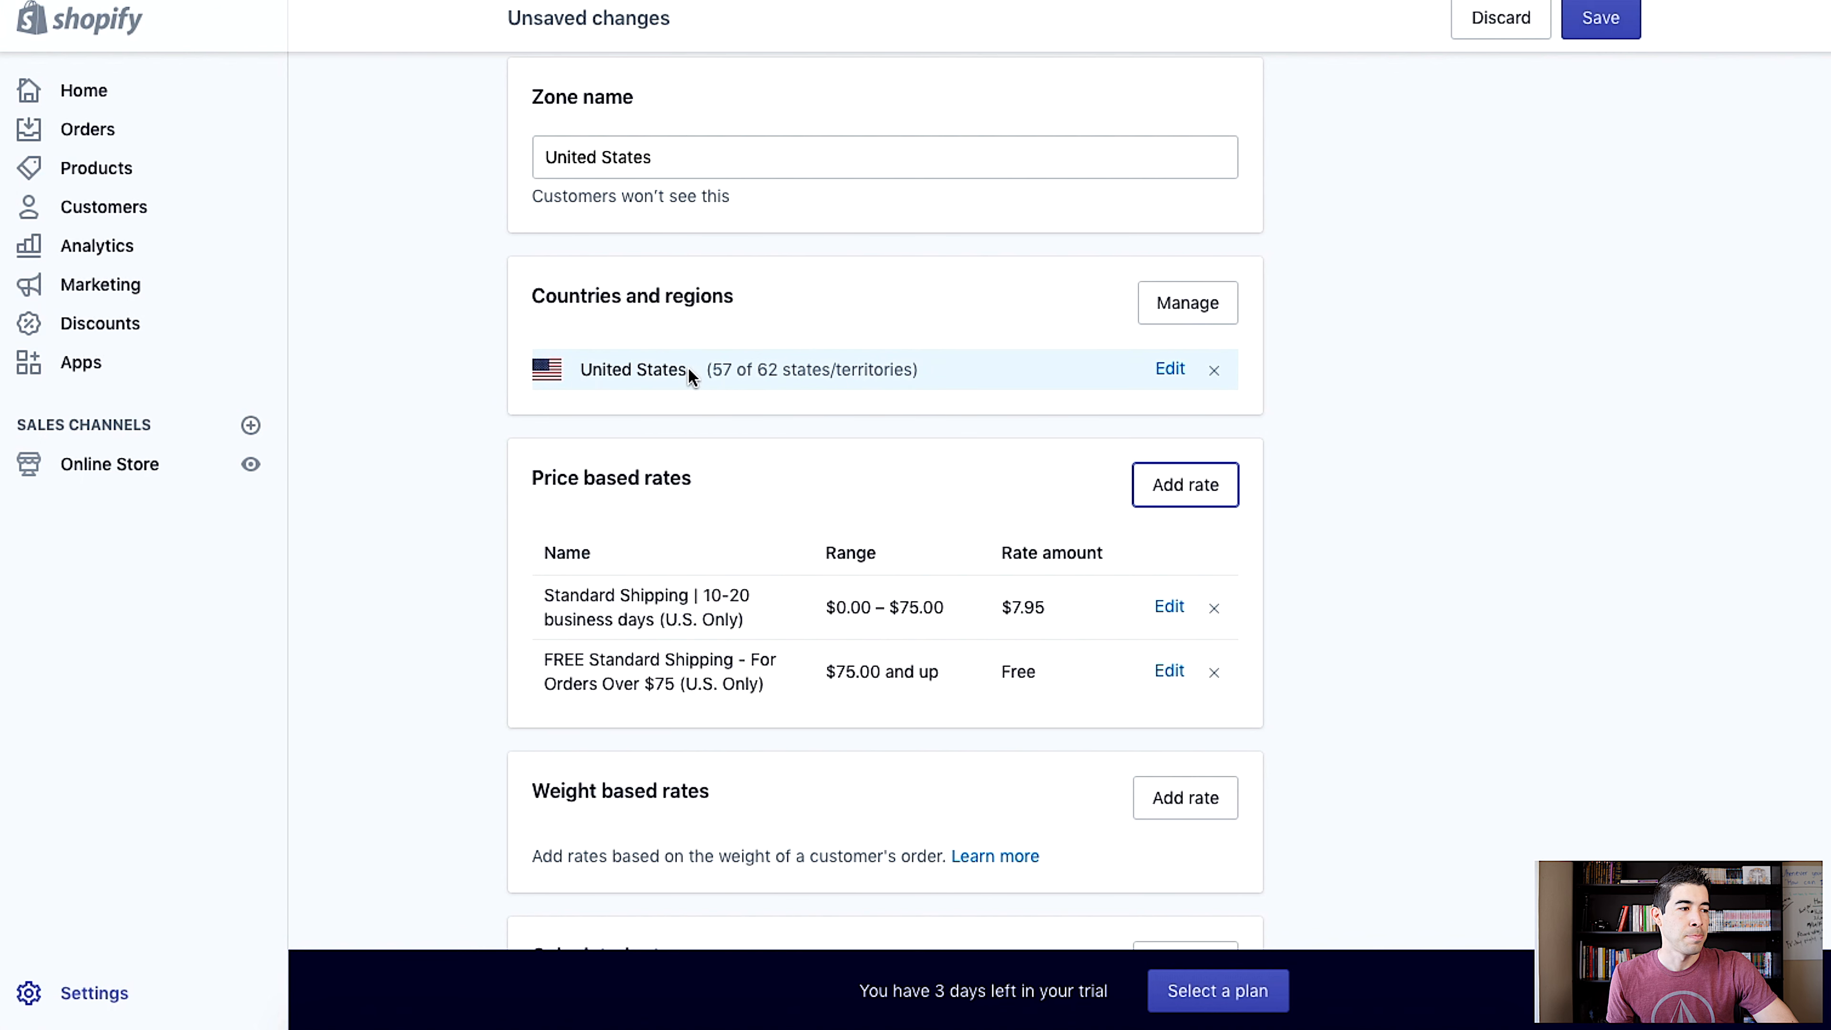
{"action": "scroll", "coordinate": [731, 374], "scroll_direction": "down", "scroll_amount": 1}
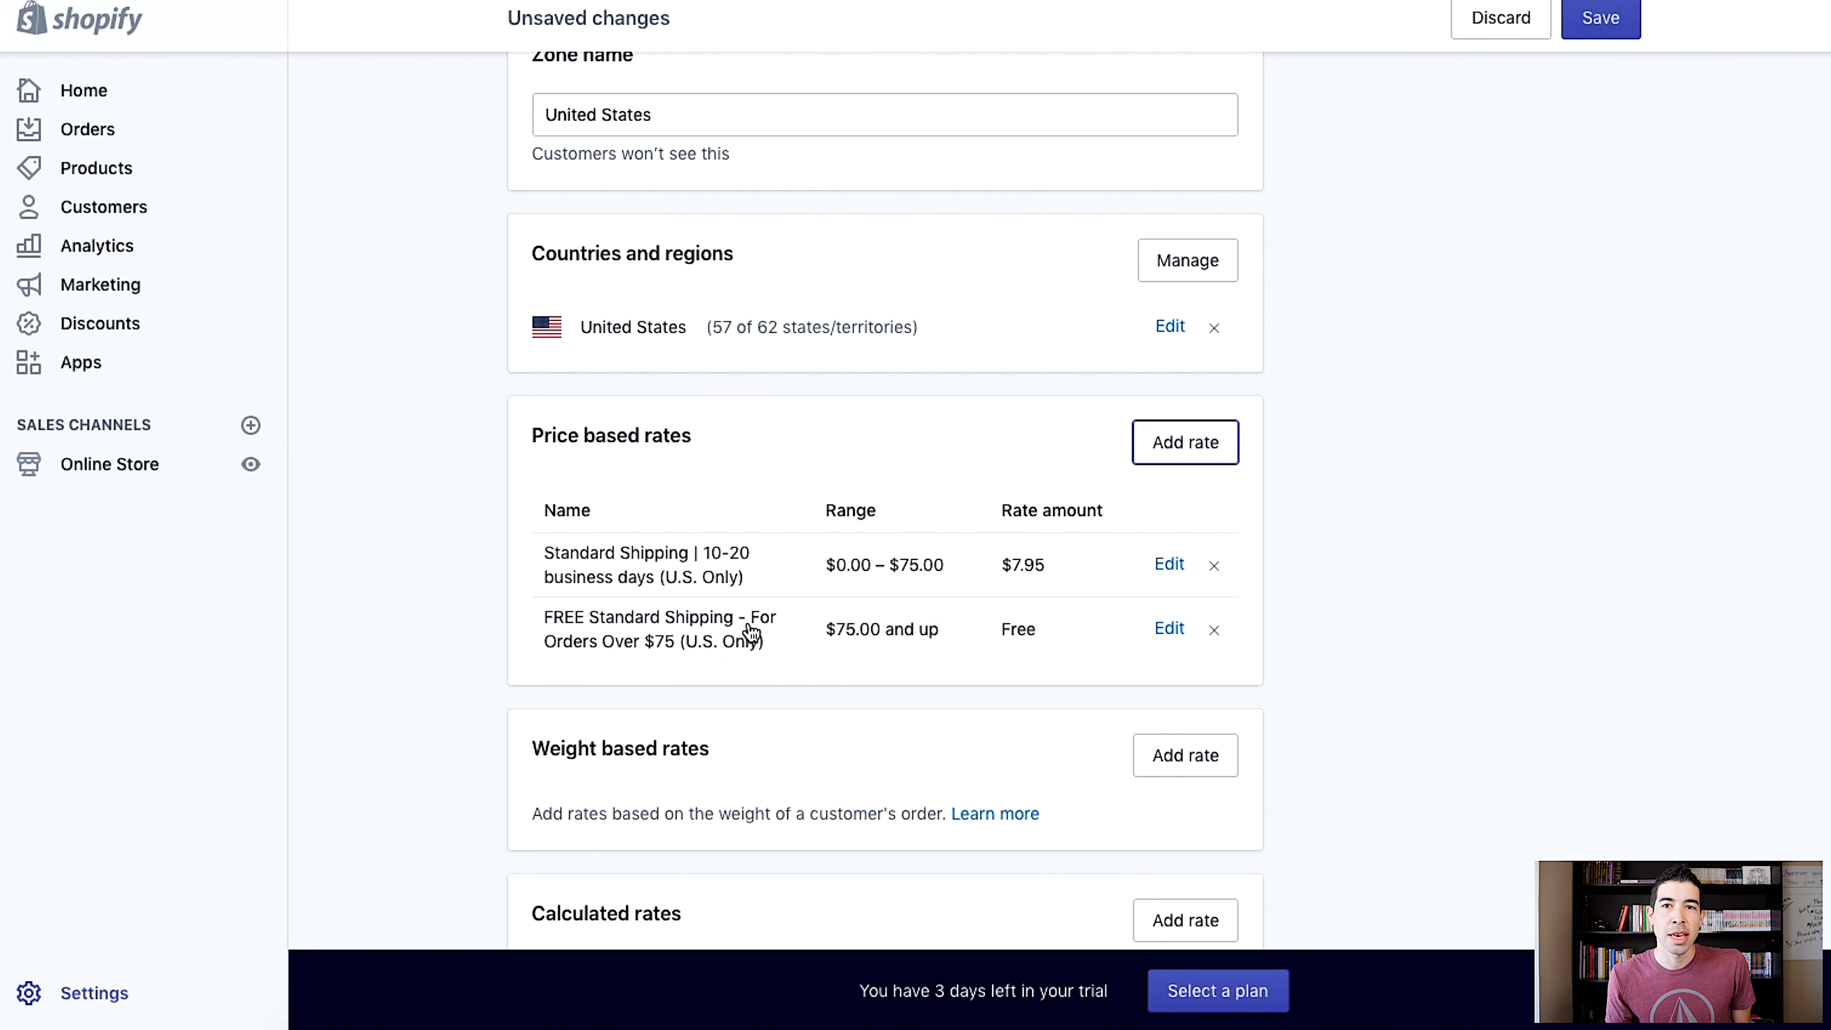
{"action": "left_click", "coordinate": [1174, 565]}
{"action": "double_click", "coordinate": [1108, 547]}
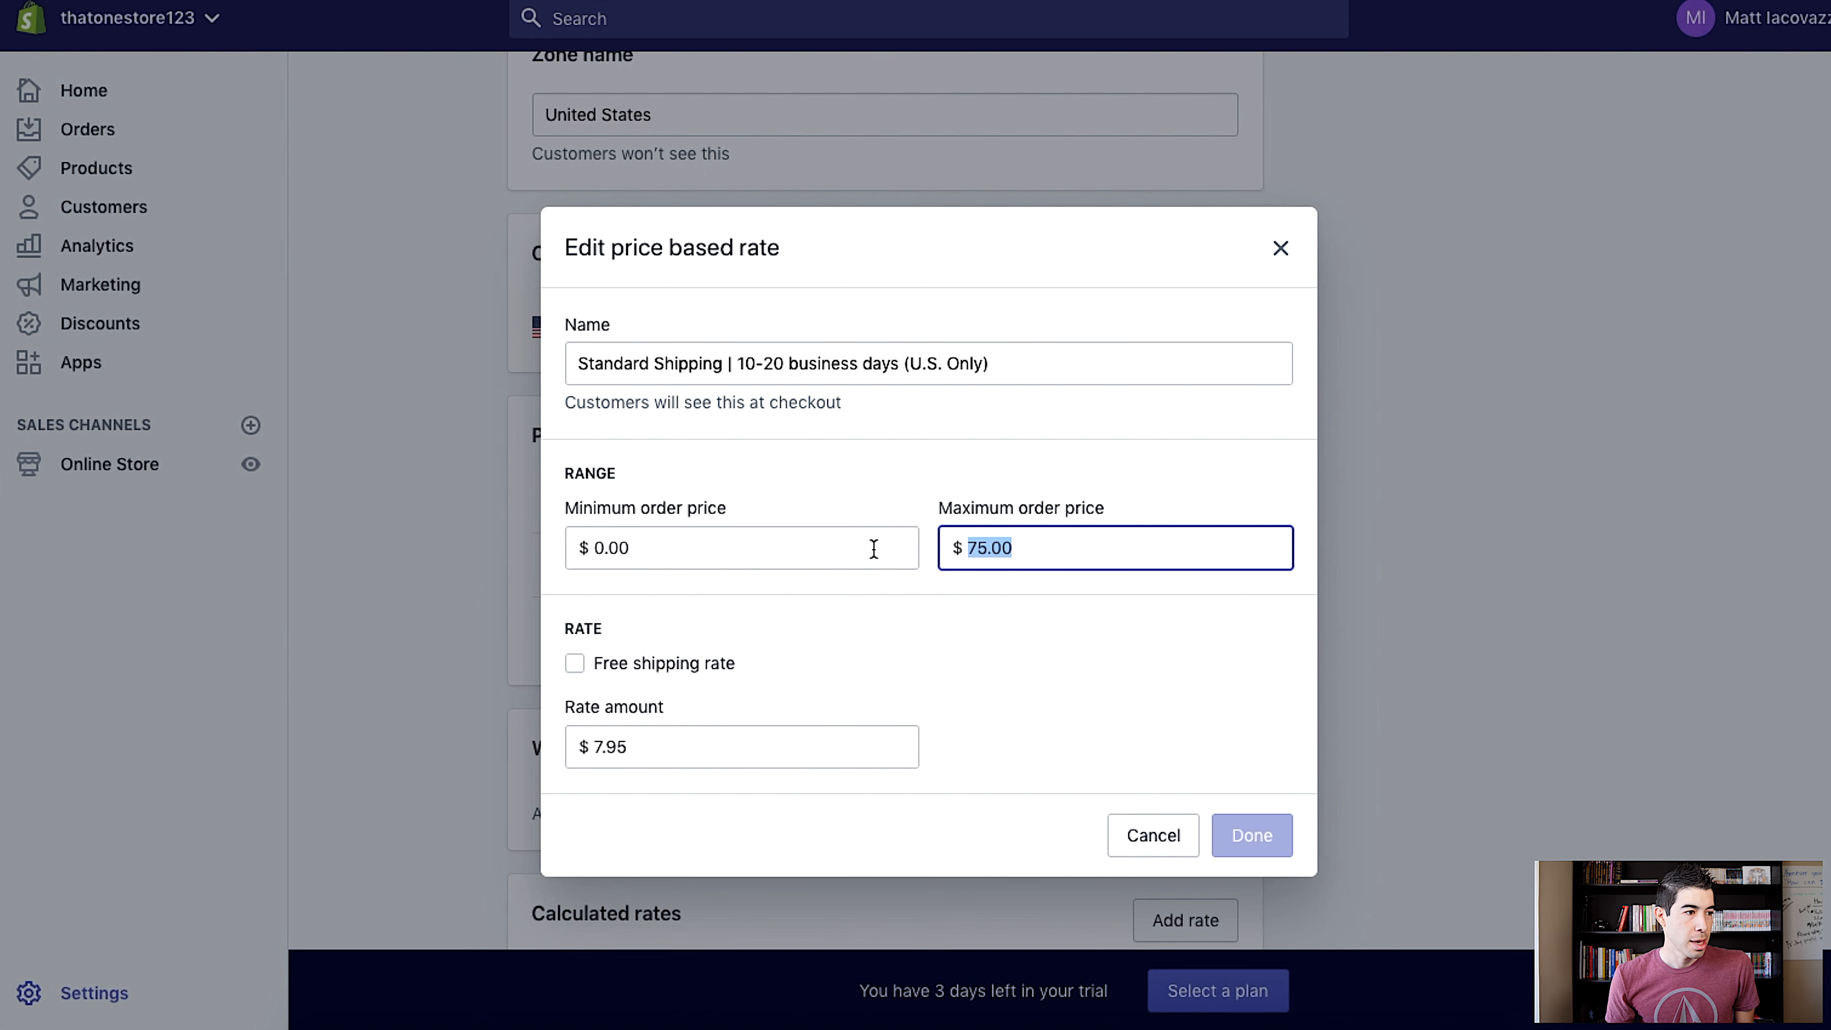
{"action": "key", "text": "BackSpace"}
{"action": "left_click", "coordinate": [1257, 838]}
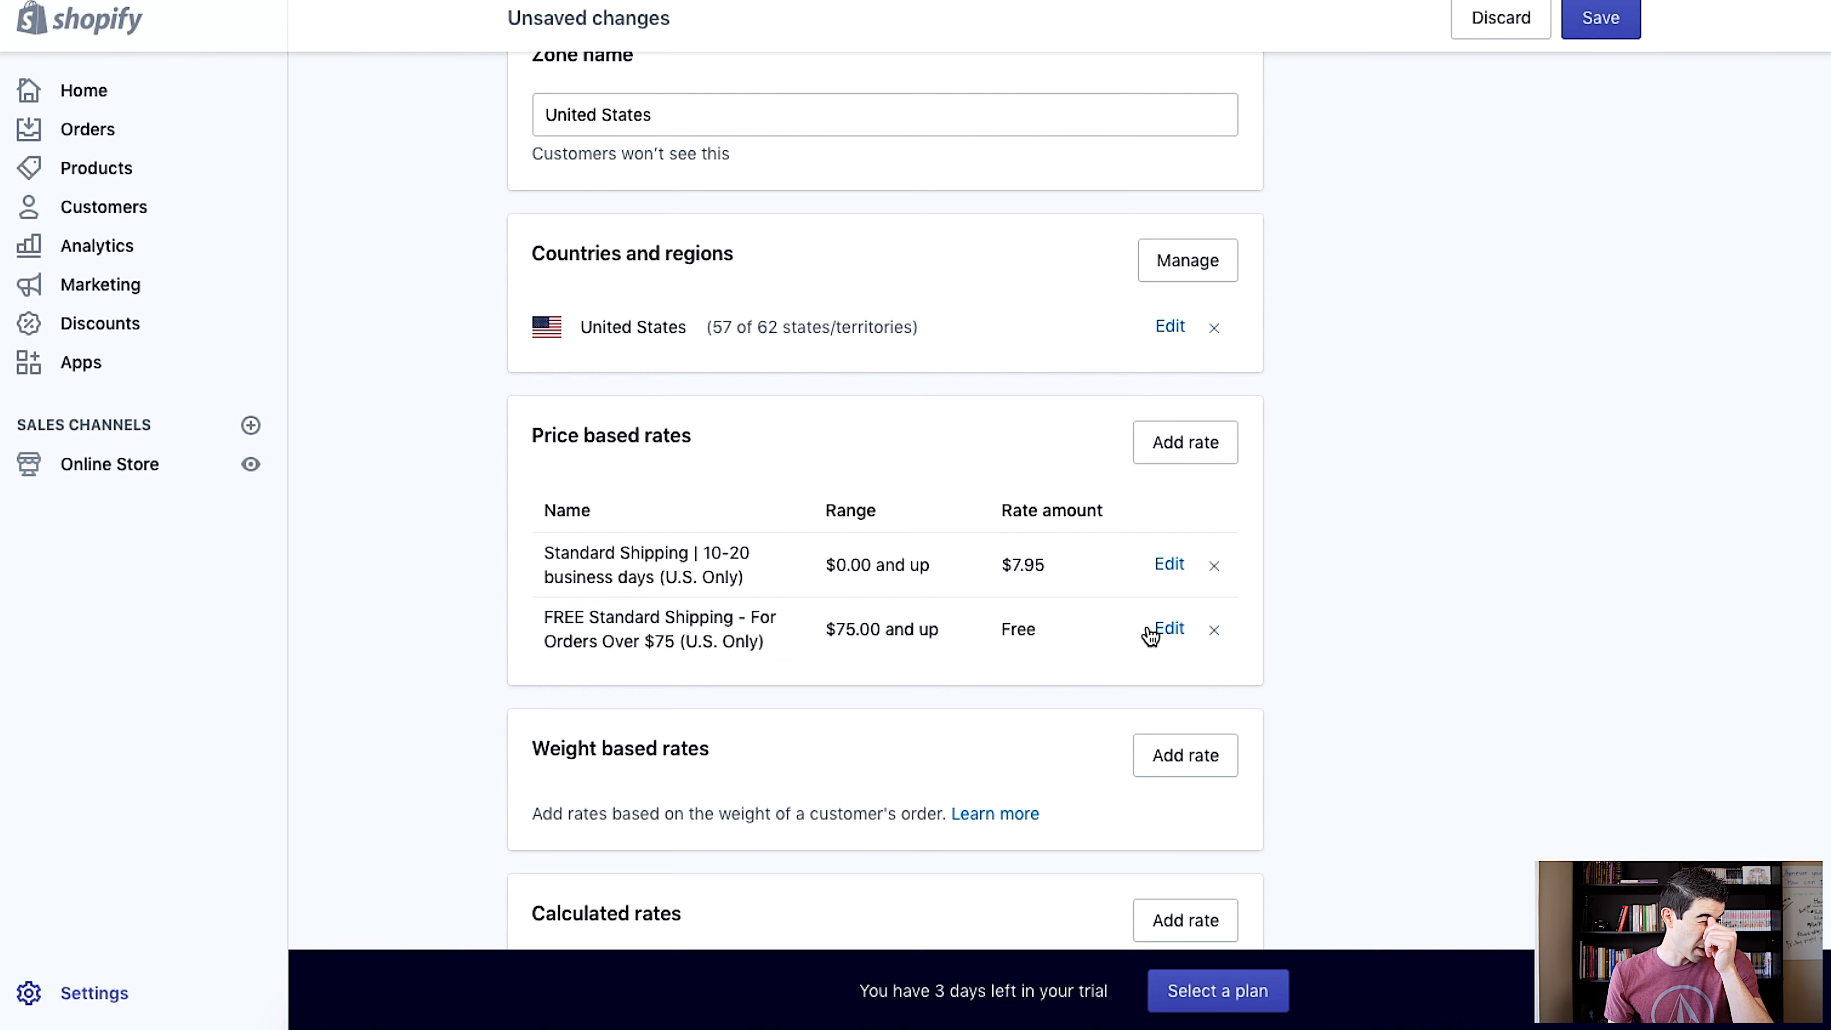
Rename the free rate "FREE Standard Shipping | 10-20 business days - For Orders Over $75 (U.S. Only)" and apply the change
{"action": "left_click", "coordinate": [1169, 628]}
{"action": "left_click", "coordinate": [778, 364]}
{"action": "key", "text": "BackSpace"}
{"action": "key", "text": "BackSpace"}
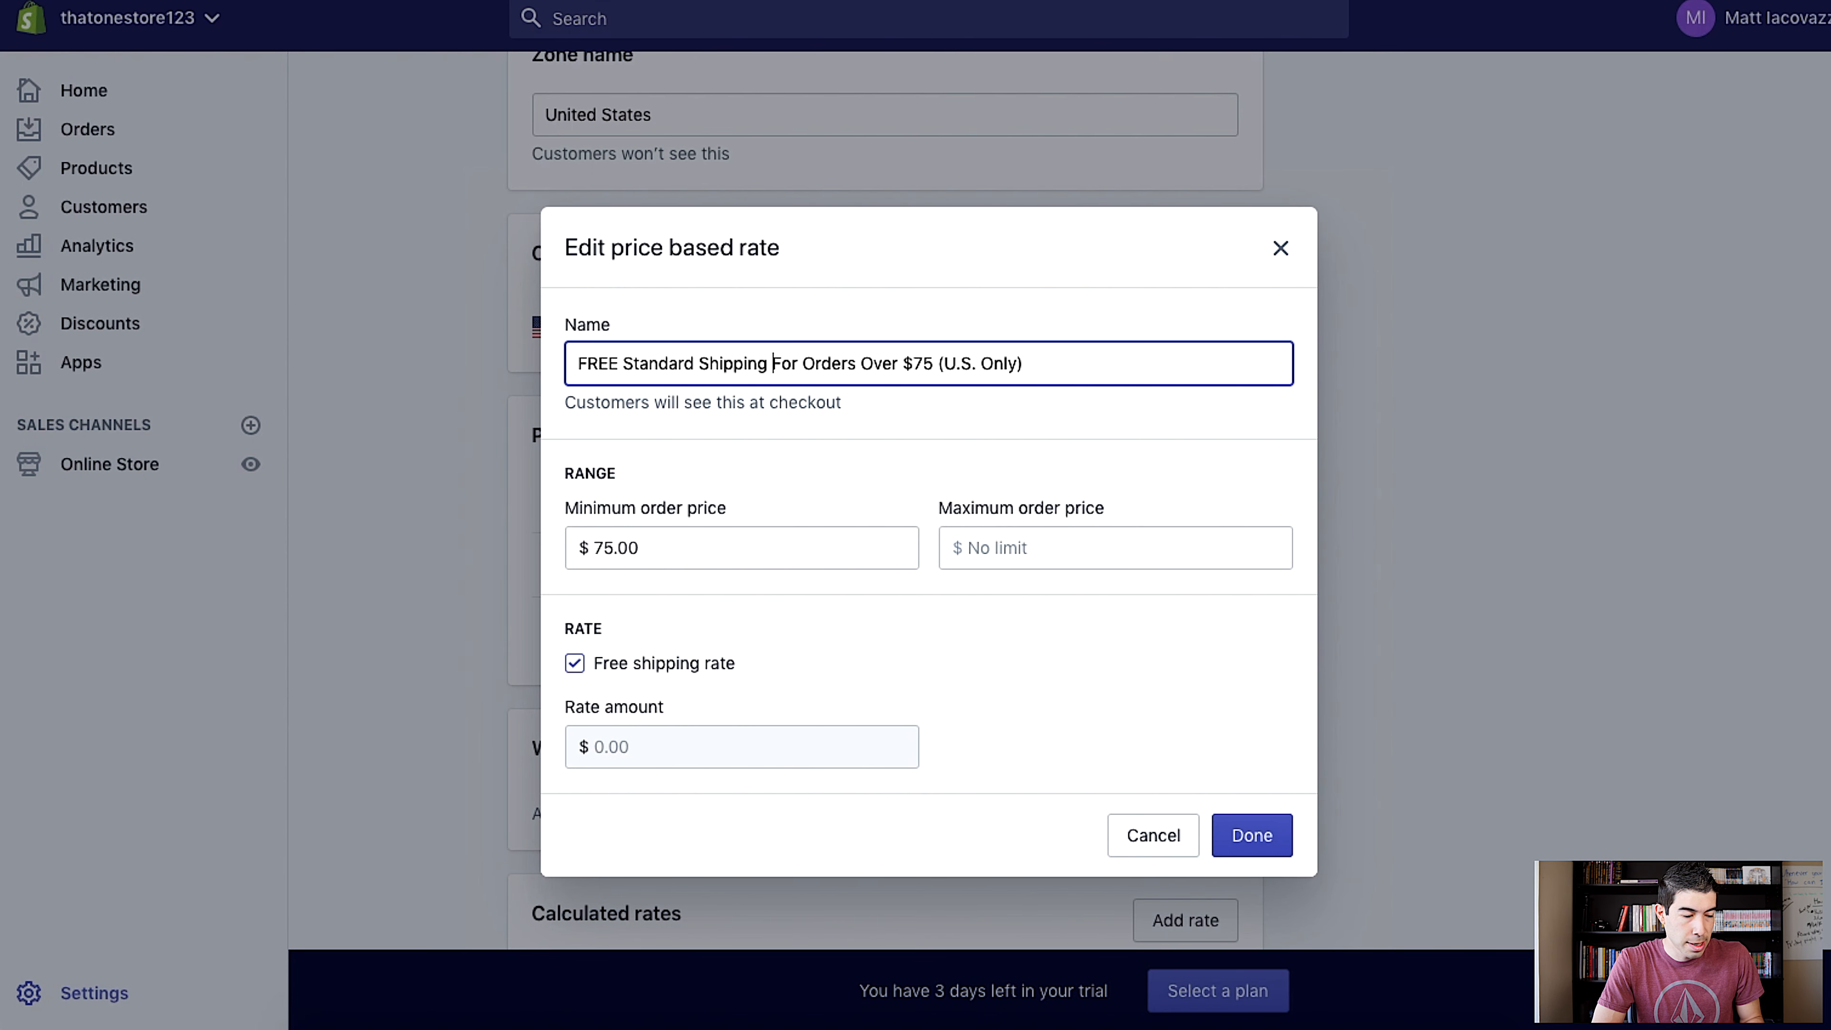
{"action": "type", "text": "| 10-20 "}
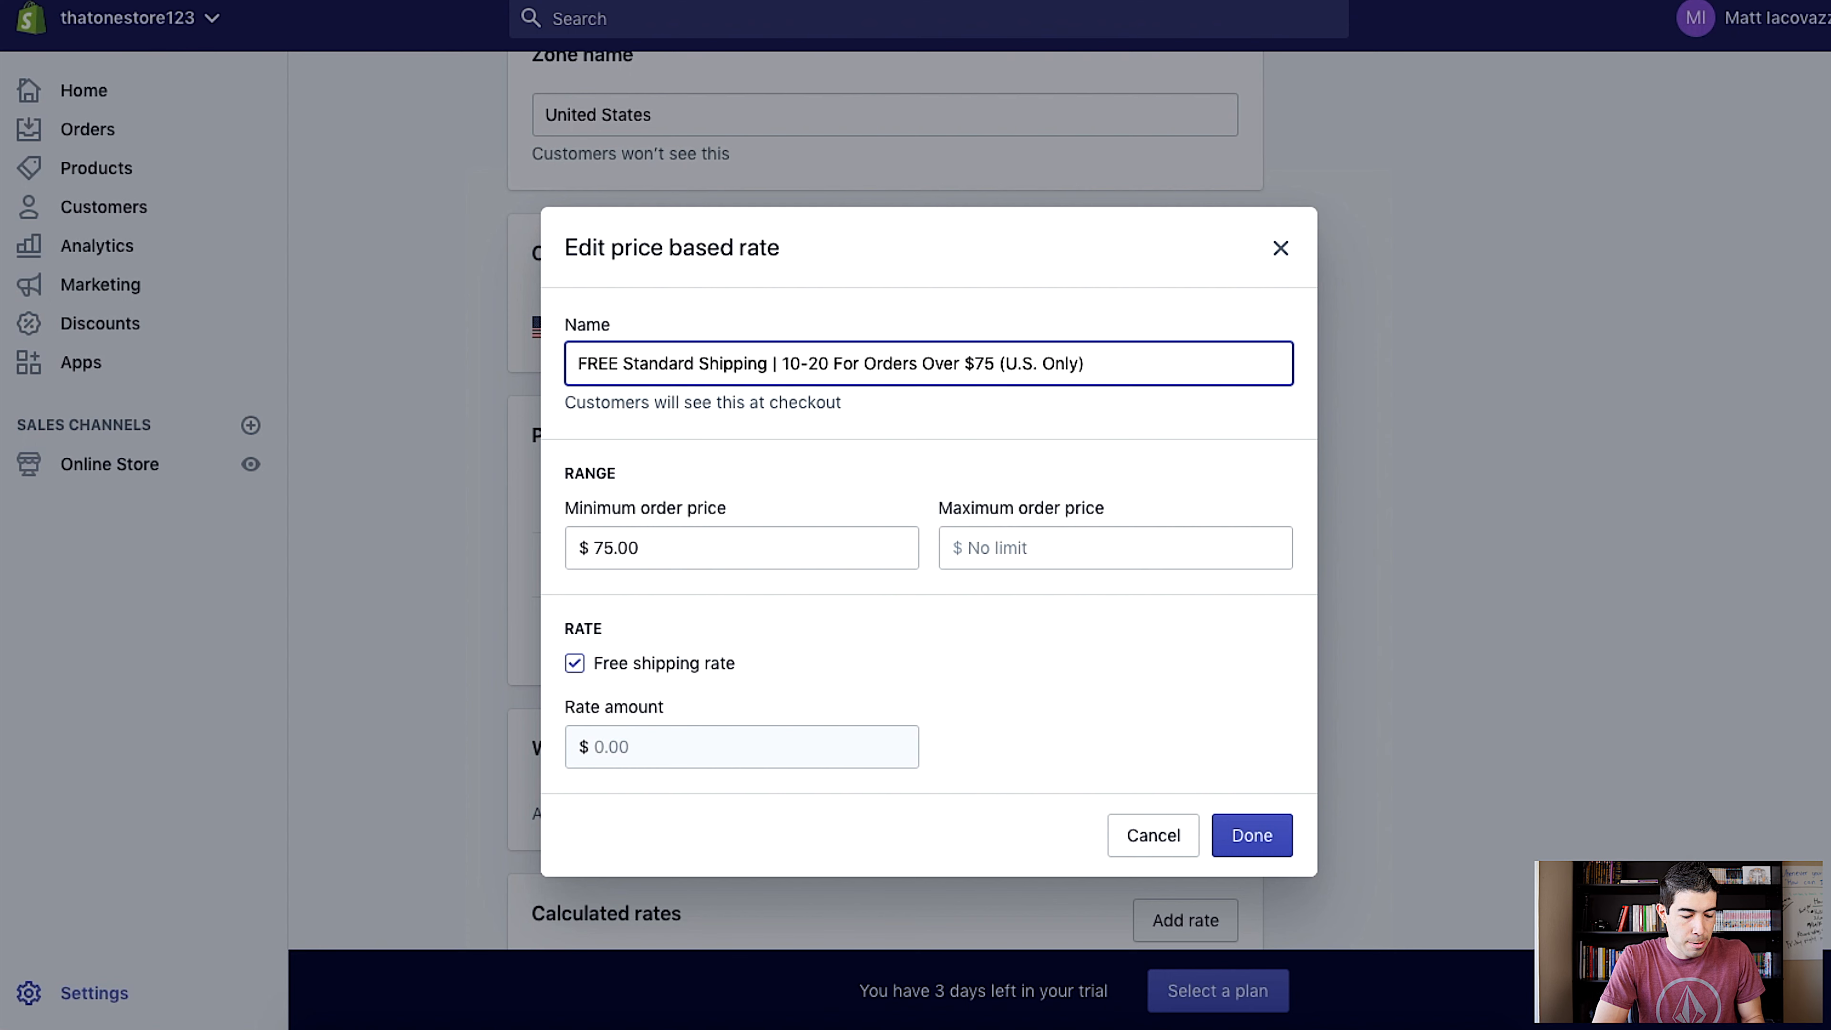
{"action": "type", "text": "business d"}
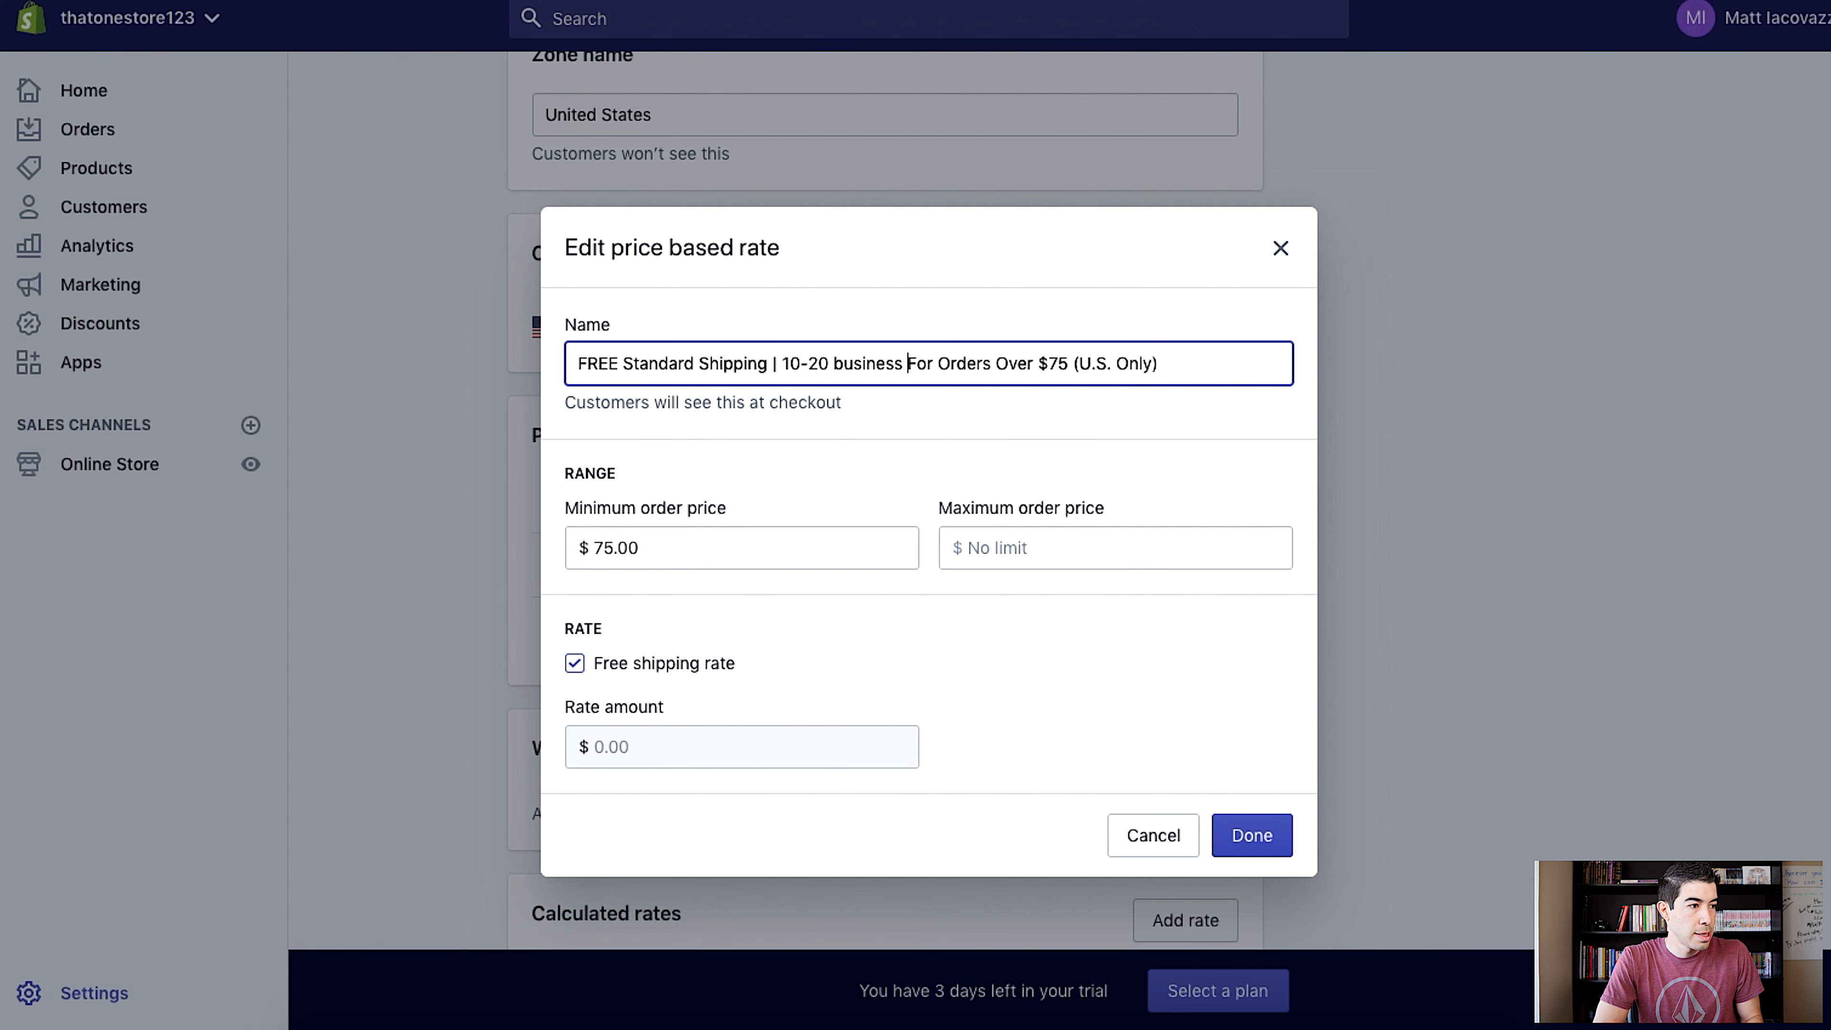
{"action": "type", "text": "ays"}
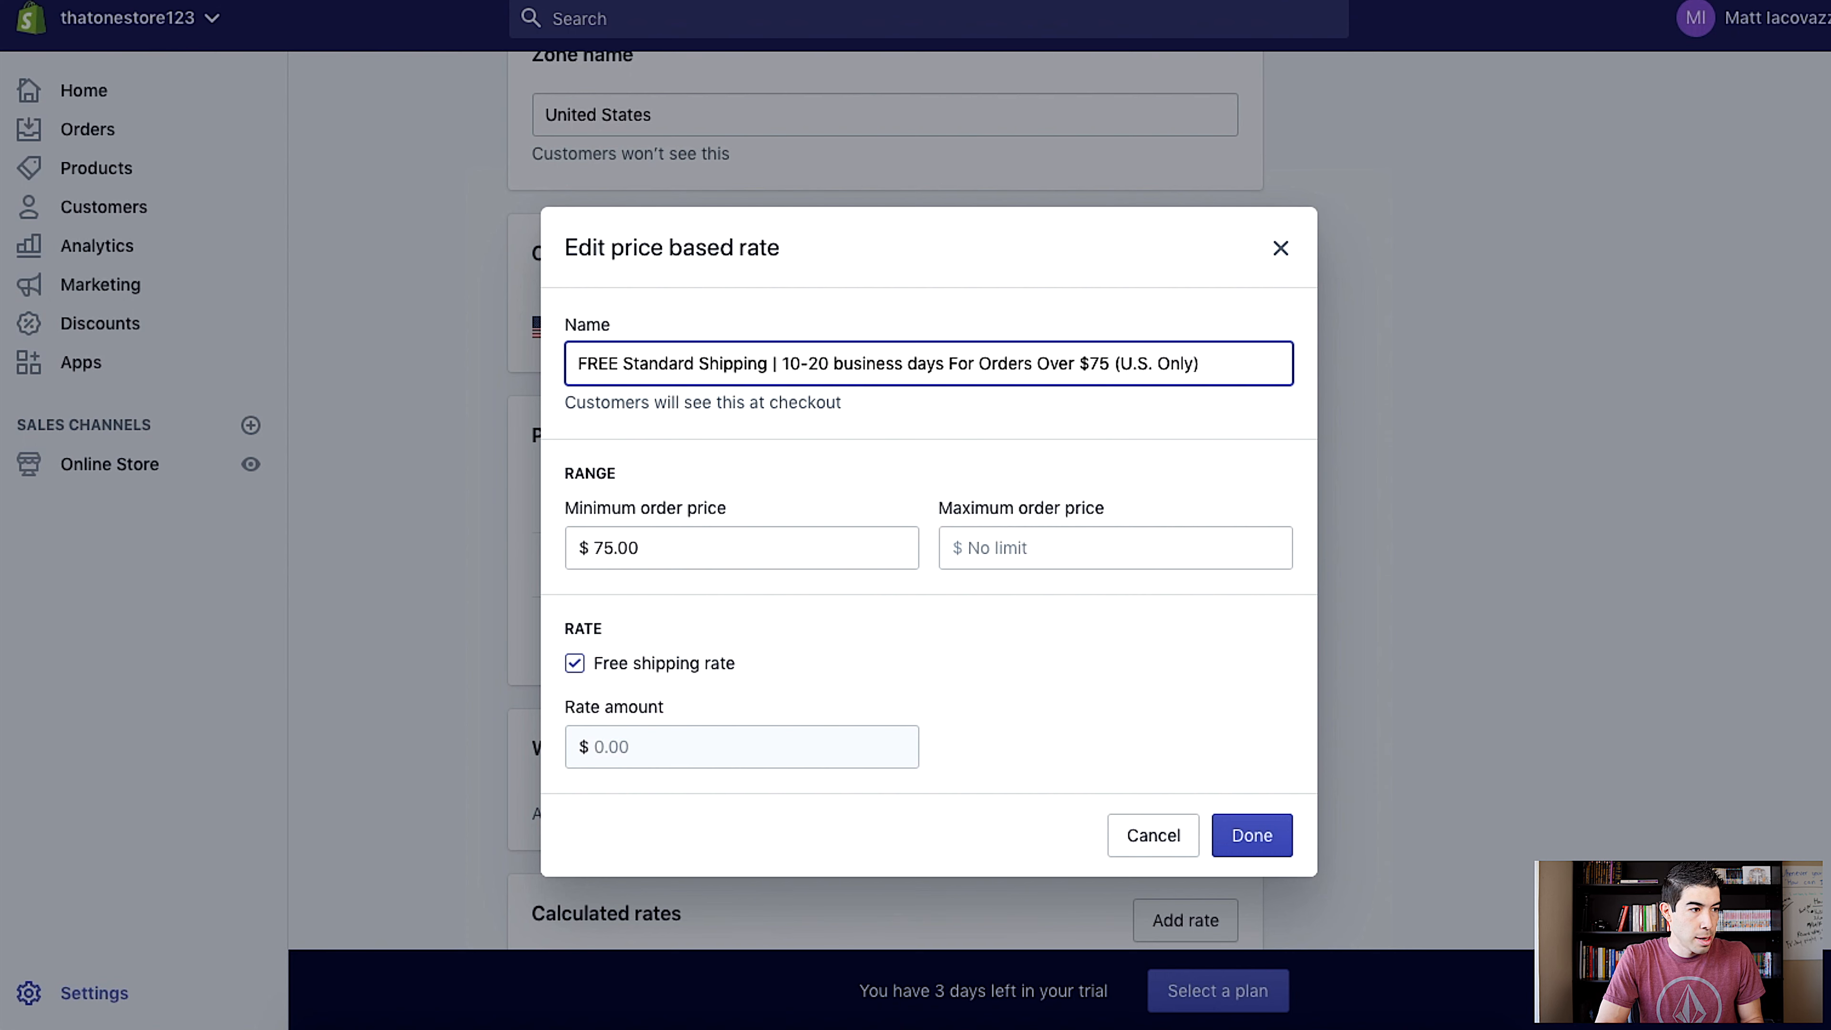
{"action": "type", "text": " -"}
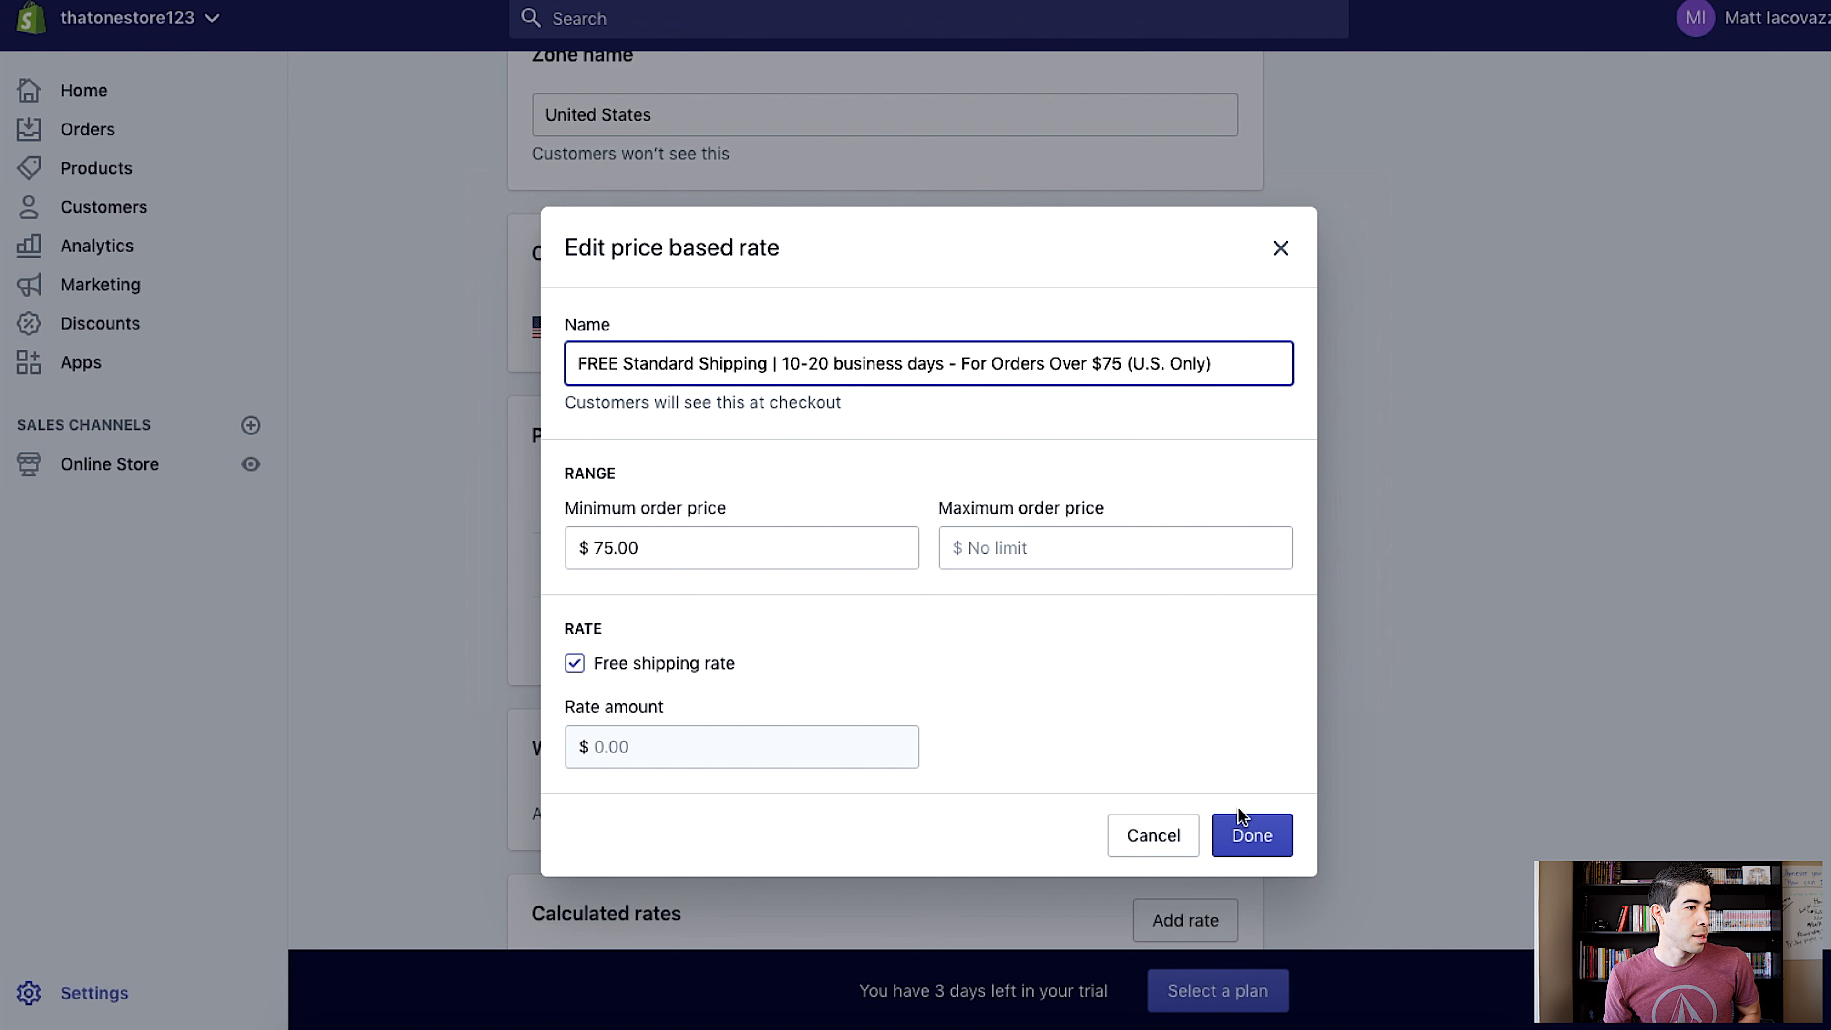
{"action": "left_click", "coordinate": [1252, 835]}
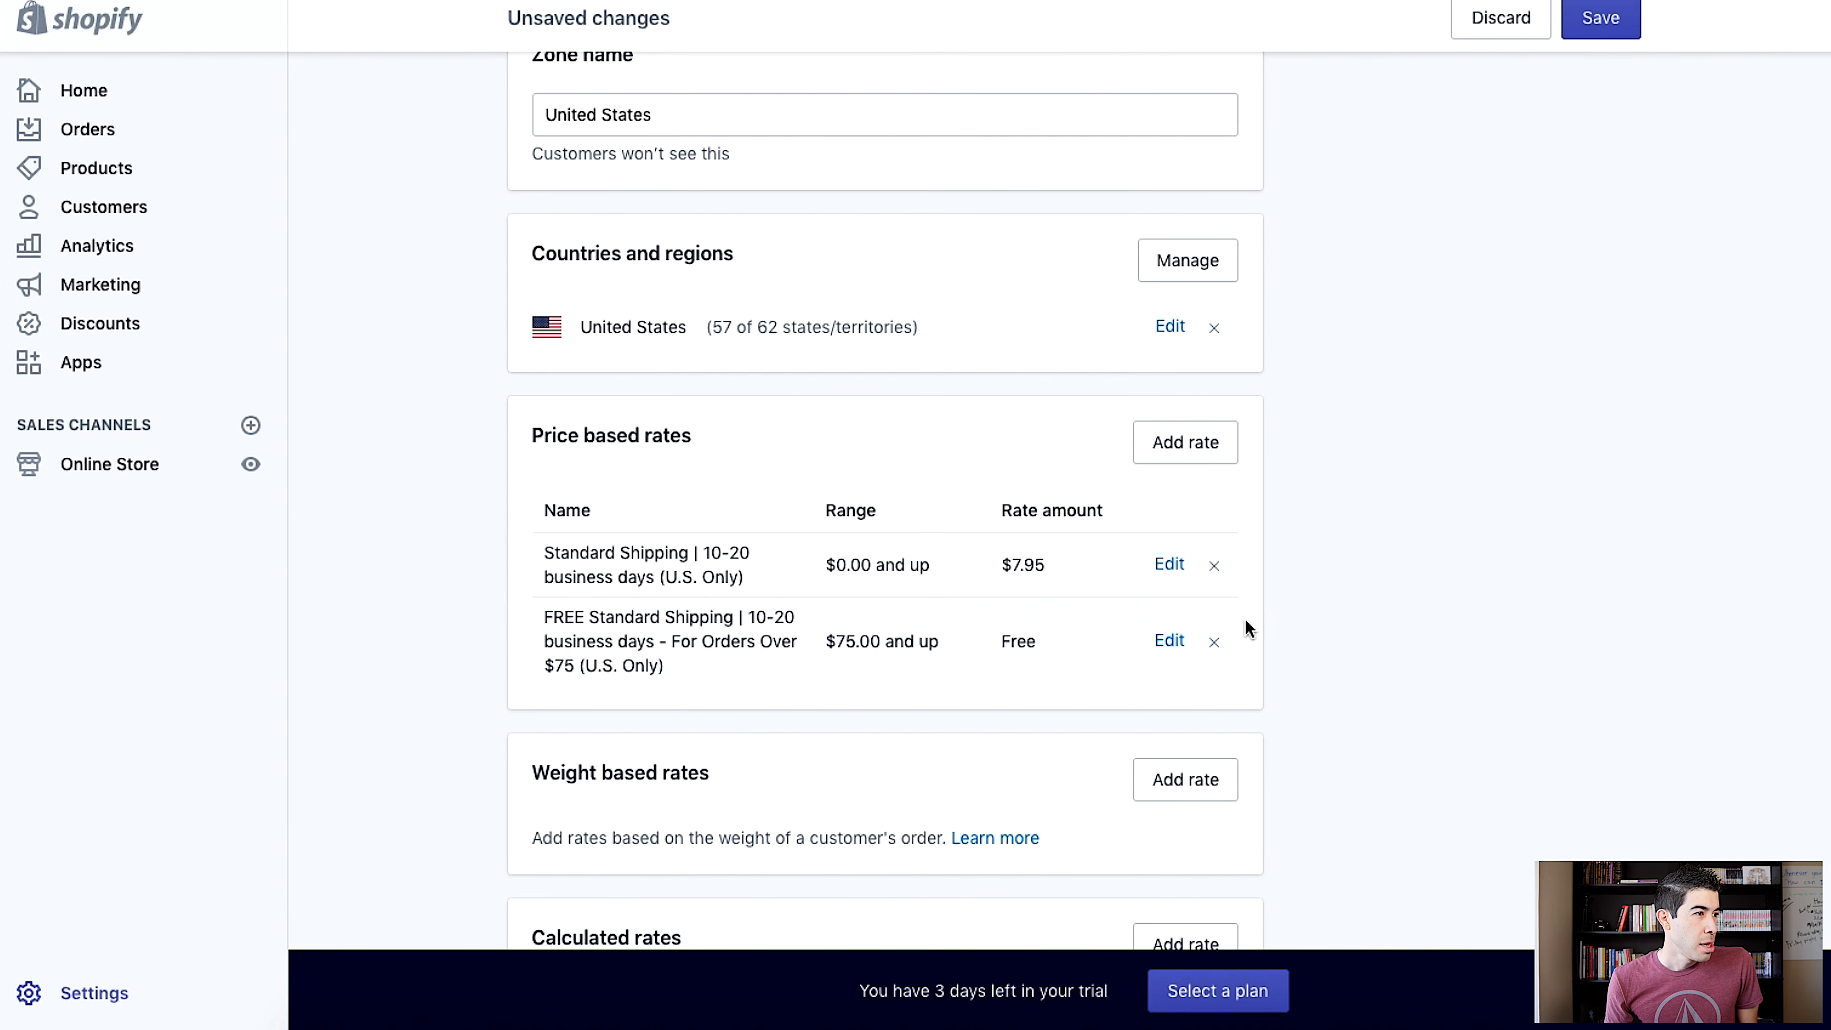
Save the United States shipping zone with its two price based rates
{"action": "scroll", "coordinate": [1307, 549], "scroll_direction": "down", "scroll_amount": 1}
{"action": "scroll", "coordinate": [1309, 549], "scroll_direction": "up", "scroll_amount": 3}
{"action": "left_click", "coordinate": [1600, 19]}
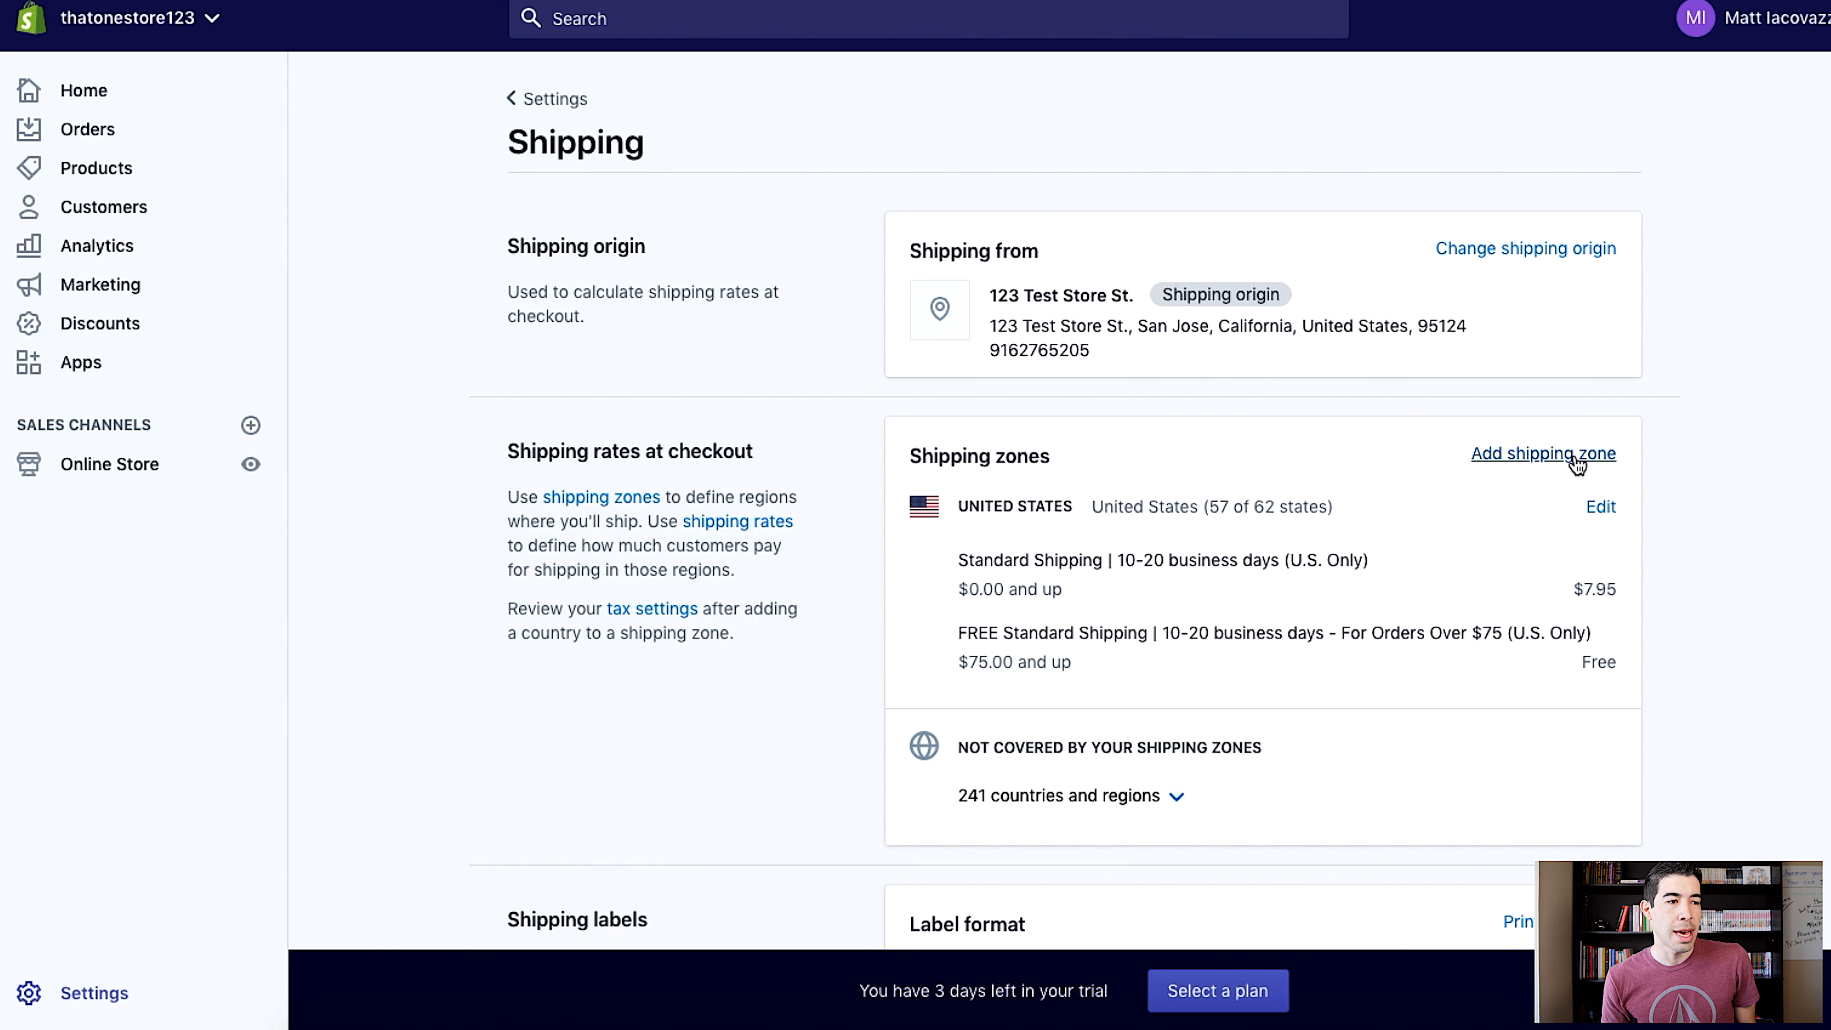
Create another shipping zone that covers the United Kingdom and name it "UK"
{"action": "left_click", "coordinate": [1588, 462]}
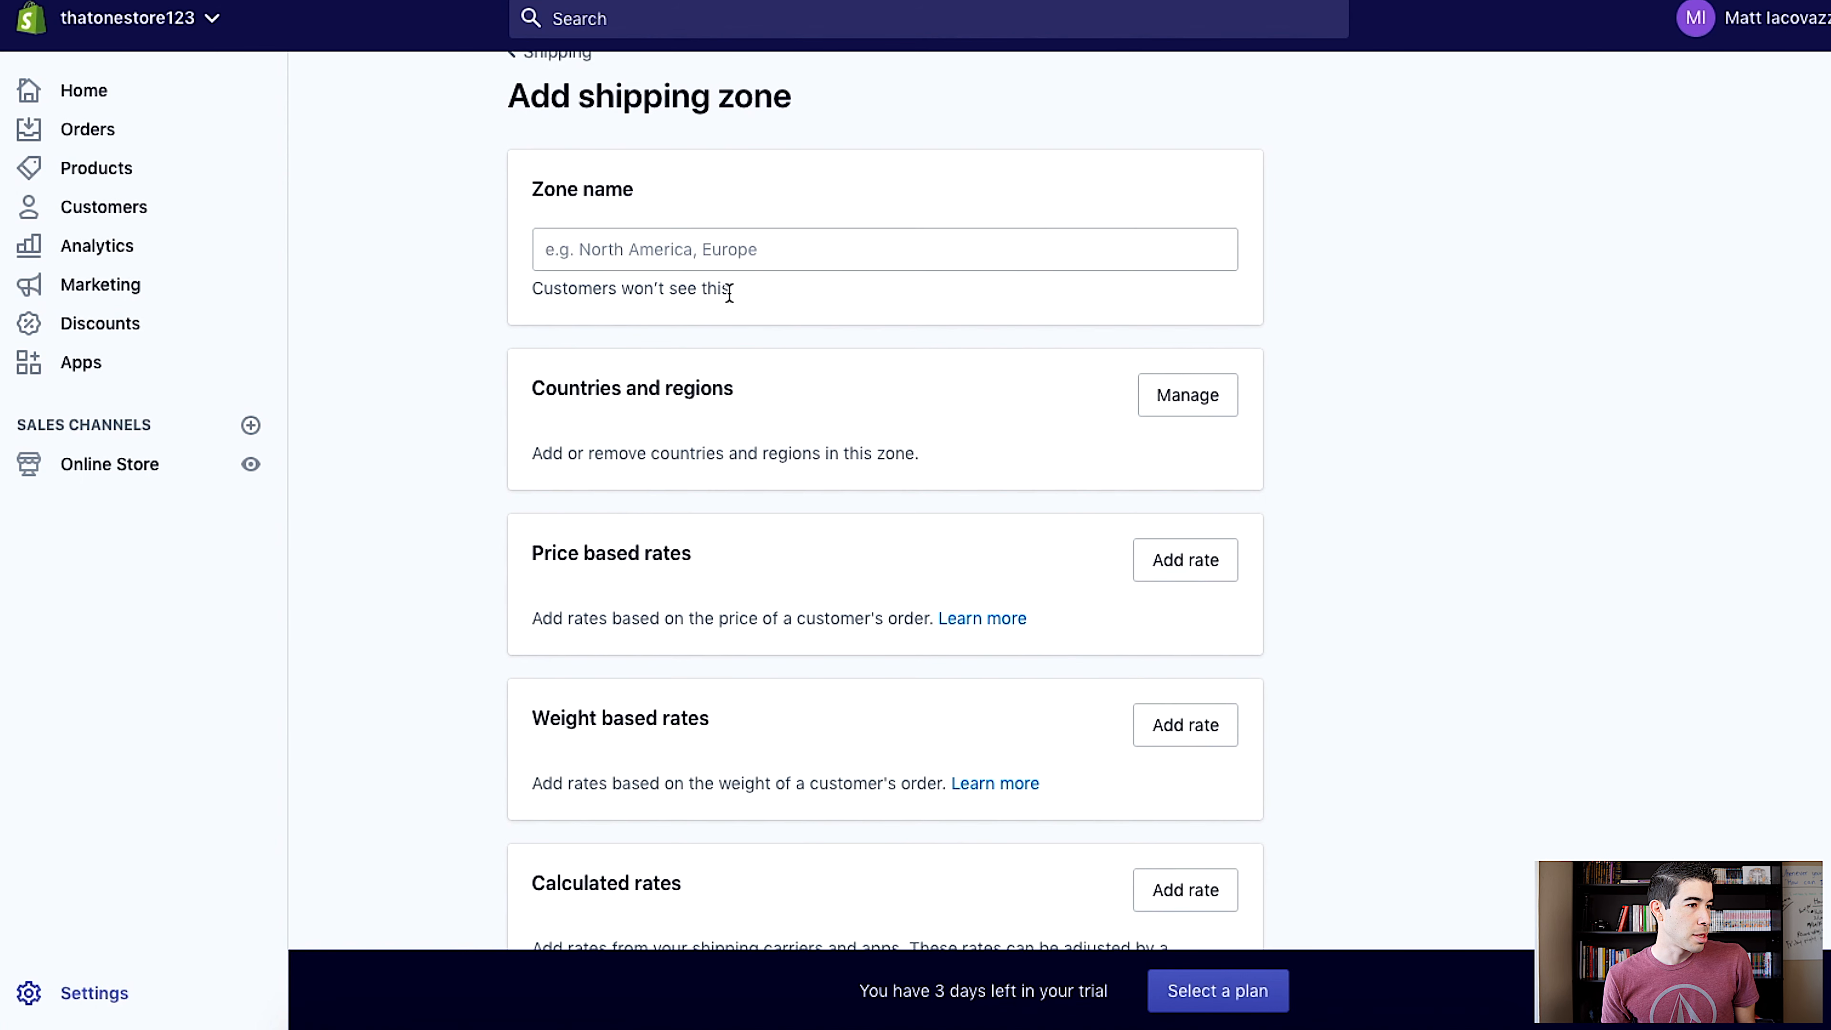
{"action": "left_click", "coordinate": [1157, 397]}
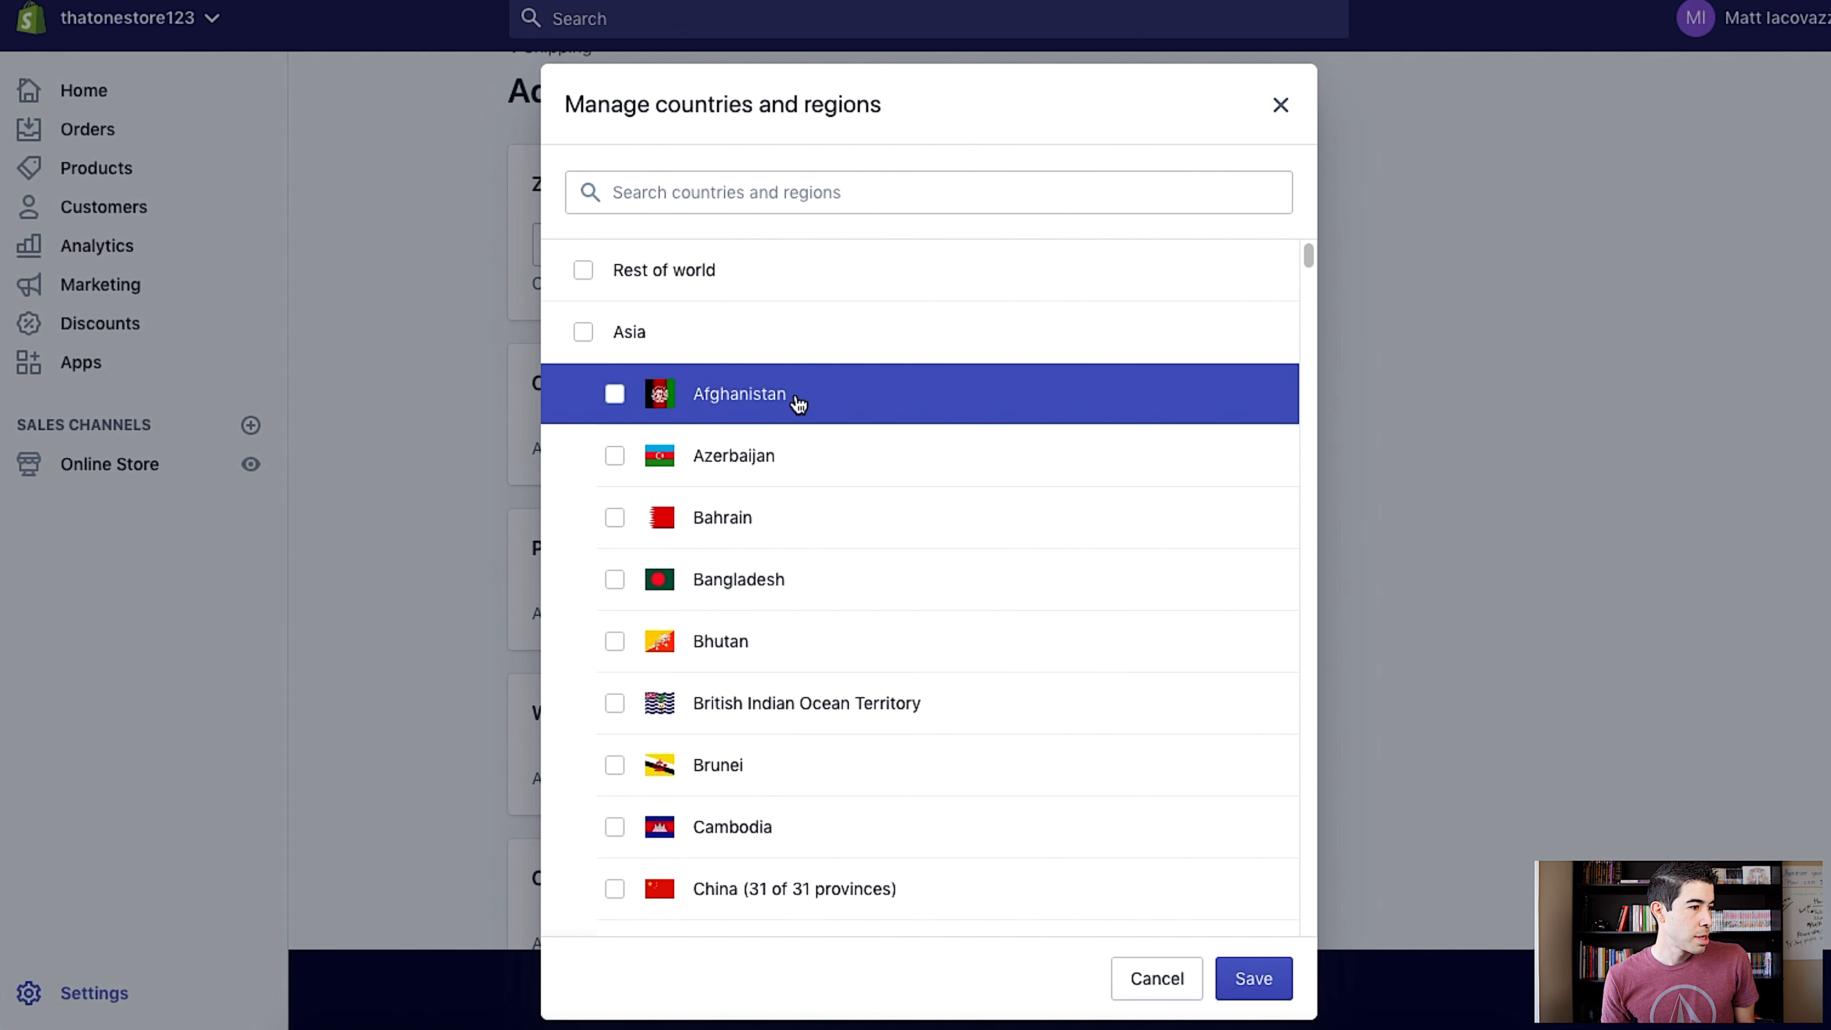
{"action": "scroll", "coordinate": [703, 397], "scroll_direction": "down", "scroll_amount": 15}
{"action": "scroll", "coordinate": [716, 391], "scroll_direction": "down", "scroll_amount": 20}
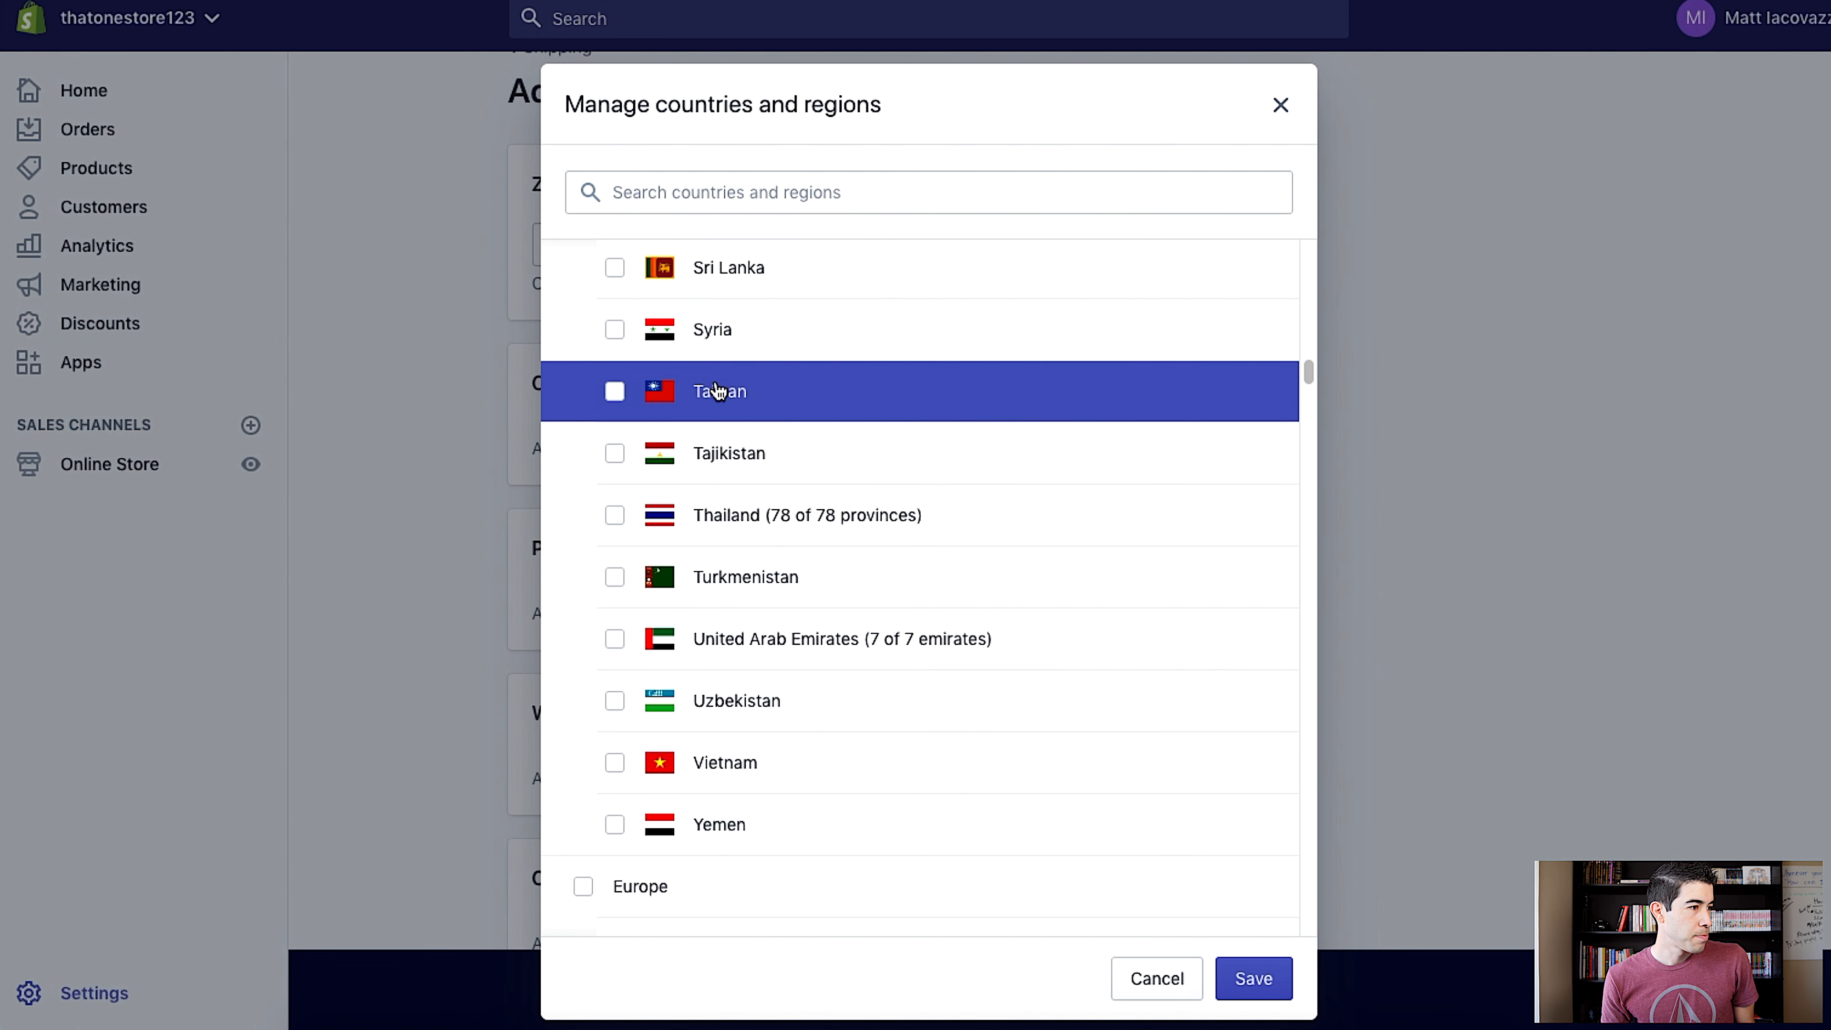
{"action": "scroll", "coordinate": [813, 429], "scroll_direction": "up", "scroll_amount": 5}
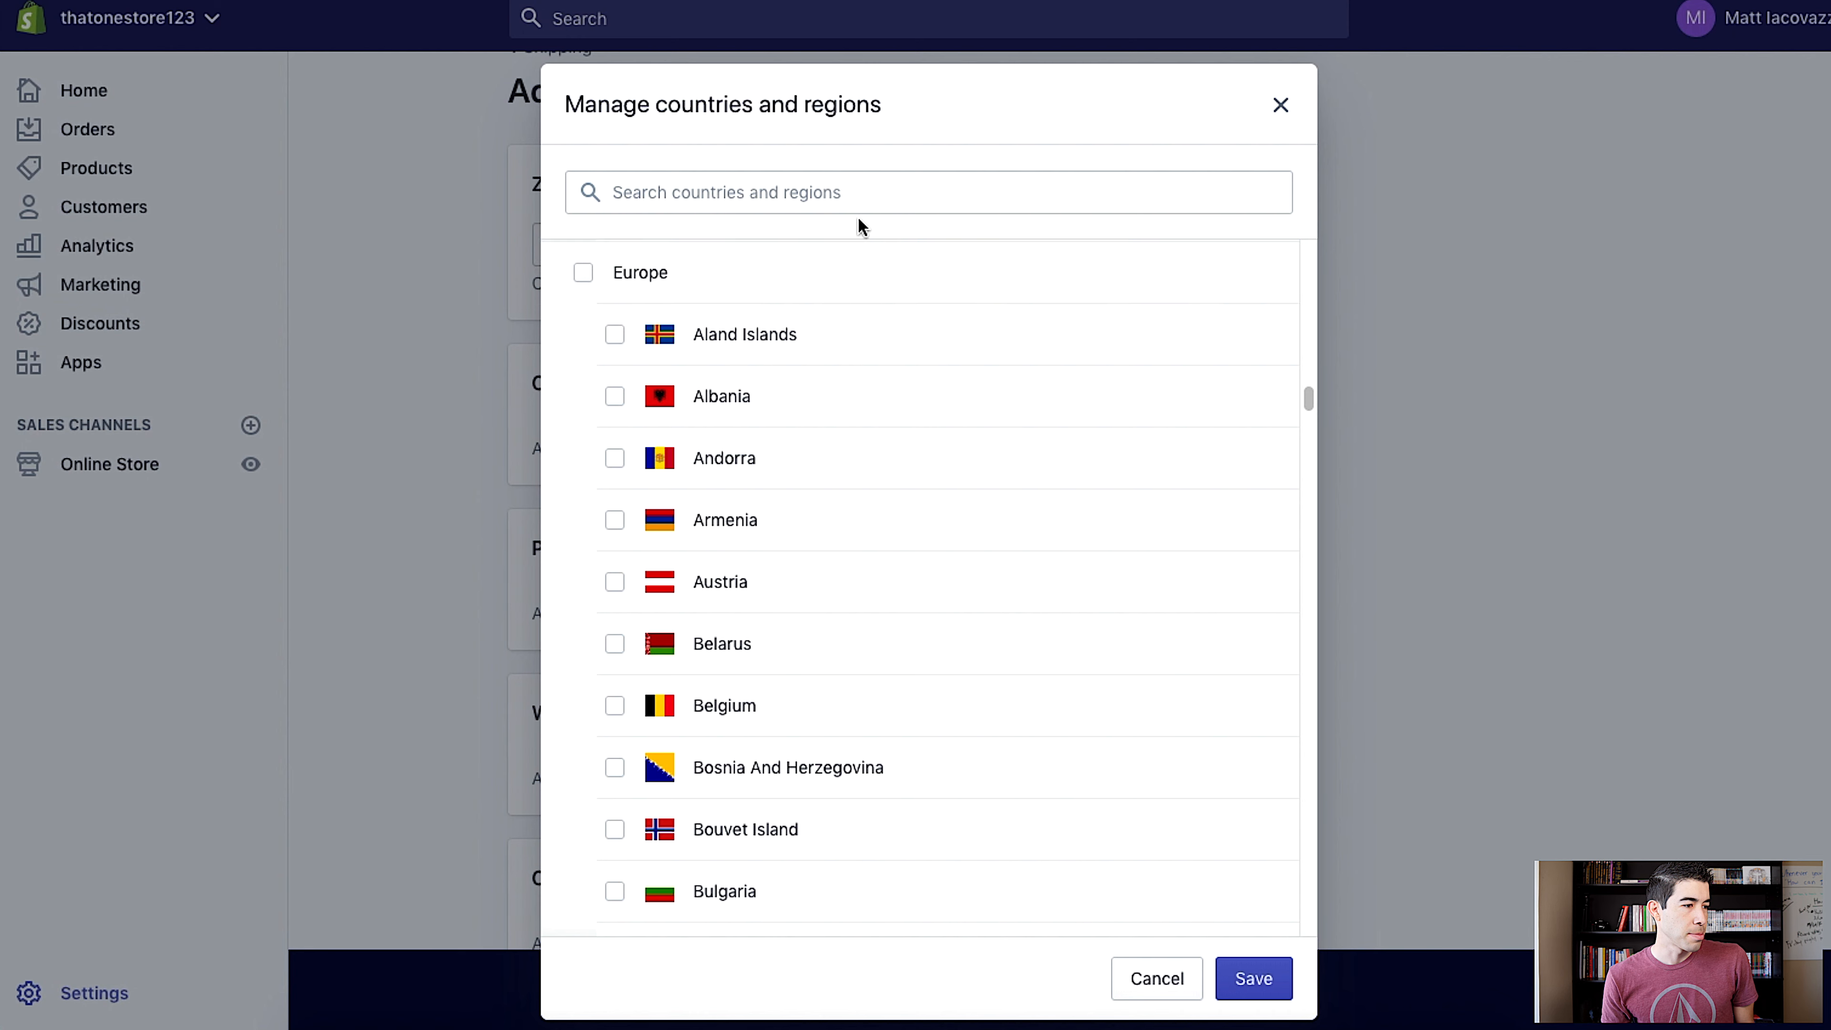
{"action": "left_click", "coordinate": [901, 201]}
{"action": "type", "text": "unit"}
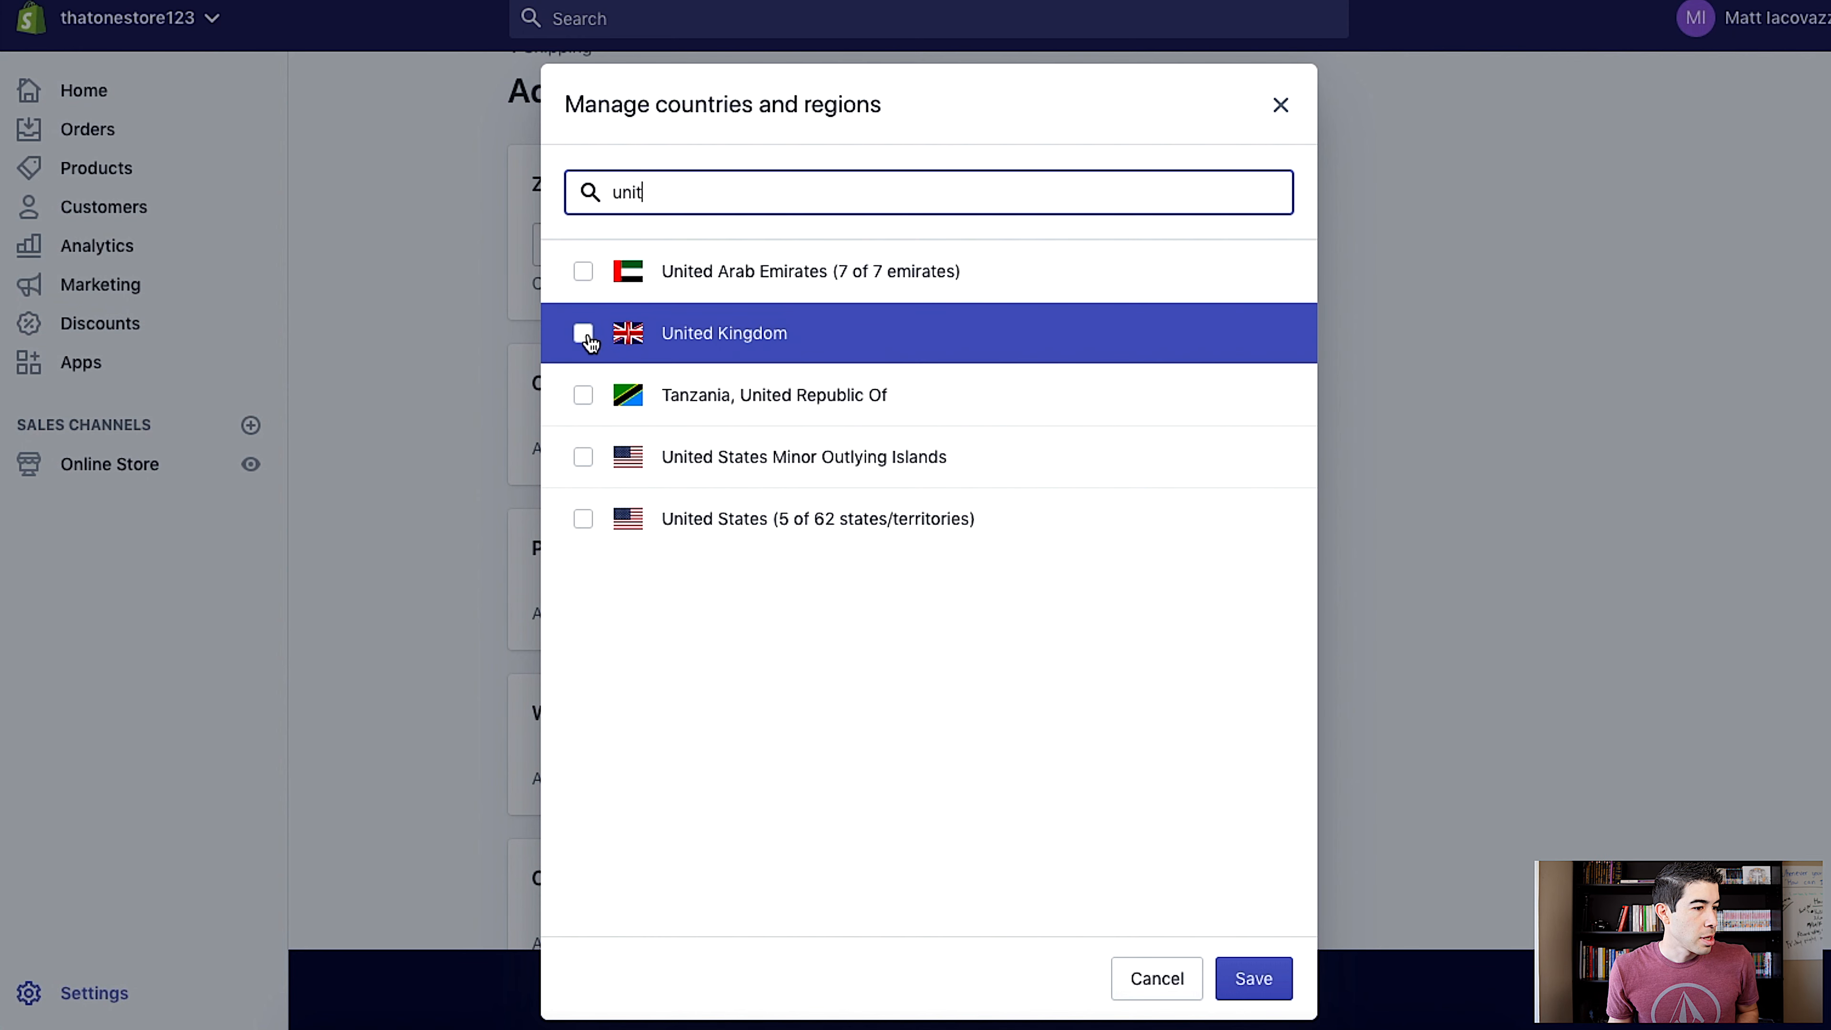
{"action": "left_click", "coordinate": [583, 333]}
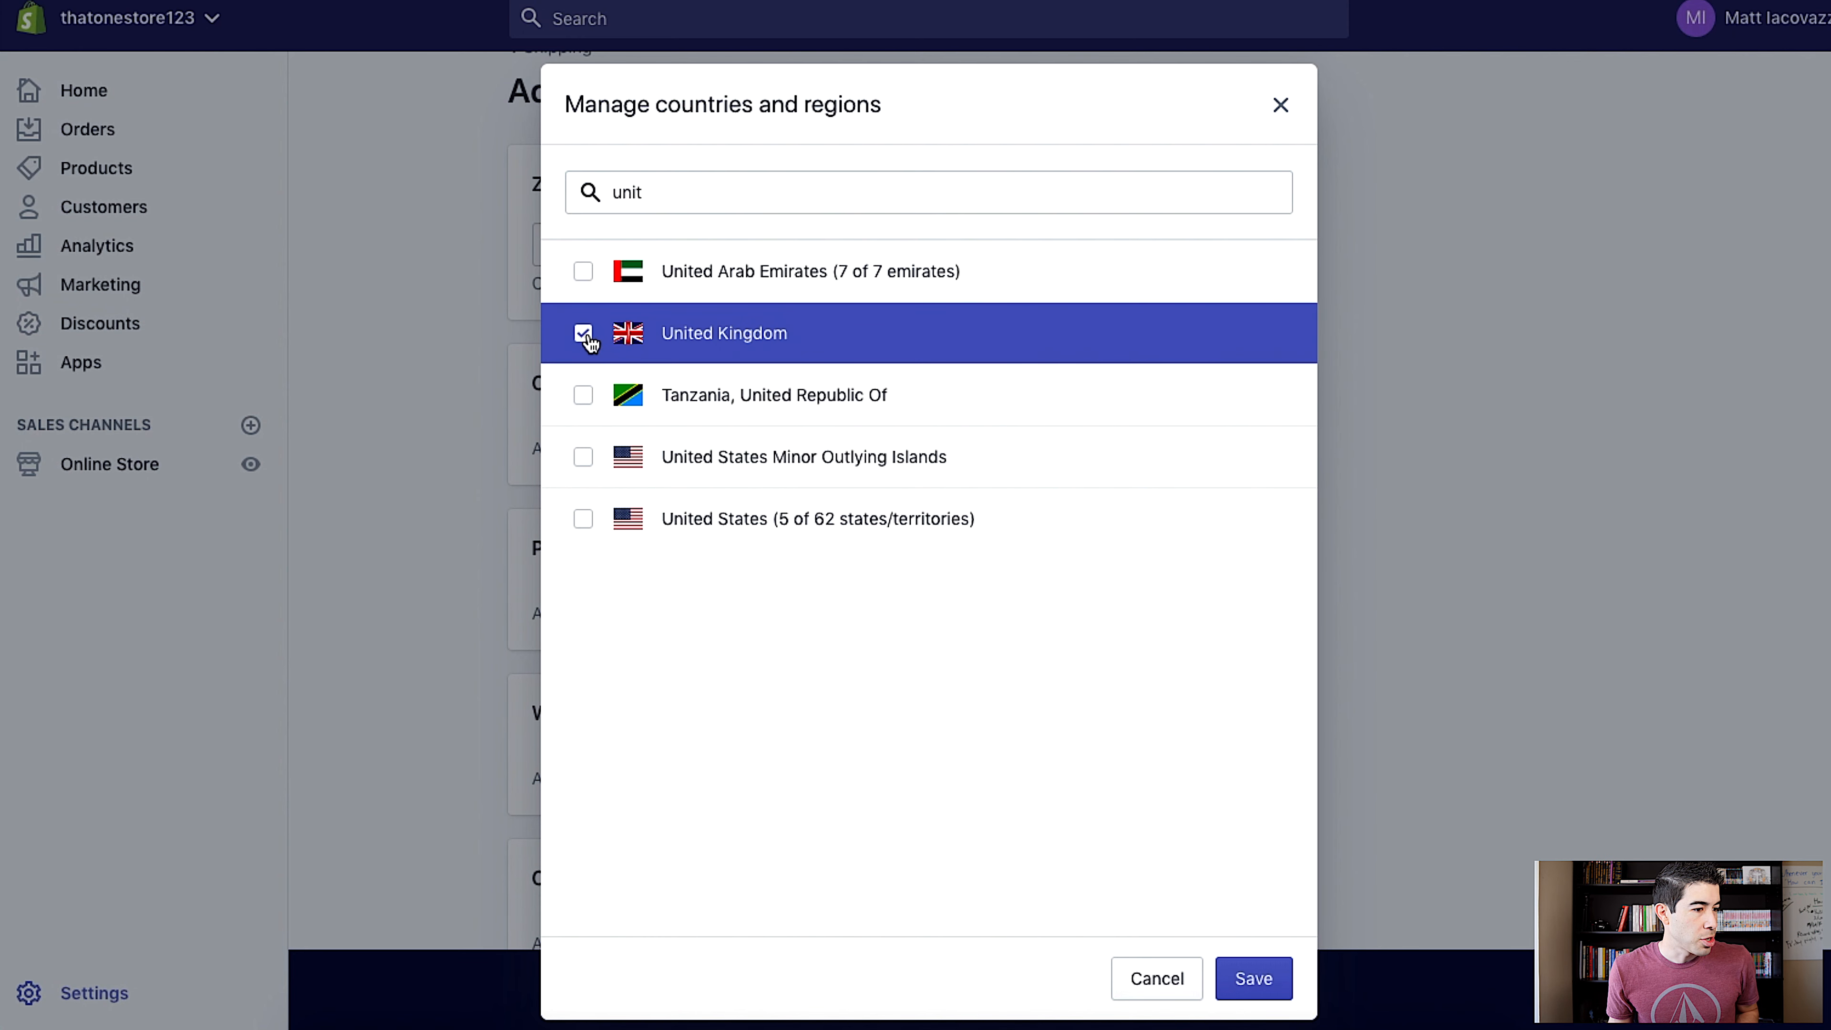
{"action": "left_click", "coordinate": [1260, 979]}
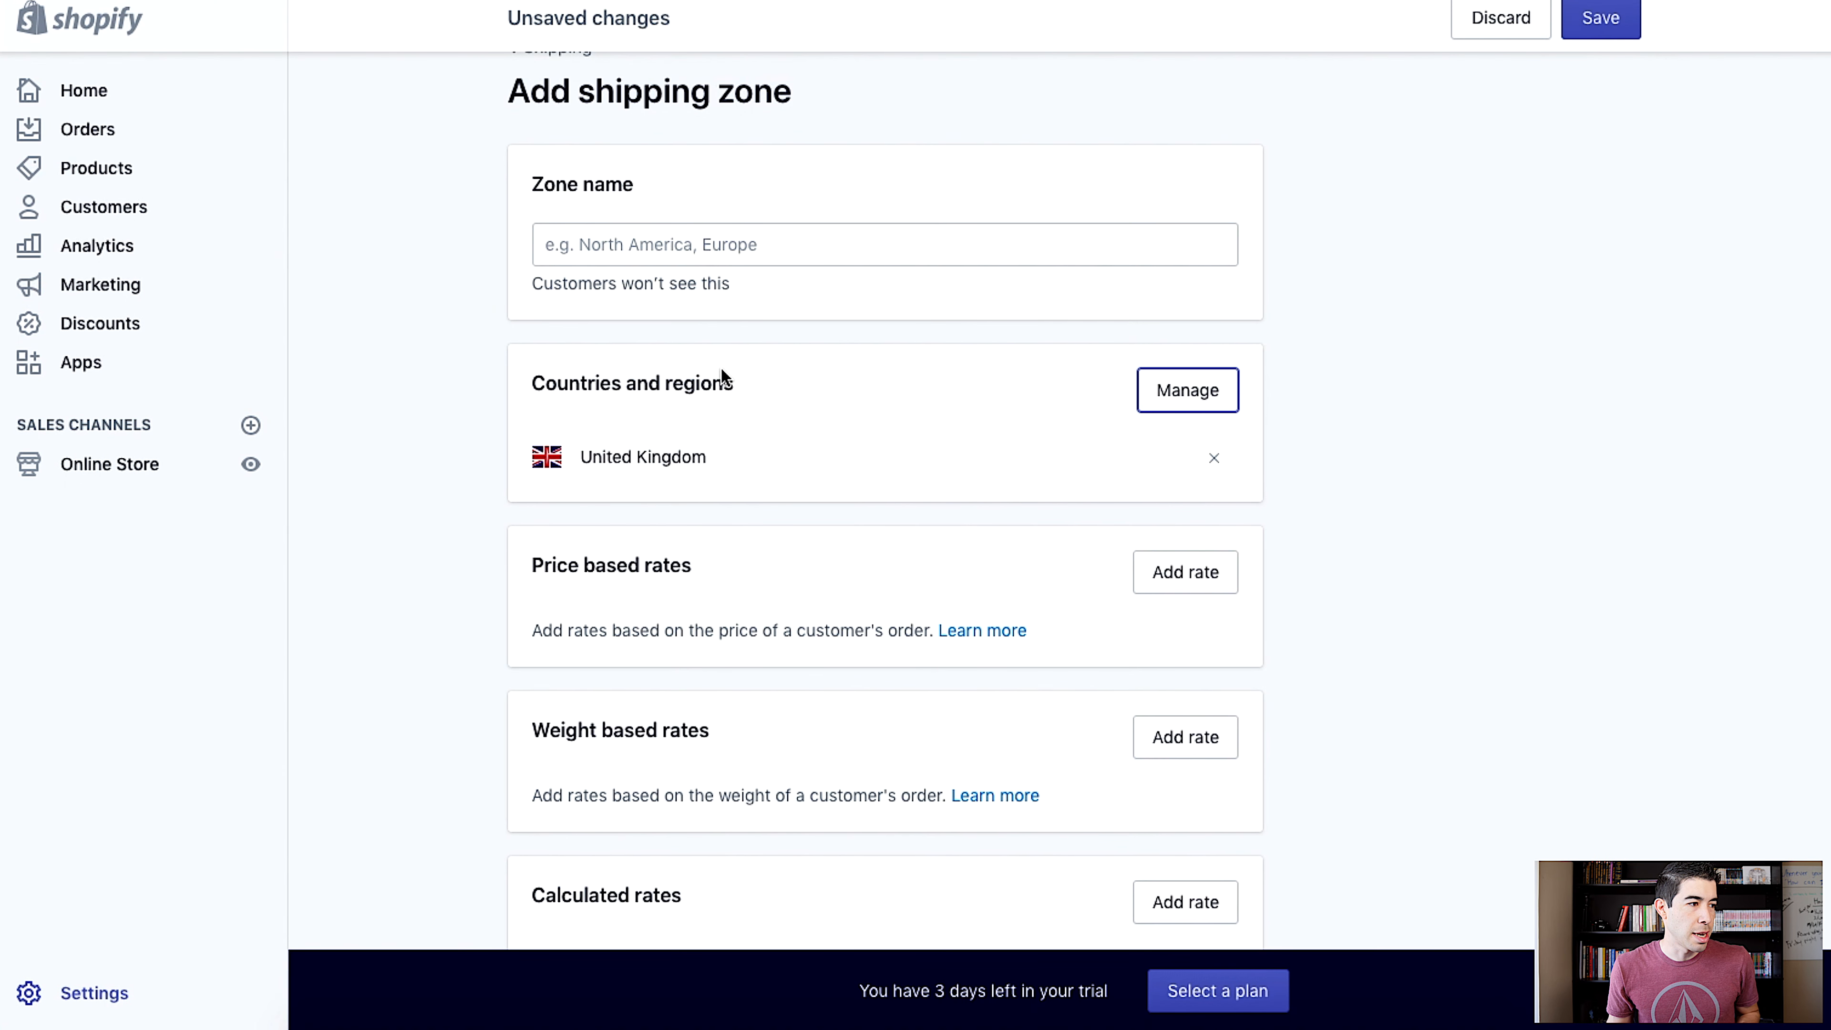
{"action": "left_click", "coordinate": [714, 248]}
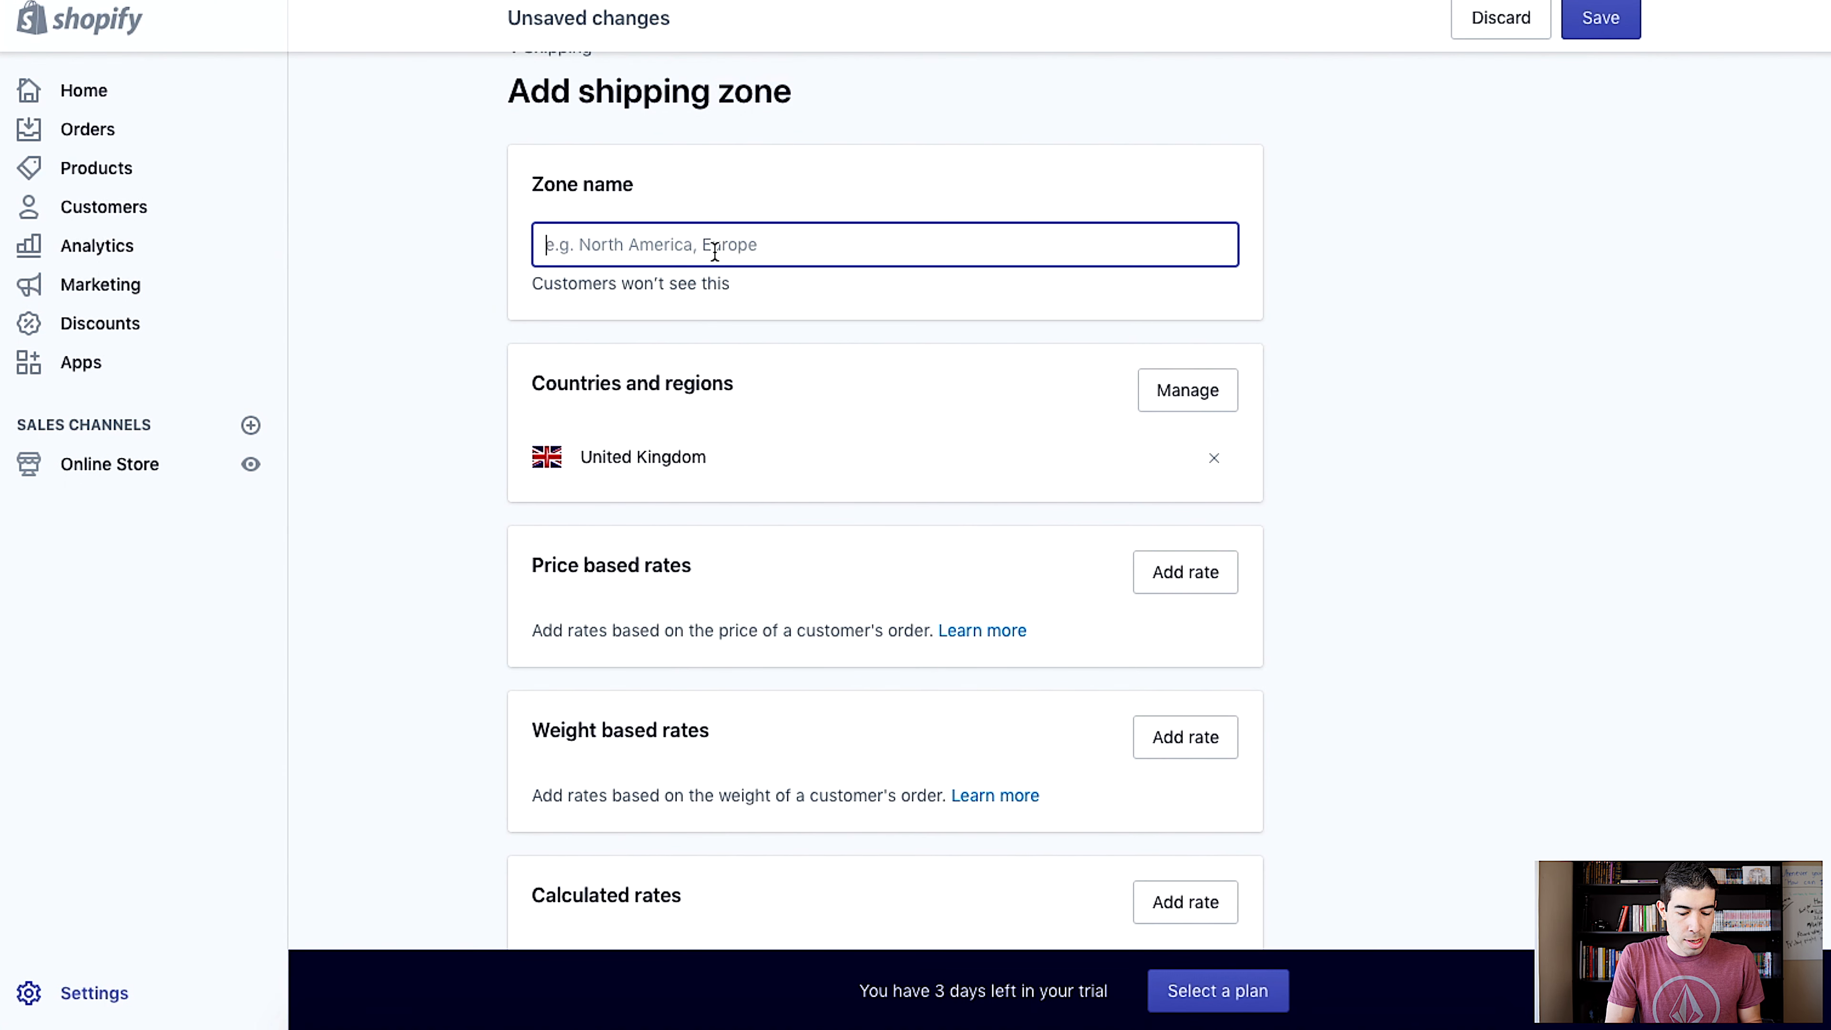
{"action": "type", "text": "UK"}
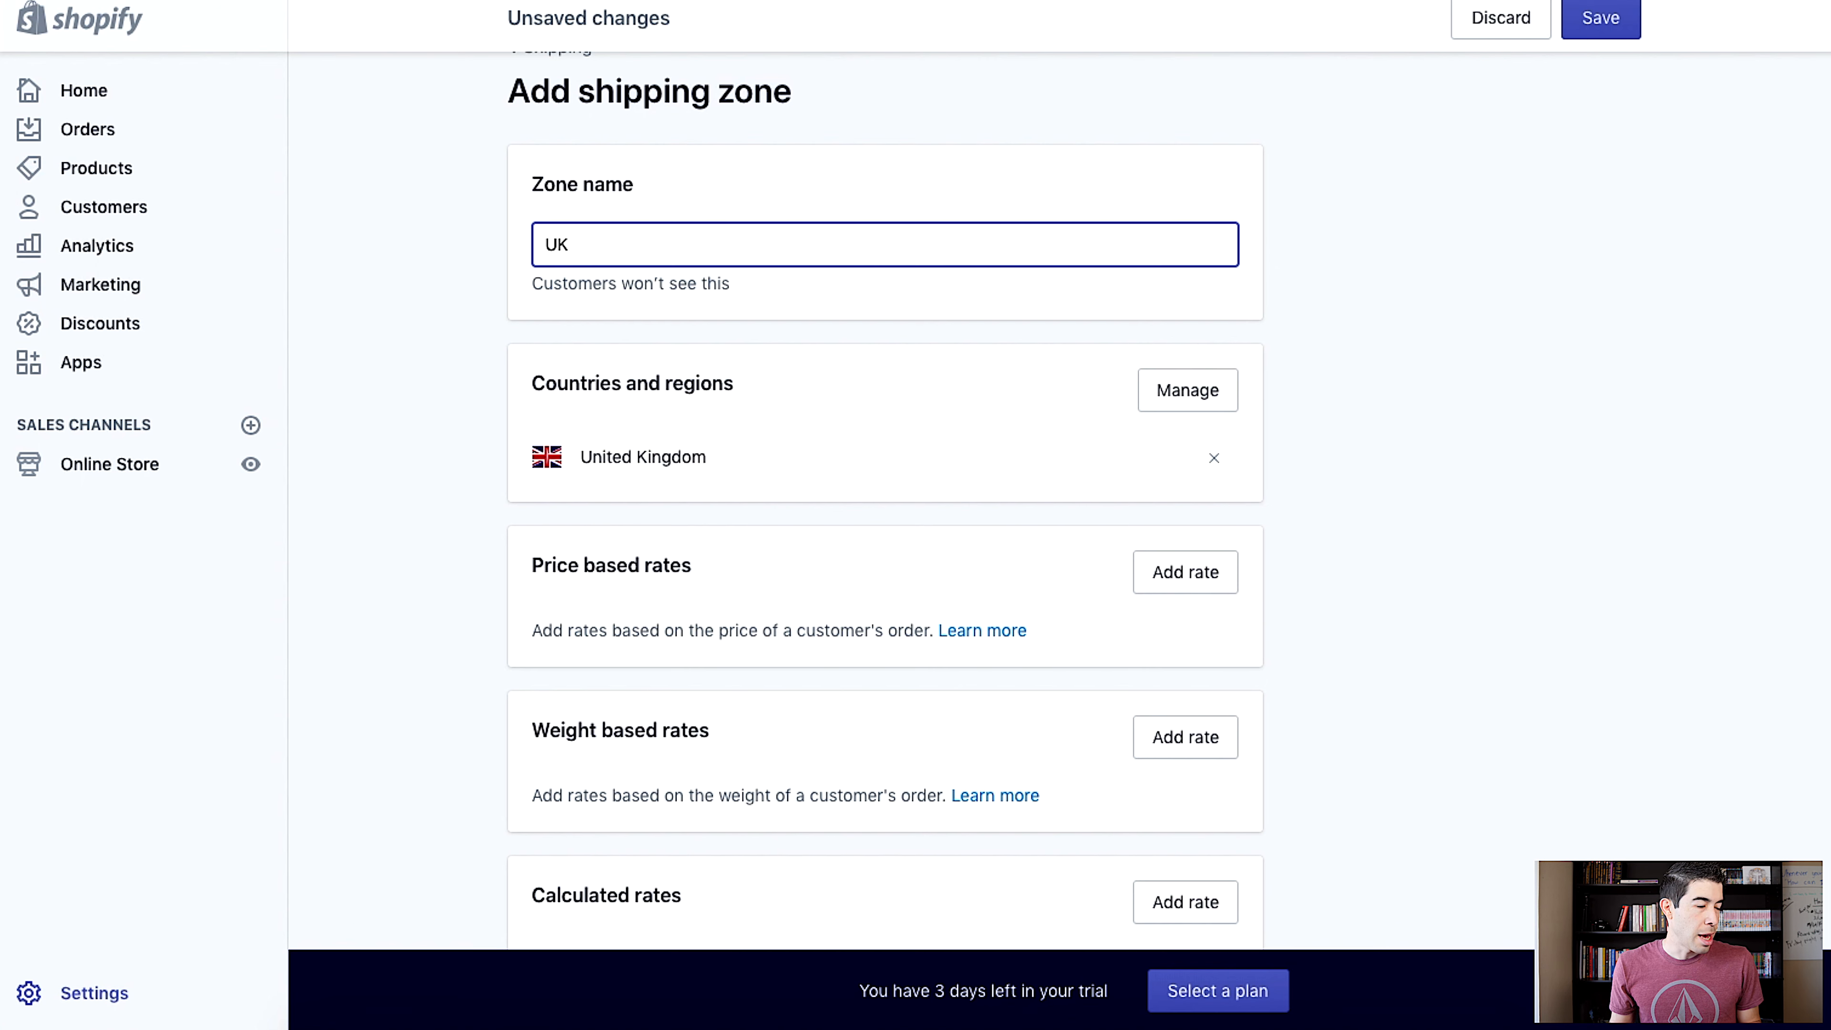
Start a price based rate for the UK zone and name it "Standard Shipping | 7-12 business days (U.K. Only)"
{"action": "left_click", "coordinate": [1218, 581]}
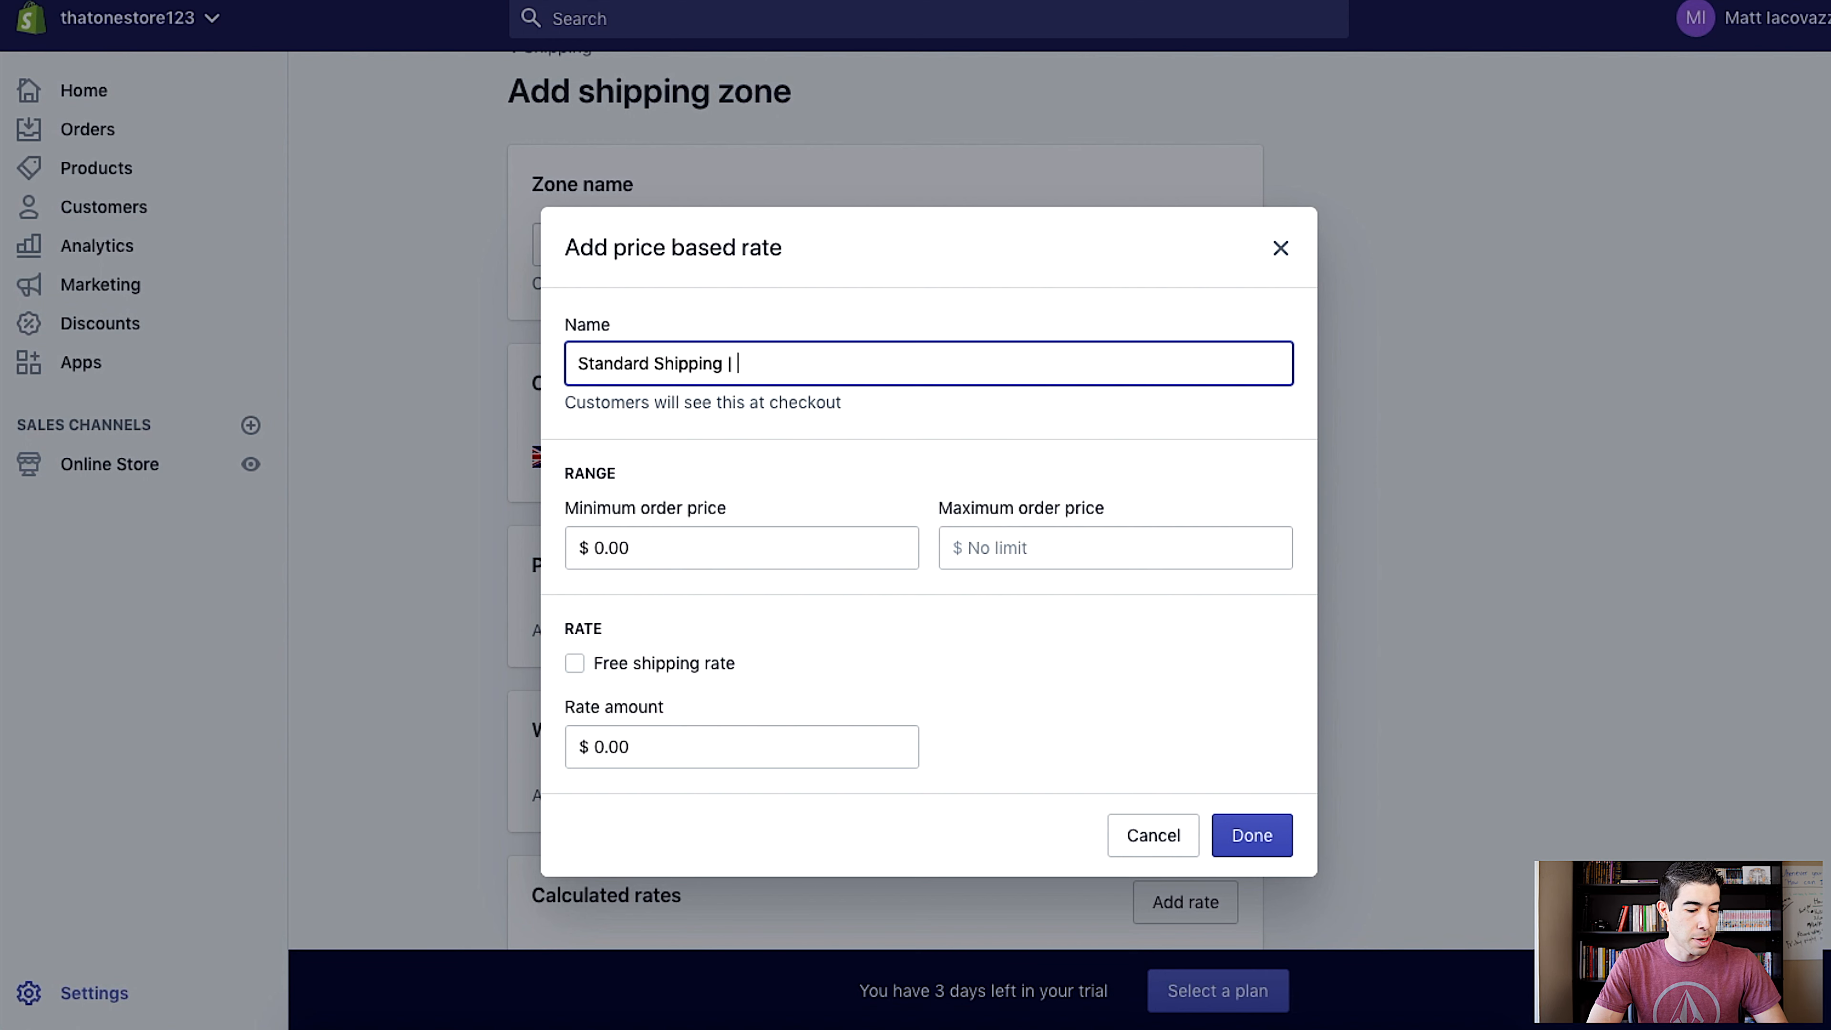
{"action": "type", "text": "12"}
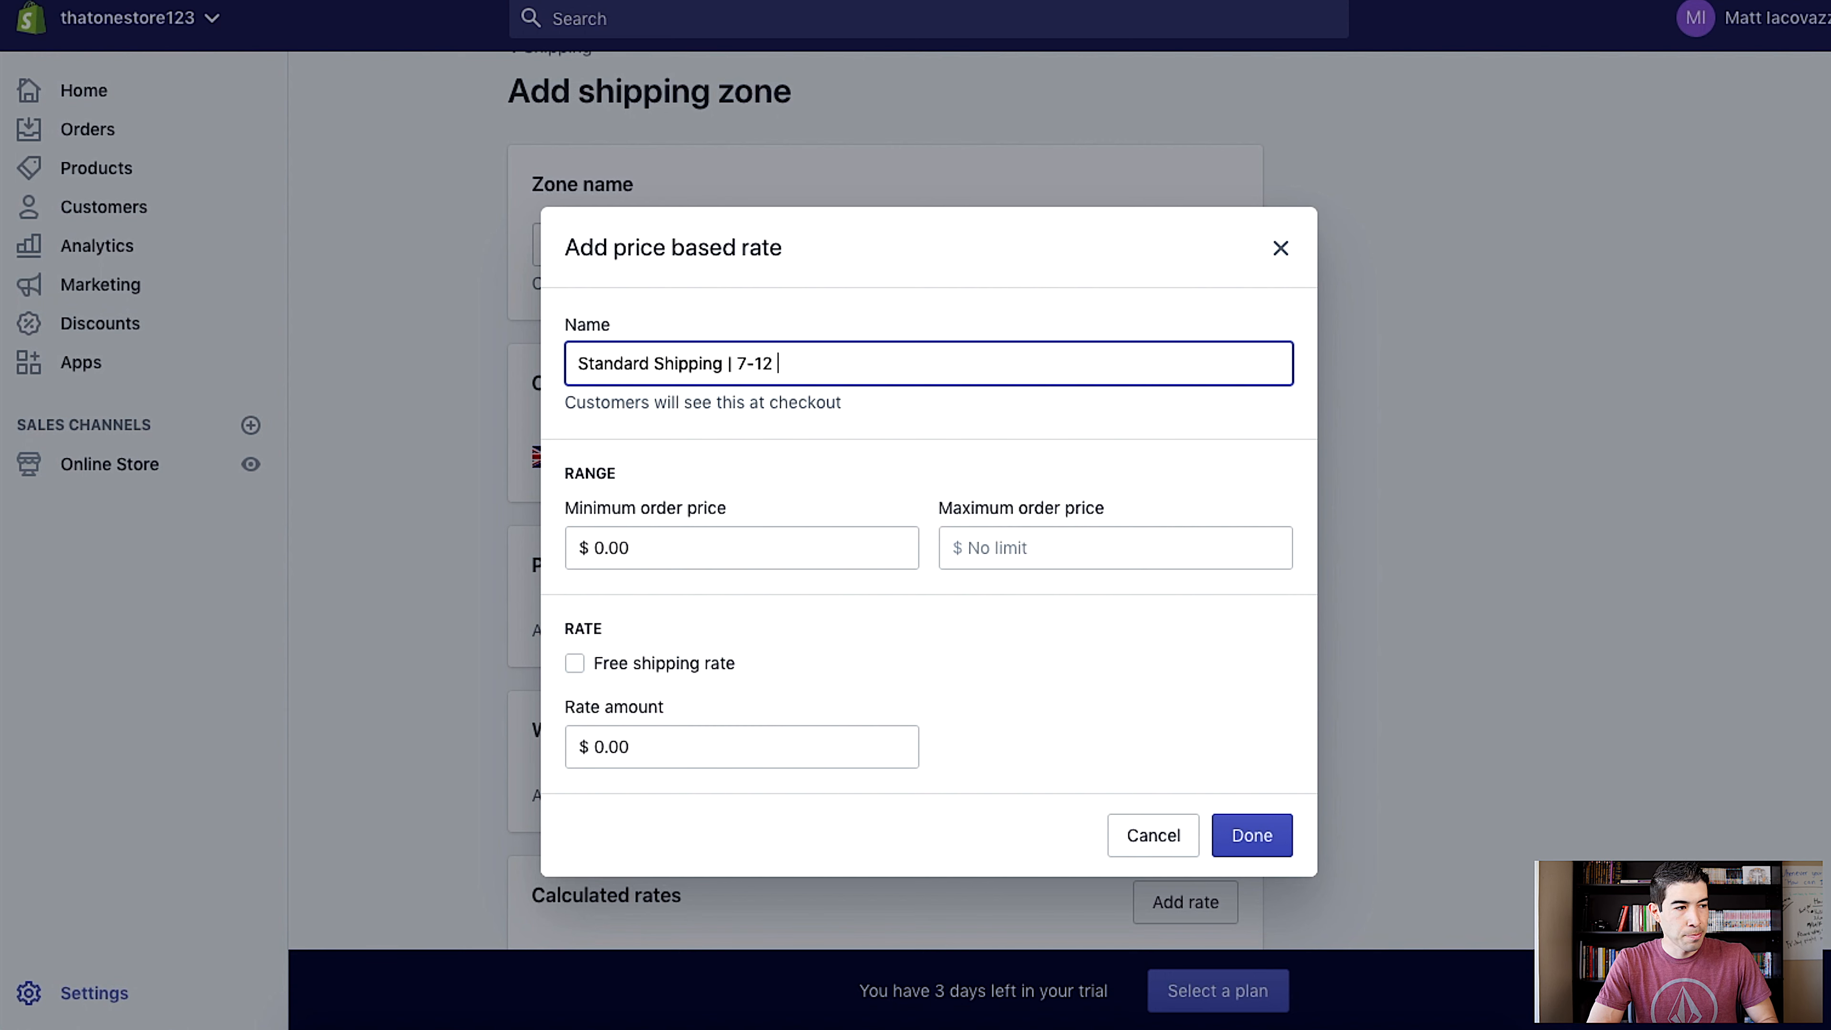
{"action": "type", "text": " business "}
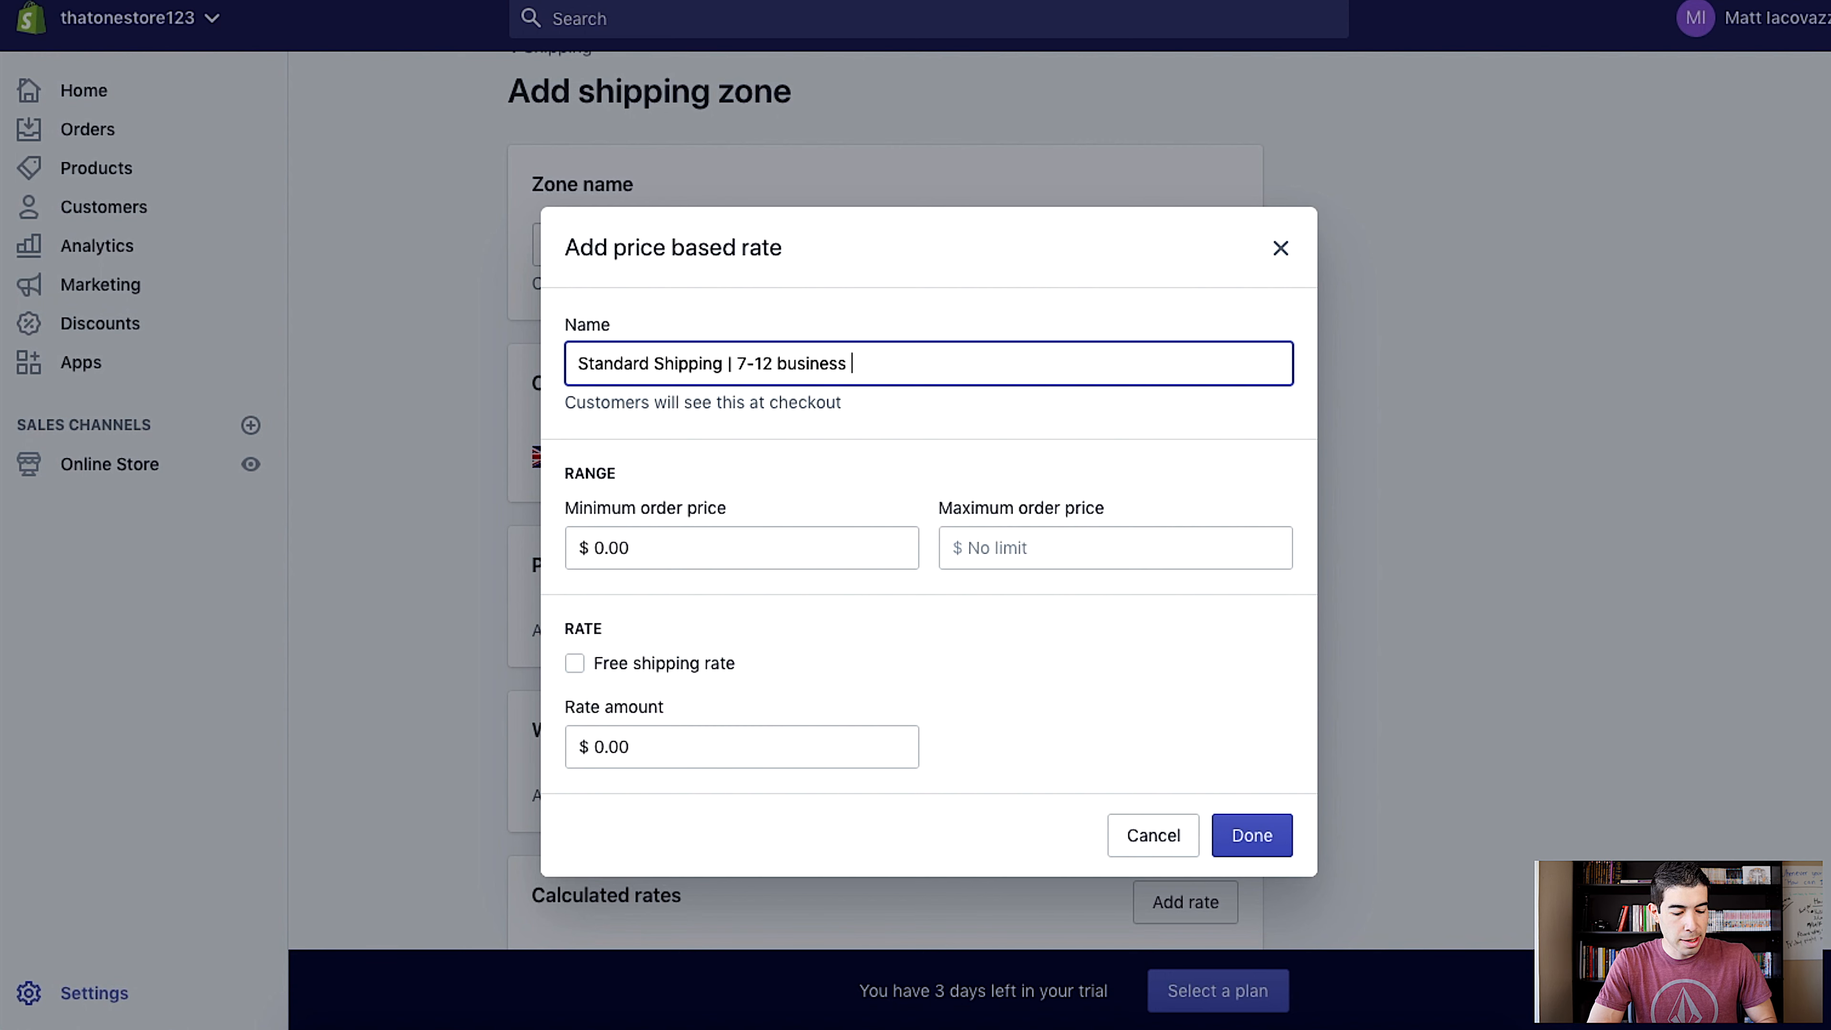
{"action": "type", "text": "days ("}
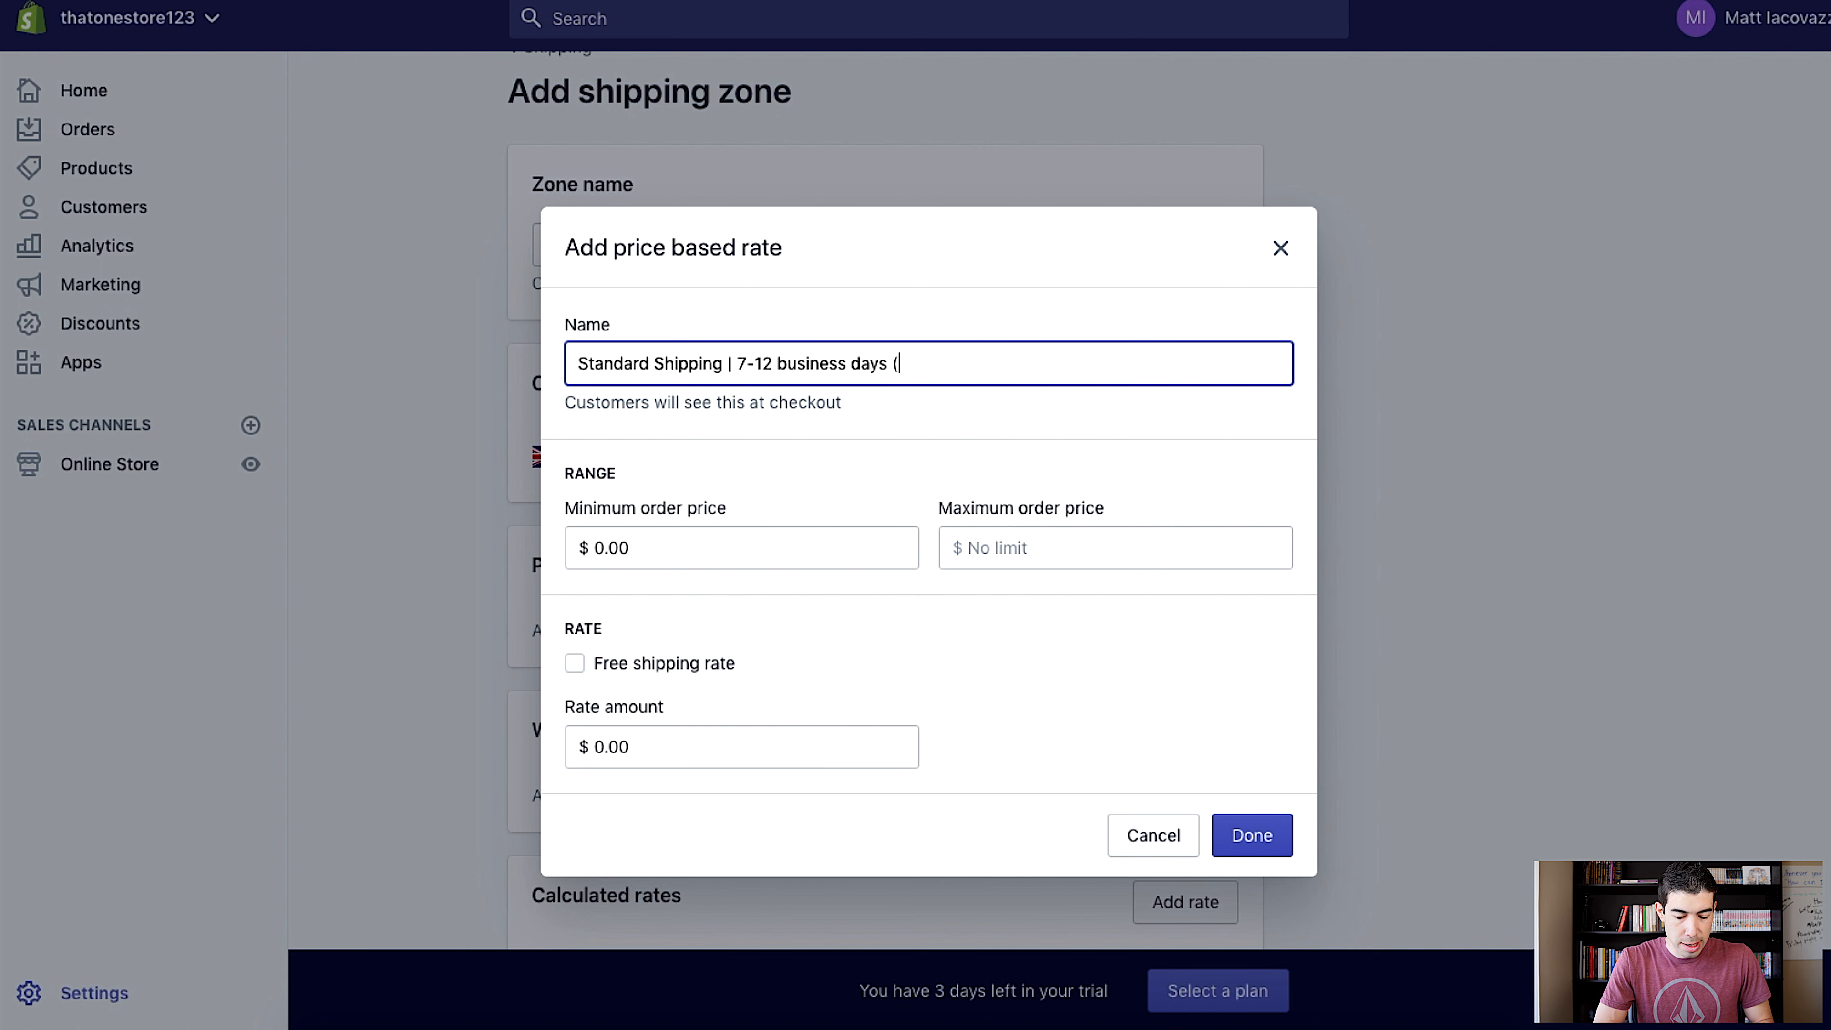
{"action": "type", "text": "U.K"}
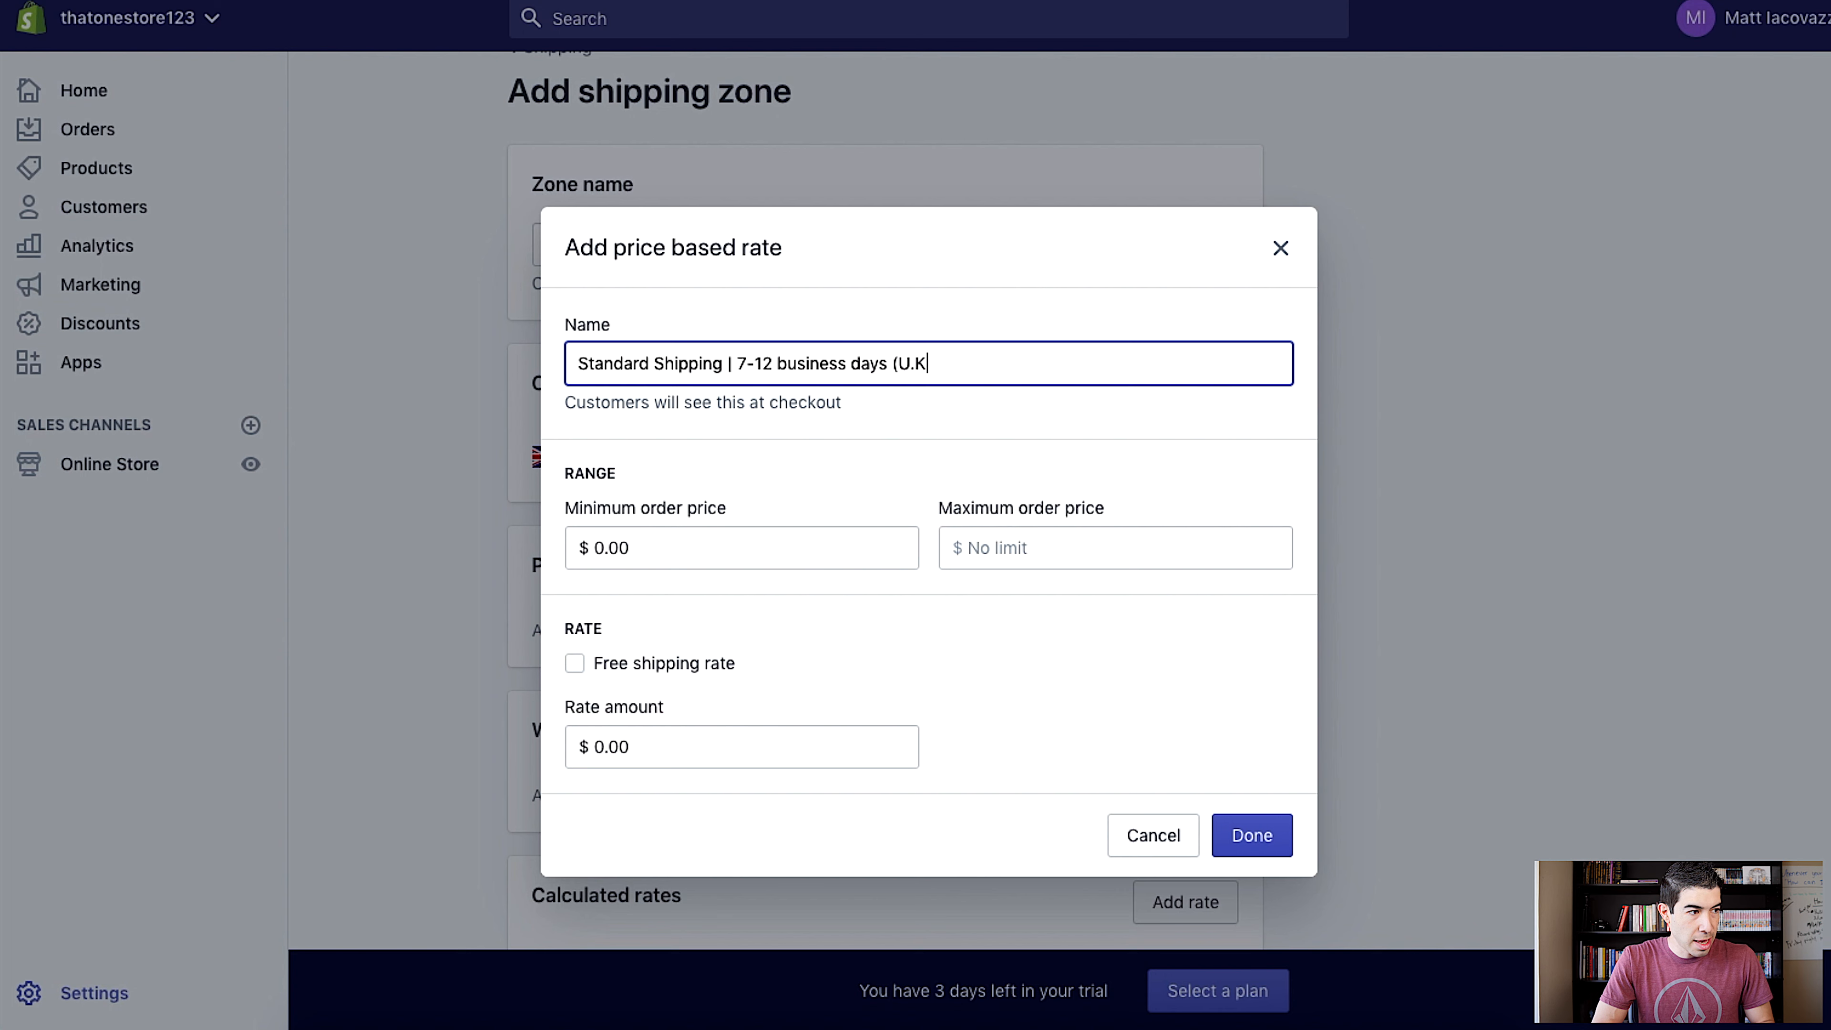
{"action": "type", "text": "> Only)"}
Set the U.K. standard rate's amount to $5.95 and add it to the zone
{"action": "left_click", "coordinate": [683, 744]}
{"action": "left_click_drag", "start_coordinate": [683, 744], "coordinate": [558, 739]}
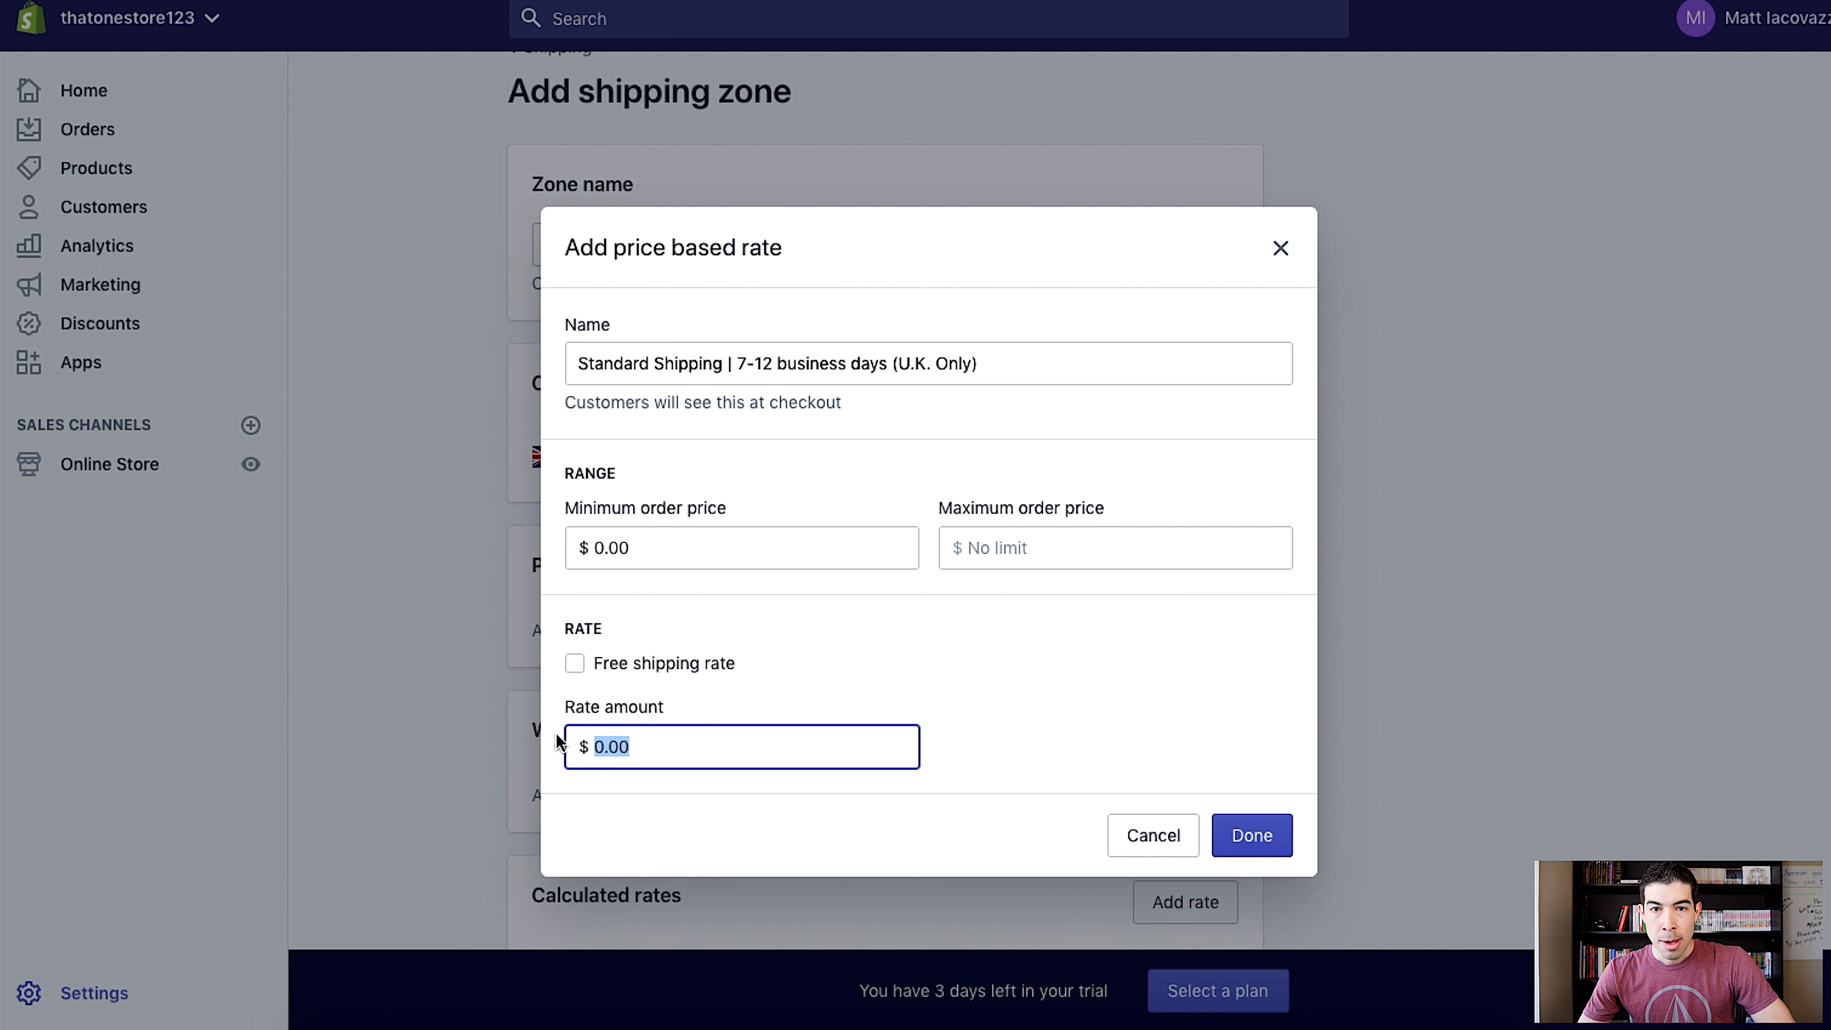
{"action": "type", "text": "5.95"}
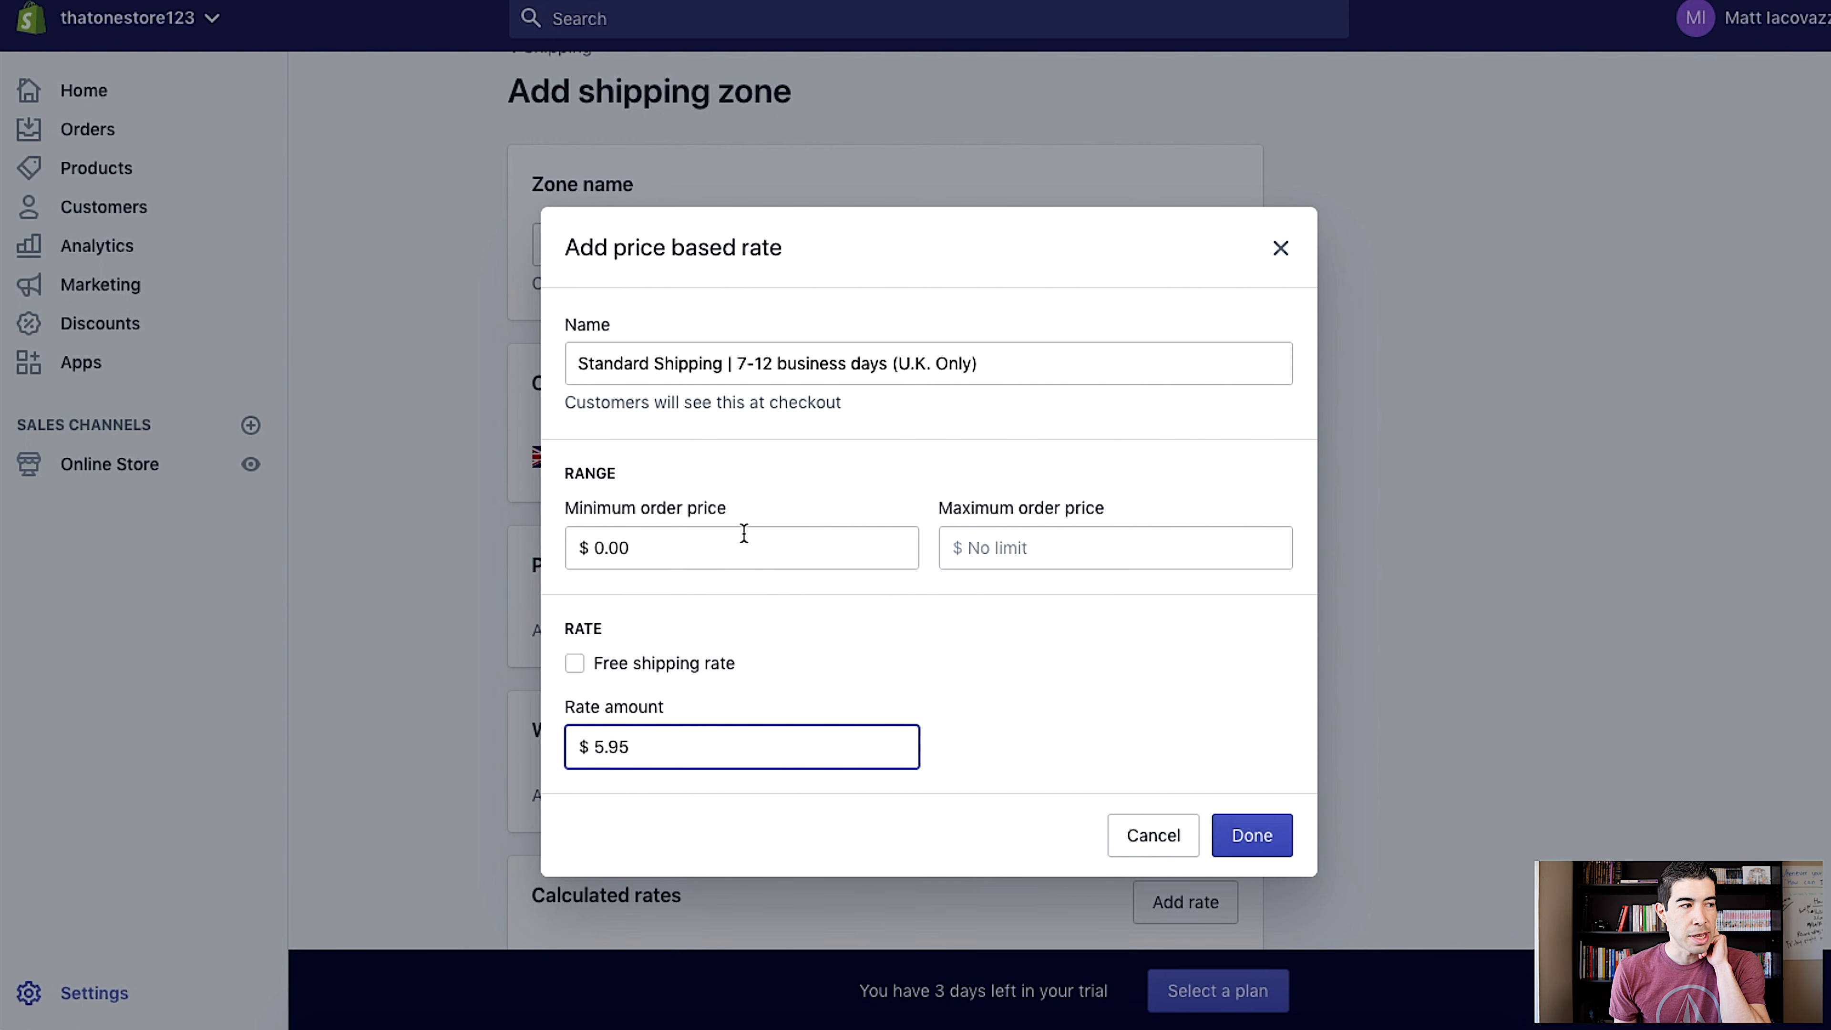
{"action": "left_click_drag", "start_coordinate": [732, 364], "coordinate": [1046, 359]}
{"action": "left_click", "coordinate": [1045, 360]}
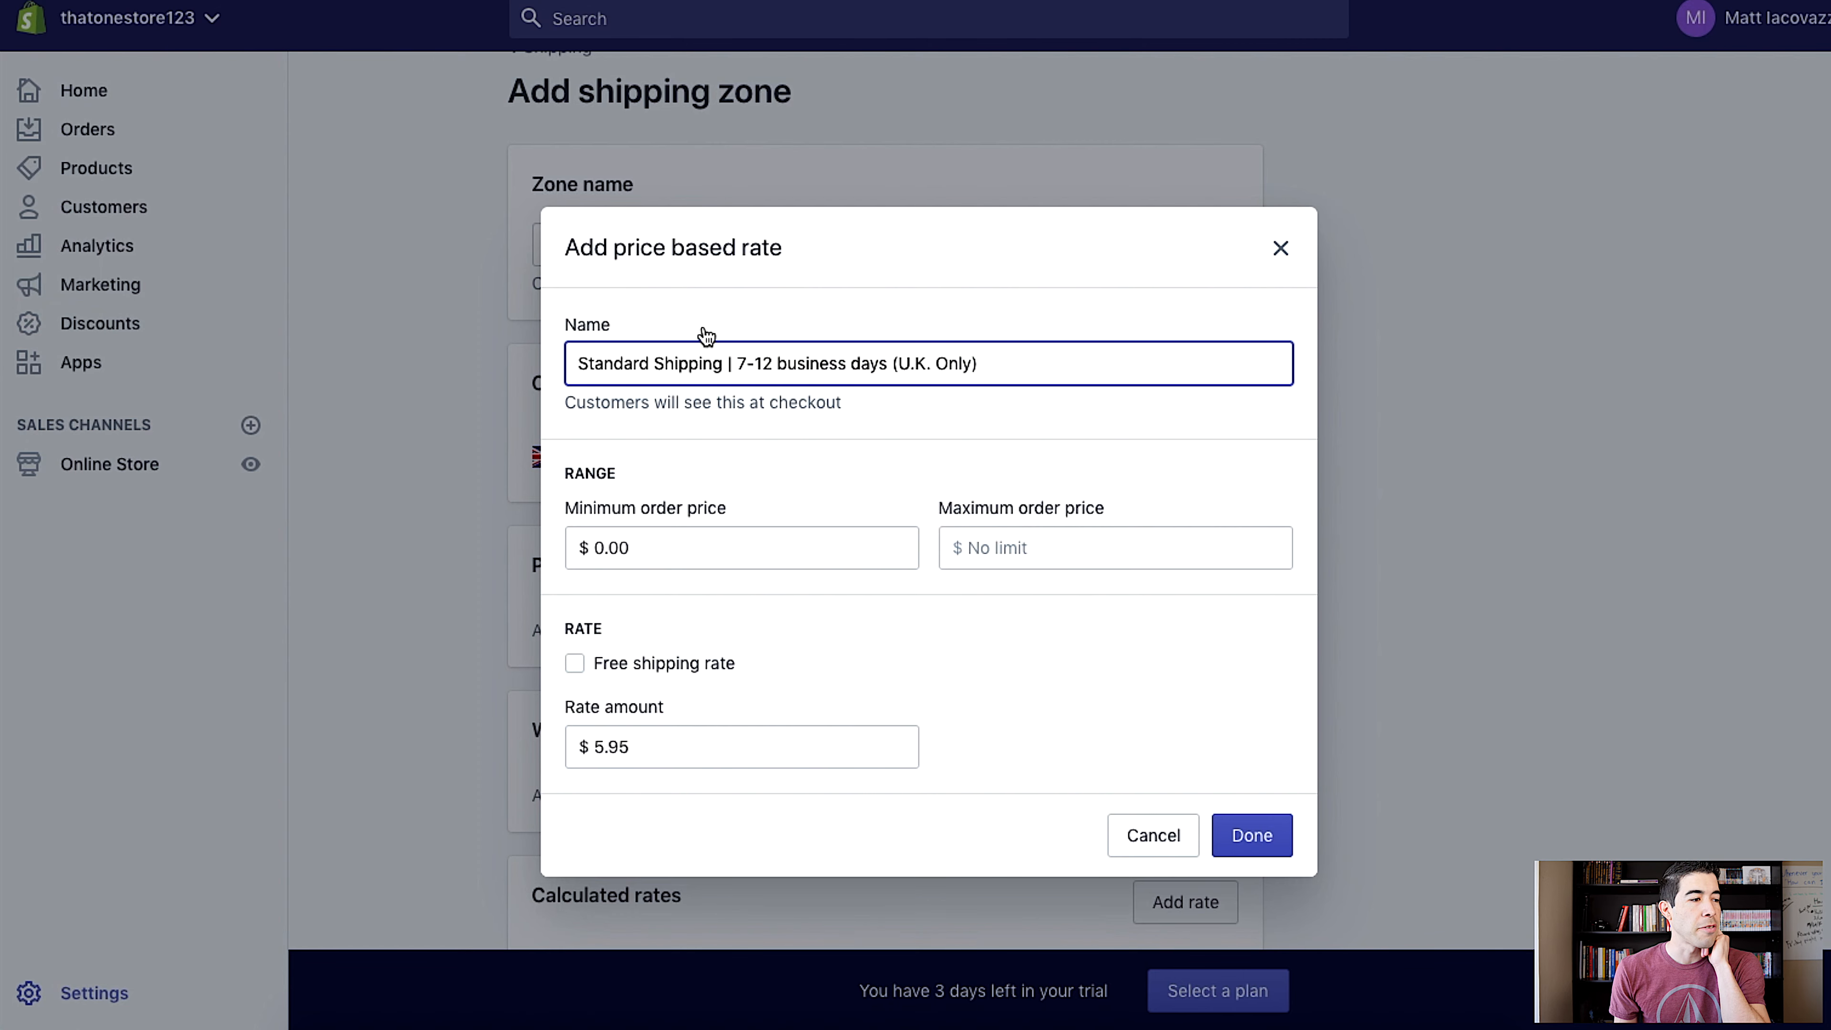
{"action": "left_click", "coordinate": [1245, 831]}
Start a second UK price based rate named "Free Shipping" with a $75 minimum order price, and make it a free shipping rate
{"action": "scroll", "coordinate": [1088, 713], "scroll_direction": "down", "scroll_amount": 1}
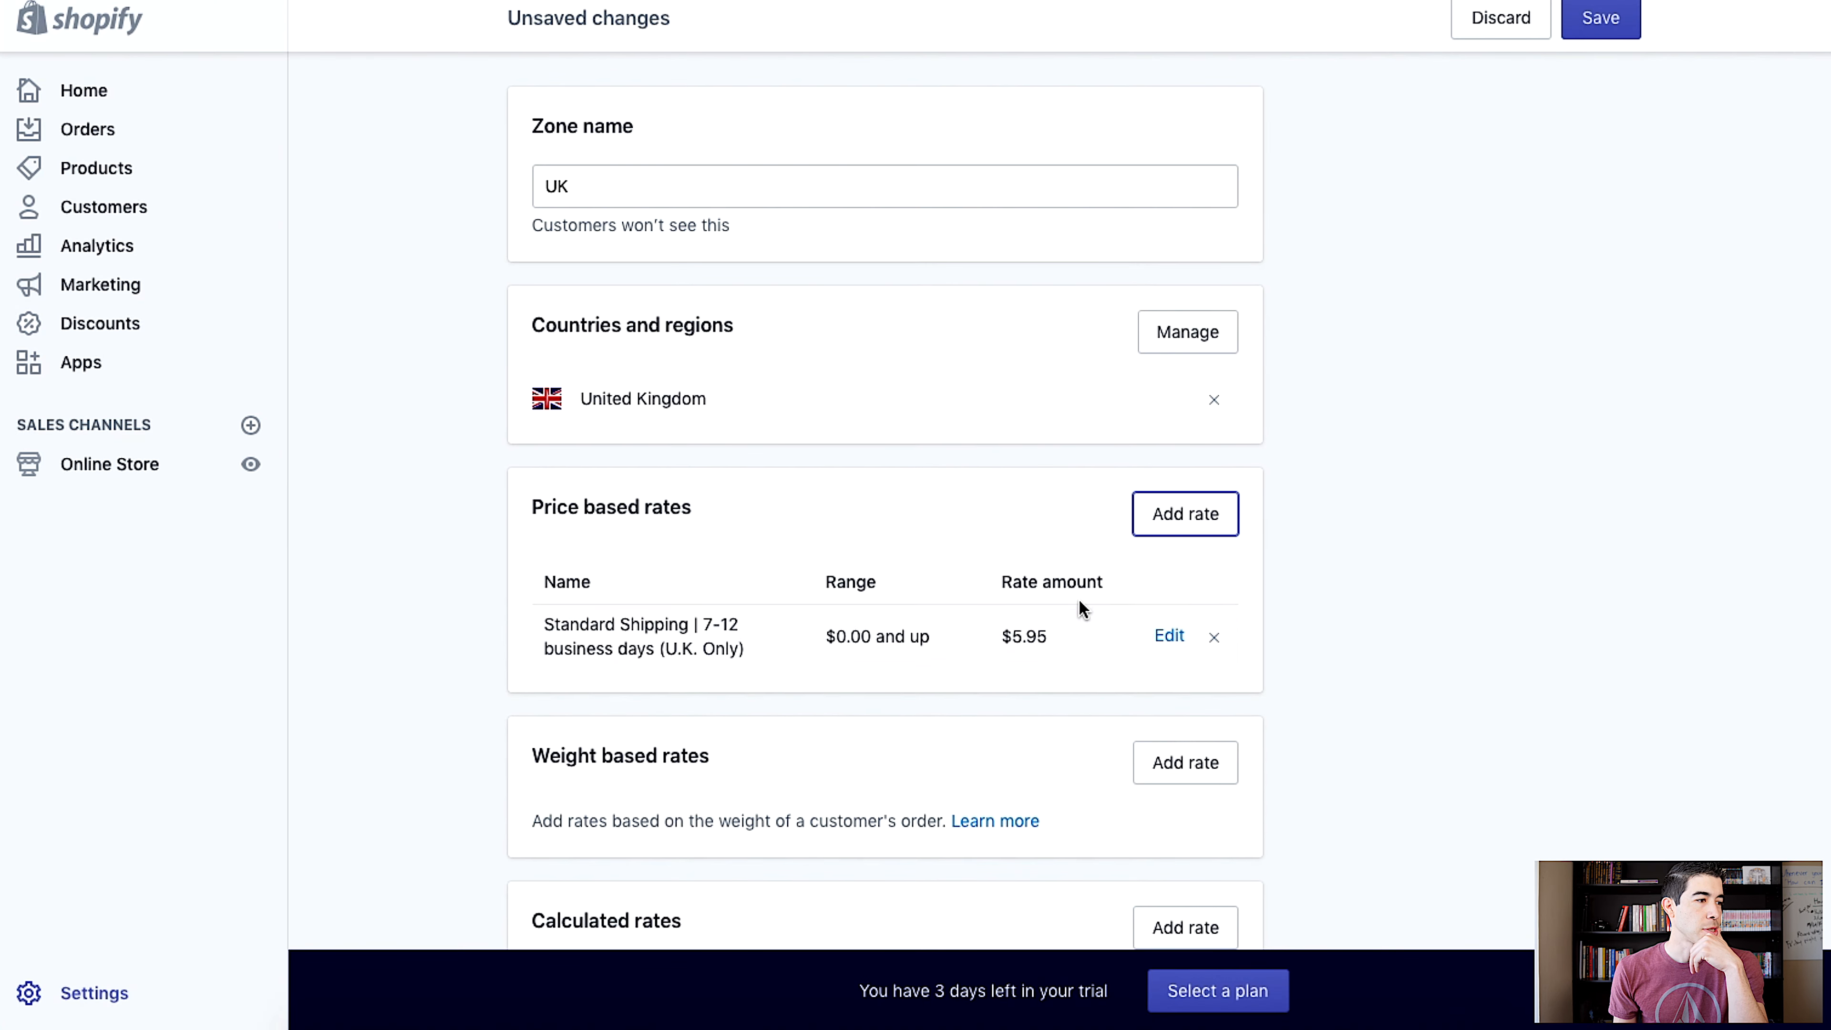
{"action": "left_click", "coordinate": [1156, 519]}
{"action": "left_click", "coordinate": [778, 546]}
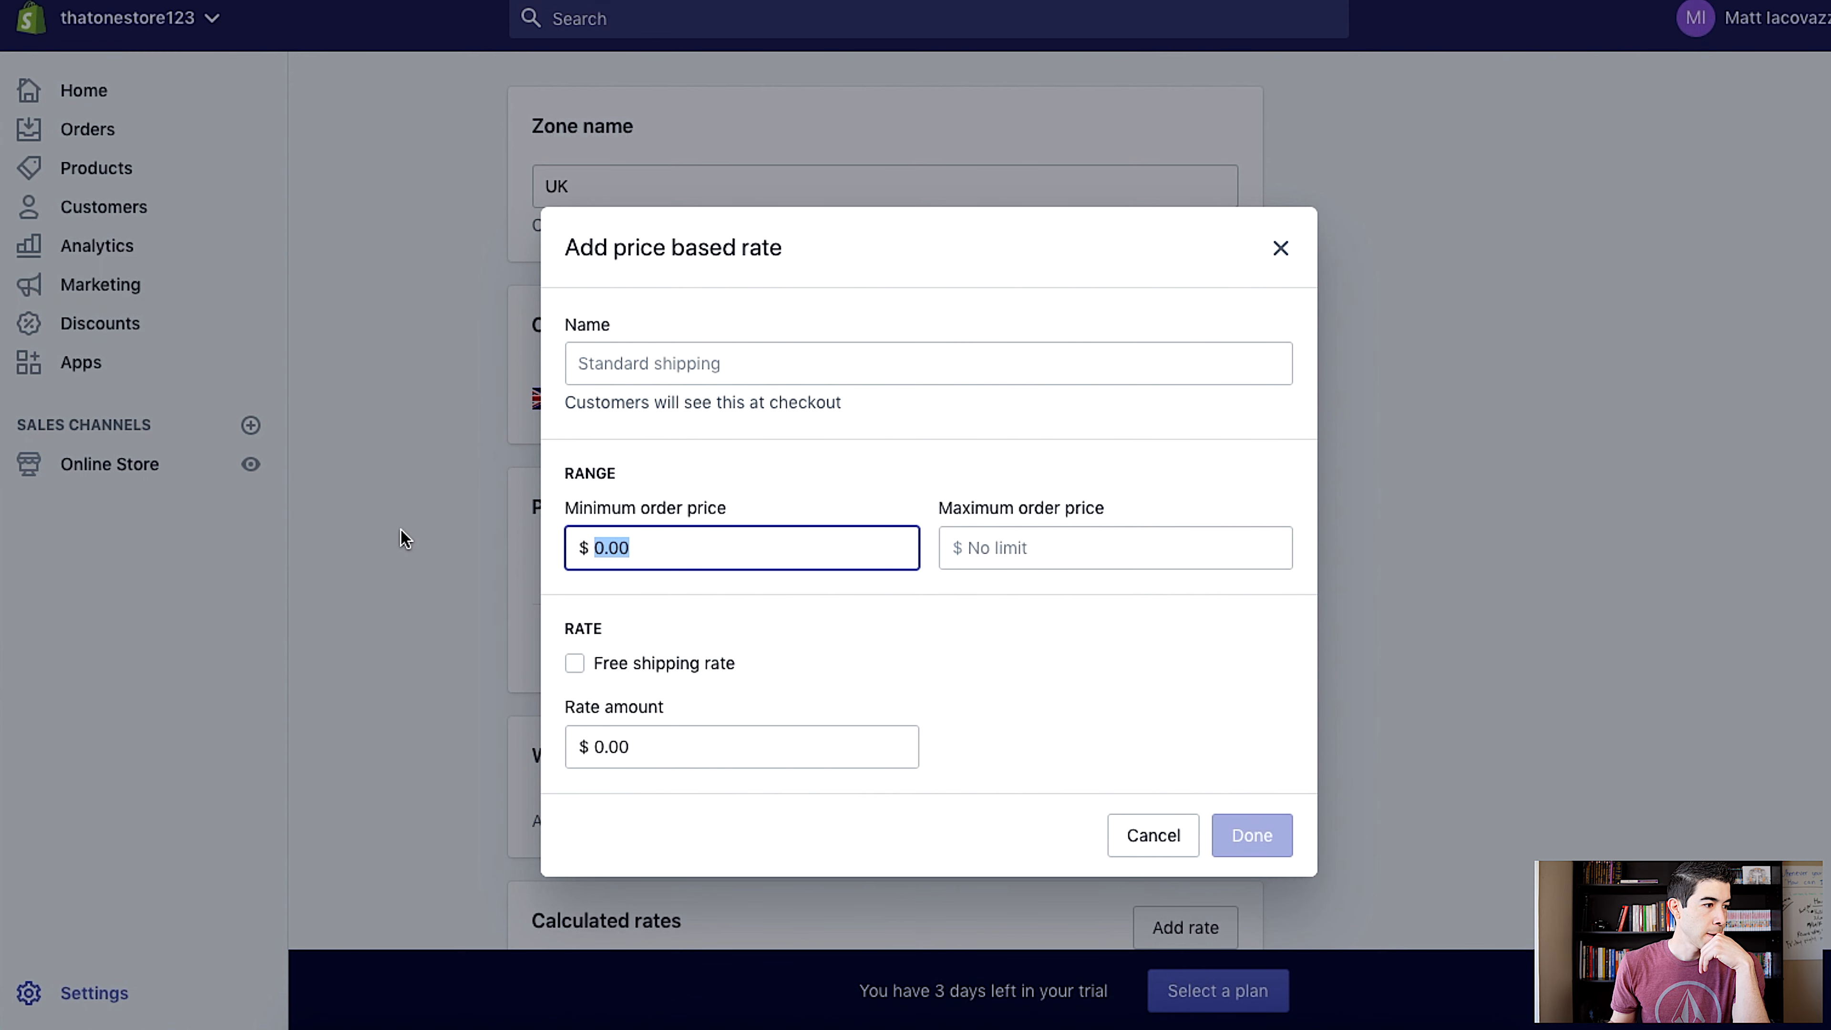
{"action": "type", "text": "75"}
{"action": "key", "text": "Return"}
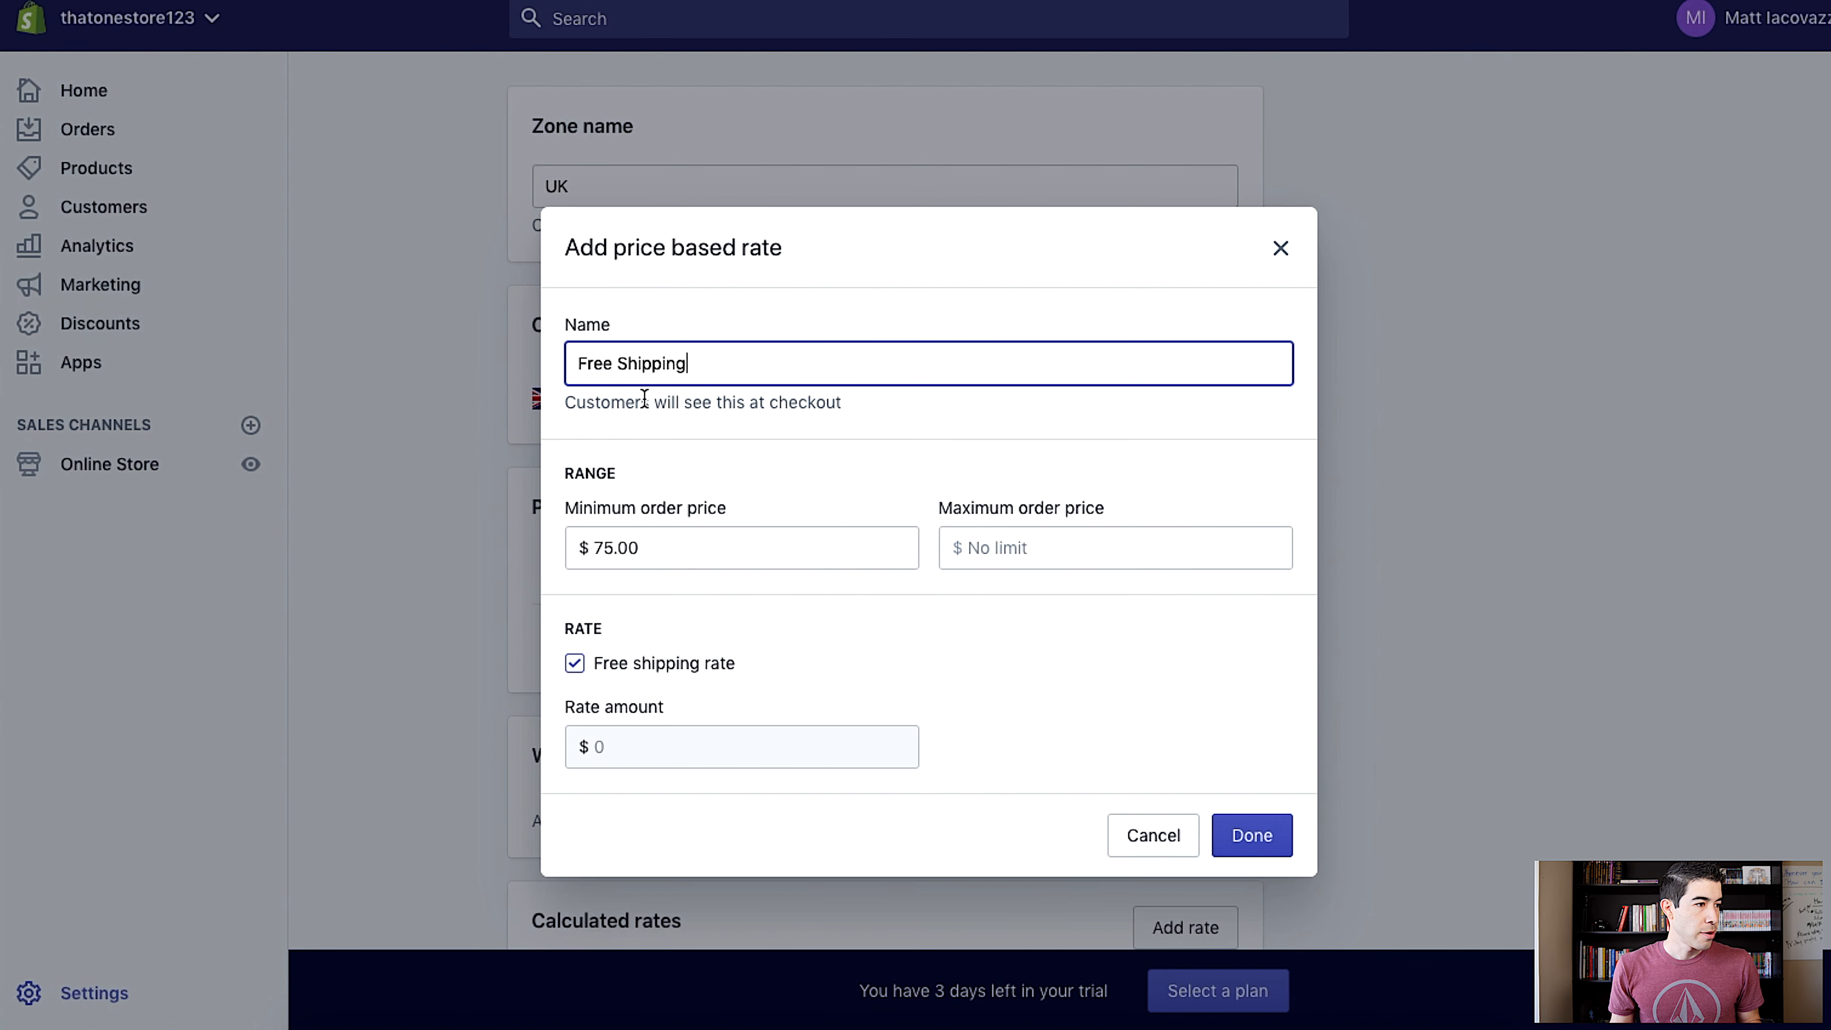
Rename the free U.K. rate "Free Standard Shipping | 7-12 business days - For Orders Over $75 (U.K. Only)"
{"action": "left_click", "coordinate": [617, 363]}
{"action": "type", "text": "Standard "}
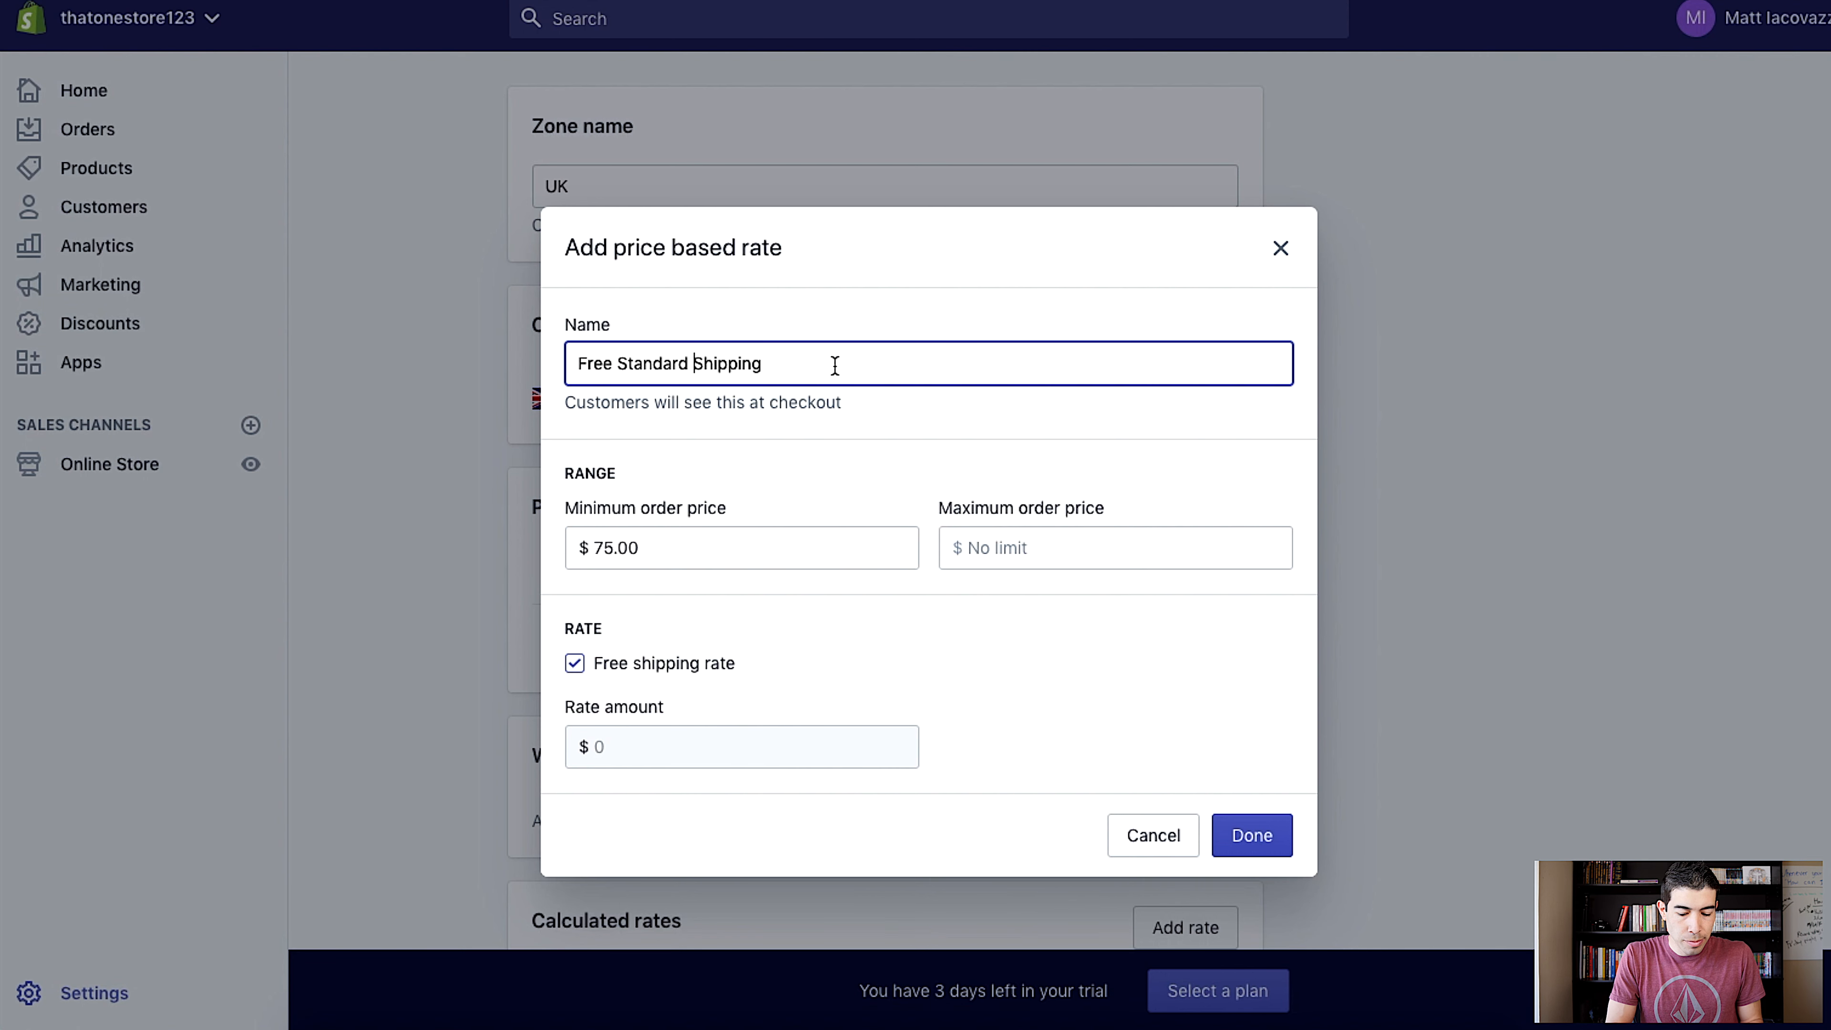
{"action": "type", "text": " I"}
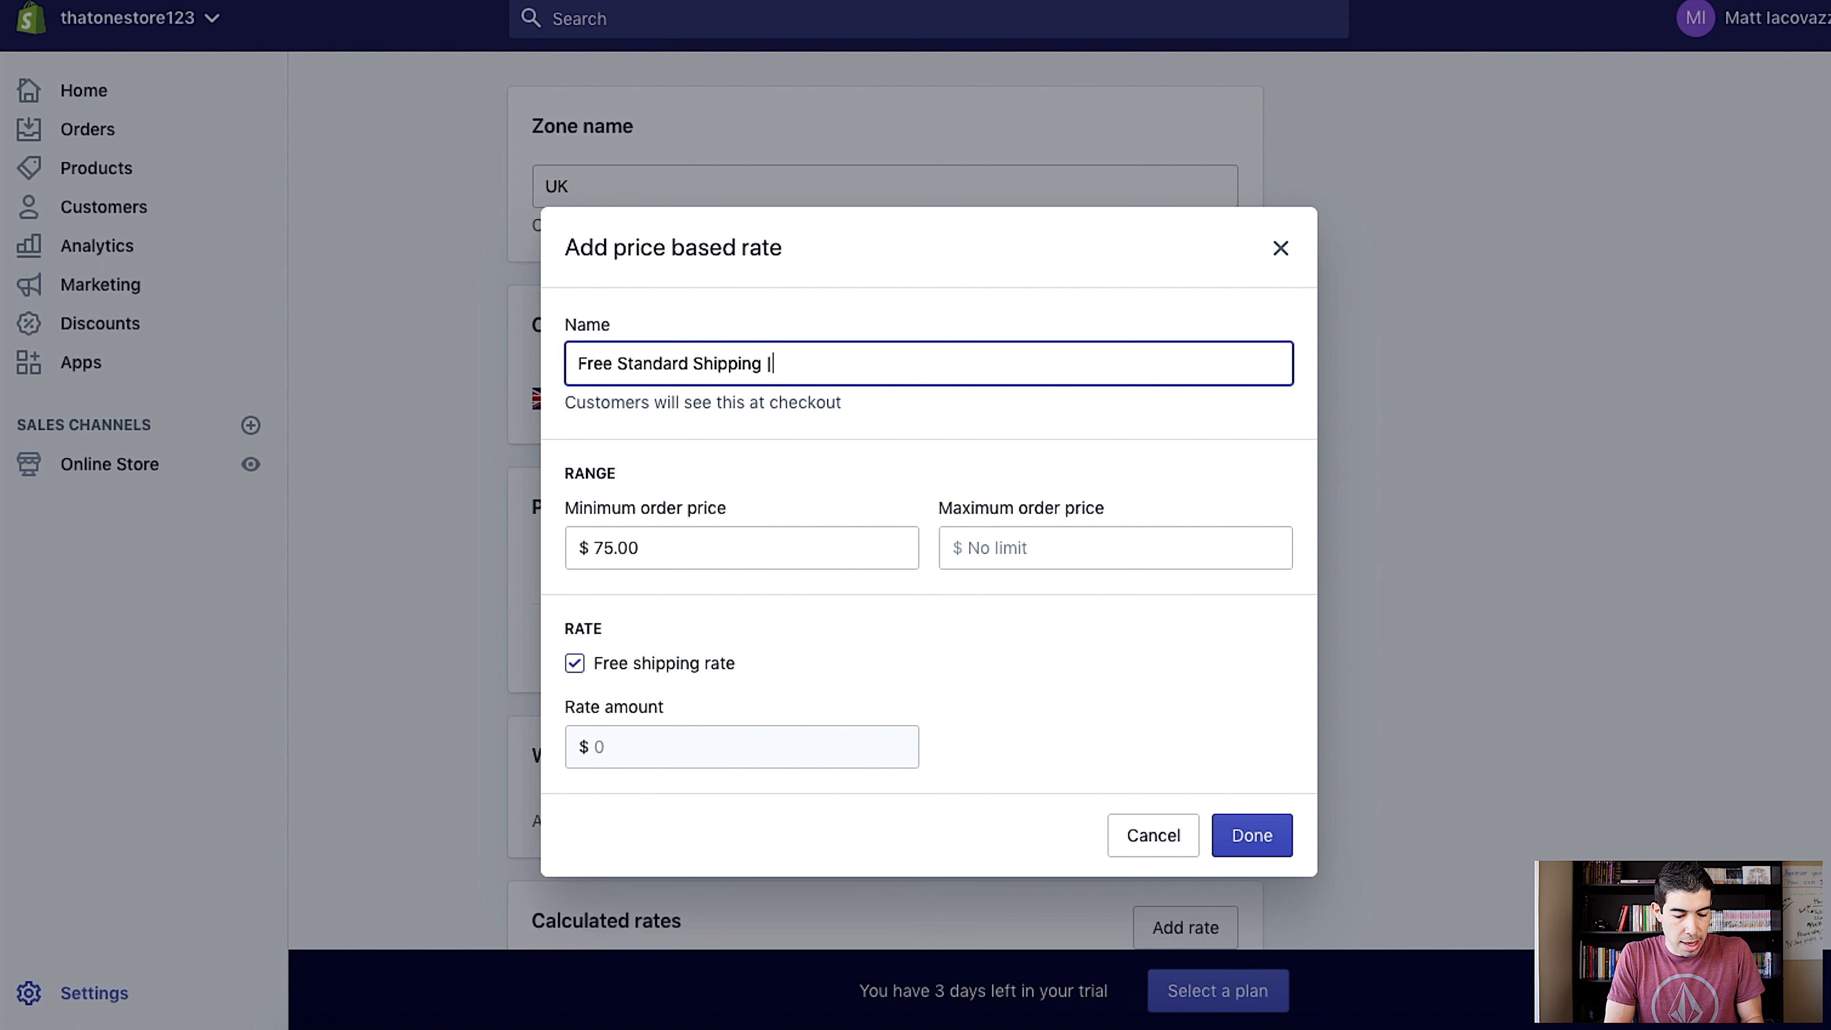
{"action": "type", "text": " 7-12 busines"}
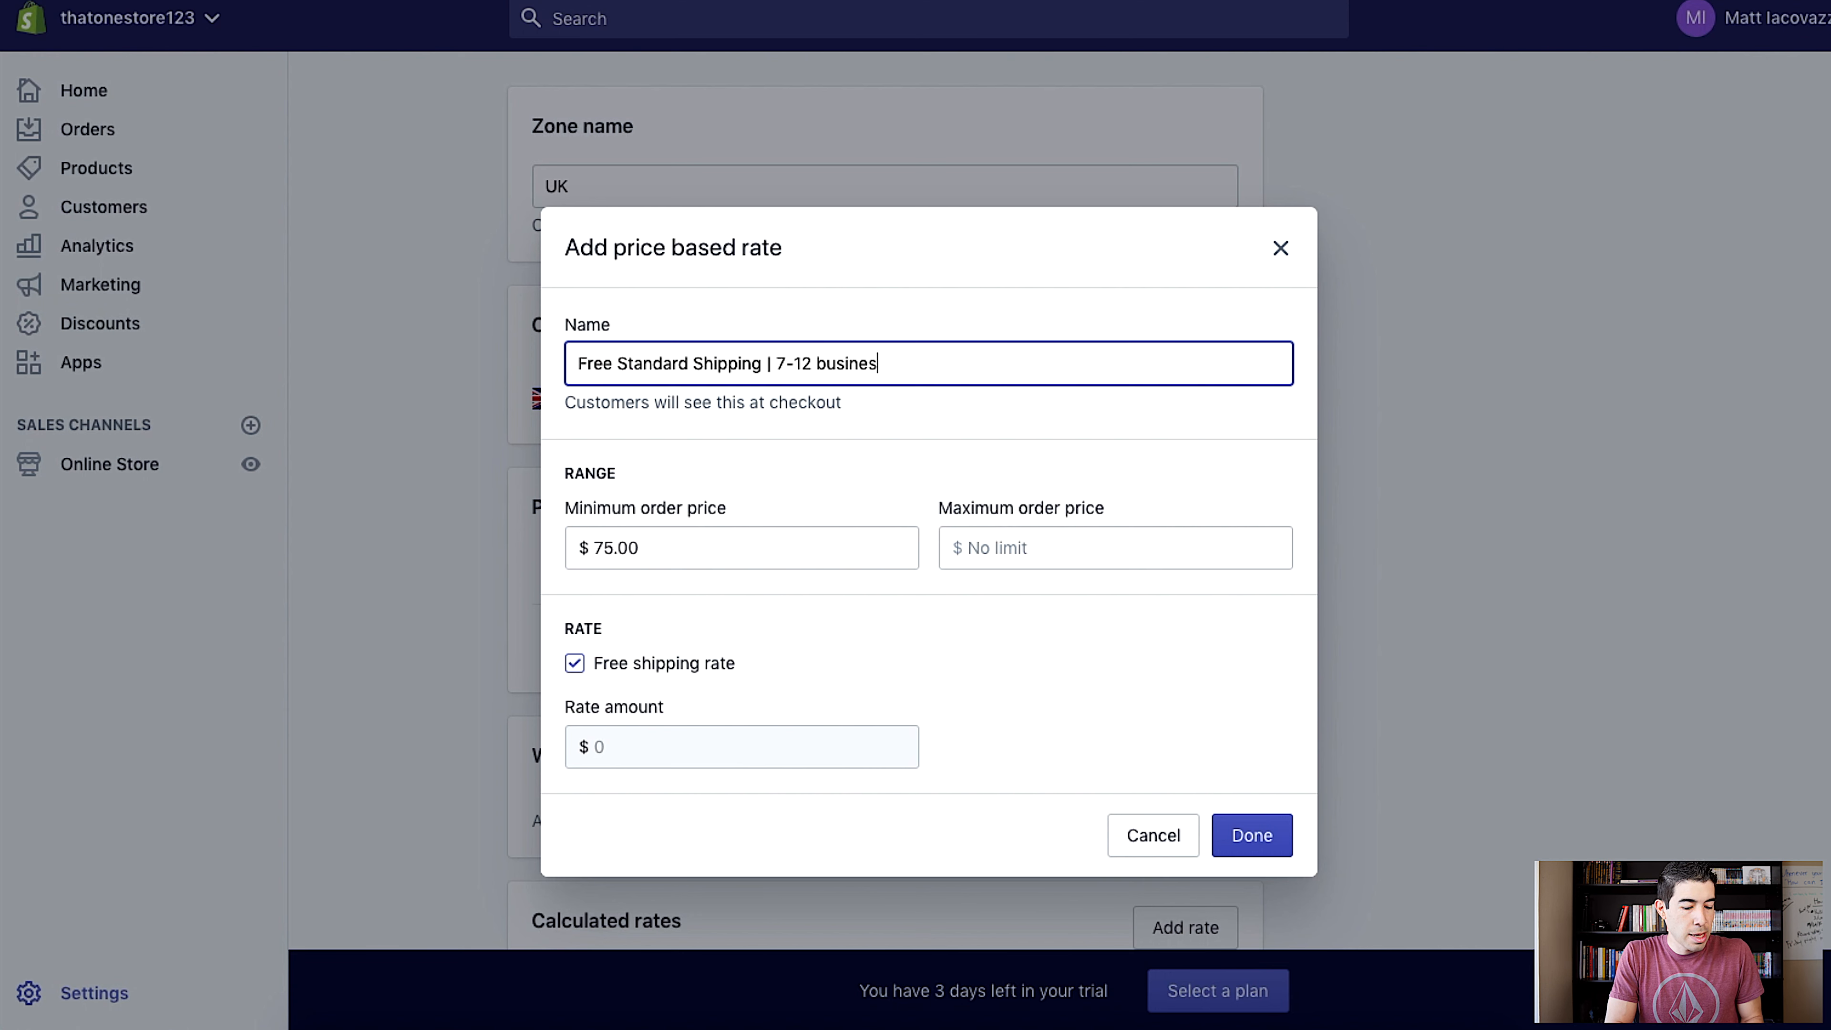
{"action": "type", "text": "s days "}
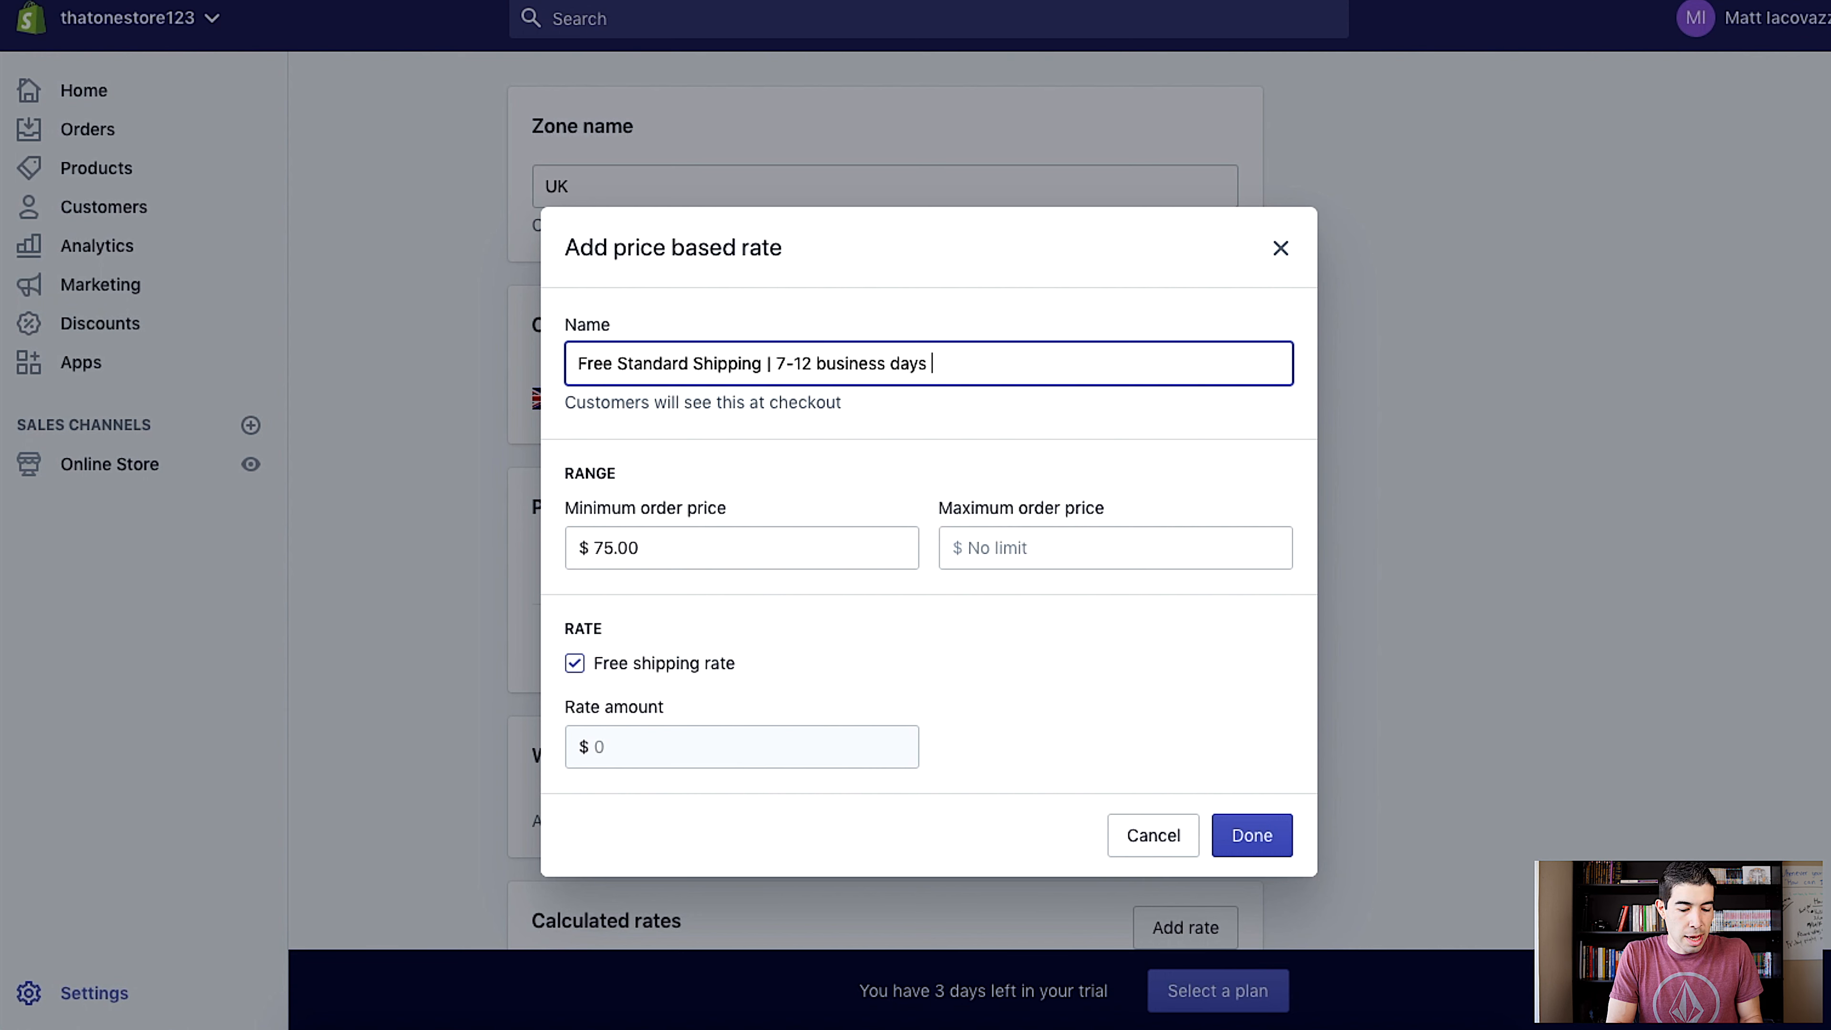
{"action": "type", "text": "- For Oders"}
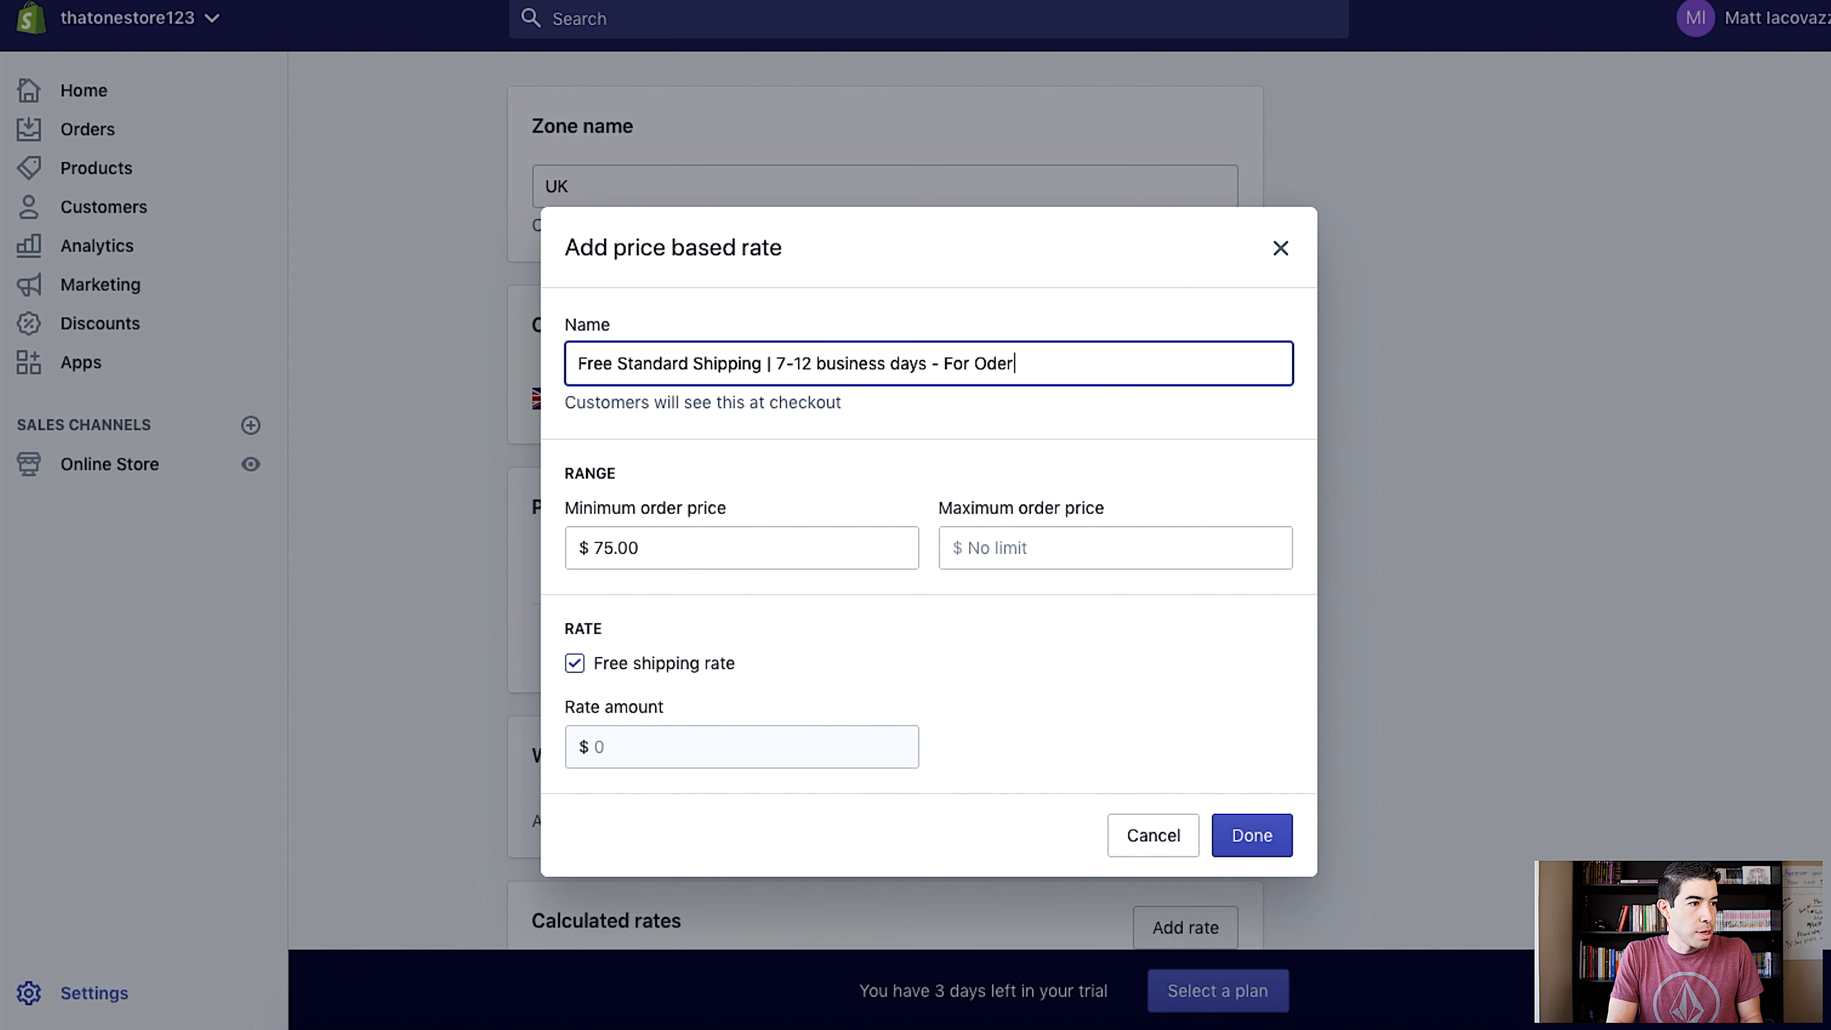
{"action": "key", "text": "BackSpace"}
{"action": "key", "text": "BackSpace"}
{"action": "key", "text": "BackSpace"}
{"action": "key", "text": "BackSpace"}
{"action": "key", "text": "BackSpace"}
{"action": "type", "text": "rders Over "}
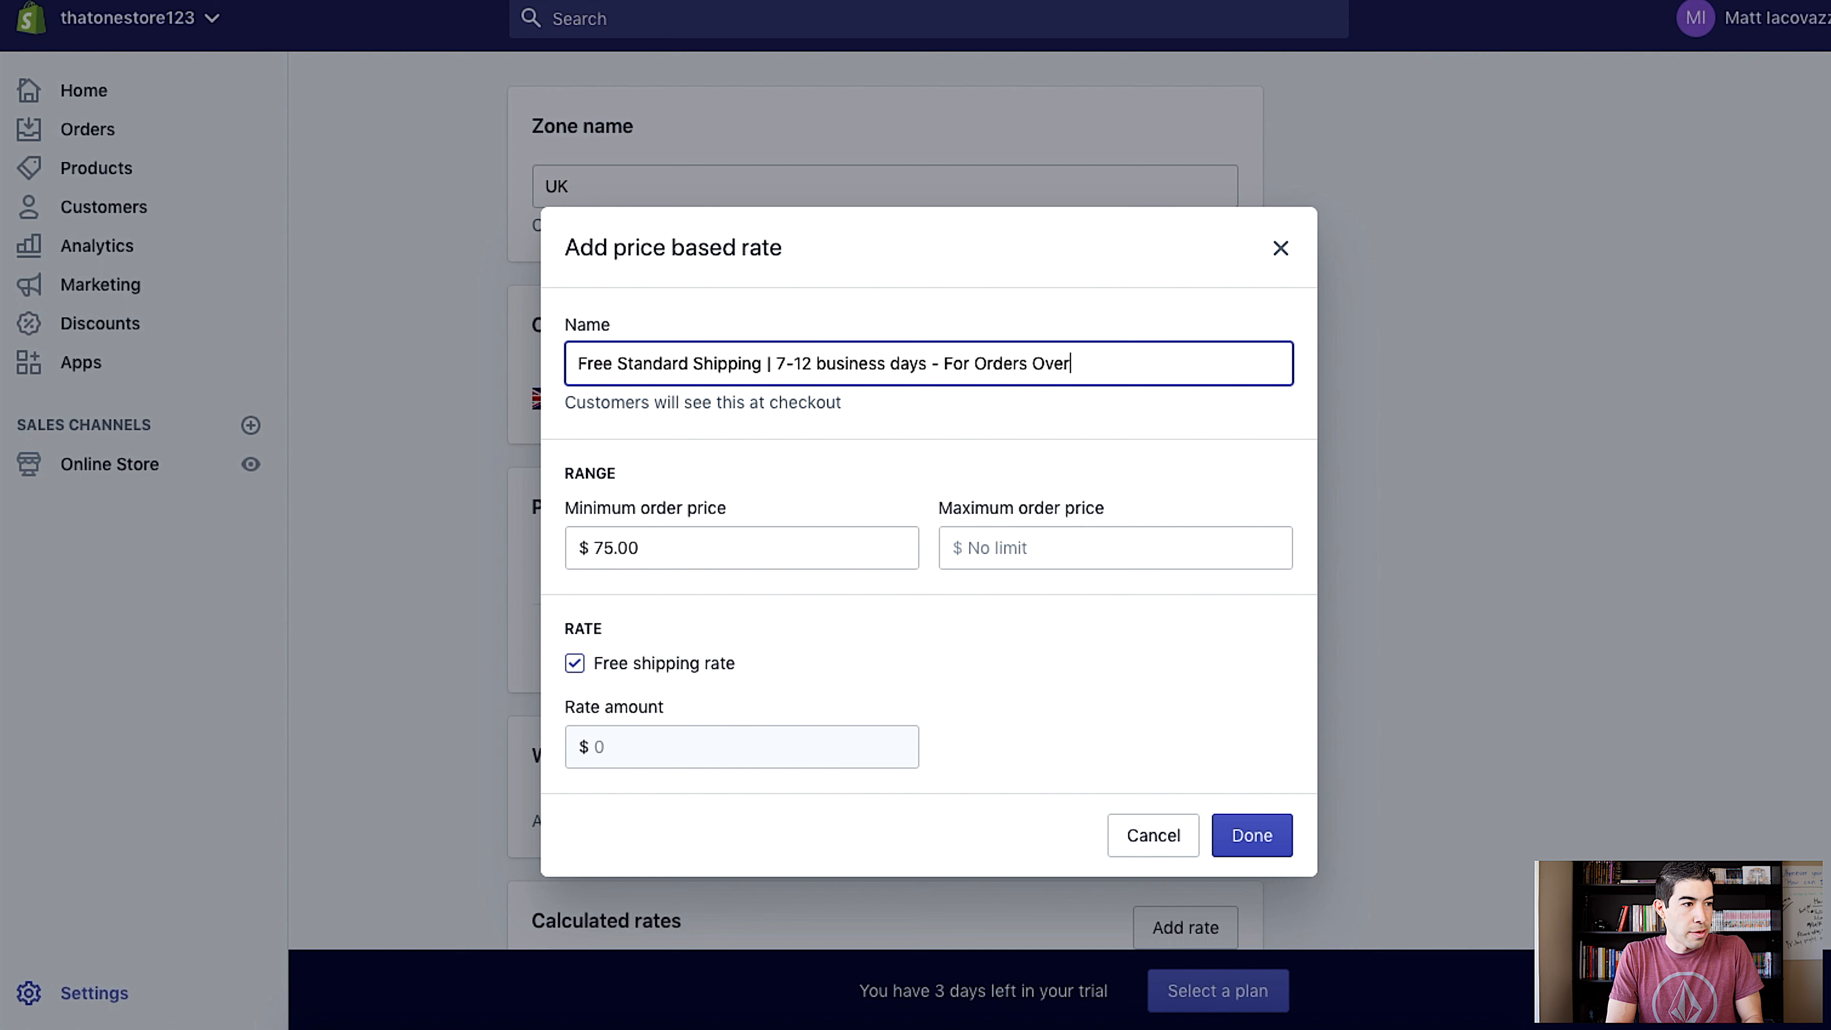
{"action": "type", "text": "$75 (U.K"}
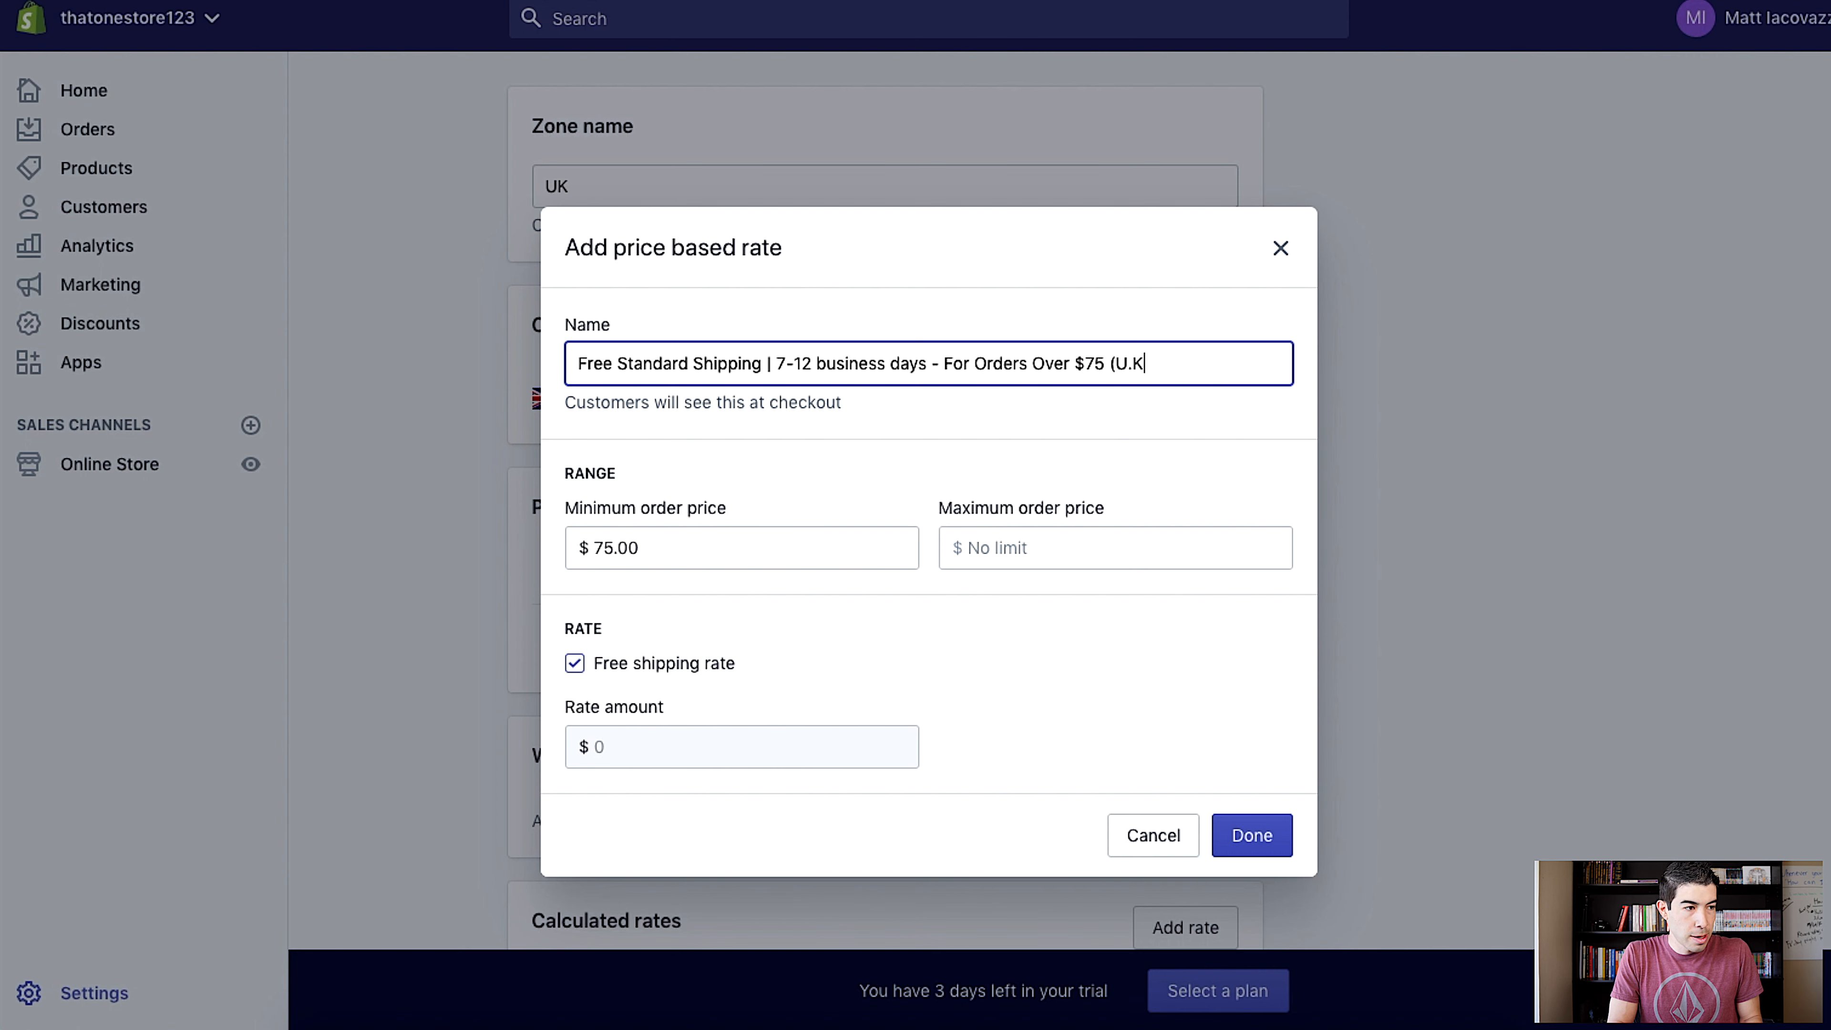
{"action": "type", "text": ". Only)"}
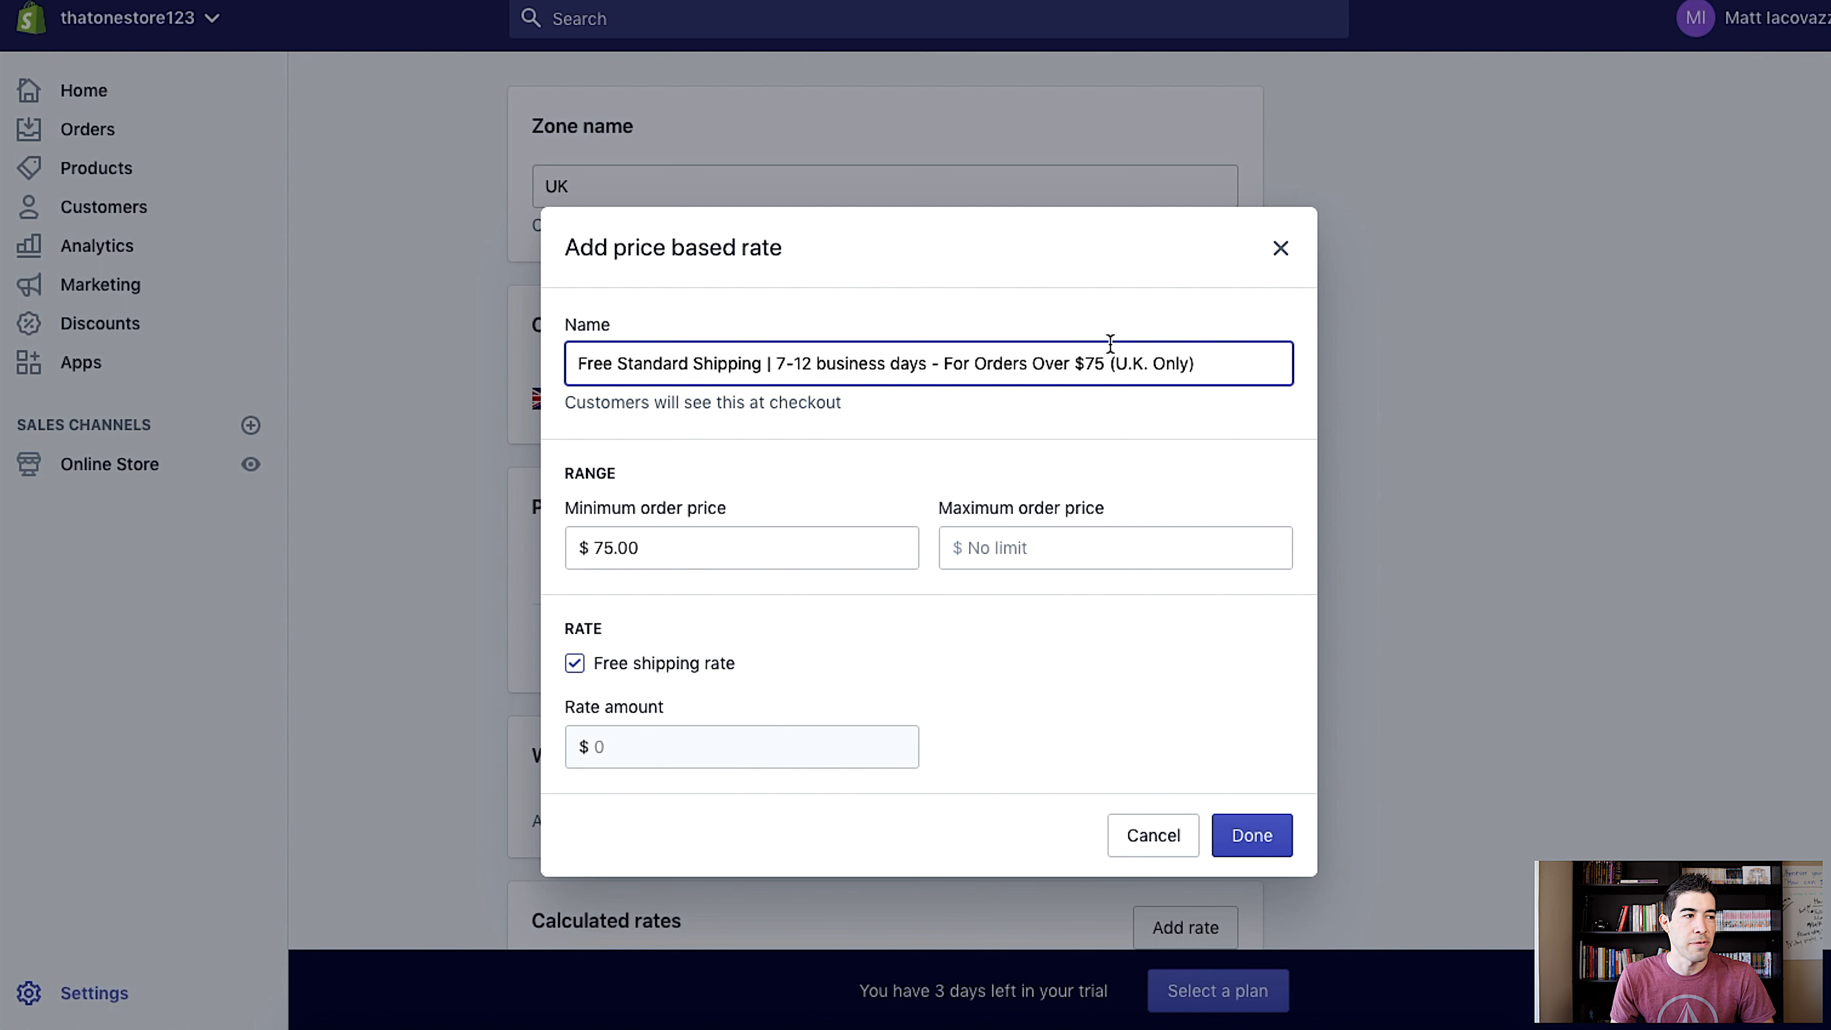
Add the free standard shipping rate to the UK zone and save the zone
{"action": "left_click_drag", "start_coordinate": [784, 364], "coordinate": [1266, 366]}
{"action": "left_click", "coordinate": [1263, 371]}
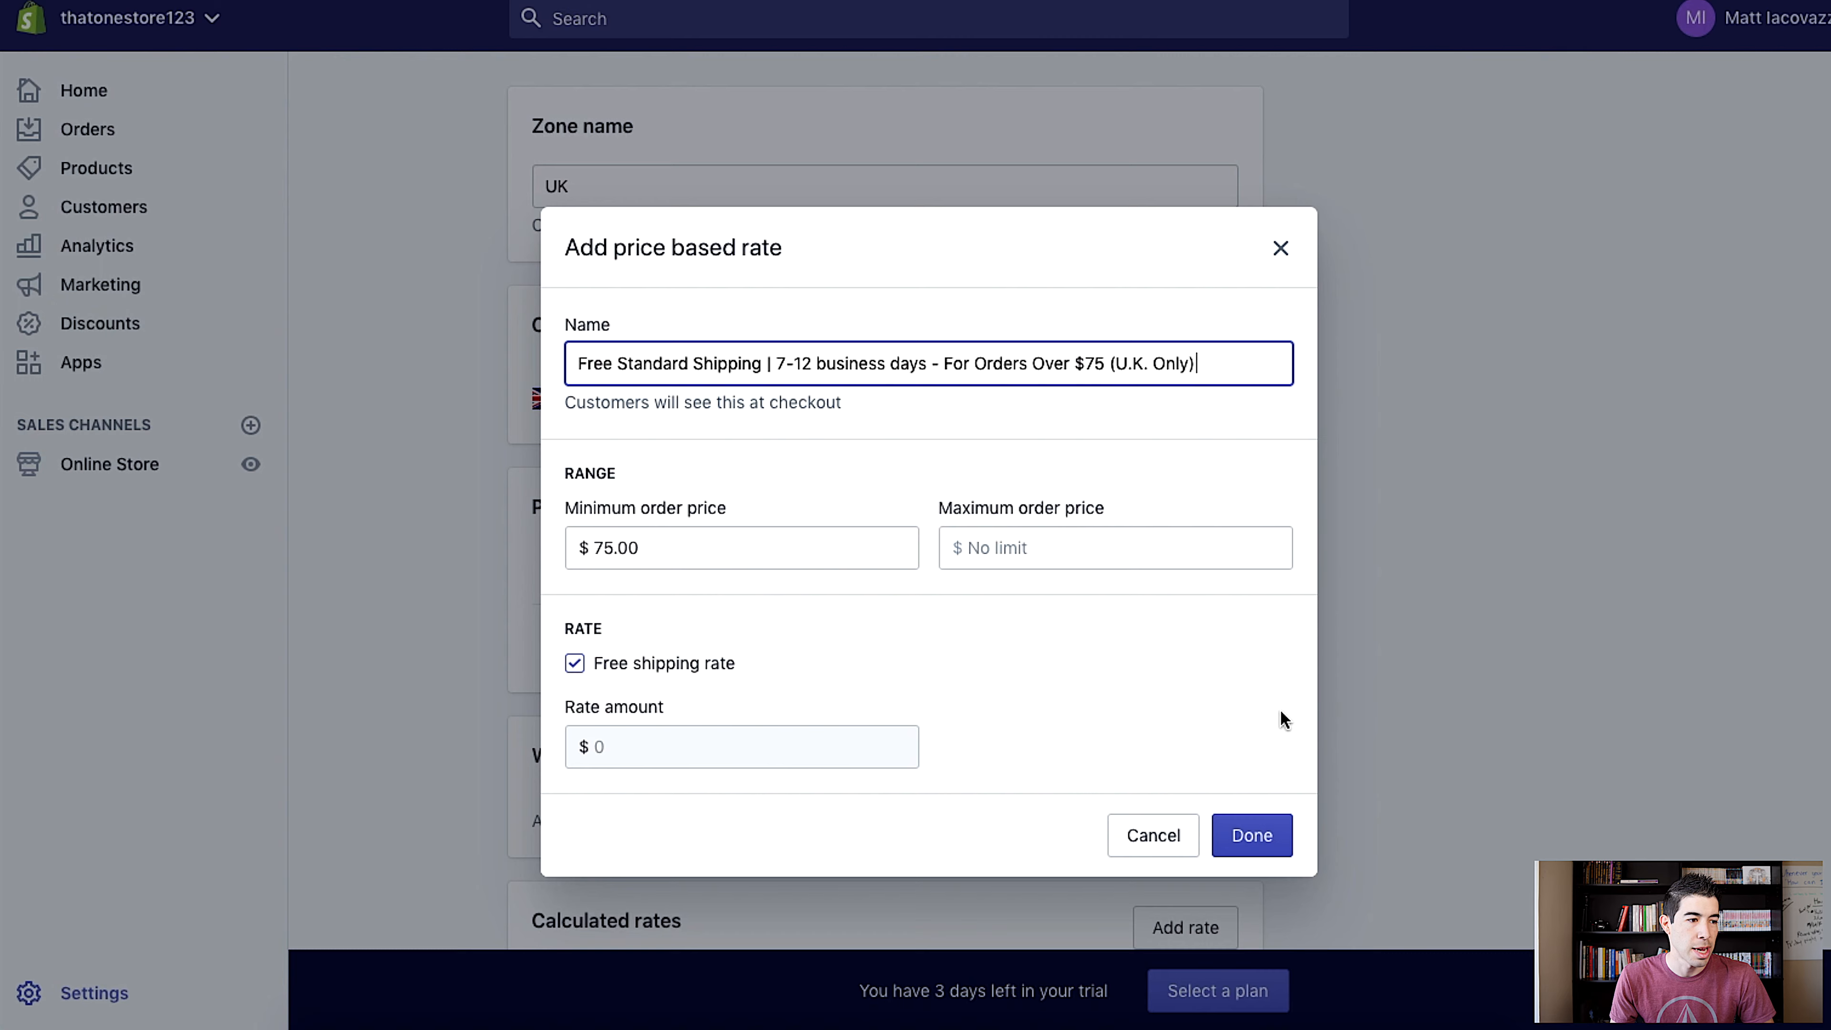
{"action": "left_click", "coordinate": [1252, 836]}
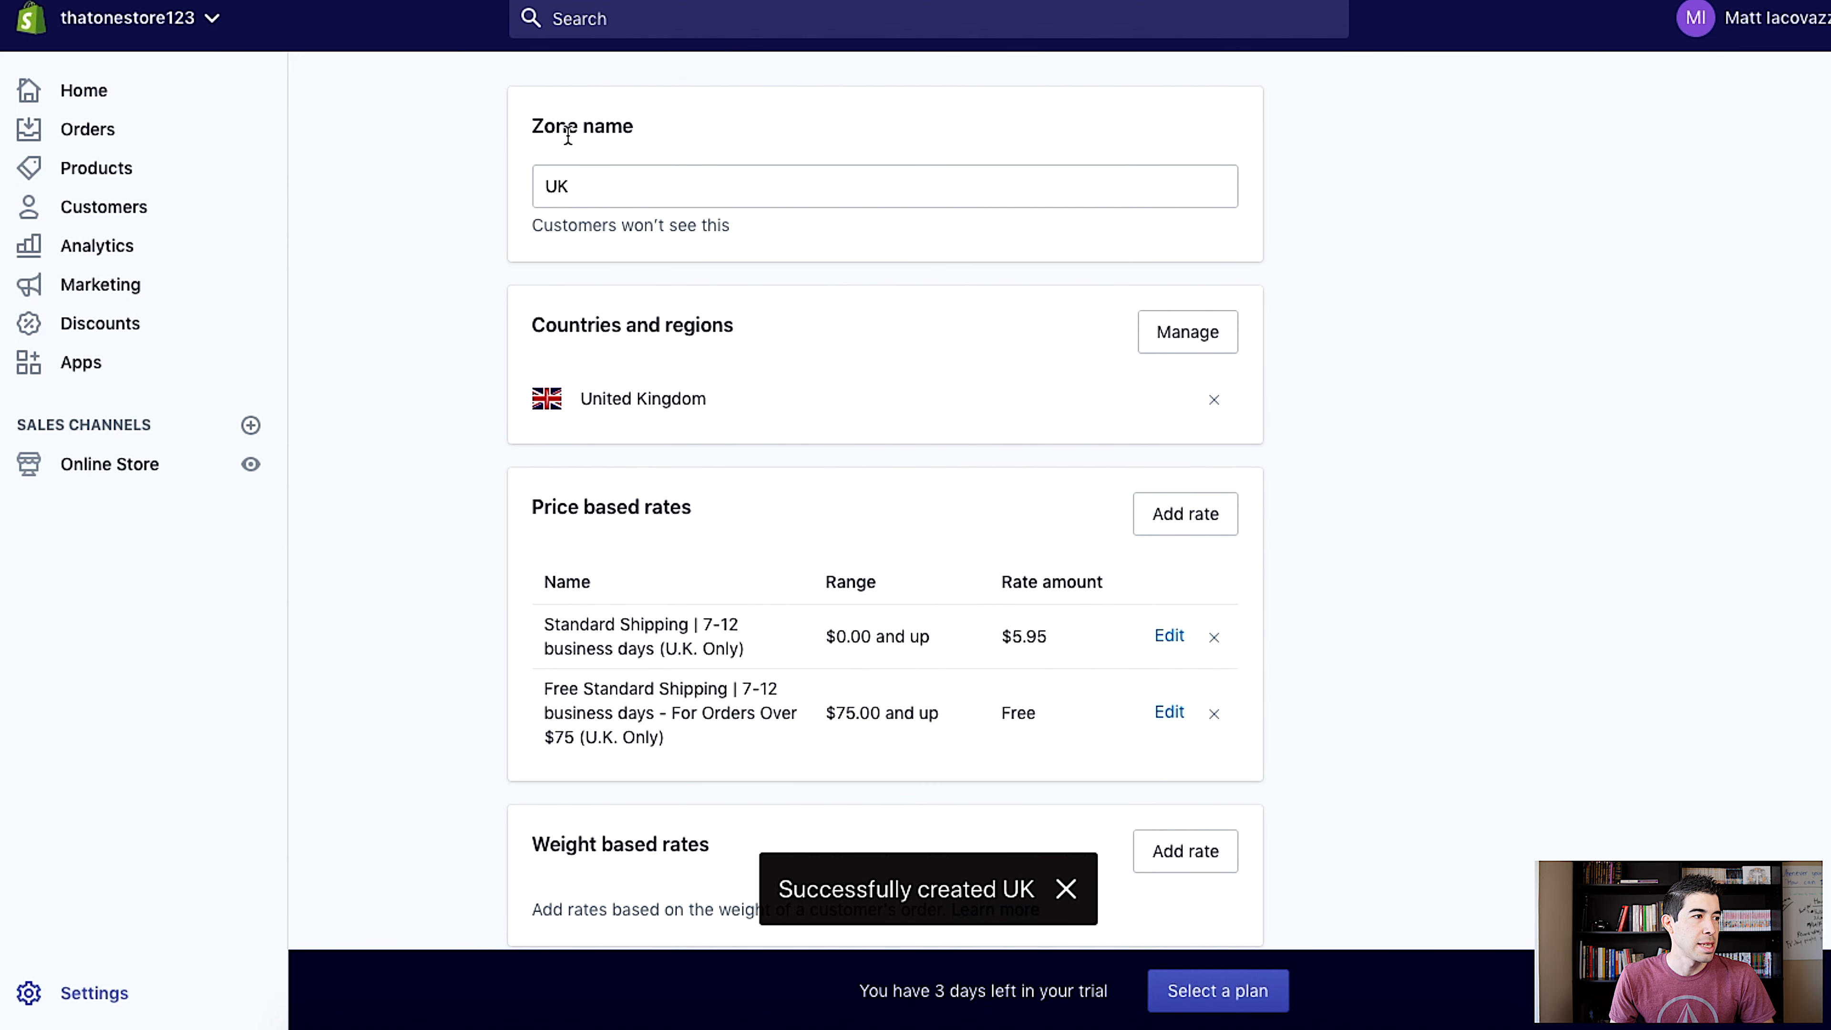
Return to the Shipping settings and review the rates listed for the UK and United States zones
{"action": "scroll", "coordinate": [568, 135], "scroll_direction": "up", "scroll_amount": 2}
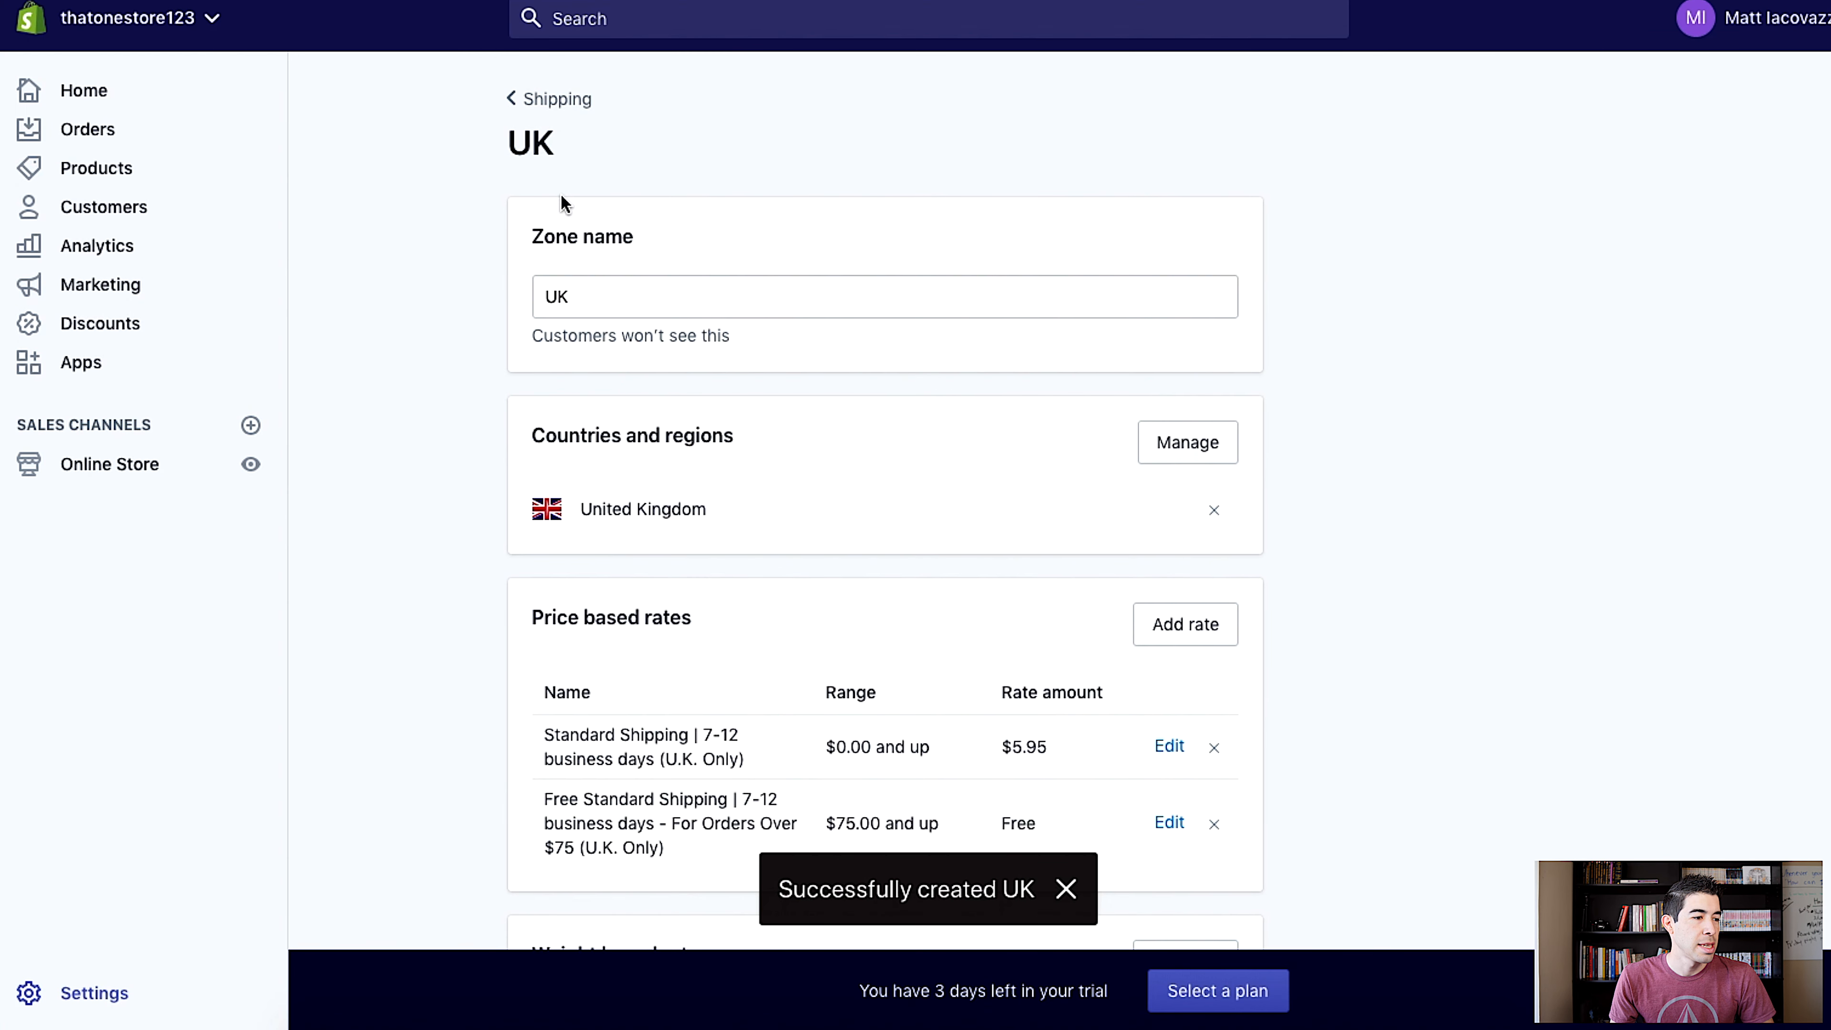
{"action": "left_click", "coordinate": [551, 97]}
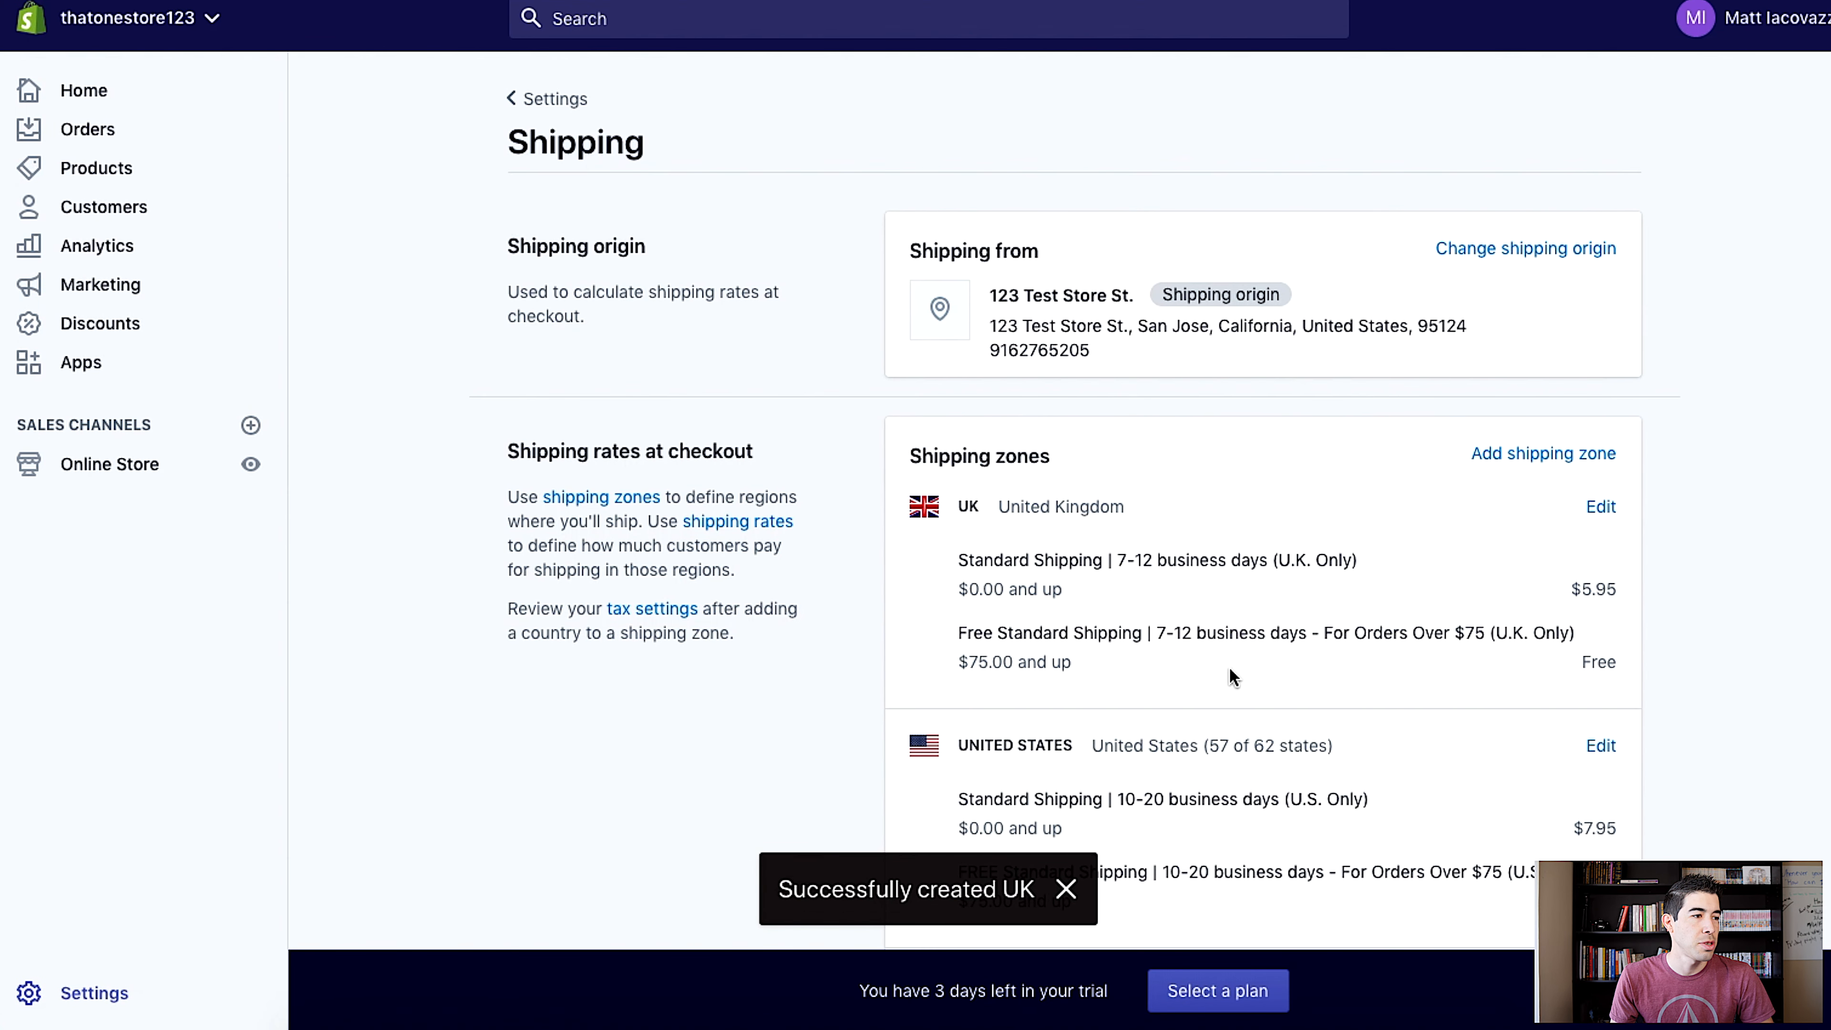
{"action": "scroll", "coordinate": [1166, 642], "scroll_direction": "down", "scroll_amount": 1}
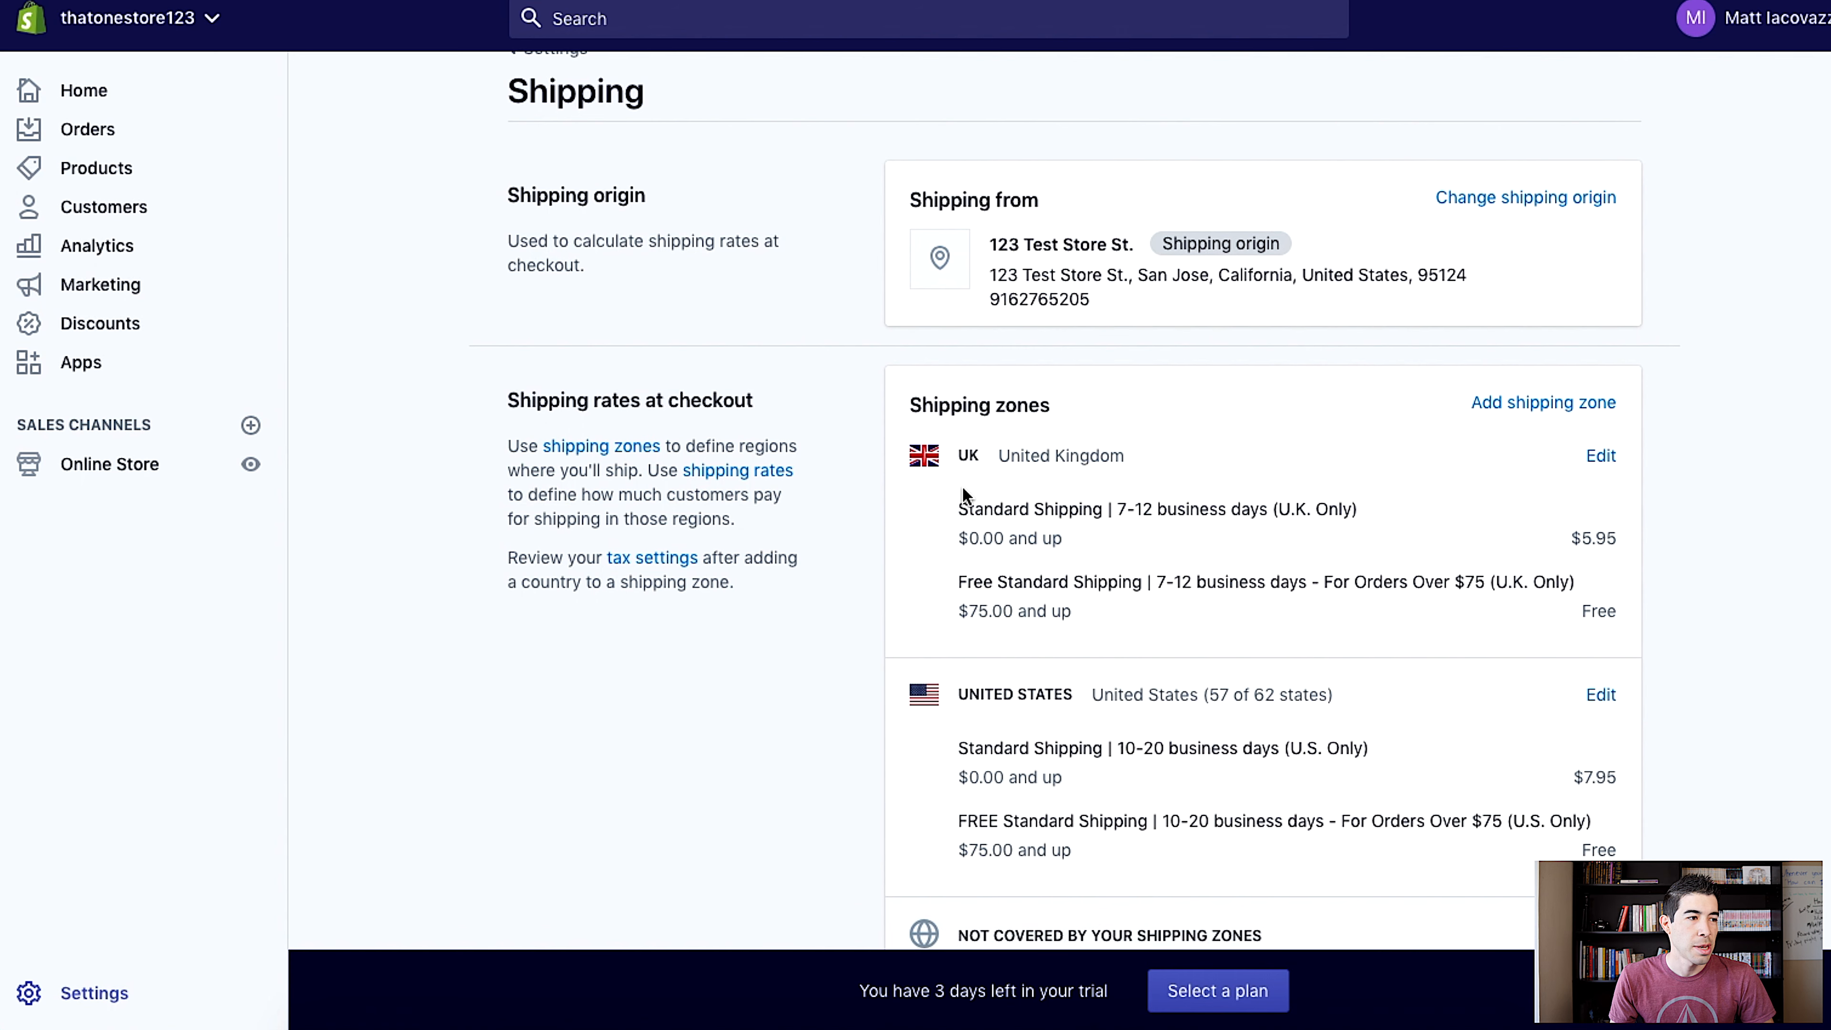
{"action": "scroll", "coordinate": [1055, 663], "scroll_direction": "down", "scroll_amount": 1}
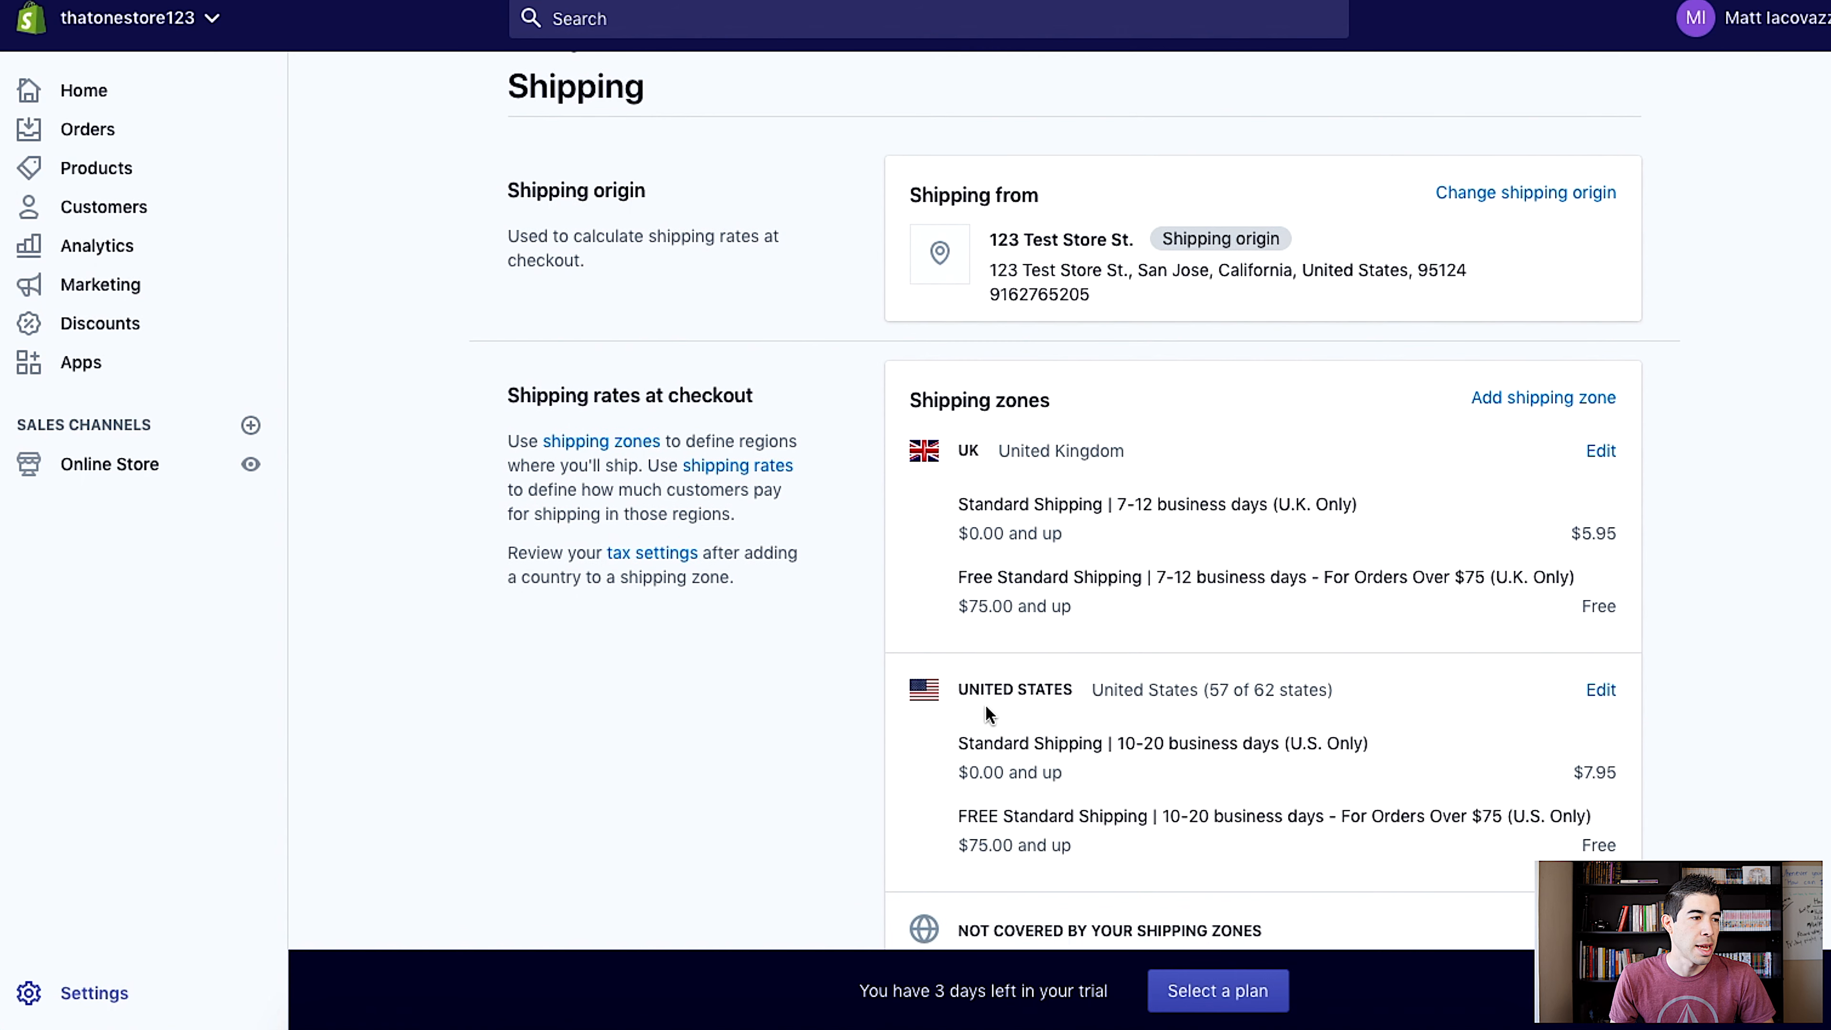
{"action": "scroll", "coordinate": [1217, 700], "scroll_direction": "down", "scroll_amount": 5}
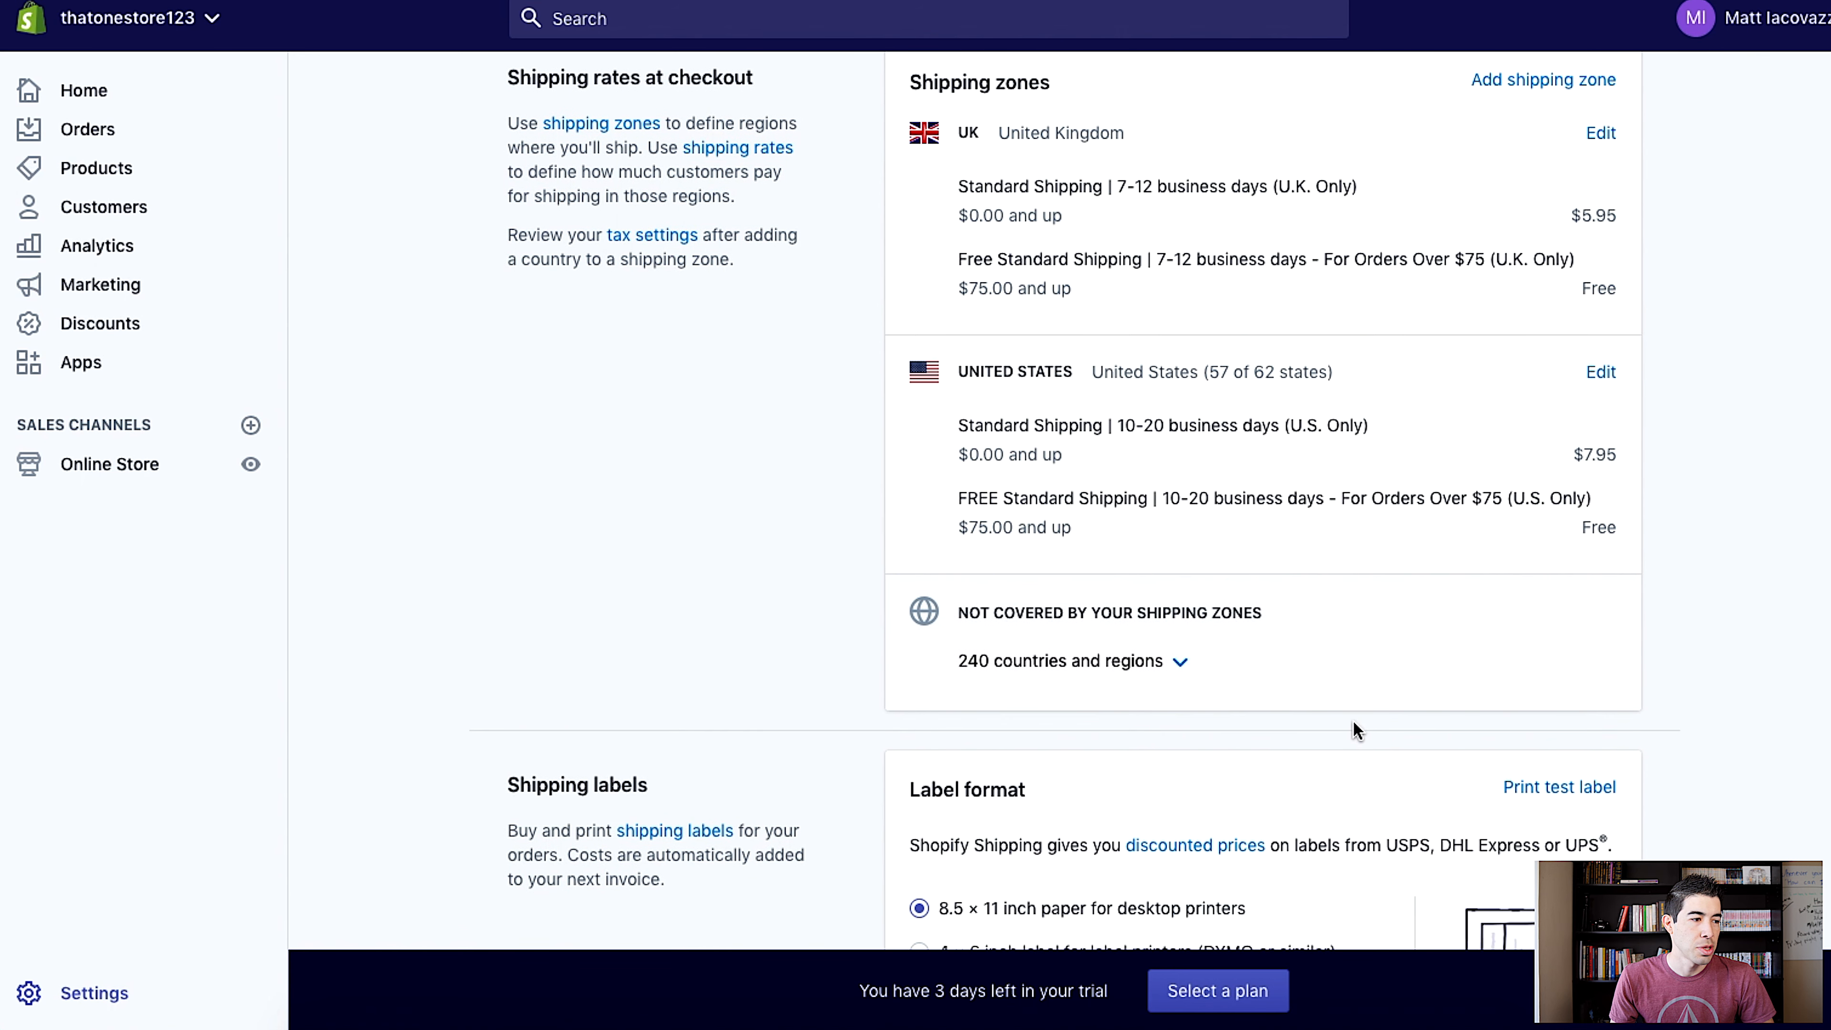